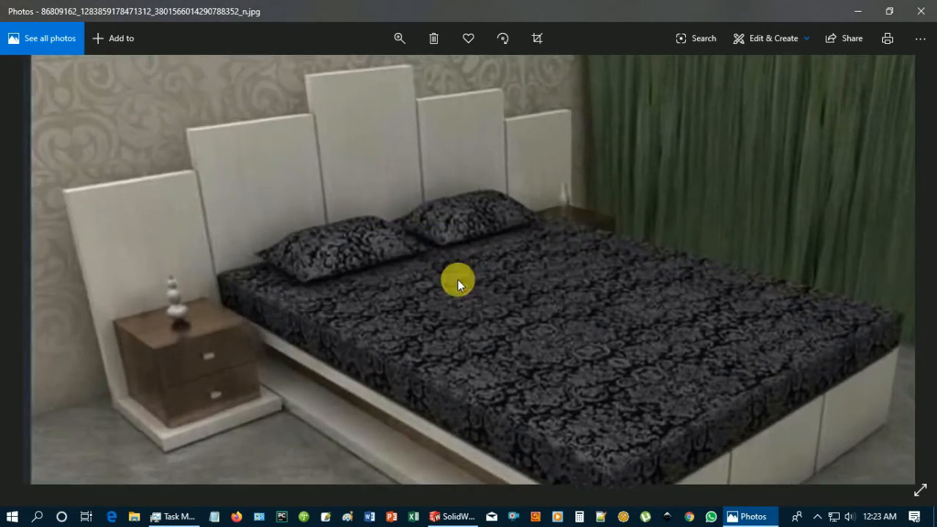
Step: Check the bed reference photo, return to SolidWorks, and sketch a center rectangle about 258 by 79 mm on the Front Plane's origin
left_click_drag(462, 258, 490, 288)
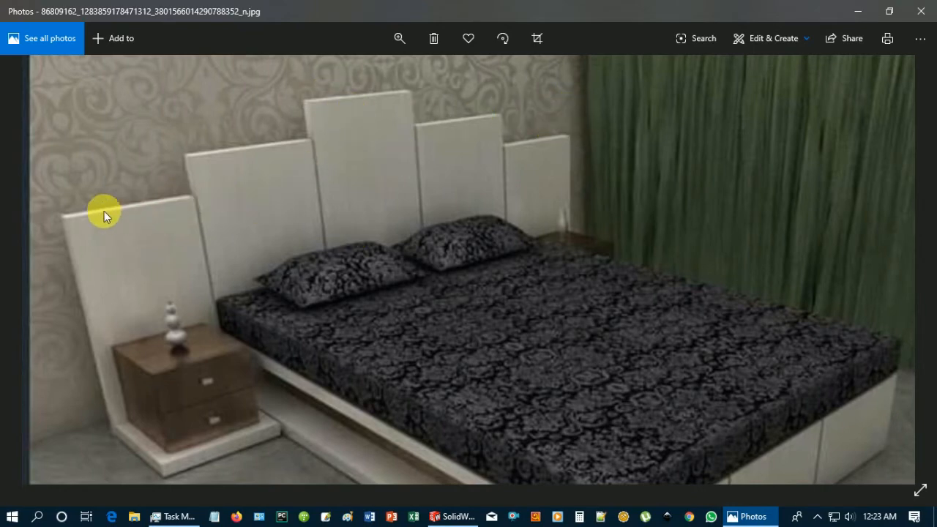
scroll(87, 201, "up", 3)
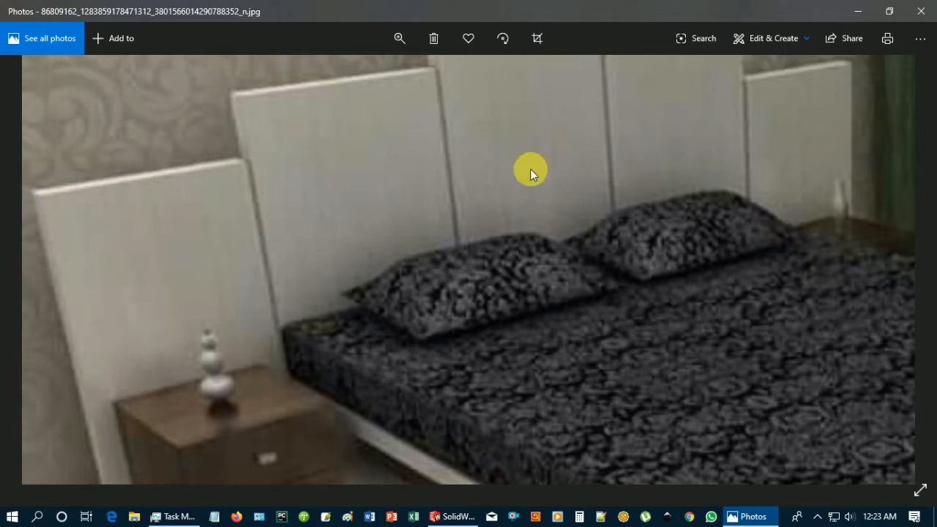
left_click(848, 10)
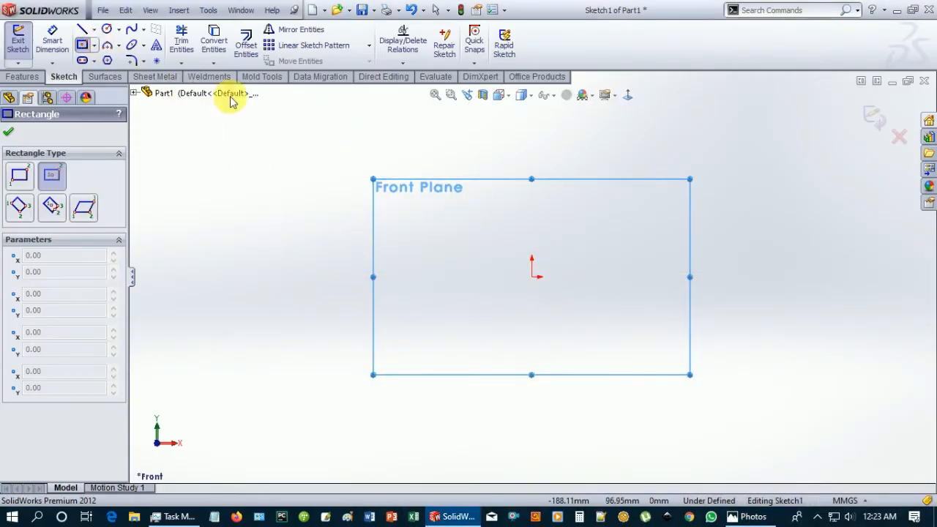
left_click(532, 277)
left_click(761, 206)
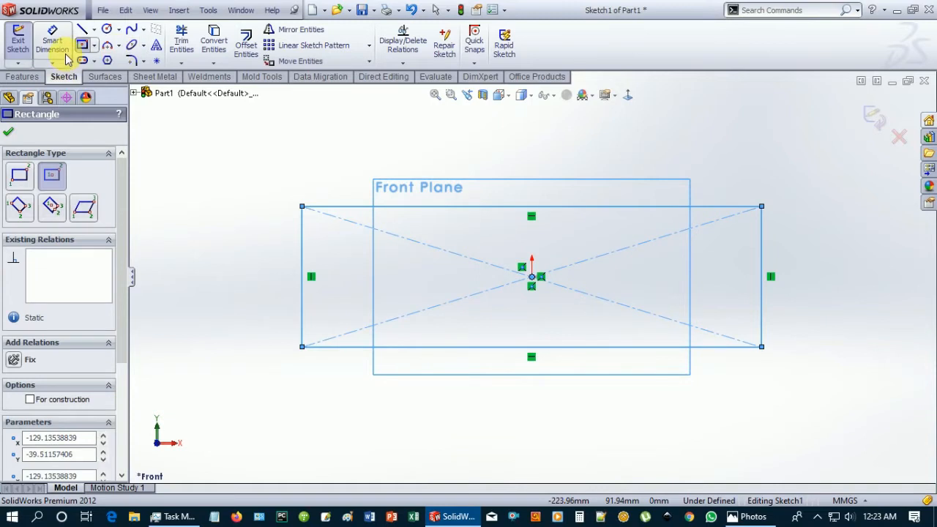
Step: Dimension the rectangle's upper horizontal edge and set its length to 1500 mm
left_click(65, 56)
left_click(533, 207)
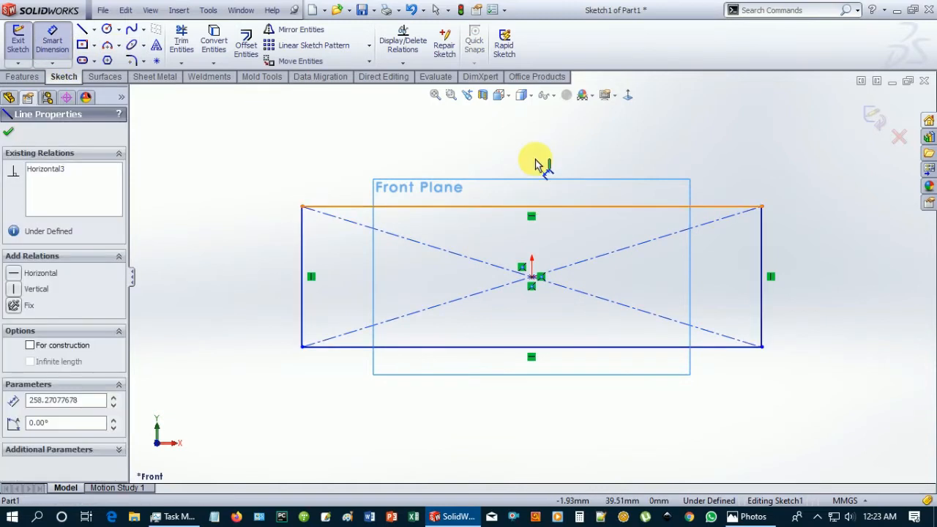
left_click(535, 156)
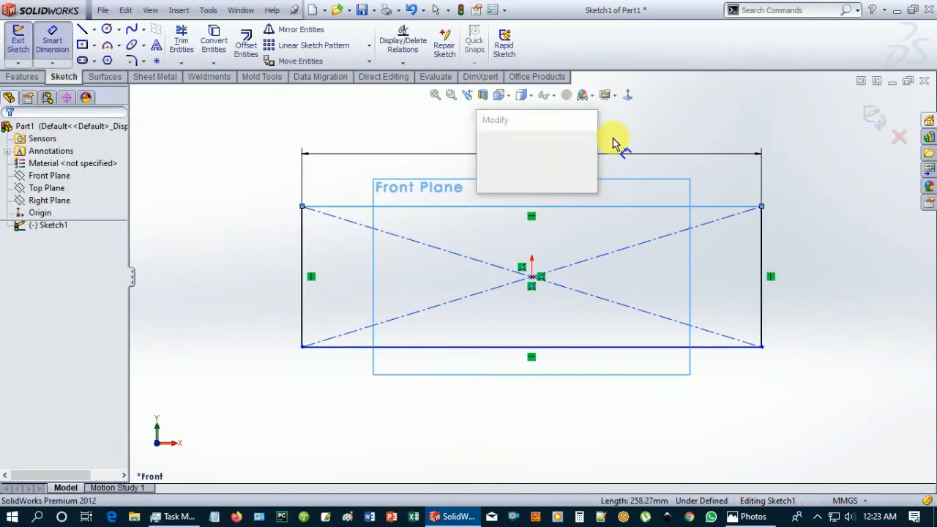
type("1500")
key("Return")
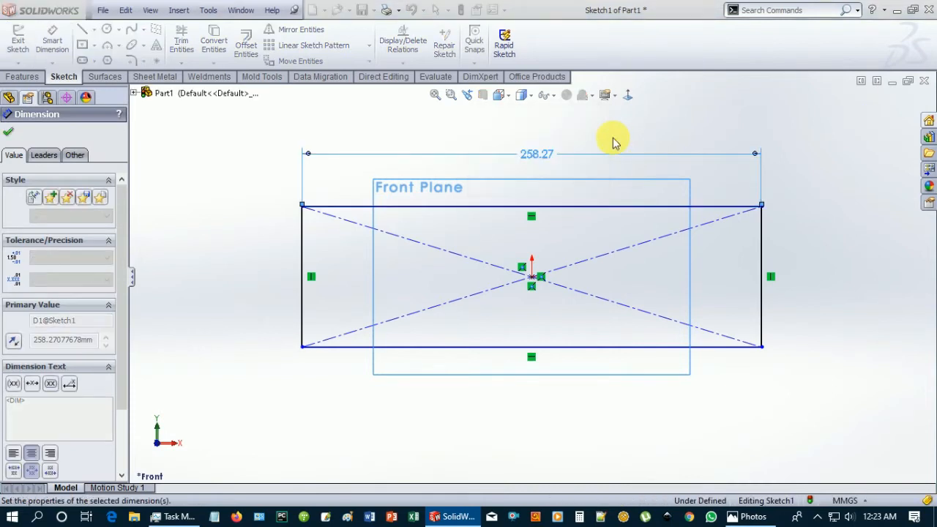
Step: Dimension the rectangle's vertical edge and set its height to 150 mm
scroll(531, 261, "up", 1)
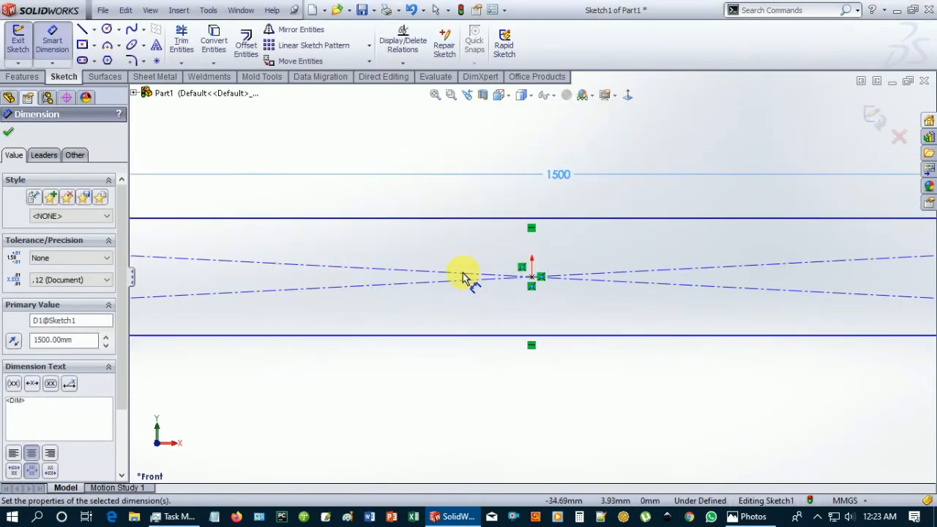
scroll(443, 280, "up", 3)
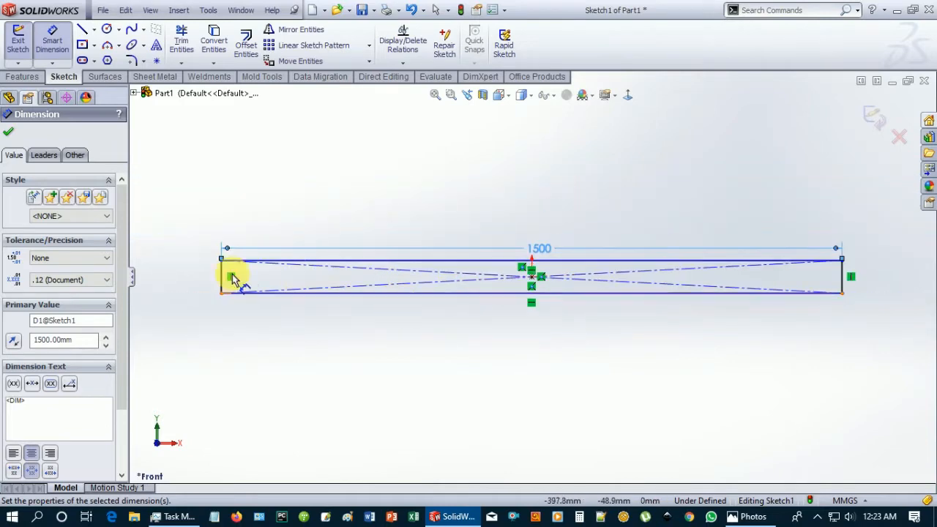
left_click(226, 282)
left_click(179, 277)
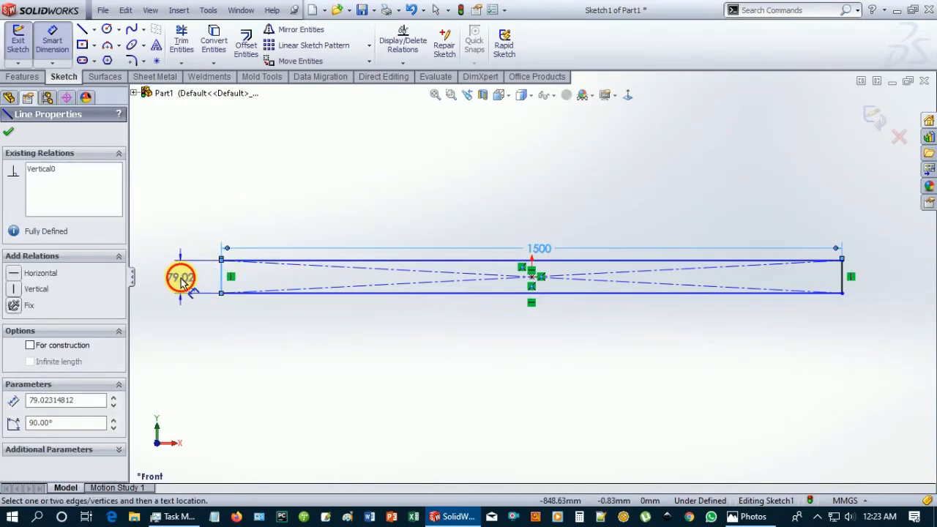
type("150")
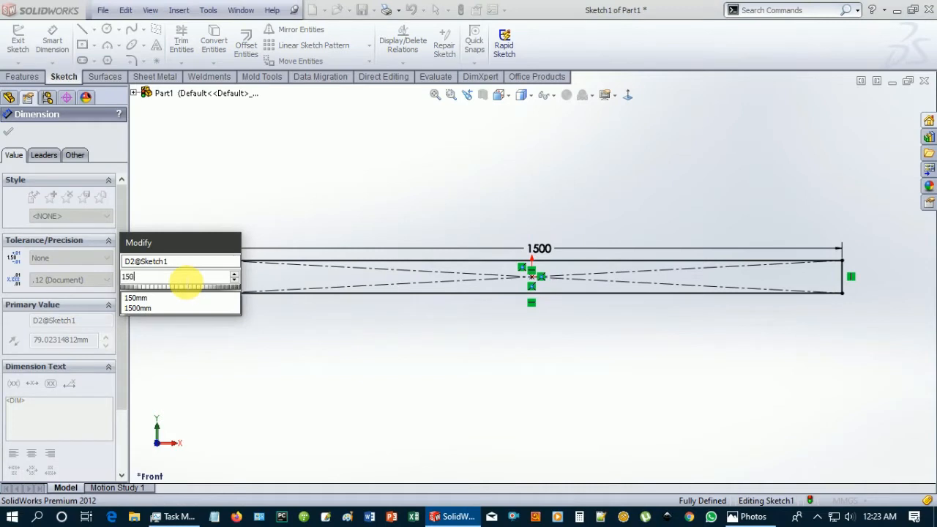
key("Return")
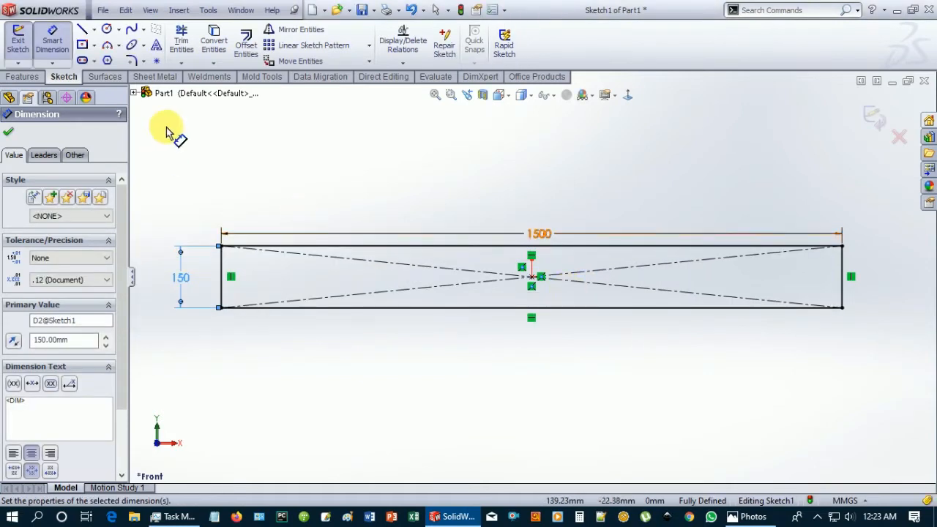
scroll(449, 281, "up", 3)
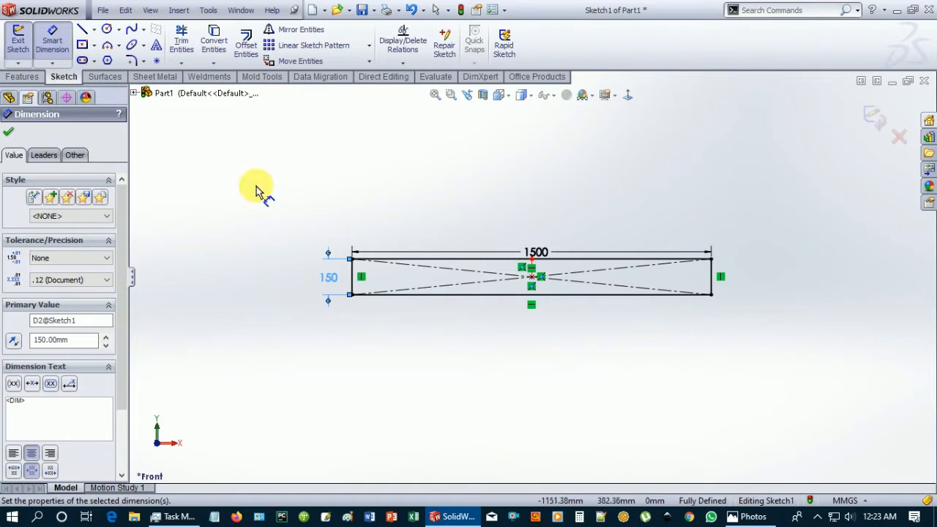
left_click(8, 132)
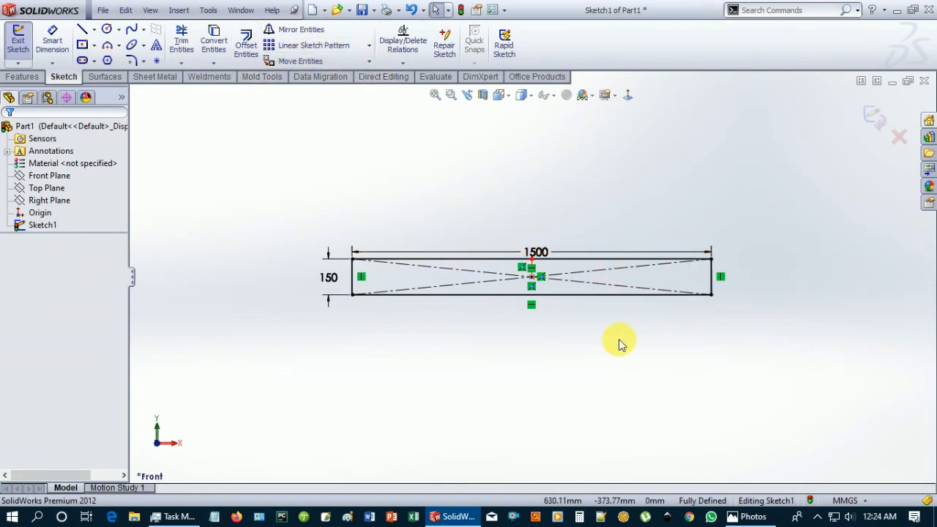
Step: Examine the headboard panels in the bed reference photo and return to the SolidWorks sketch
left_click(745, 516)
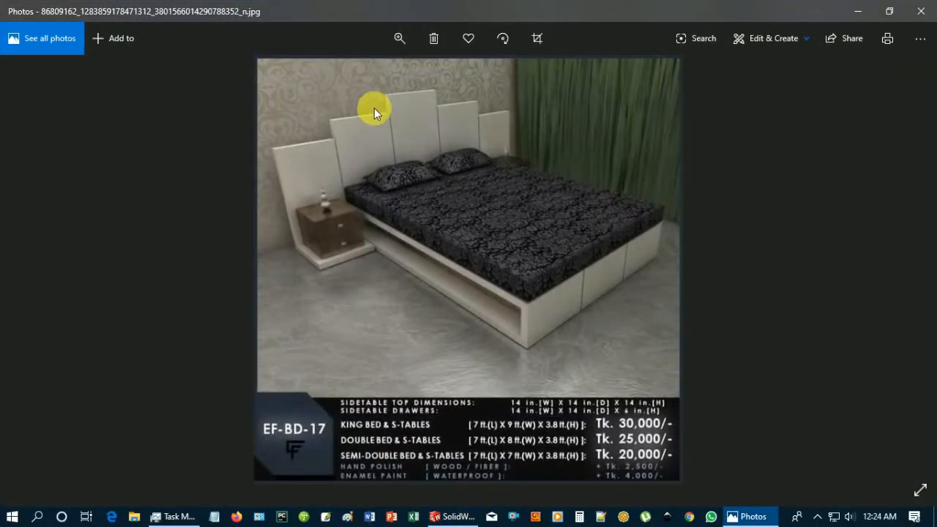
scroll(374, 108, "up", 4)
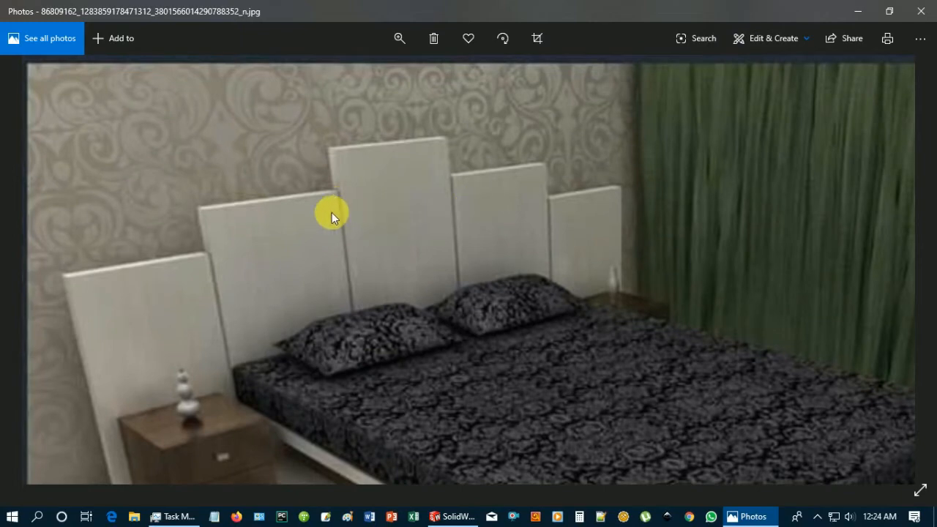
left_click(862, 9)
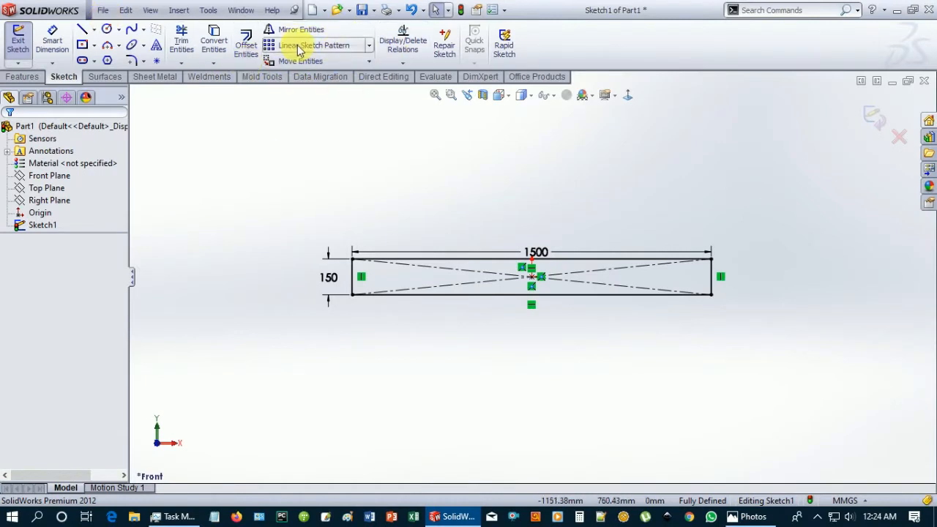
left_click(370, 46)
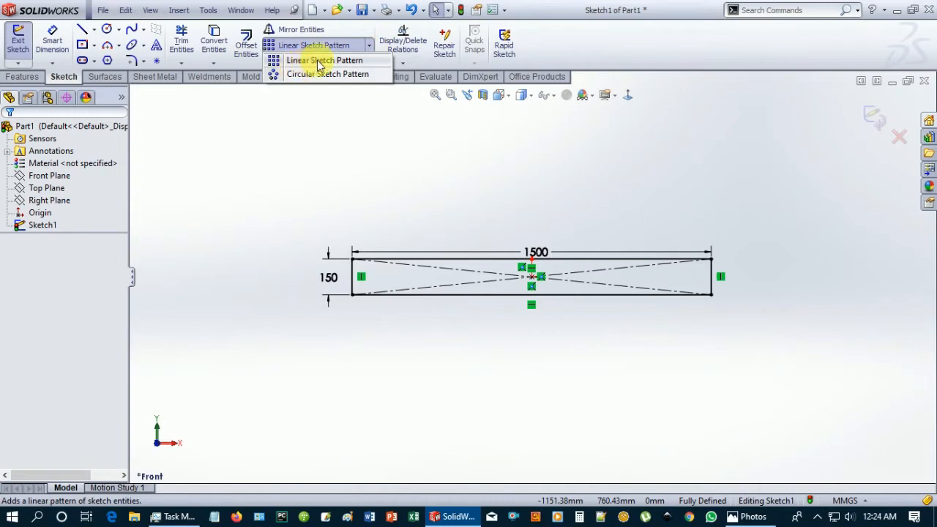
left_click(340, 64)
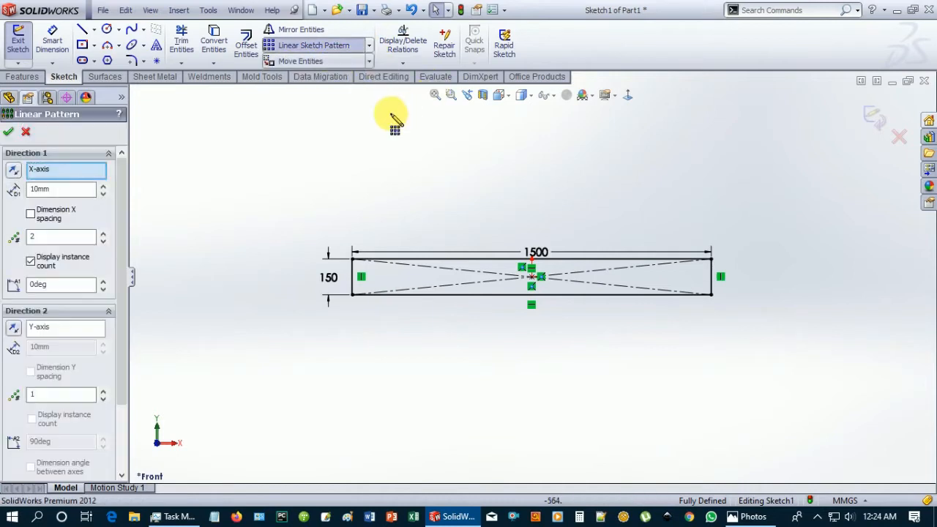
left_click(372, 259)
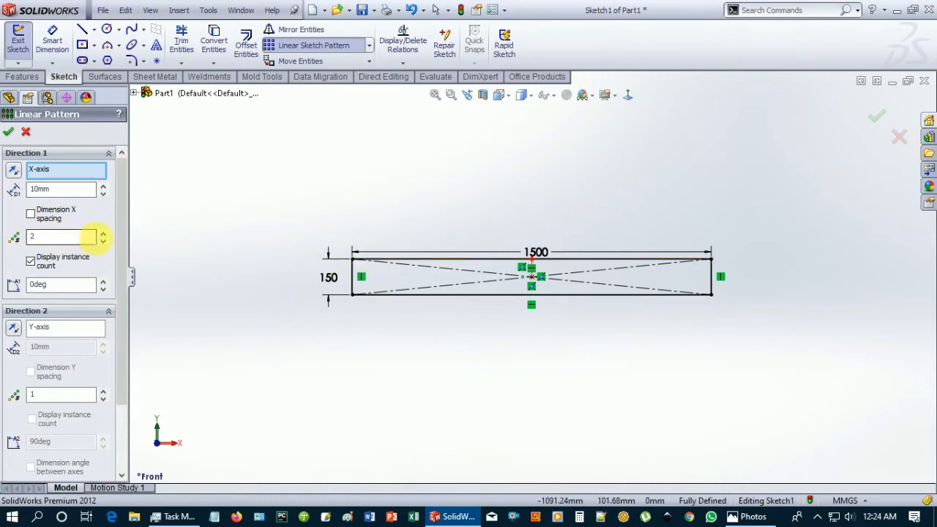
scroll(373, 262, "up", 3)
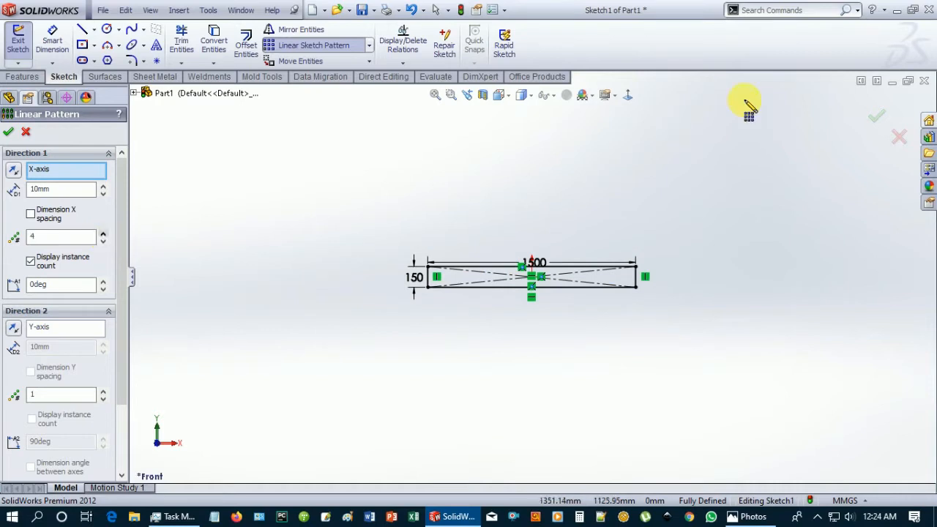
left_click(888, 117)
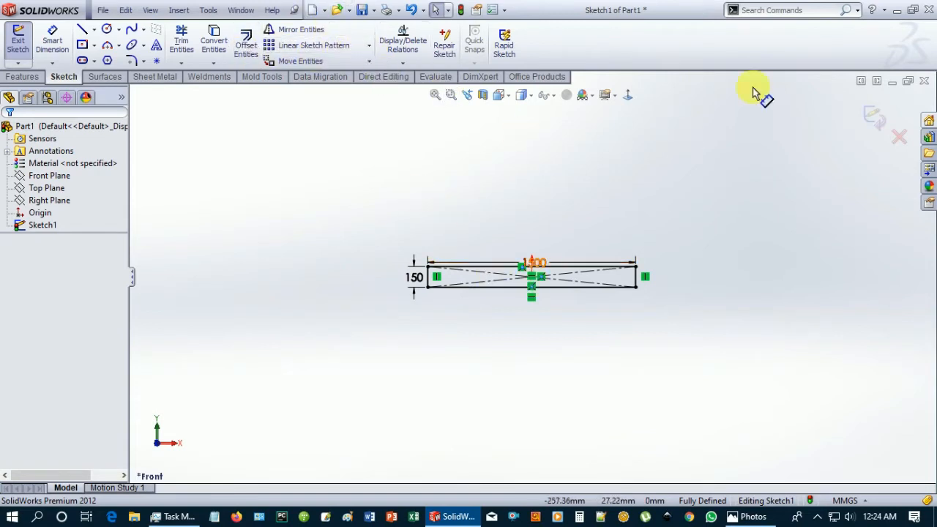
left_click(856, 120)
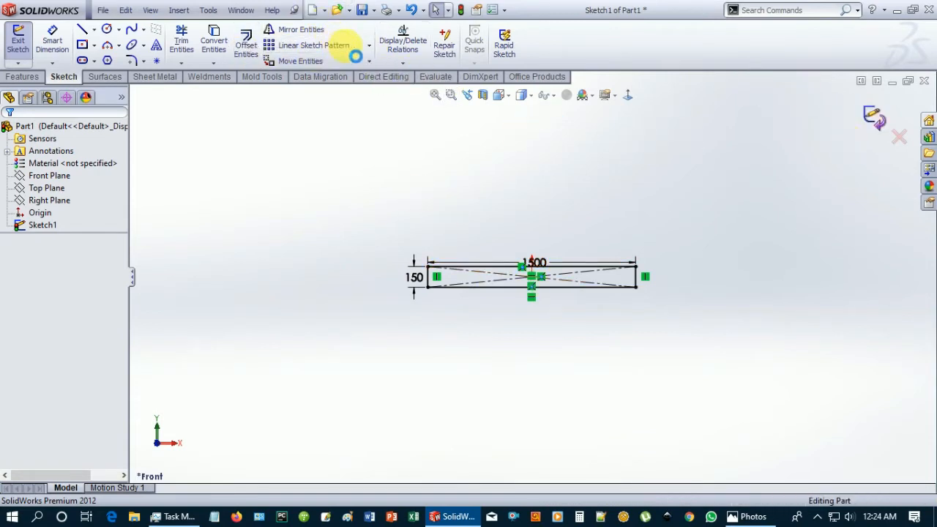
double_click(201, 108)
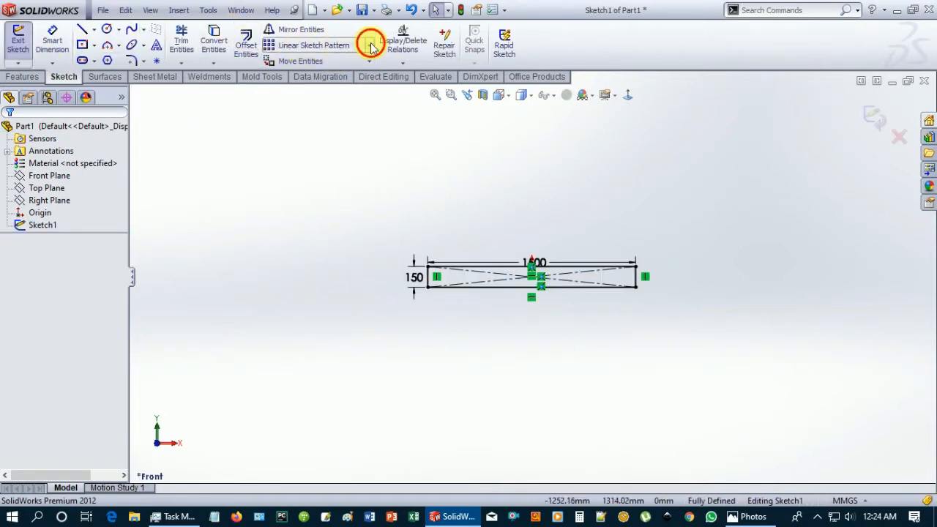
Step: Start a linear sketch pattern along the X-axis with all four sides of the rectangle as the entities to pattern
left_click(372, 46)
left_click(352, 61)
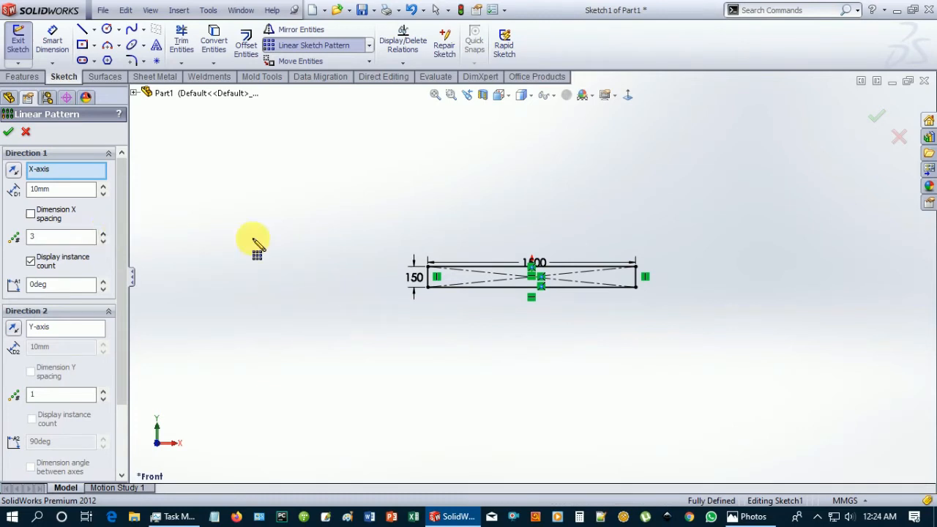
left_click(454, 266)
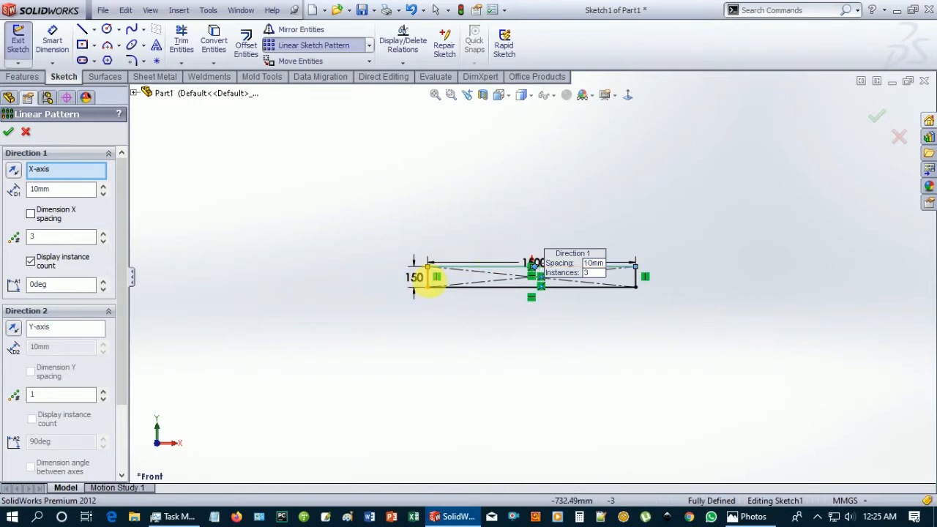
left_click(427, 281)
left_click(451, 287)
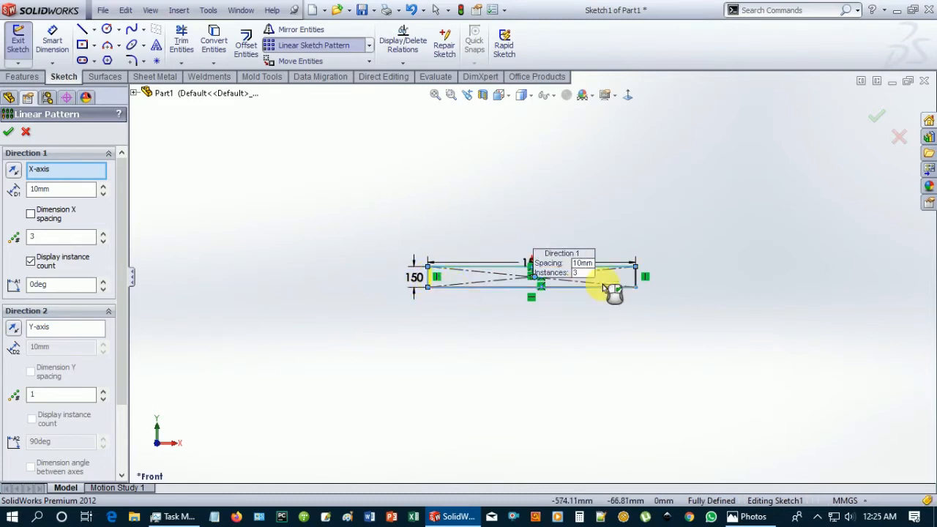
left_click(636, 282)
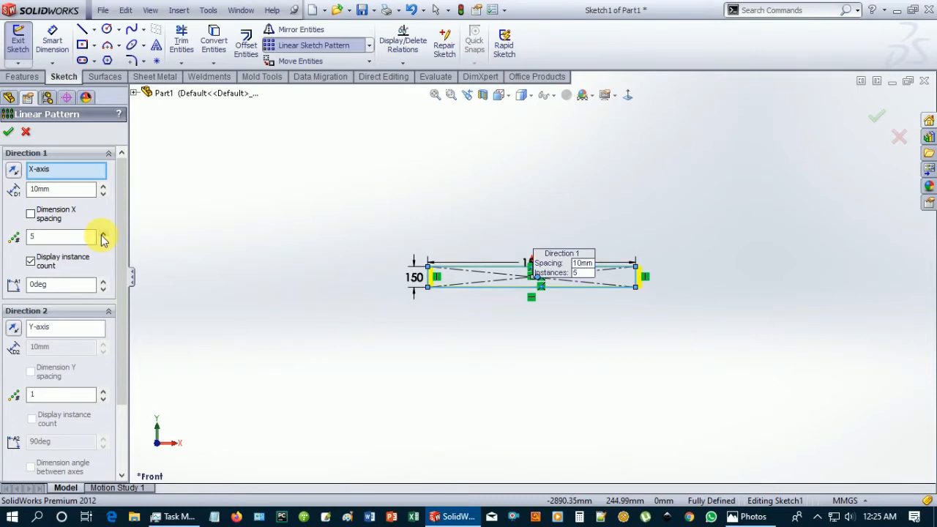
Step: Set the X-axis pattern of the rectangle to 4 instances with 1500 mm spacing
scroll(479, 274, "down", 5)
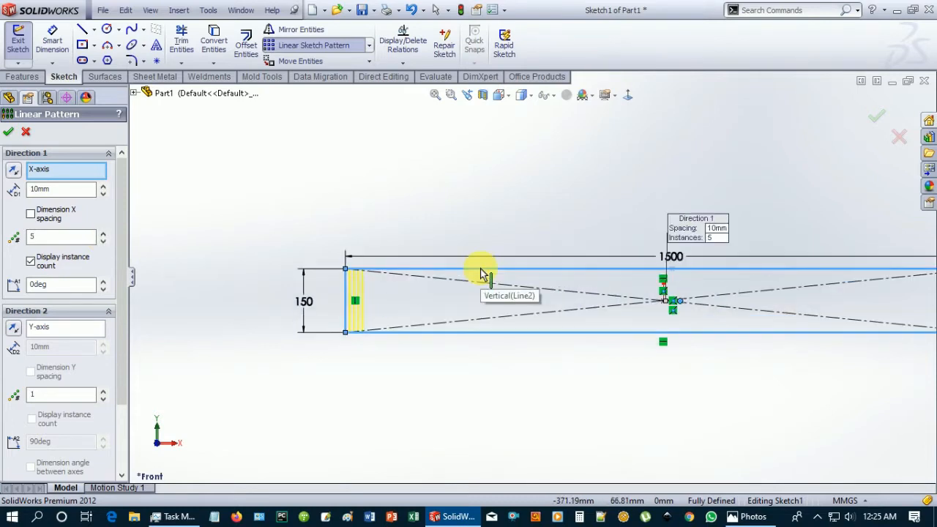
scroll(472, 275, "down", 2)
scroll(361, 320, "down", 5)
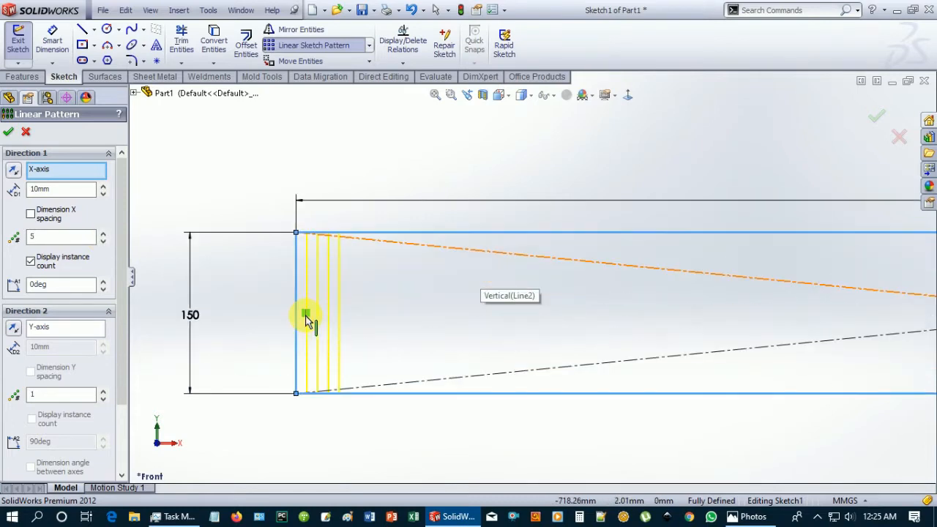
scroll(351, 314, "up", 10)
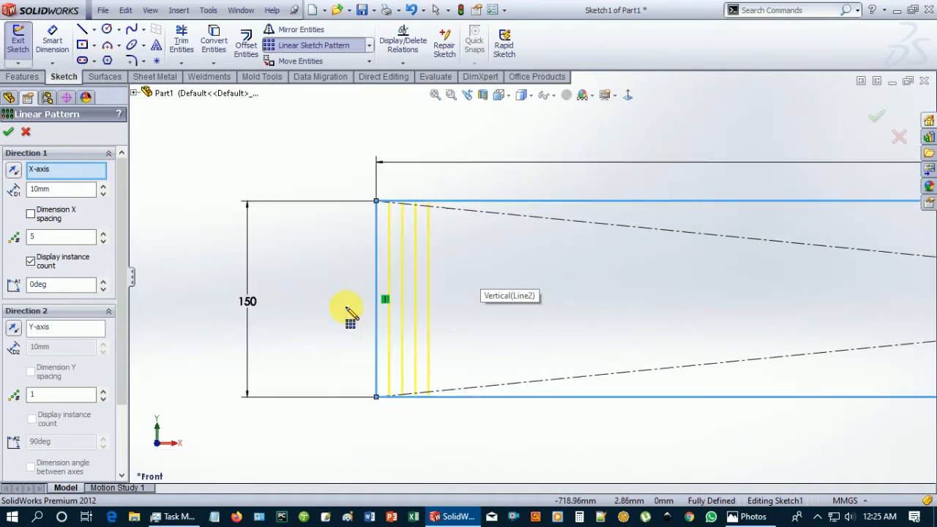
scroll(396, 319, "up", 3)
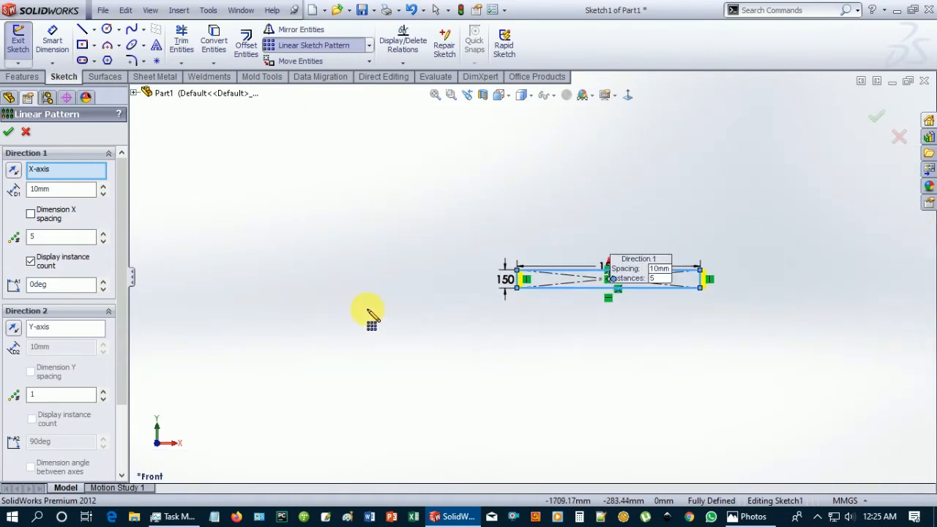
left_click(103, 241)
double_click(41, 188)
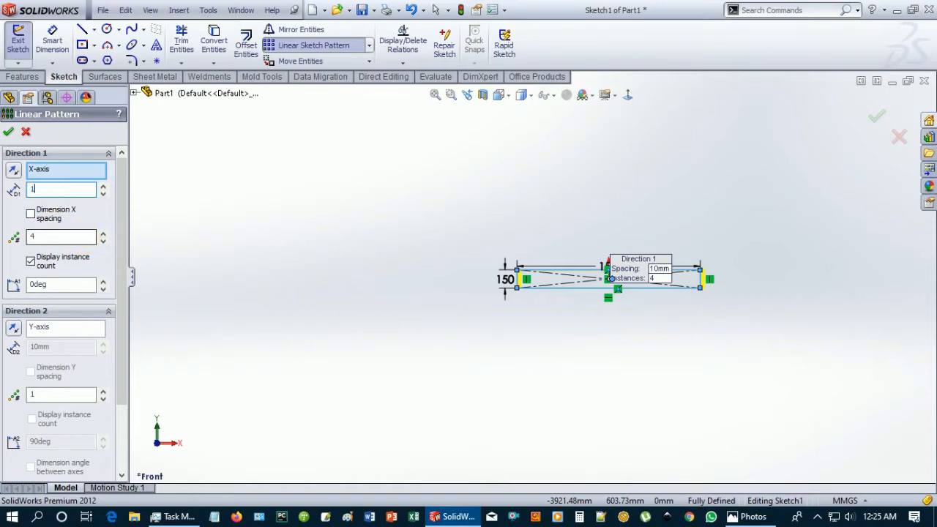
key("Return")
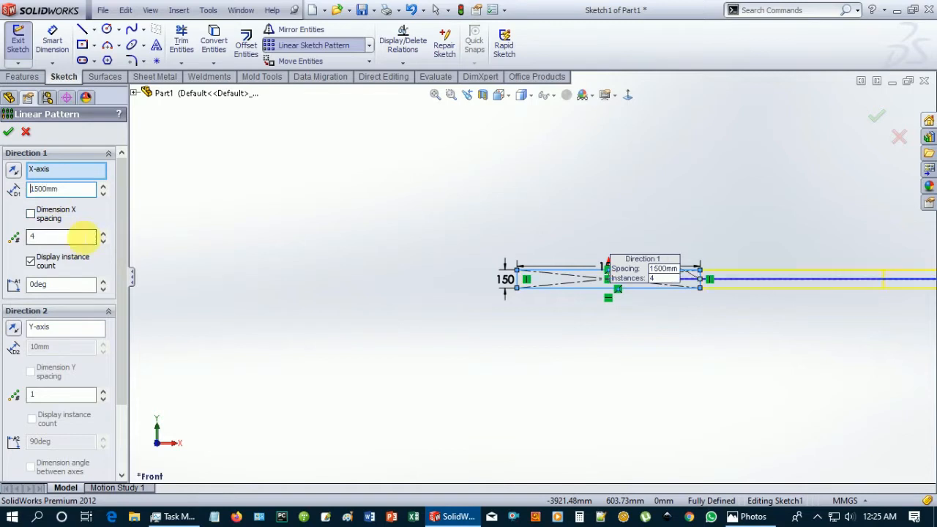
scroll(637, 233, "down", 1)
scroll(637, 234, "up", 4)
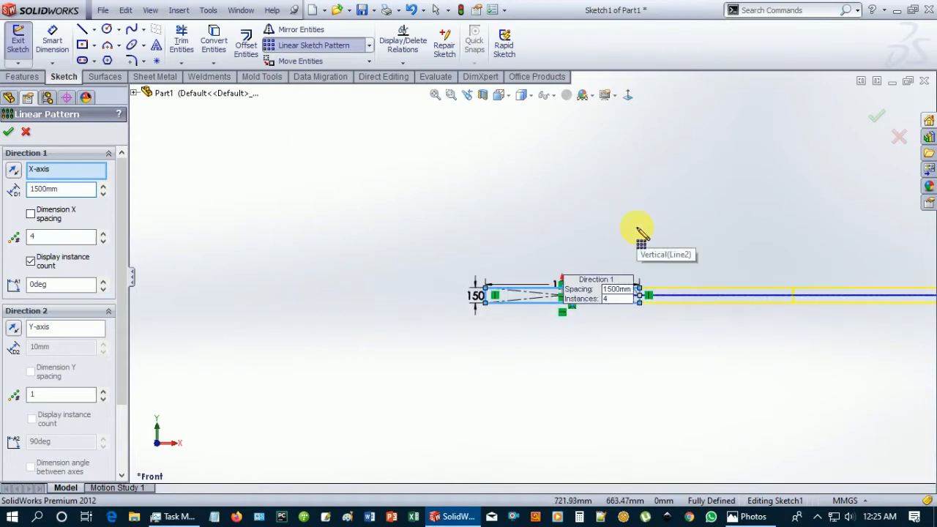
Step: Set the X-axis spacing of the rectangle pattern to 1510 mm and check the gap between neighbouring instances
scroll(635, 236, "up", 2)
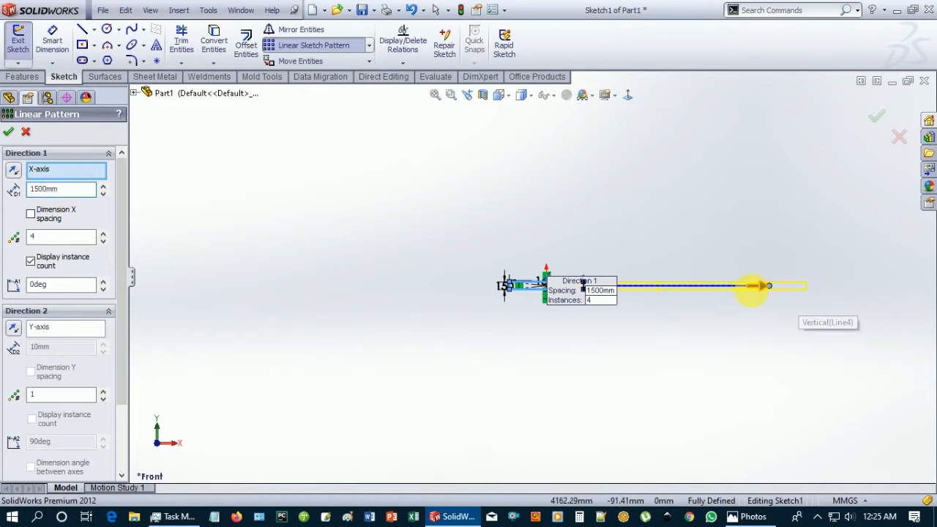
scroll(757, 297, "down", 4)
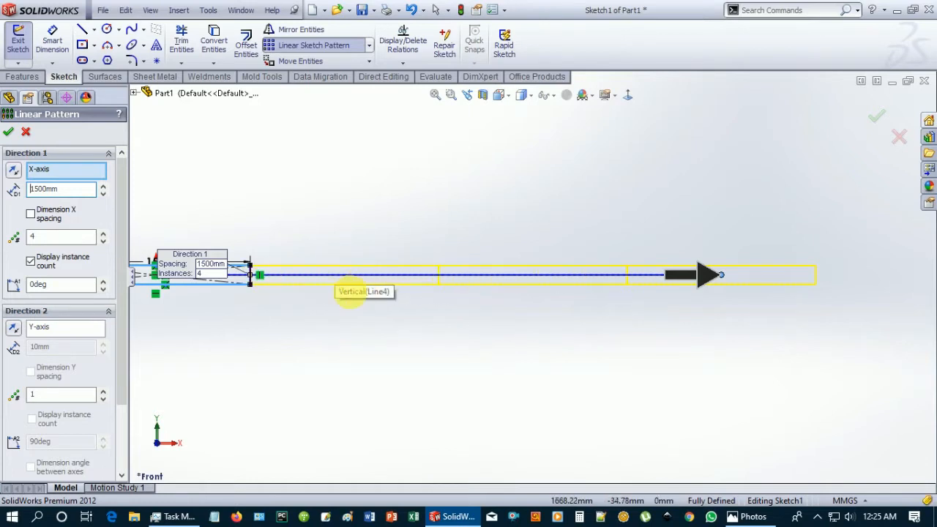
scroll(344, 285, "up", 3)
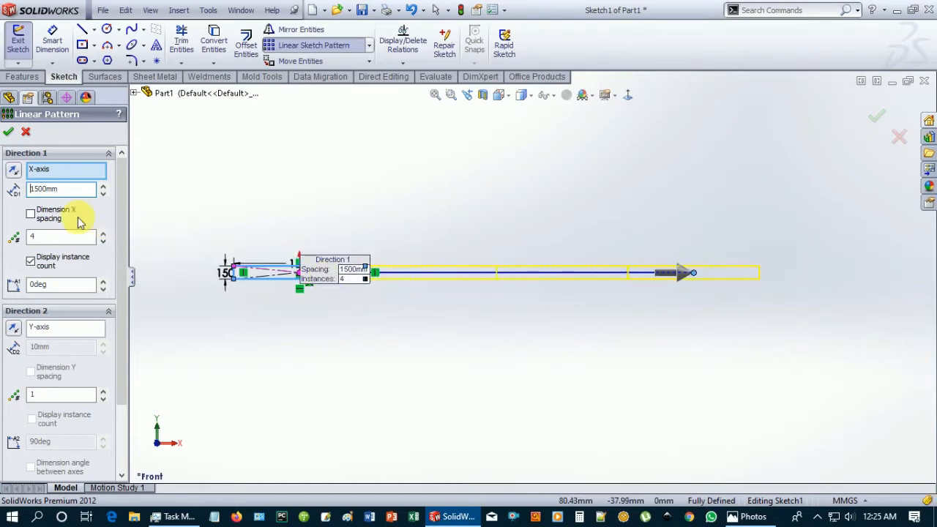
left_click(11, 189)
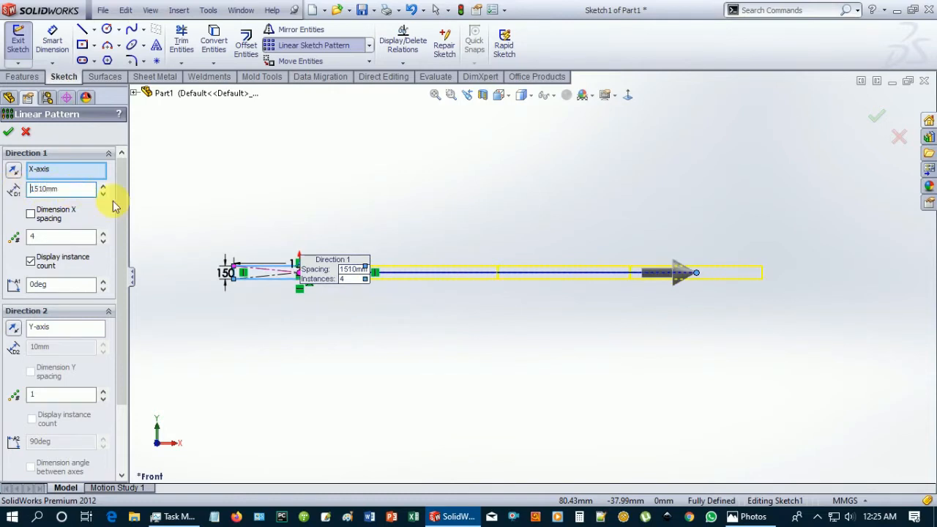
scroll(464, 328, "down", 2)
scroll(475, 344, "down", 2)
scroll(544, 292, "down", 5)
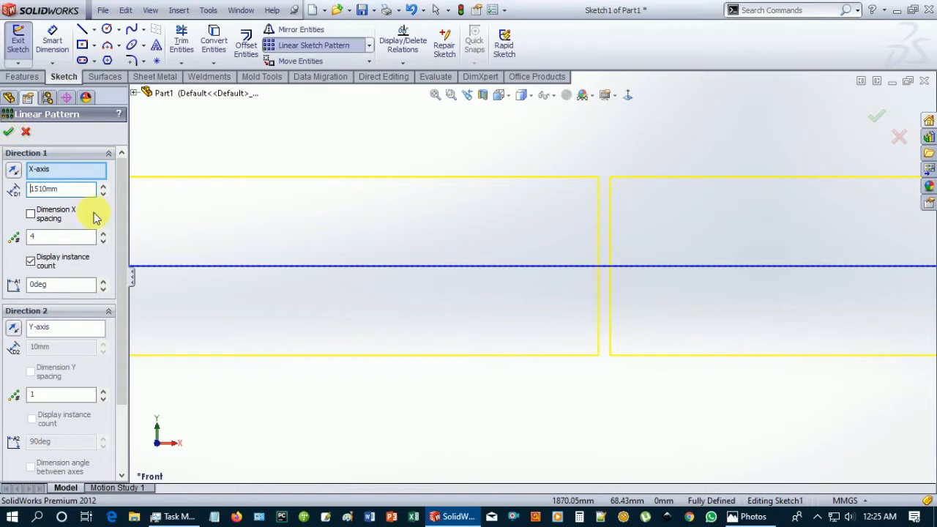
scroll(325, 252, "up", 8)
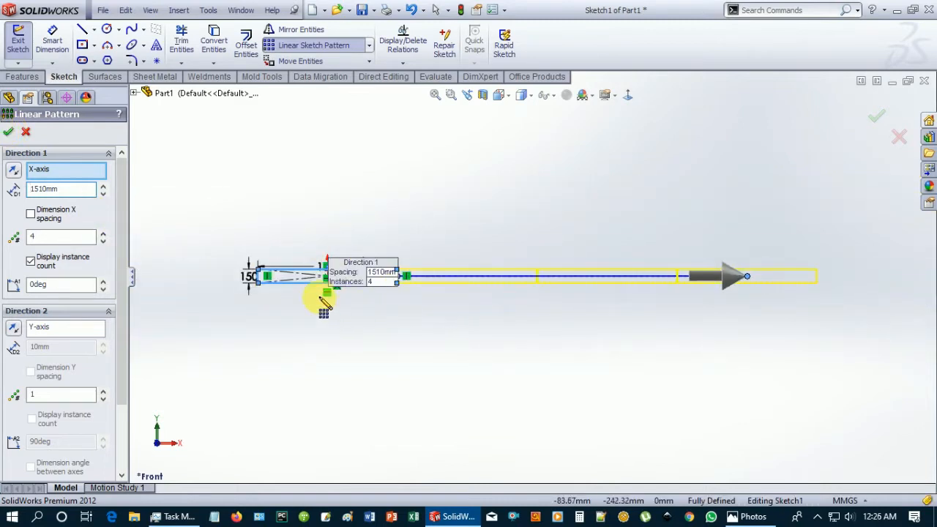
Step: Set the X-axis pattern to 5 instances and accept the linear sketch pattern
scroll(320, 298, "down", 2)
scroll(739, 273, "up", 2)
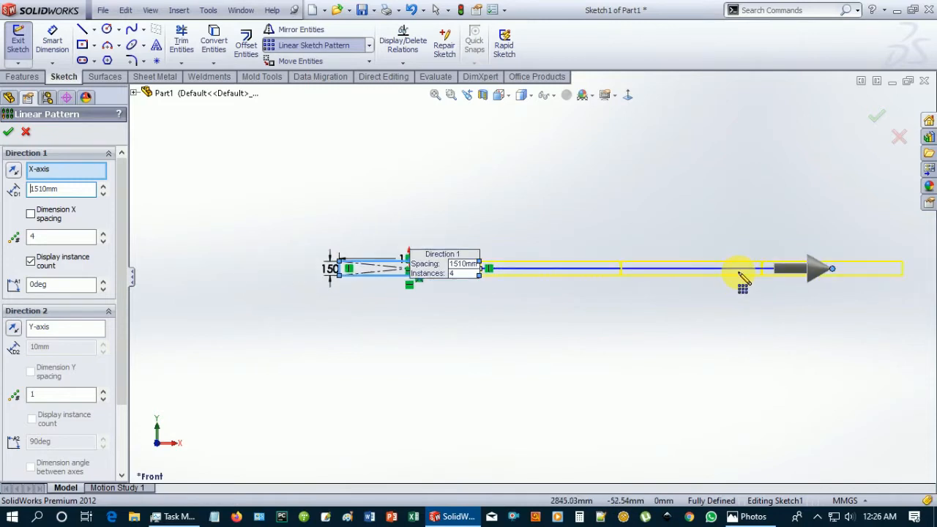
left_click(103, 232)
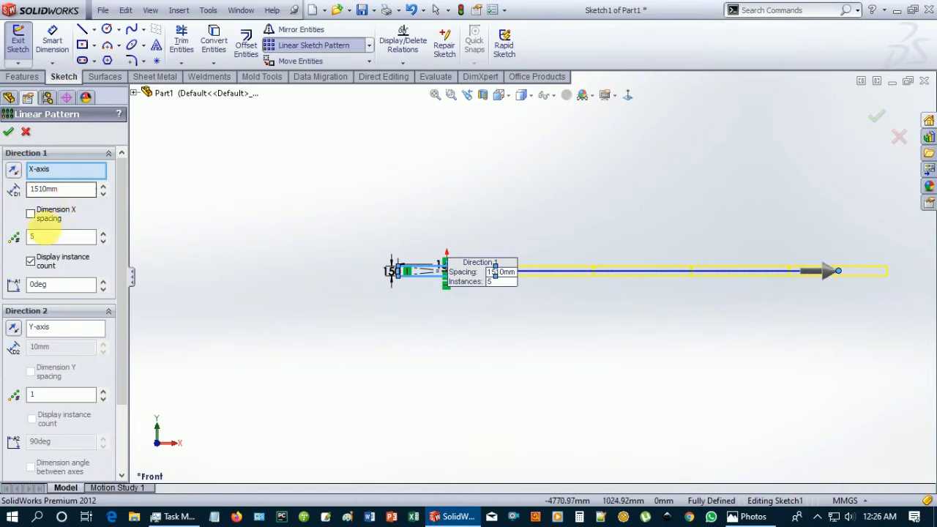
left_click(10, 134)
scroll(571, 298, "down", 5)
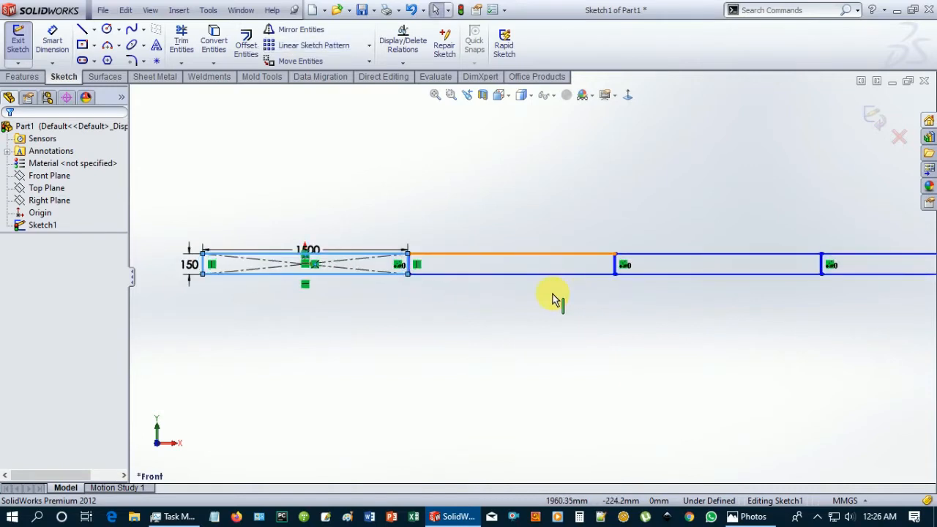
scroll(408, 279, "down", 1)
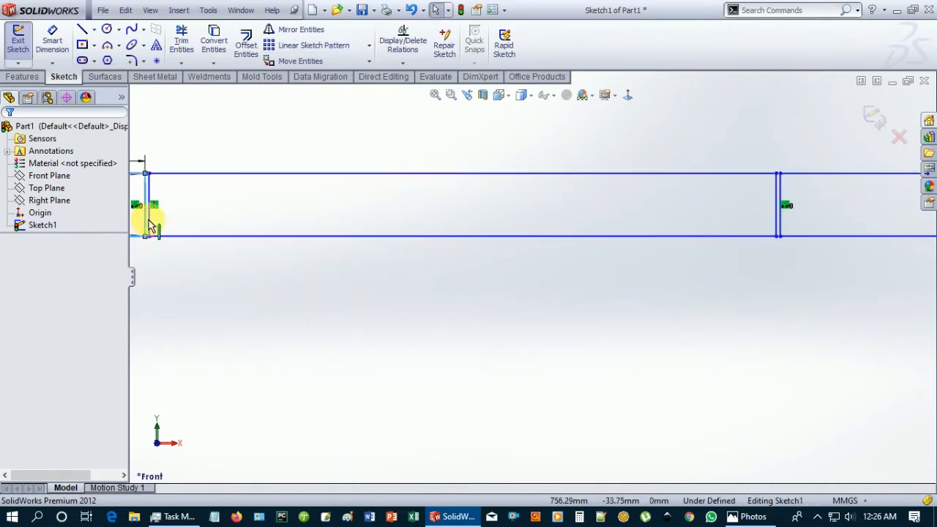
scroll(205, 227, "up", 2)
scroll(429, 268, "up", 6)
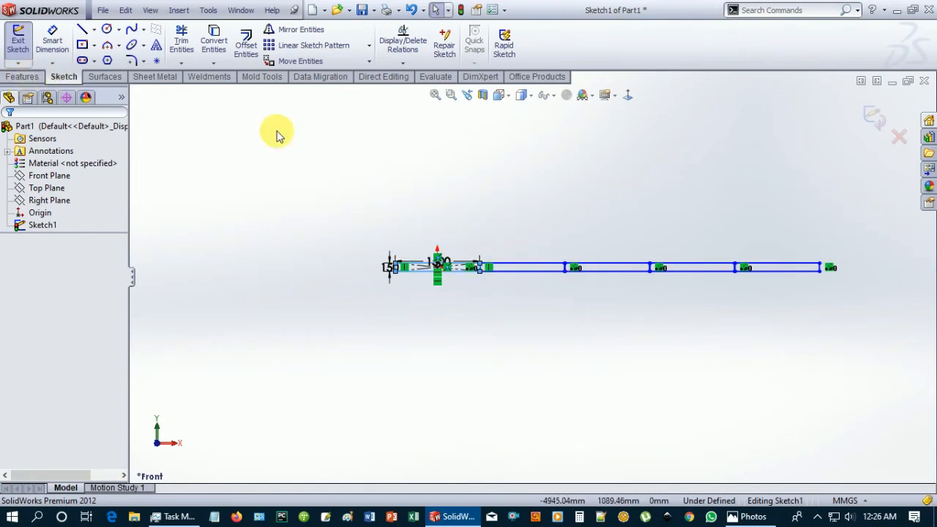
Step: Extrude the five patterned rectangles as a blind boss with a depth of 6500 mm
left_click(23, 76)
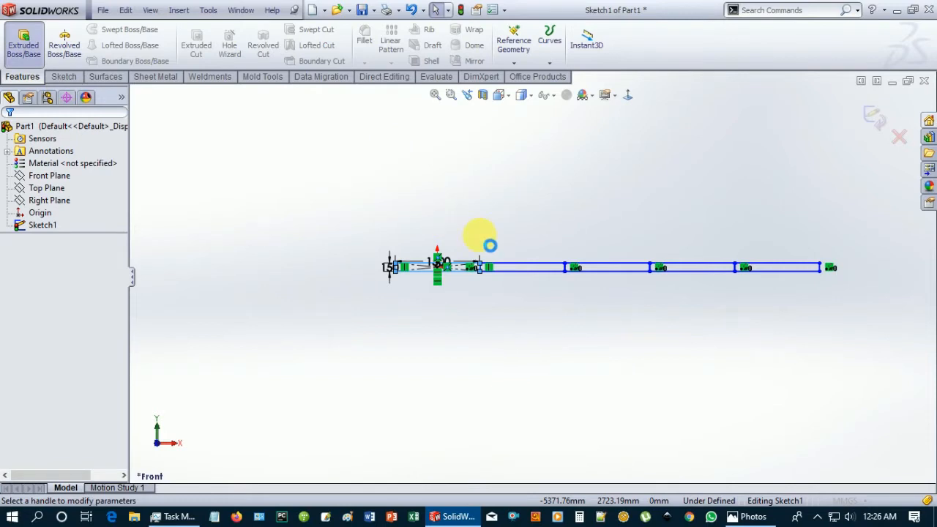
mouse_move(503, 344)
middle_mouse_down()
mouse_move(490, 370)
mouse_move(502, 363)
middle_mouse_up()
left_click(84, 259)
double_click(84, 259)
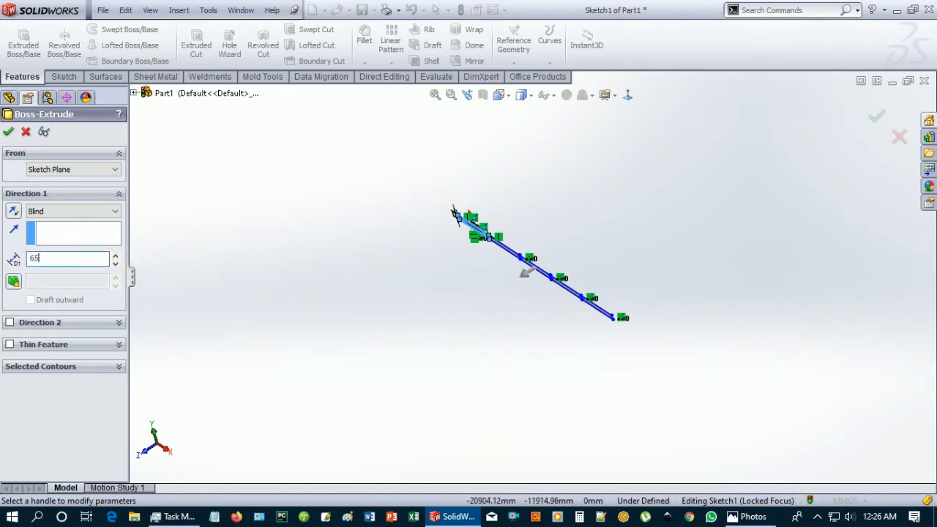
key("Return")
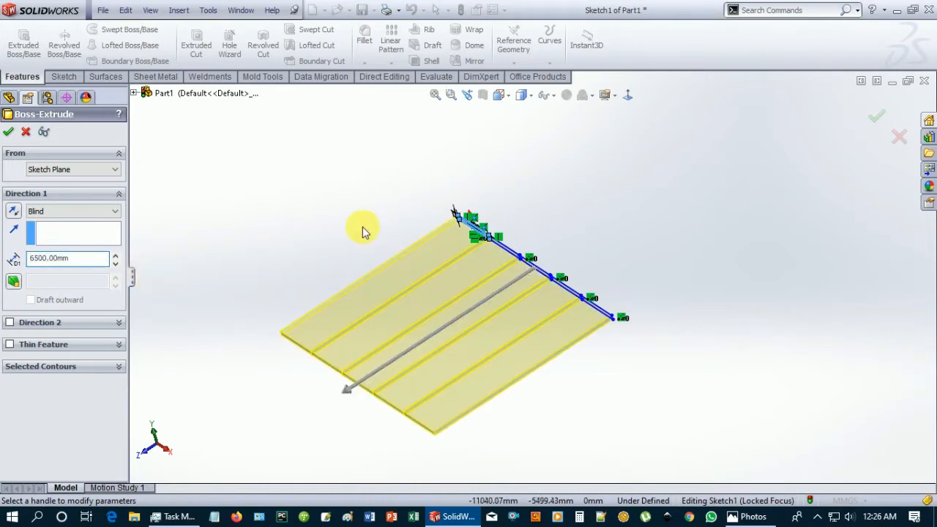
mouse_move(615, 392)
middle_mouse_down()
mouse_move(722, 444)
mouse_move(695, 464)
mouse_move(673, 428)
mouse_move(674, 358)
mouse_move(661, 408)
mouse_move(661, 367)
mouse_move(661, 378)
middle_mouse_up()
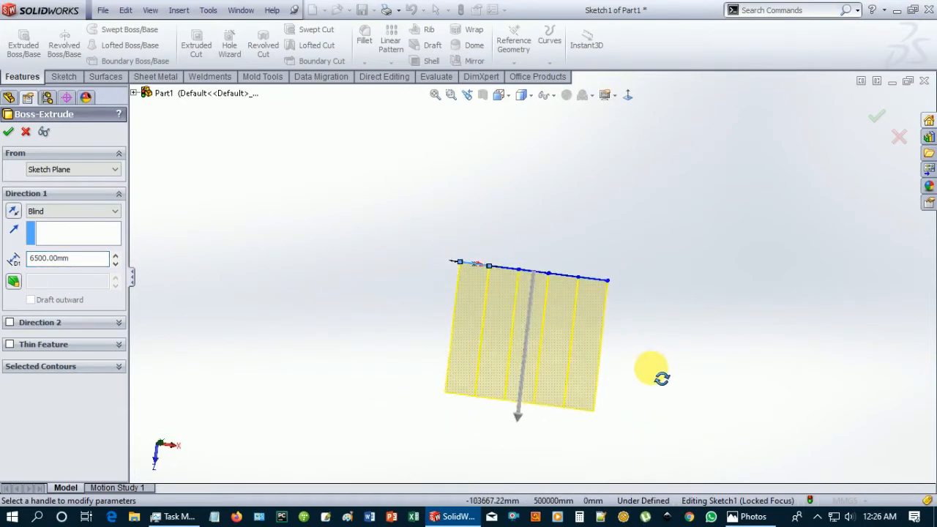
left_click(10, 134)
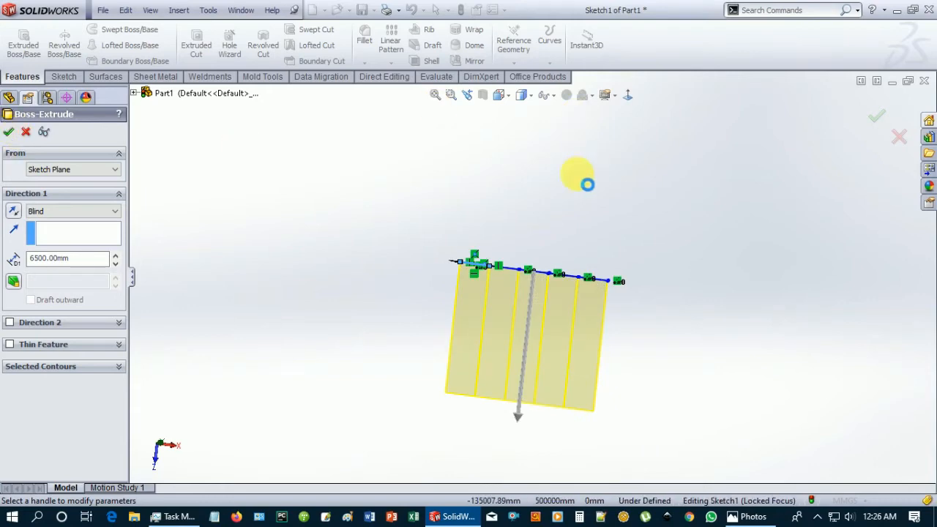
Step: Examine the stepped heights of the headboard panels in the bed reference photo and return to the SolidWorks model
middle_click_drag(586, 258, 621, 293)
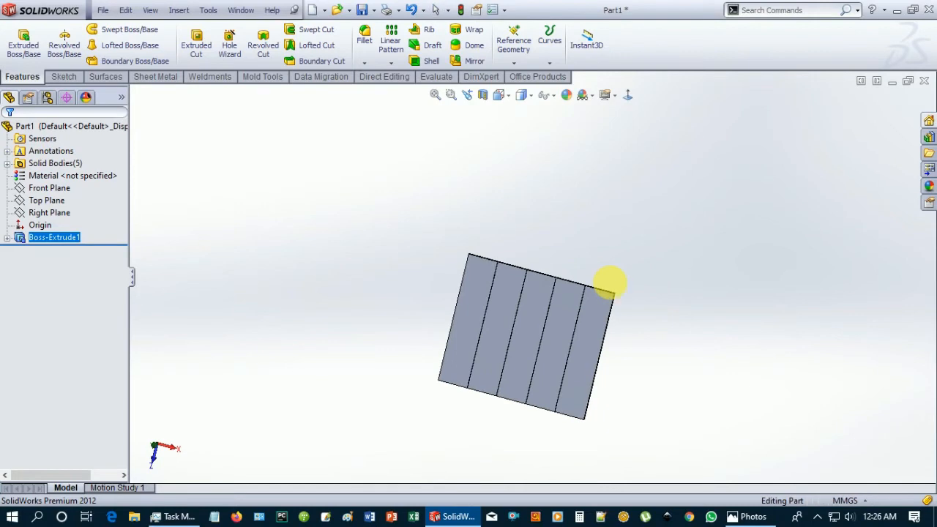
mouse_move(674, 277)
middle_mouse_down()
mouse_move(688, 308)
mouse_move(627, 281)
mouse_move(666, 278)
middle_mouse_up()
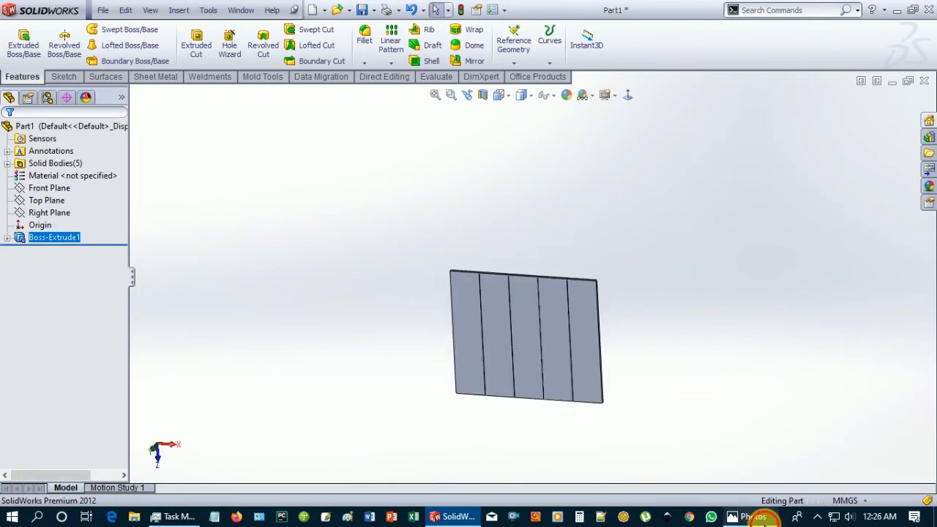
left_click(748, 517)
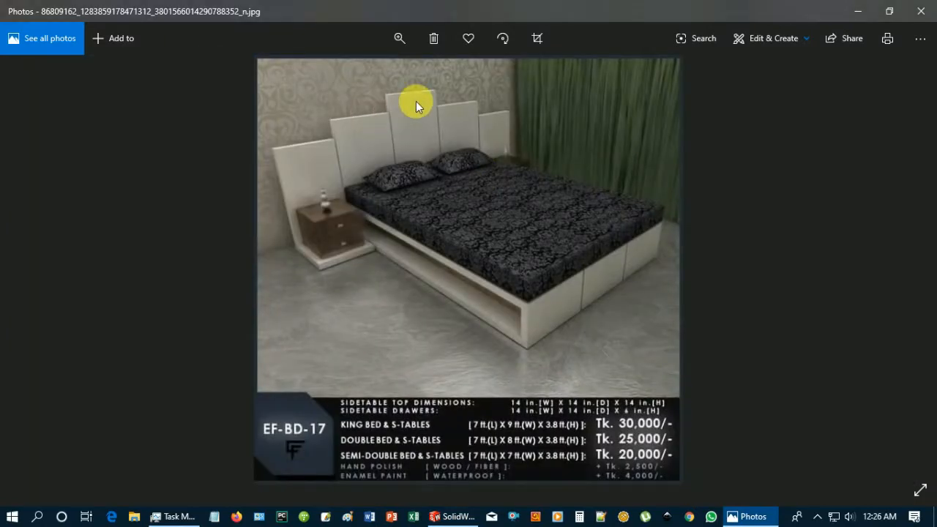
scroll(401, 112, "up", 2)
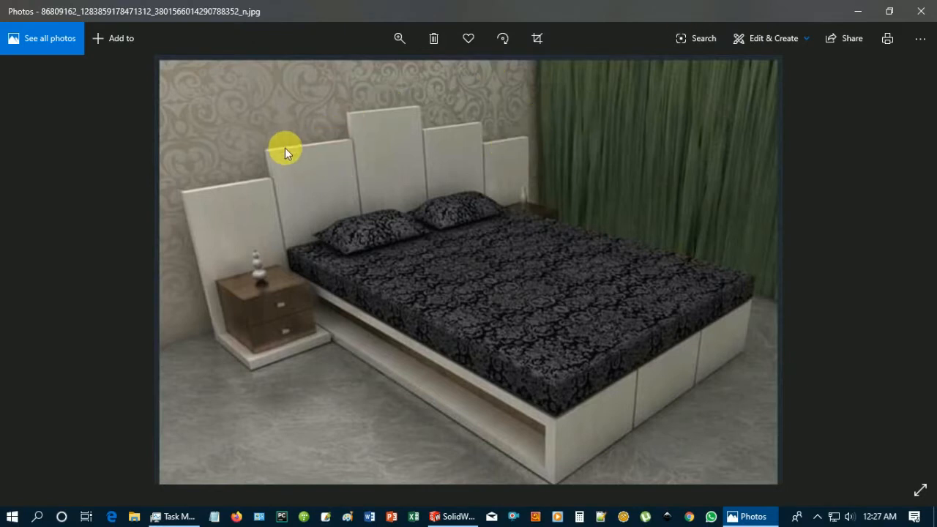
left_click(857, 11)
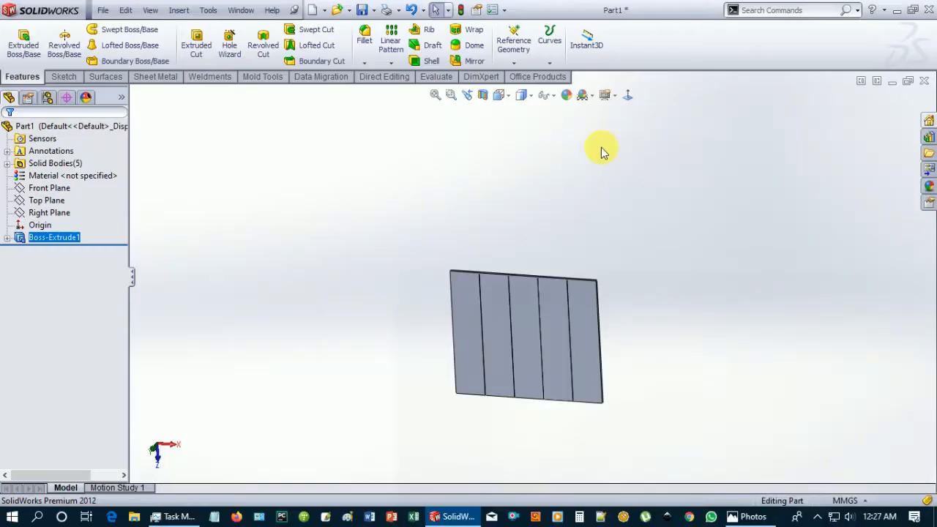
Step: Sketch on the fourth panel's top end face and convert the end-face outlines of the fourth and second panels into sketch entities
middle_click_drag(644, 198, 544, 294)
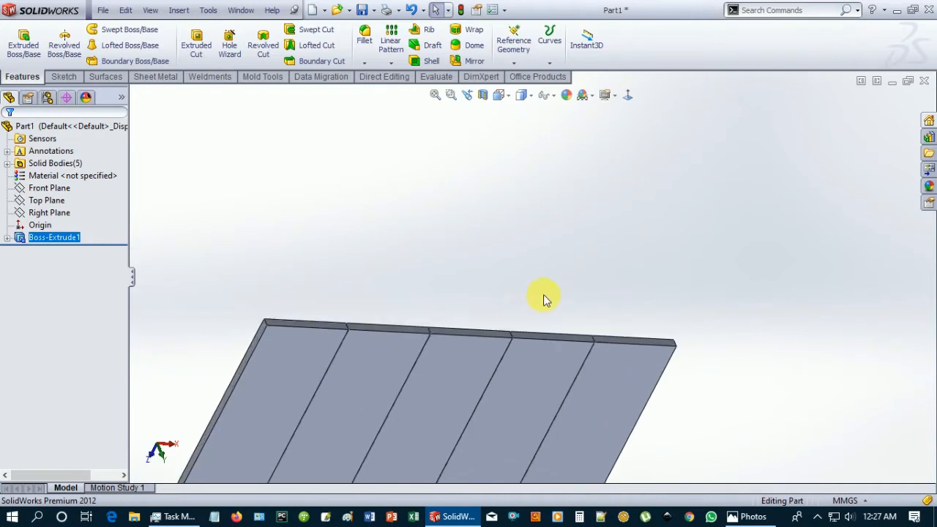
left_click(534, 338)
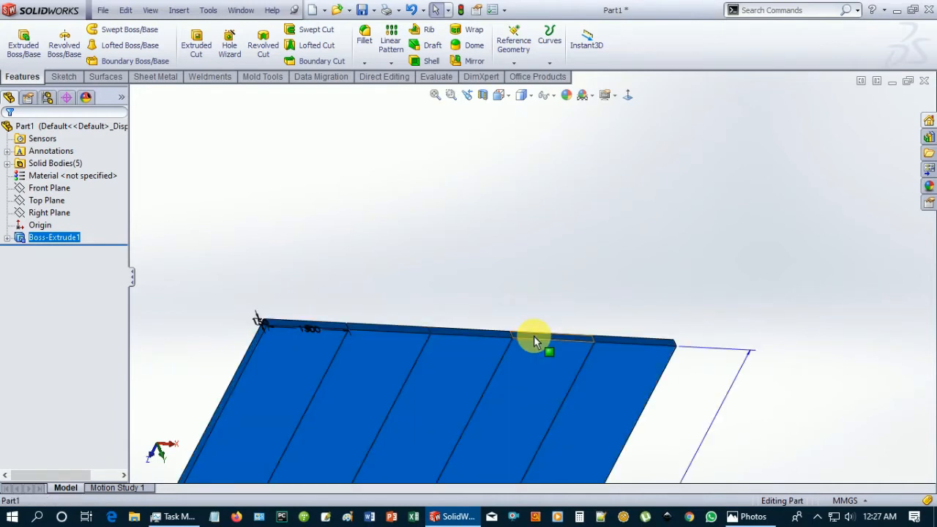
left_click(582, 231)
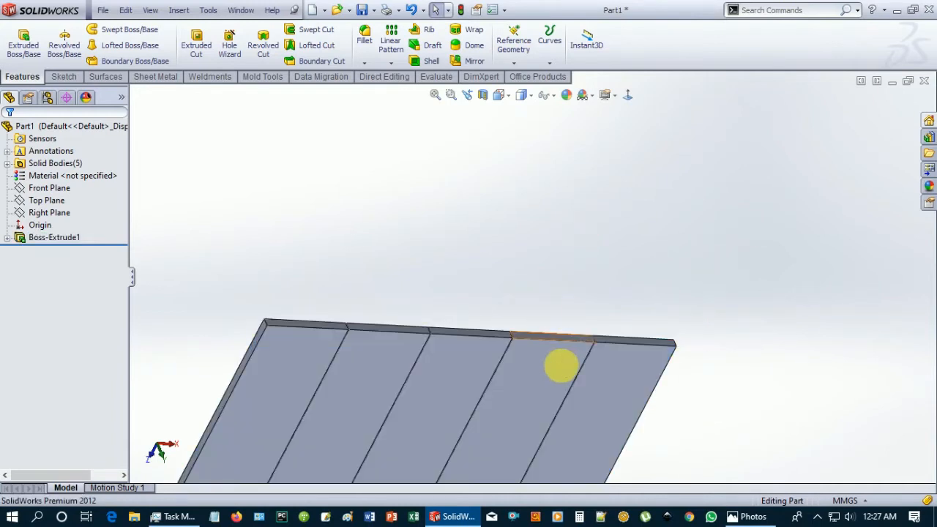
left_click(562, 339)
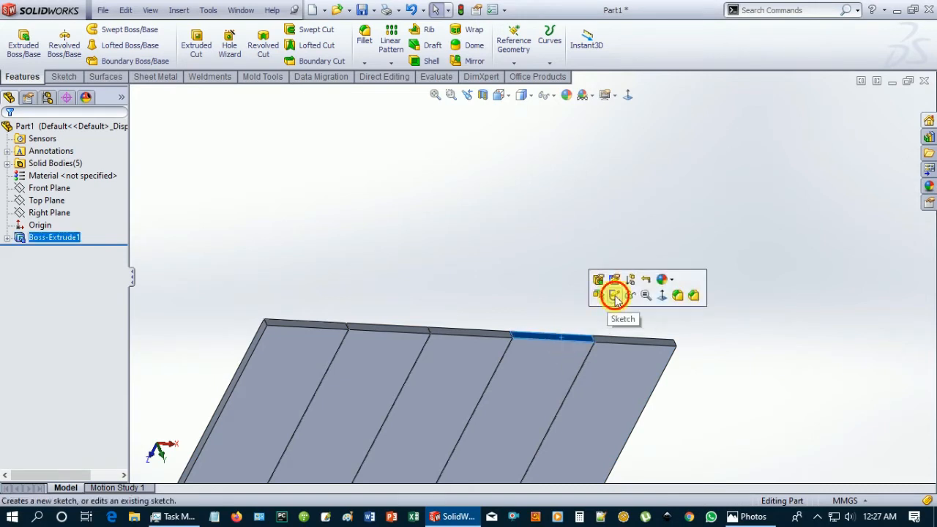
left_click(606, 293)
left_click(213, 38)
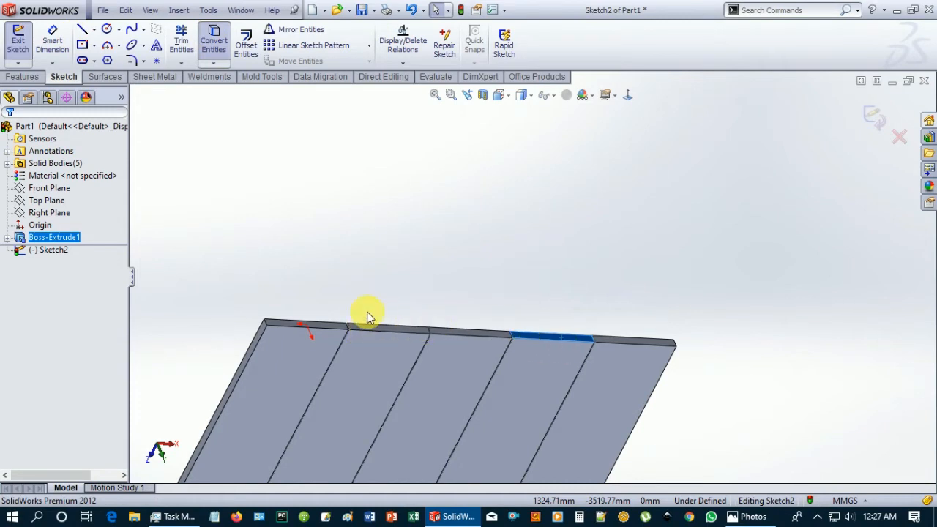
scroll(404, 328, "down", 1)
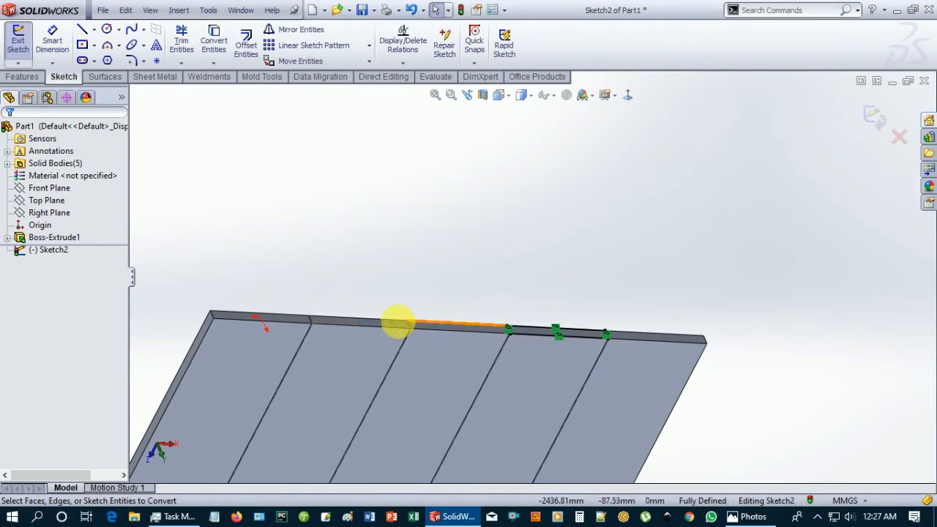
left_click(394, 328)
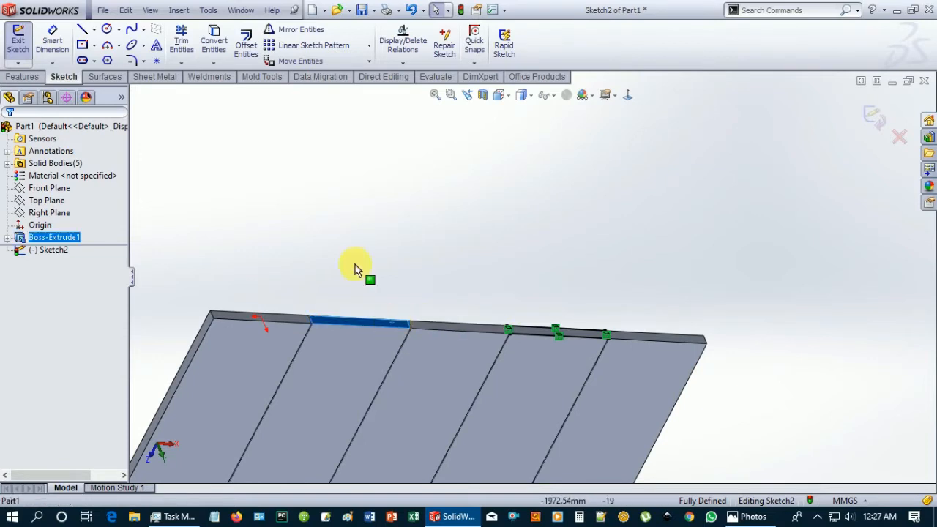
left_click(215, 56)
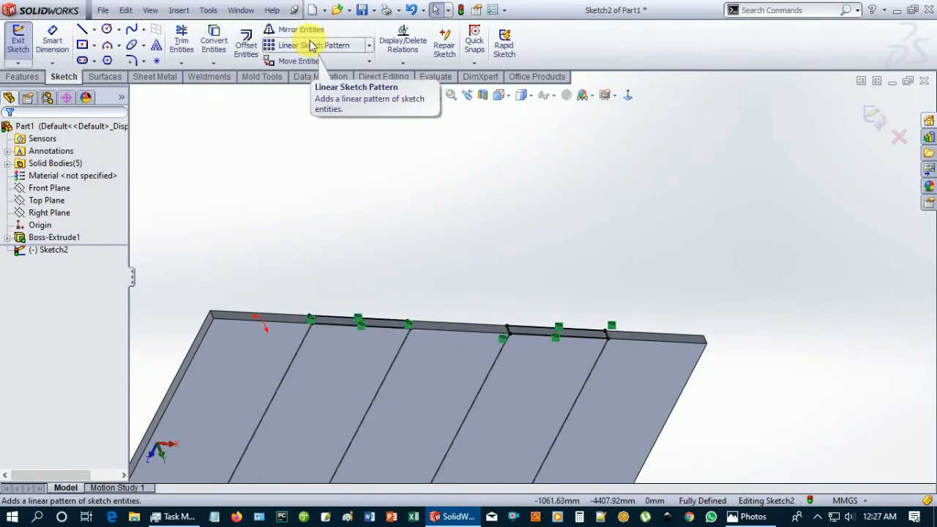
Step: Cut the second and fourth panels from the converted outlines with a blind Extruded Cut 900 mm deep
scroll(442, 253, "up", 5)
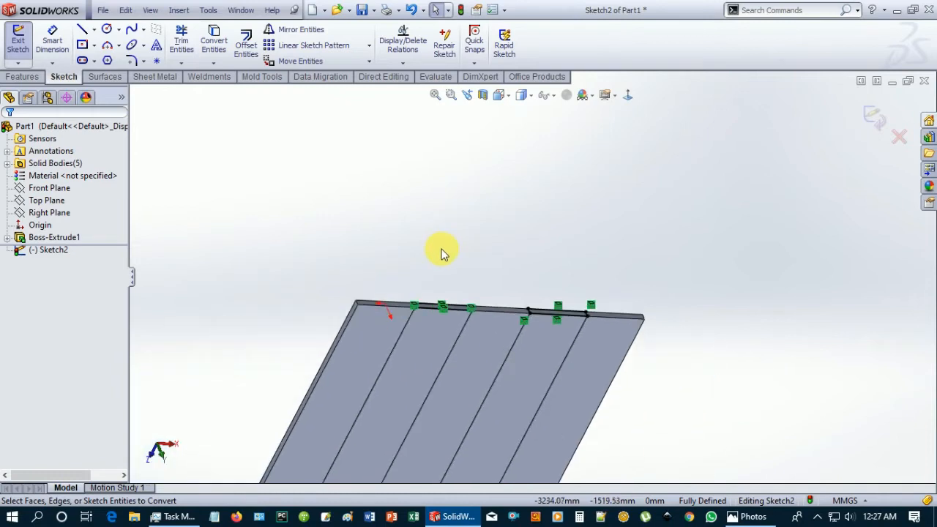
left_click(22, 76)
left_click(194, 53)
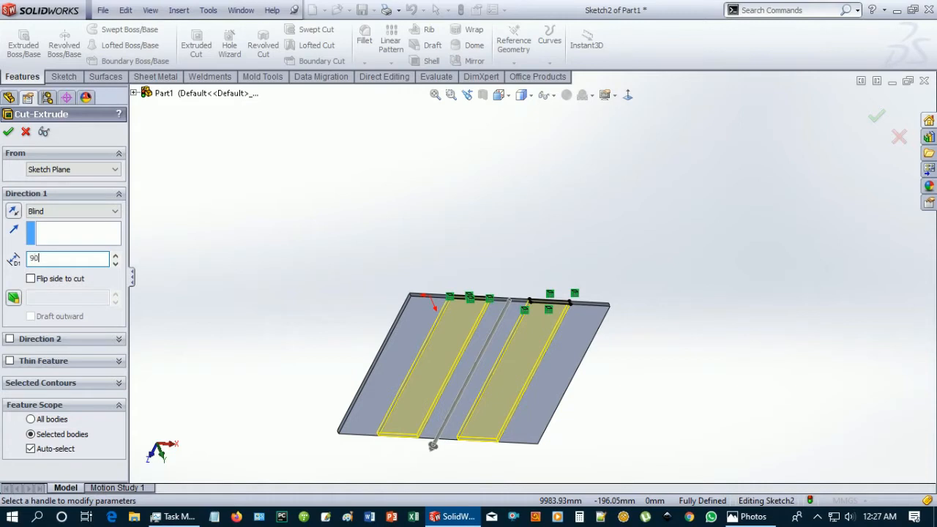
key("Return")
scroll(581, 349, "up", 2)
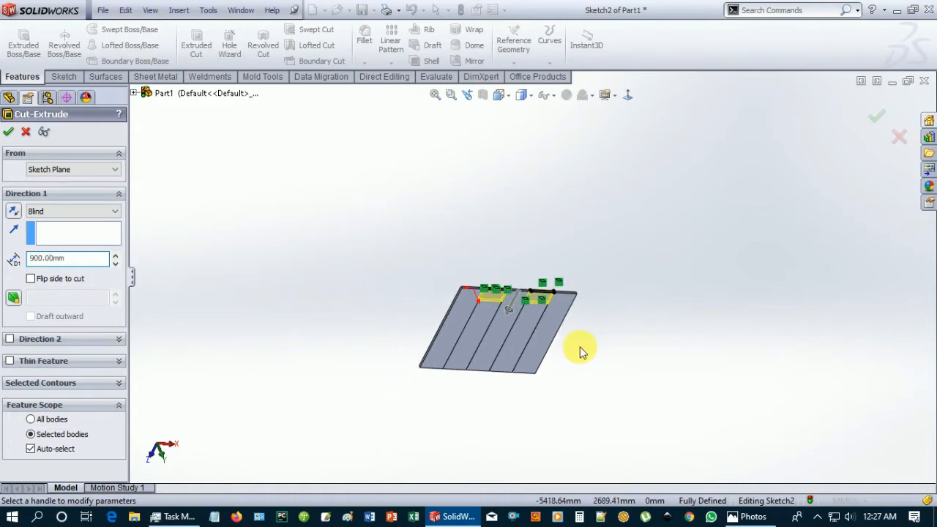
scroll(530, 274, "down", 5)
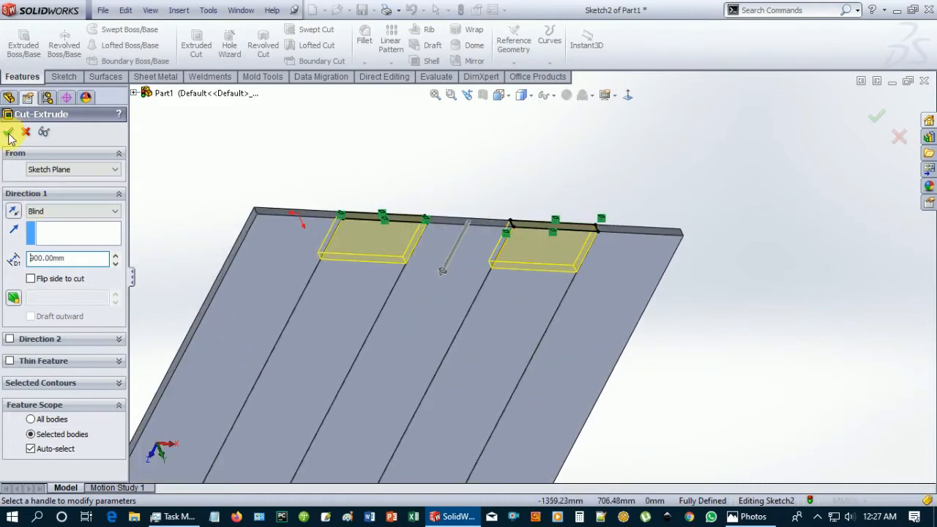
key("Return")
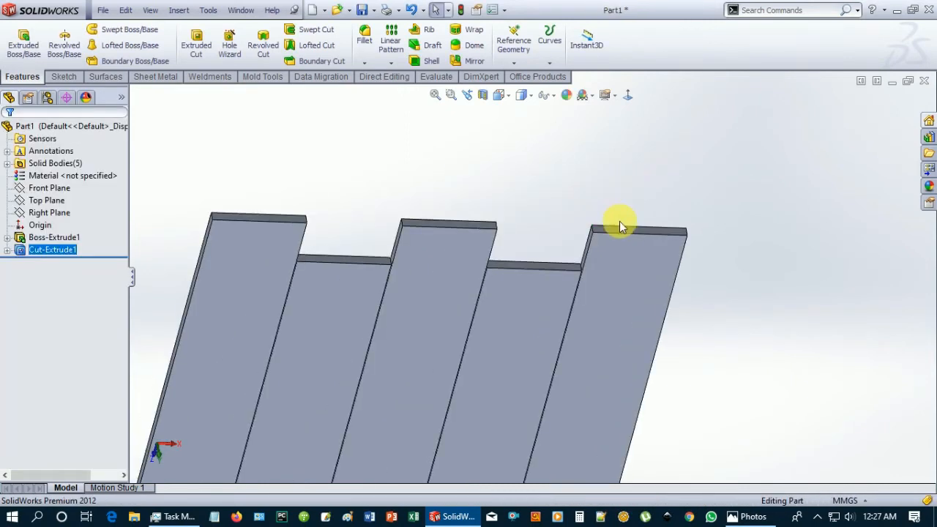
Step: Sketch on the fifth panel's top end face and convert the end-face outlines of the fifth and first panels into sketch entities
left_click(623, 232)
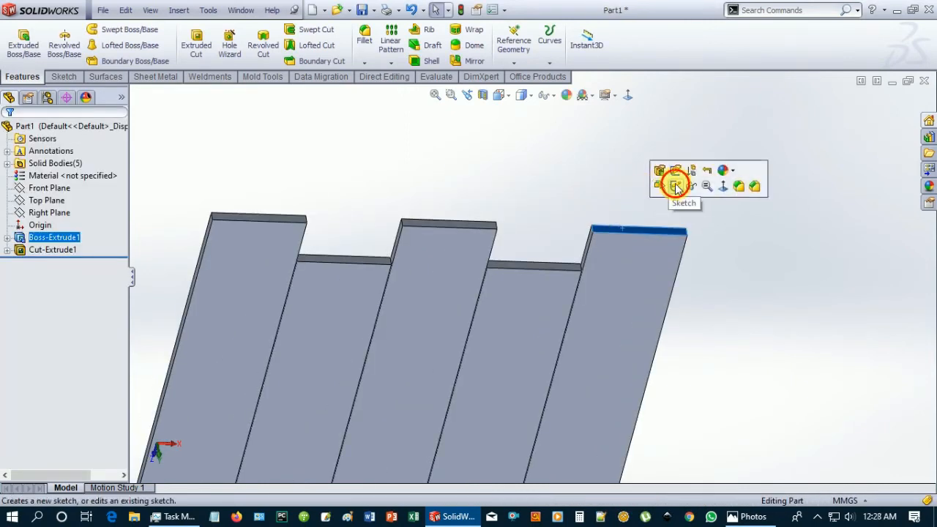
left_click(675, 186)
left_click(227, 47)
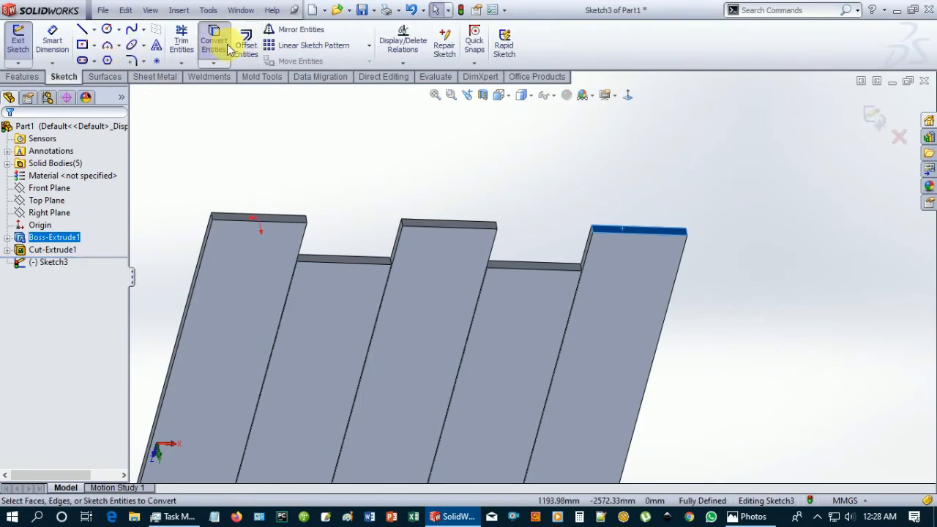
left_click(291, 221)
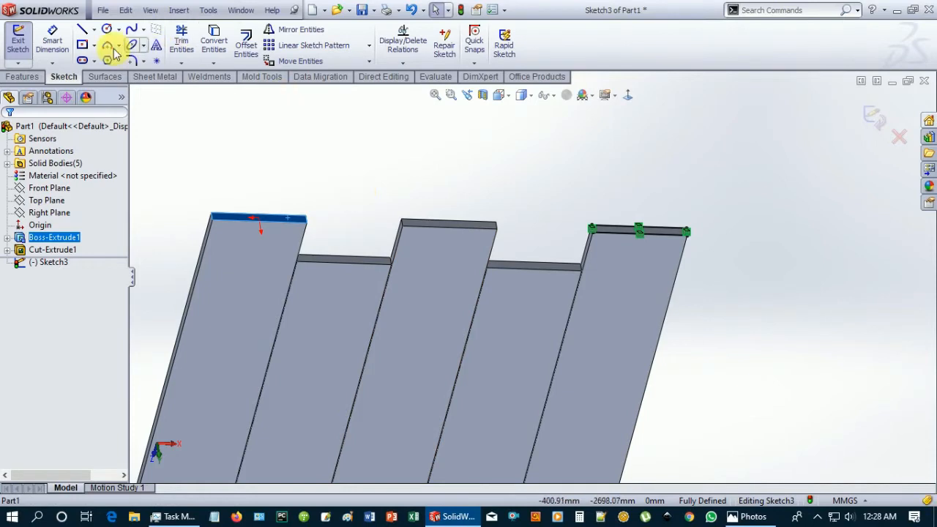
left_click(216, 56)
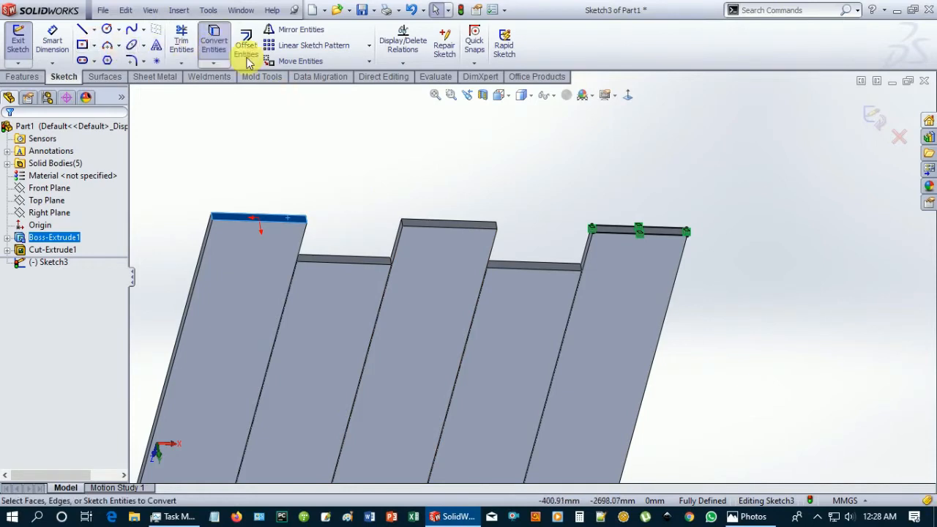
Step: Cut the first and fifth panels from the converted outlines with a blind Extruded Cut 1800 mm deep
left_click(22, 77)
left_click(196, 46)
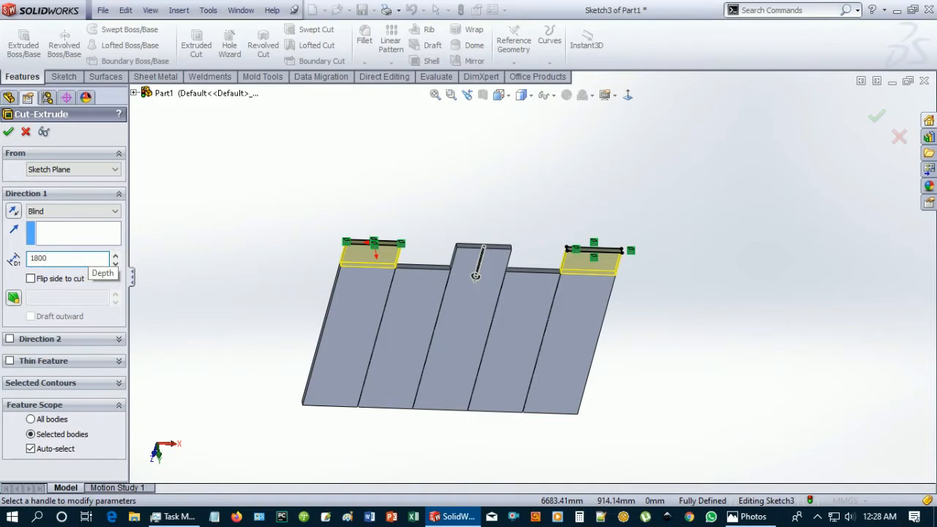
key("Return")
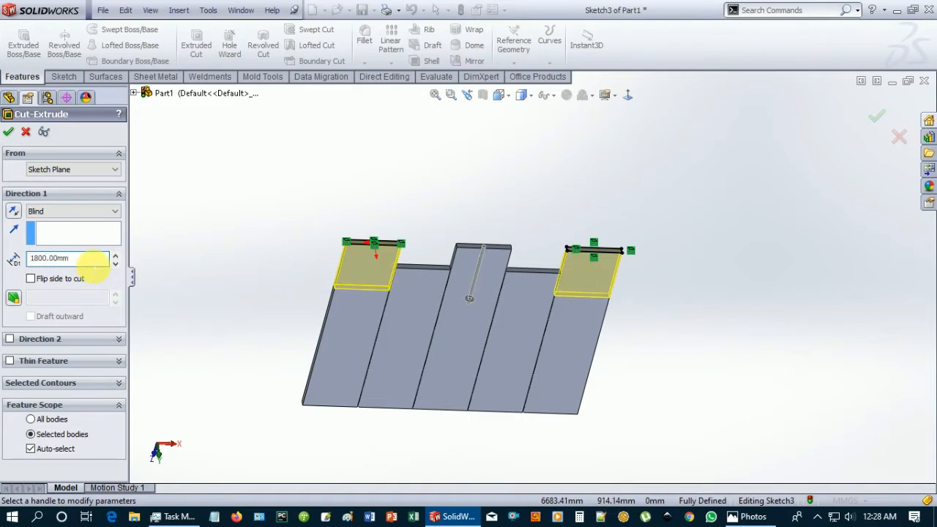
left_click(9, 133)
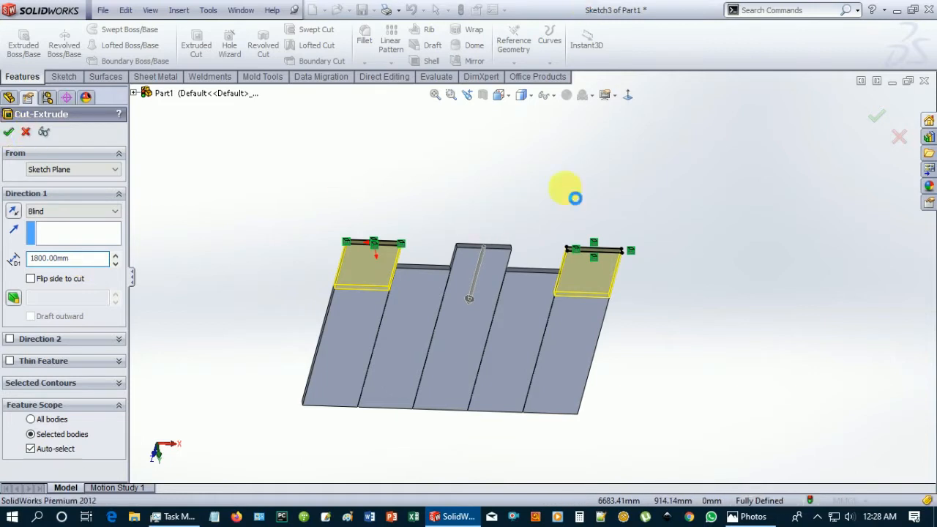
Step: Compare the stepped headboard model with the bed reference photo in Photos, examining its panels and base, and return to SolidWorks
middle_click_drag(718, 307, 644, 241)
middle_click_drag(597, 370, 798, 433)
left_click(750, 518)
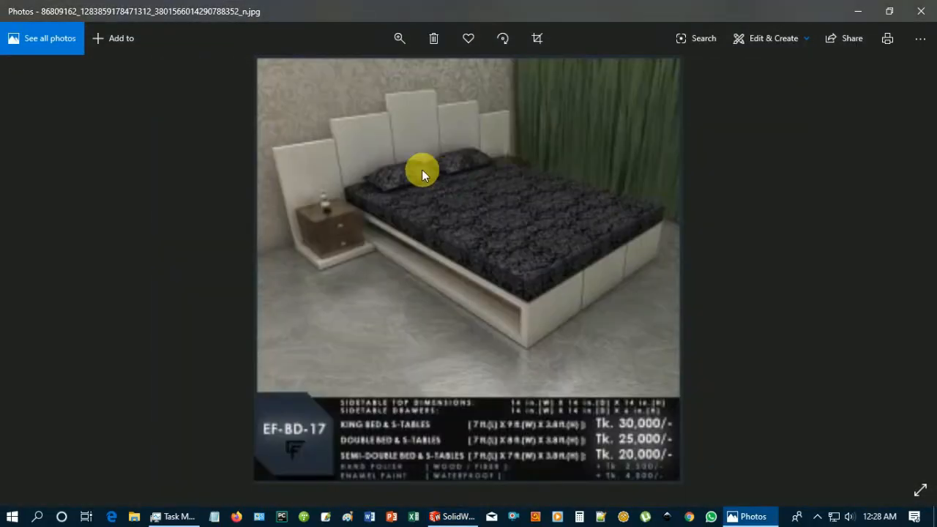
scroll(361, 149, "up", 5)
left_click_drag(355, 108, 425, 248)
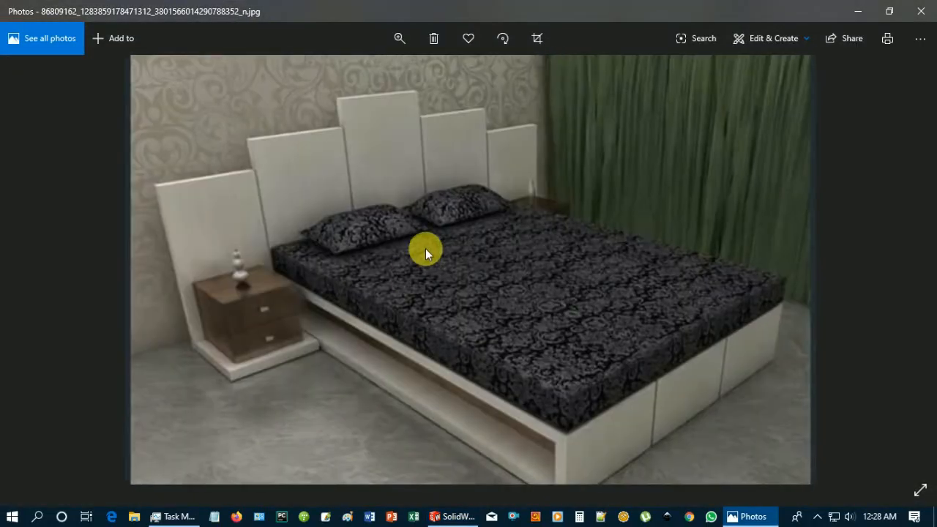
left_click(853, 8)
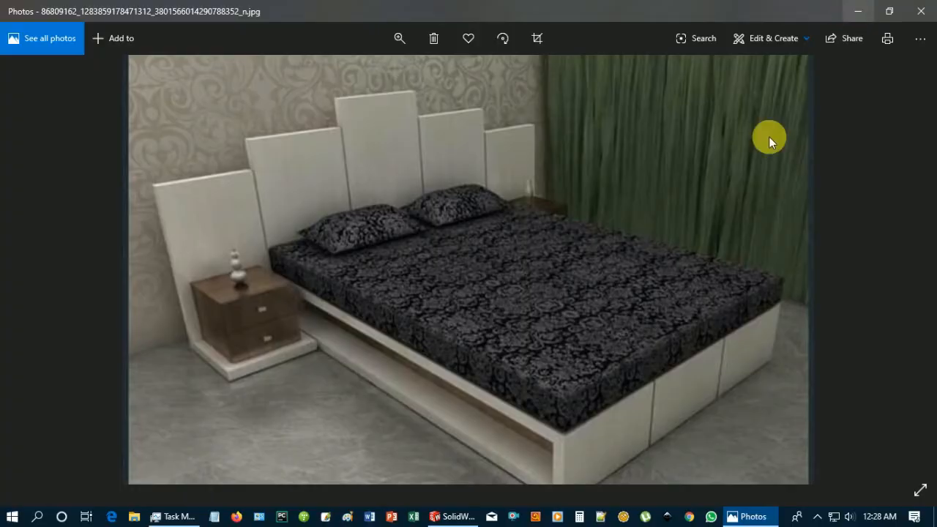
scroll(429, 409, "down", 4)
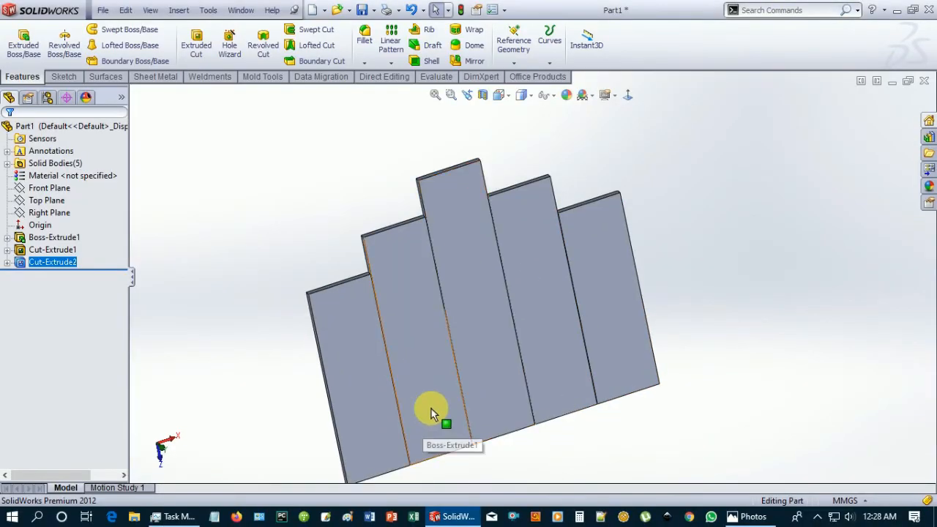
Step: Display the driving dimensions of the five-panel extrusion on the model to check them, and clear the selection
double_click(432, 410)
left_click(773, 420)
double_click(426, 402)
left_click(426, 402)
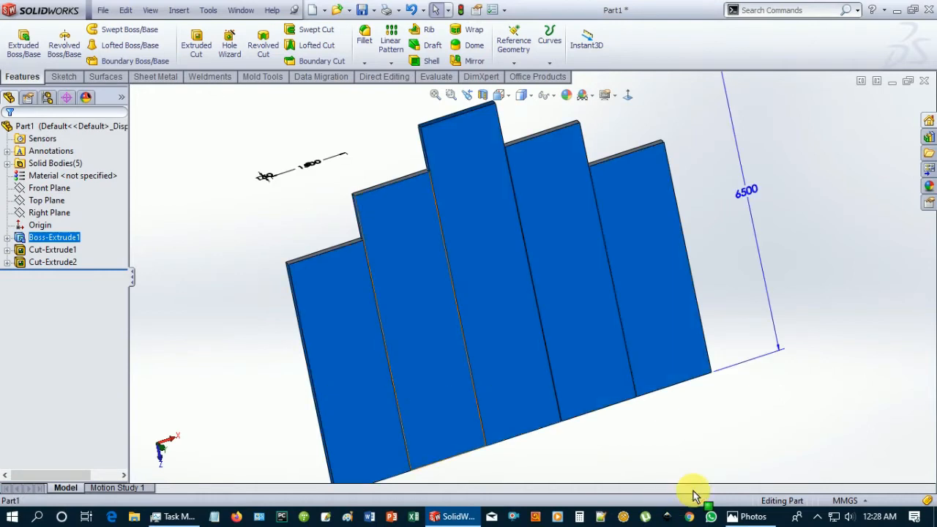
left_click(454, 406)
left_click(825, 383)
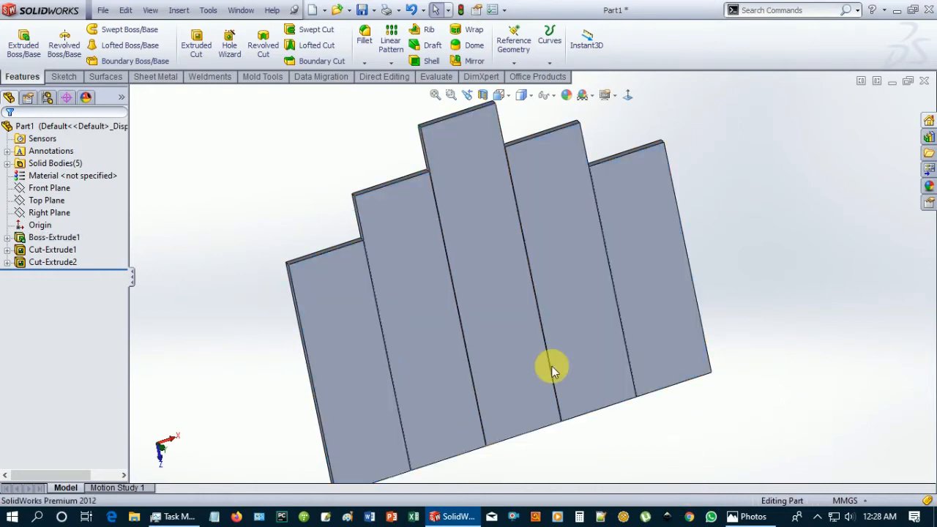
left_click(857, 299)
Step: Save the part as Part1.SLDPRT in a new folder named "modern bed" inside the computer table folder
left_click(103, 11)
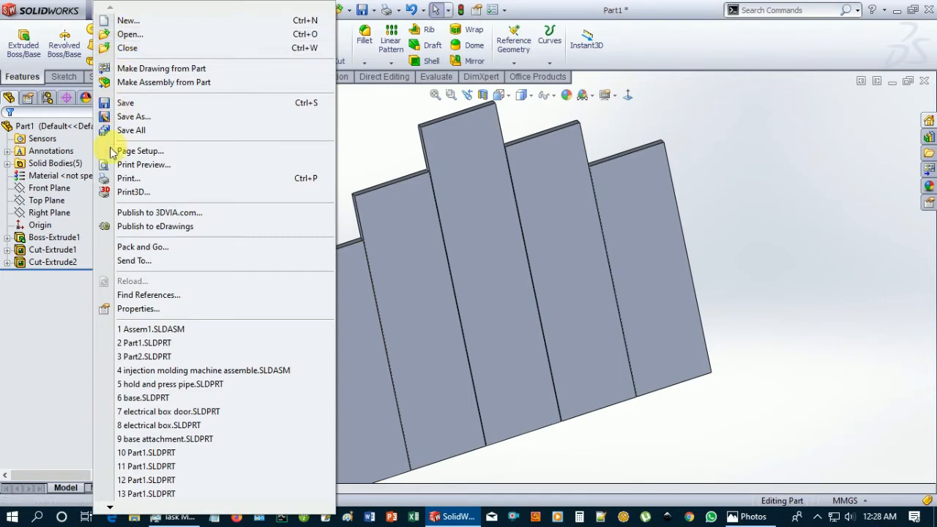
left_click(125, 105)
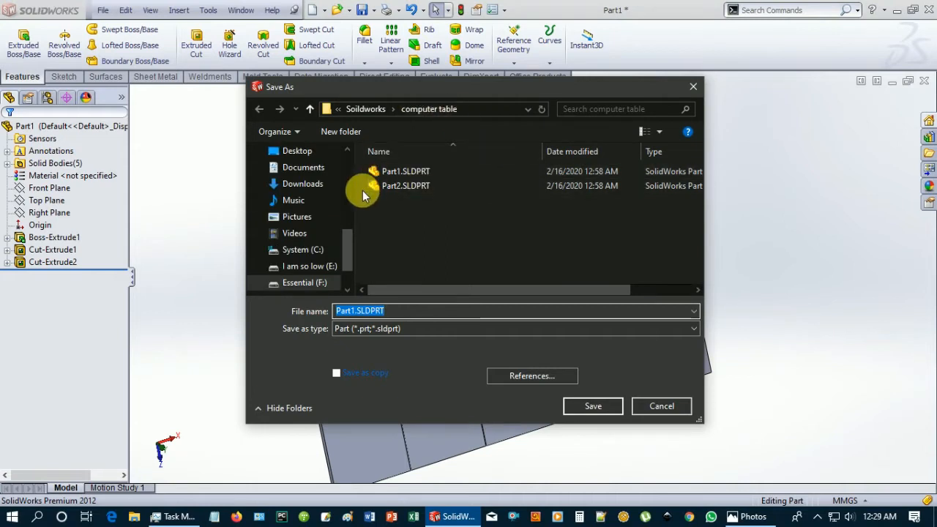
left_click(357, 131)
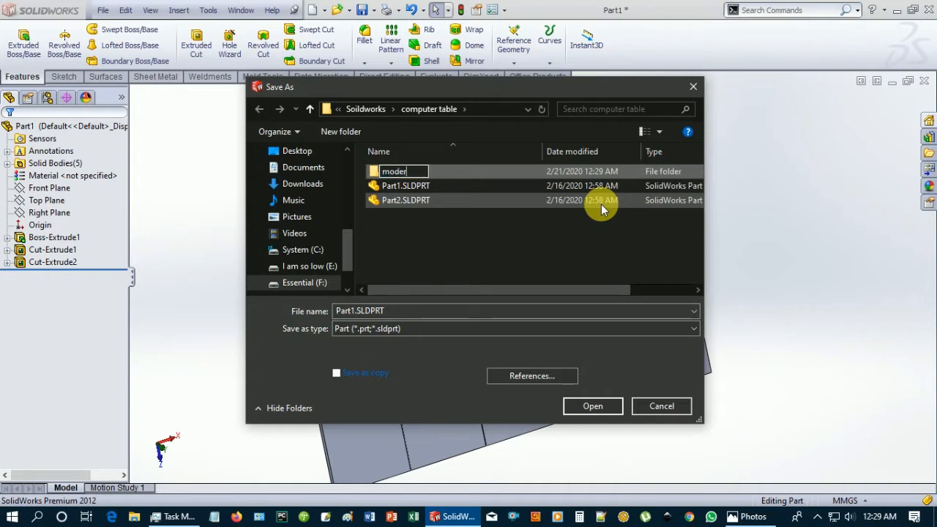
type("modern bed")
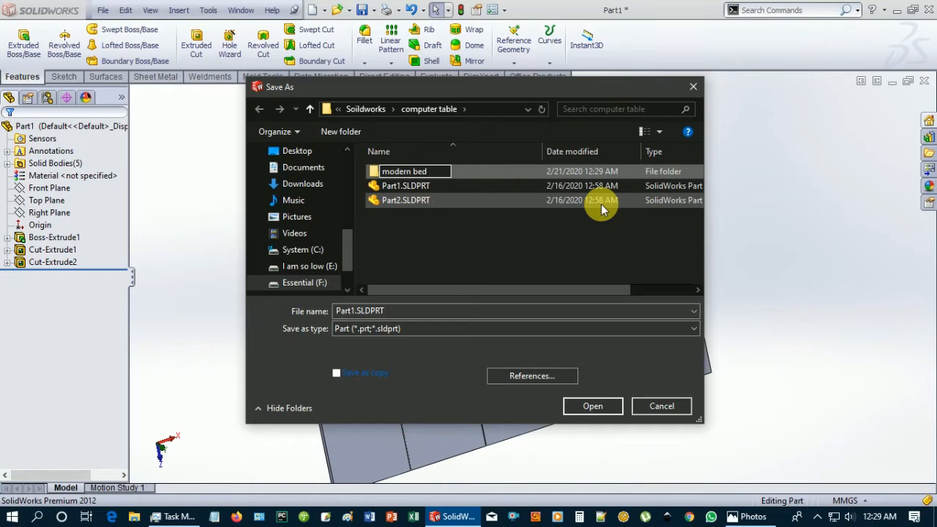
key("Return")
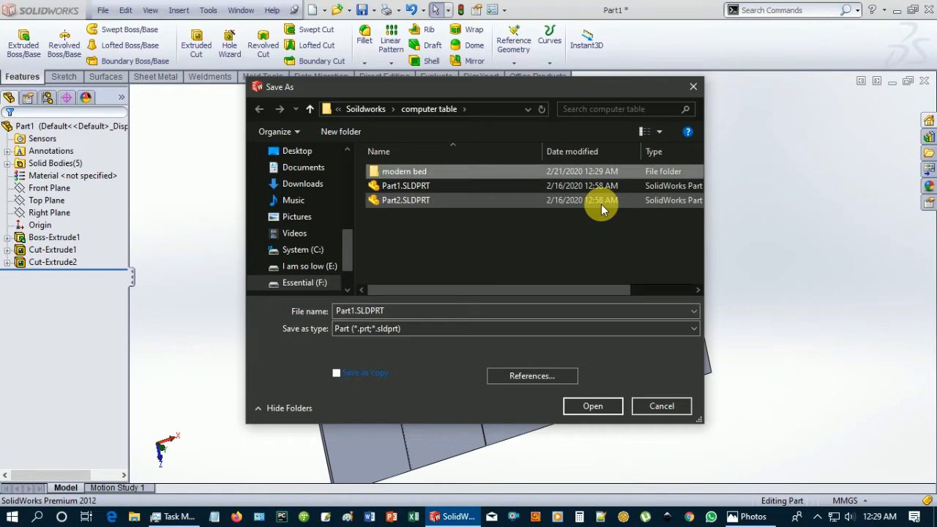
key("Return")
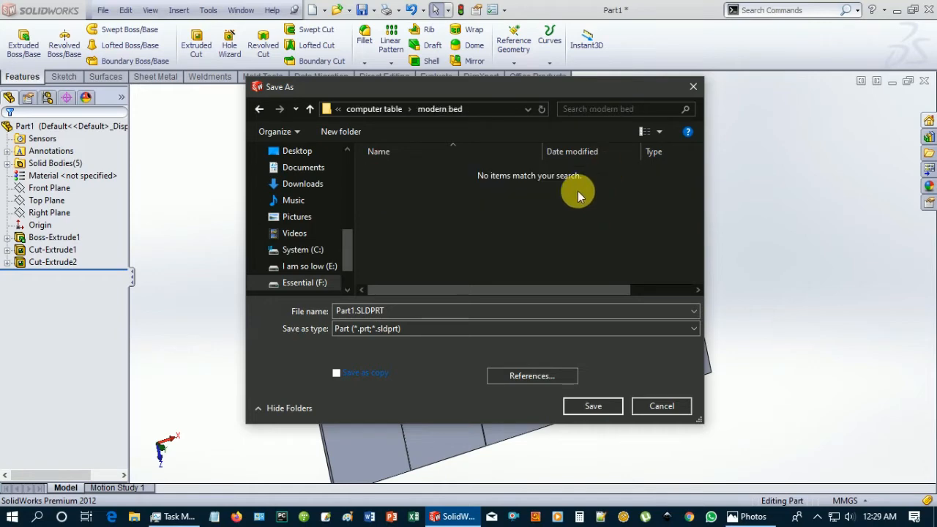
left_click(594, 406)
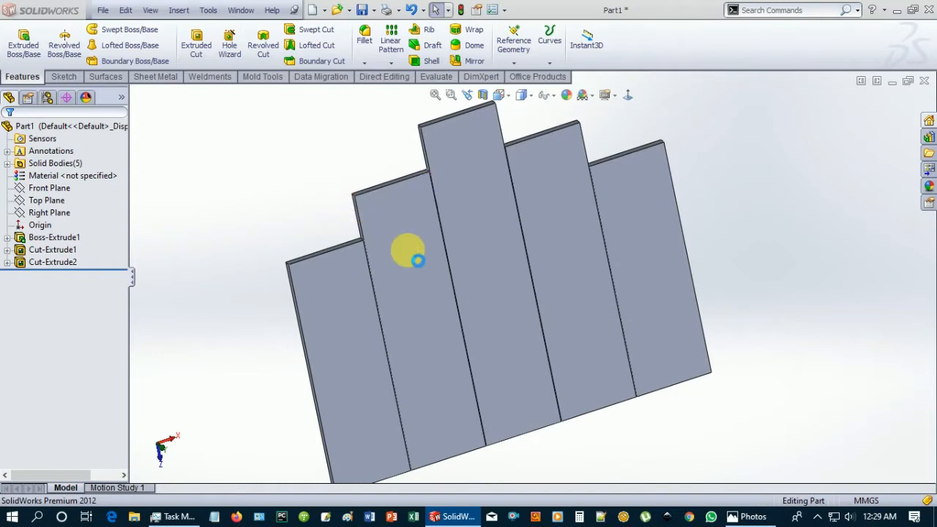
Step: Start a sketch on the second headboard panel's front face
scroll(548, 314, "up", 2)
scroll(548, 315, "down", 1)
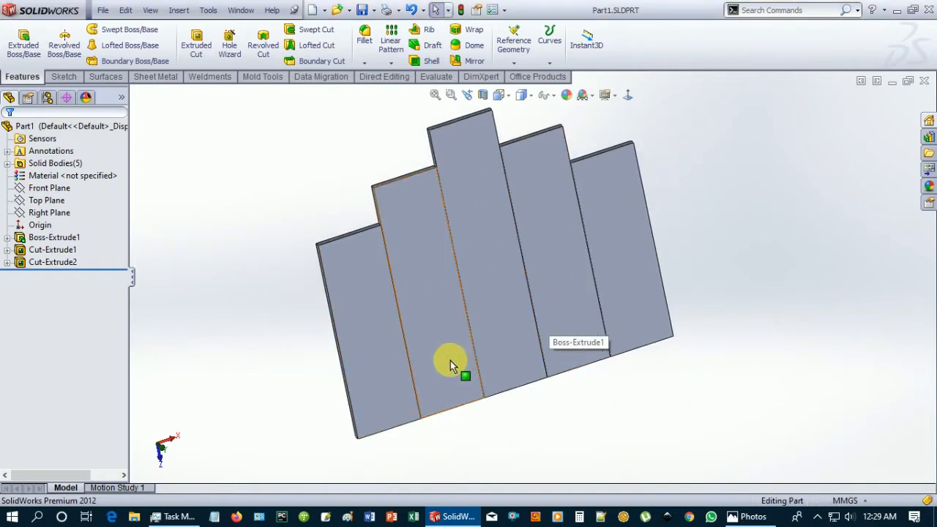
left_click(450, 360)
left_click(503, 317)
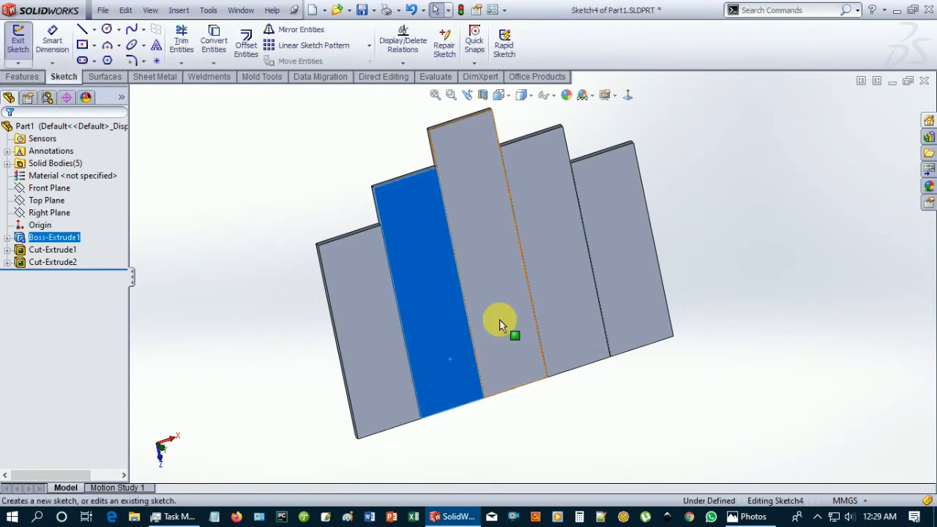
left_click(653, 340)
left_click(631, 389)
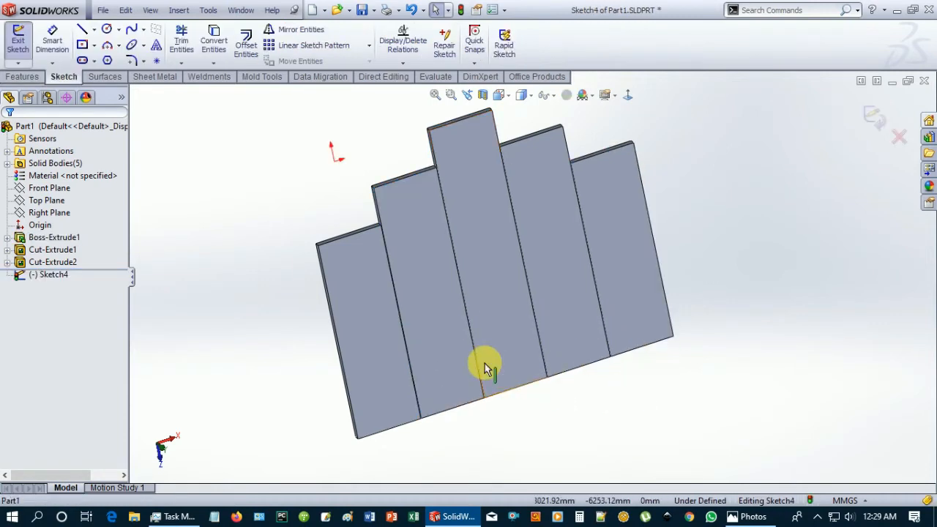
Step: Sketch a corner rectangle about 4530 by 1745 mm across the lower ends of the three middle panels, starting at the second panel's lower outer corner
left_click(97, 47)
left_click(102, 61)
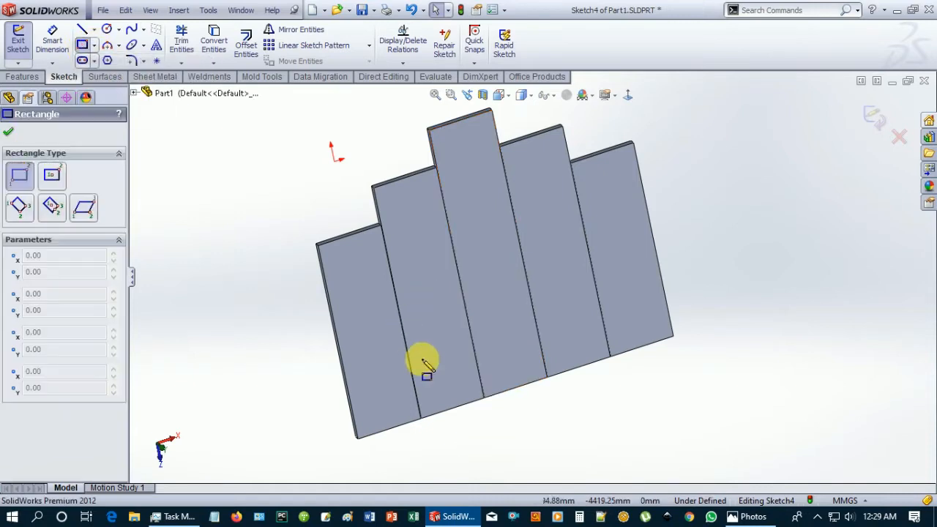
scroll(458, 414, "down", 6)
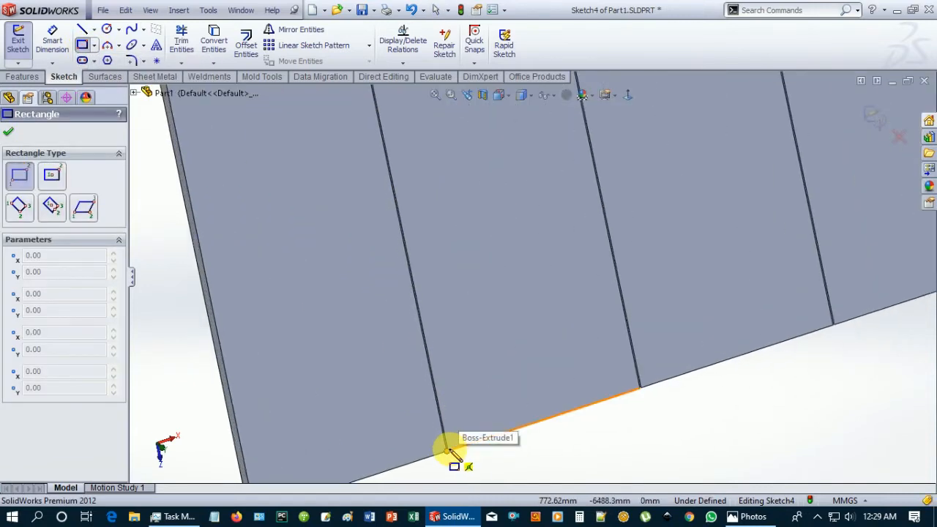
left_click(448, 451)
scroll(556, 384, "up", 3)
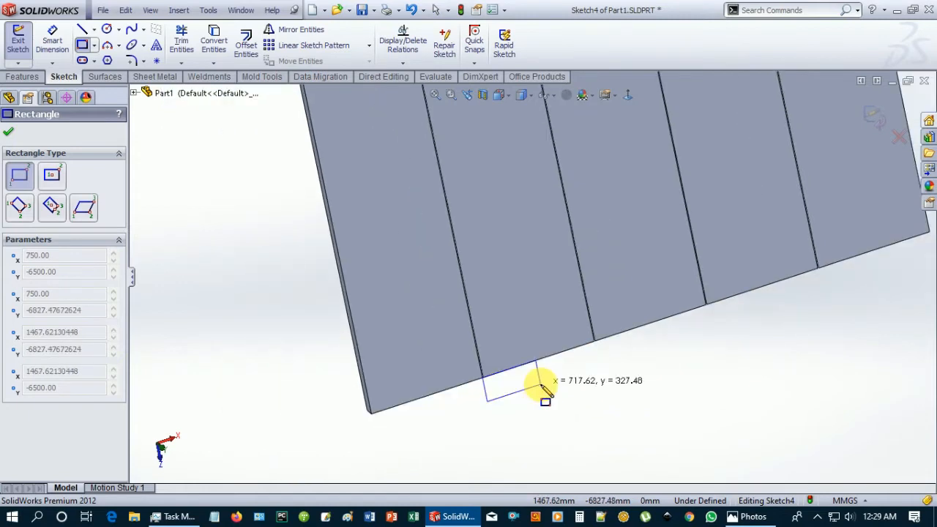
scroll(695, 253, "up", 3)
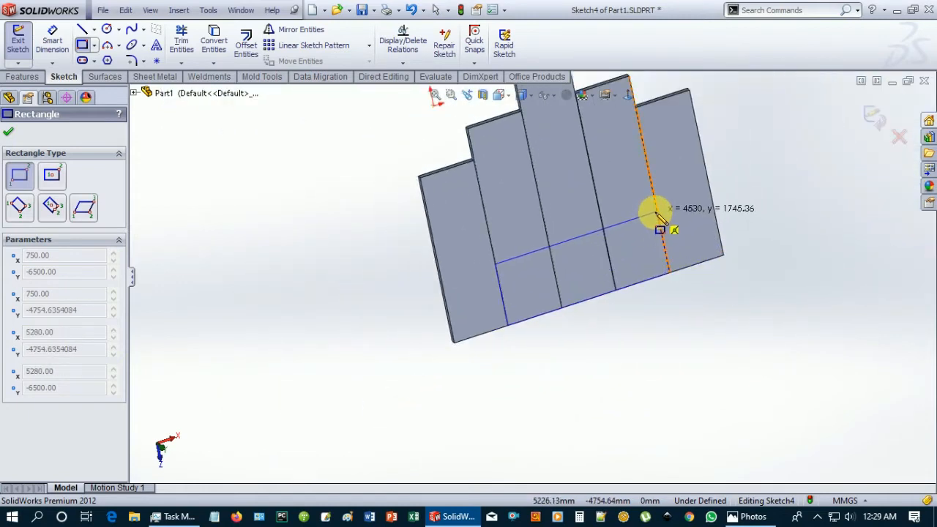
left_click(657, 213)
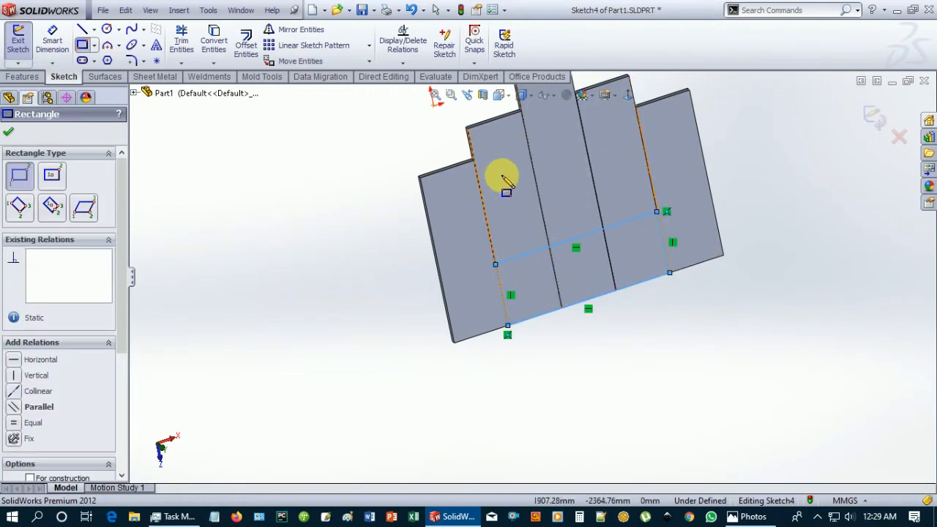
Step: Dimension the rectangle's height and set it to 1500 mm
left_click(52, 41)
left_click(500, 294)
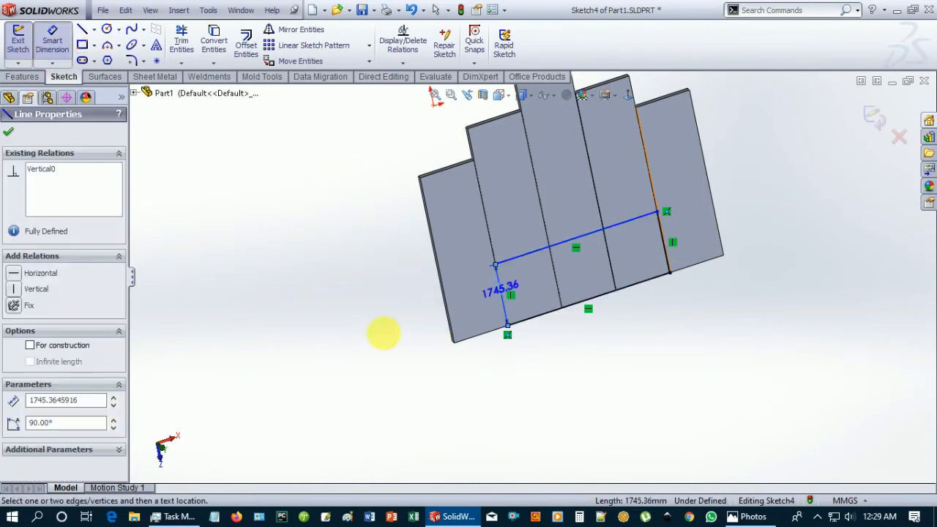
left_click(388, 335)
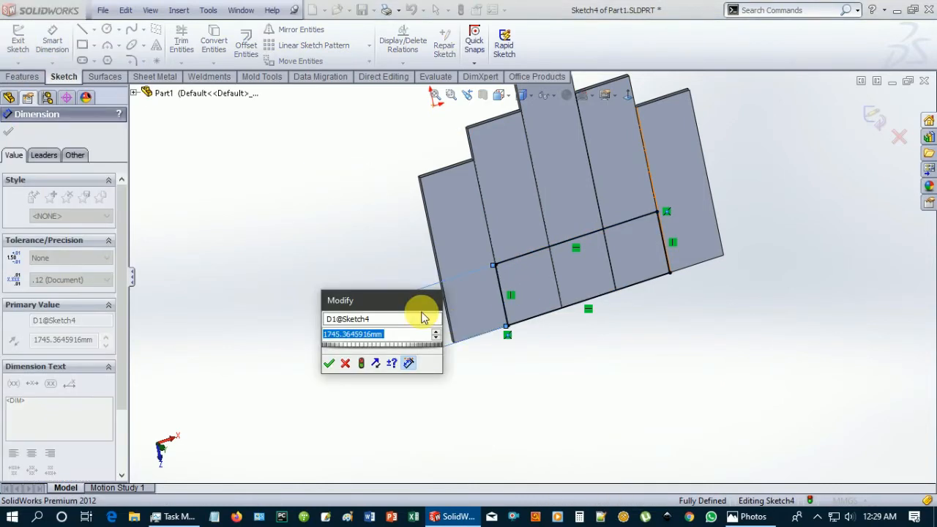
type("1500")
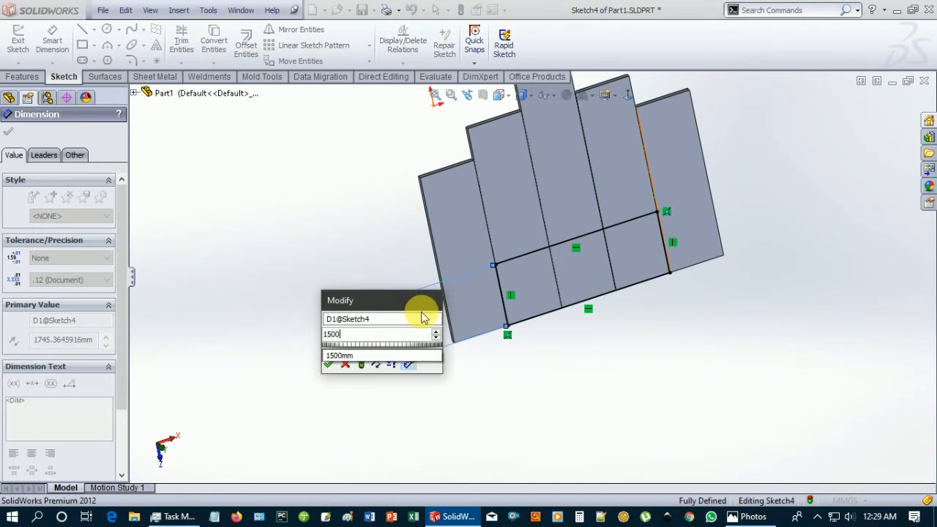
key("Return")
middle_click_drag(618, 269, 690, 394)
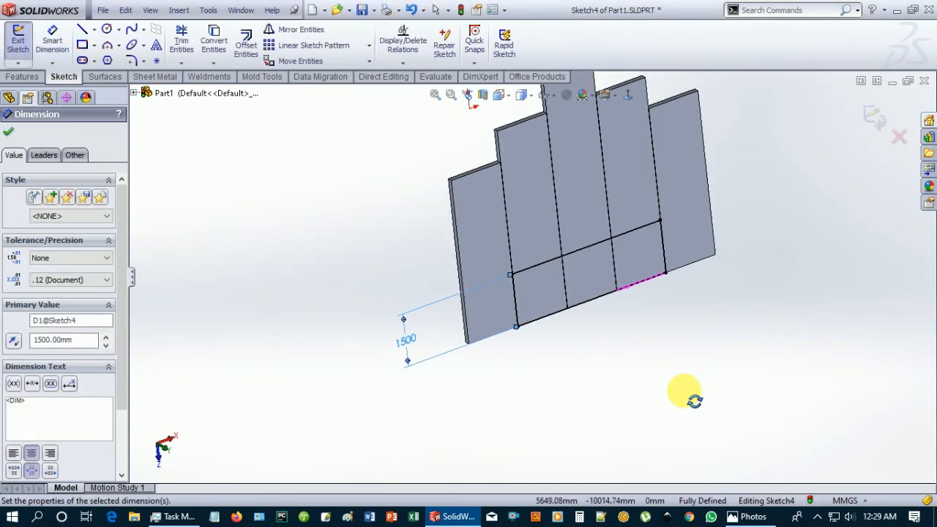
left_click(8, 115)
Step: Extrude the lower rectangle as a blind boss 6500 mm outward from the headboard to form the bed base
left_click(22, 76)
left_click(24, 40)
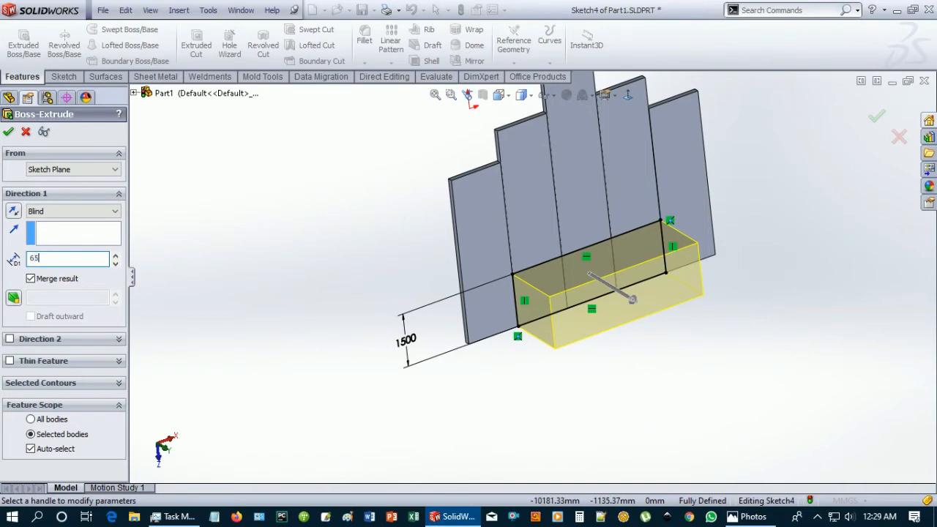
key("Return")
middle_click_drag(464, 237, 651, 459)
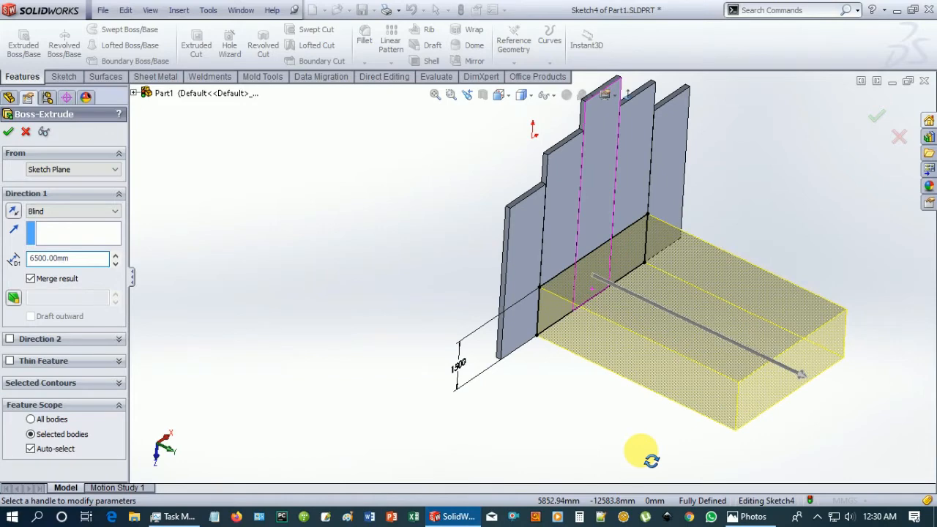
middle_click_drag(651, 460, 546, 427)
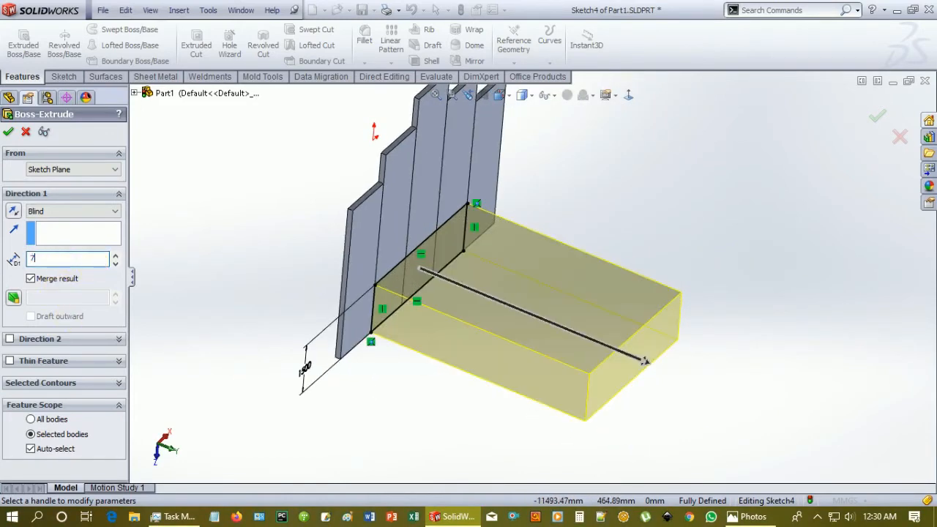
key("Return")
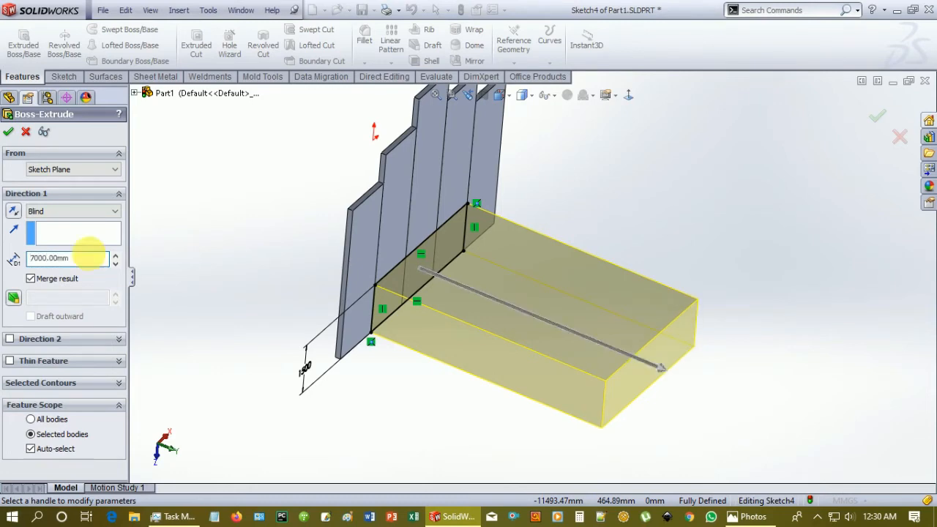
middle_click_drag(498, 398, 475, 417)
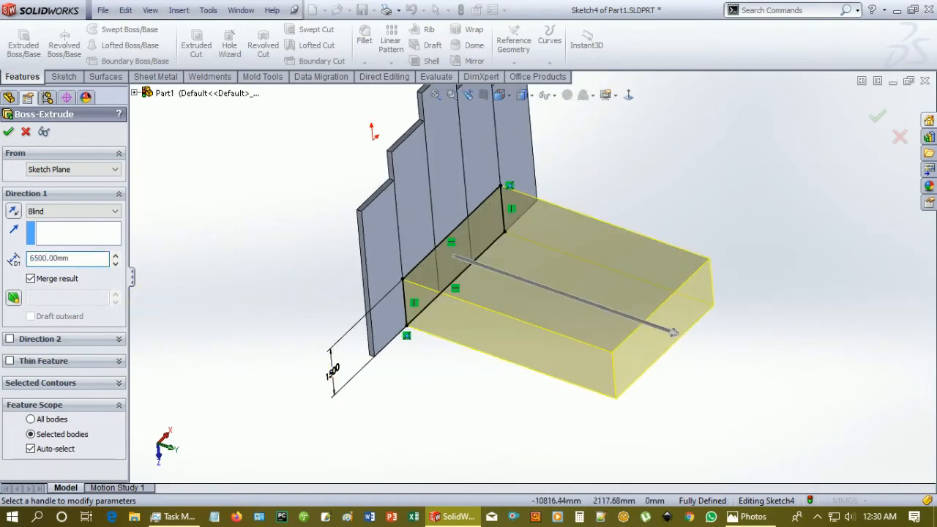
left_click(9, 133)
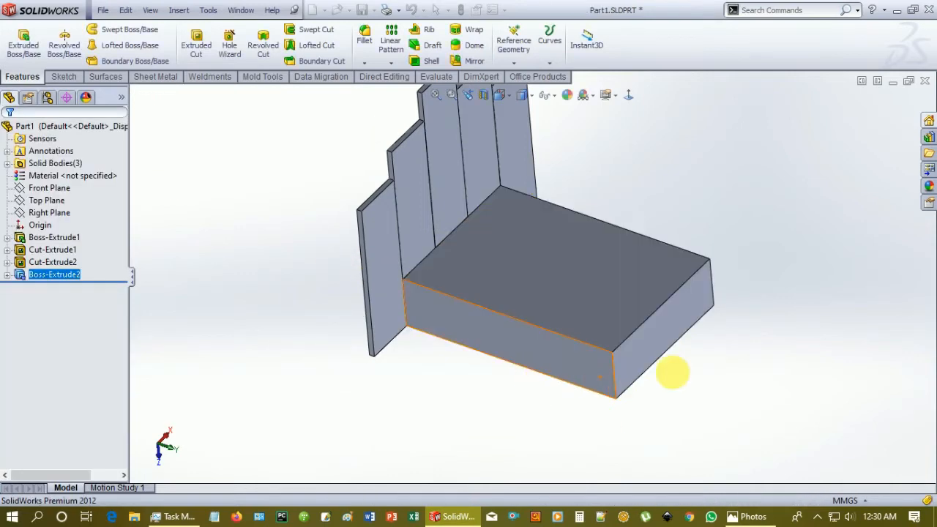
Step: Examine the side opening and foot-end panels of the bed base in the reference photo
middle_click_drag(707, 354, 366, 345)
scroll(339, 342, "up", 3)
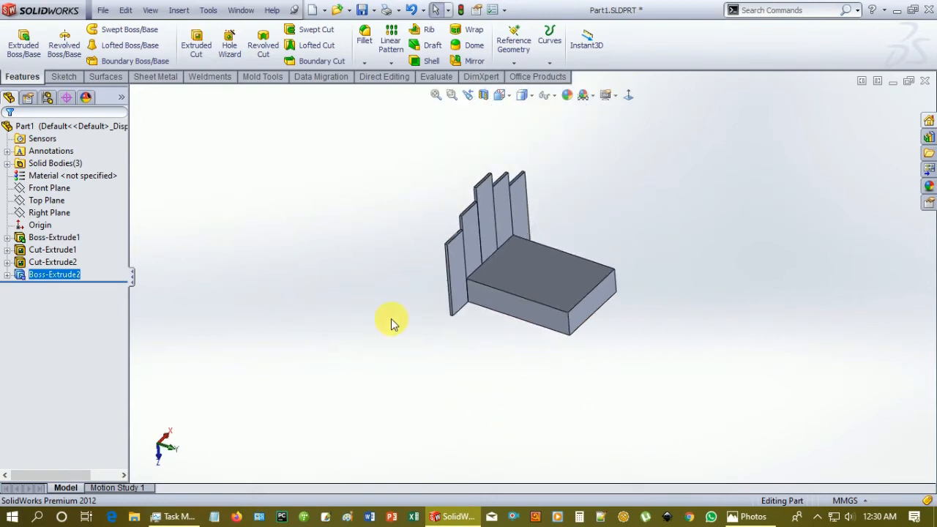
scroll(427, 321, "down", 4)
left_click(762, 517)
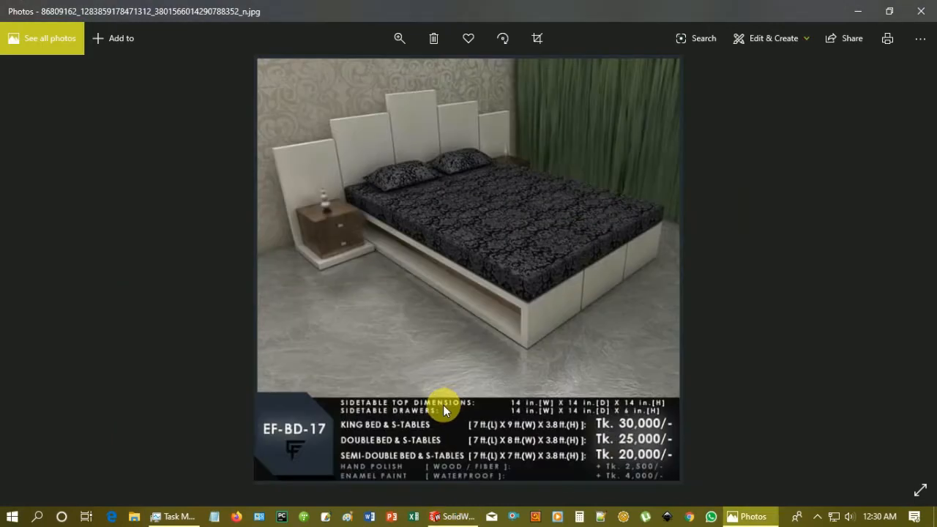
double_click(446, 292)
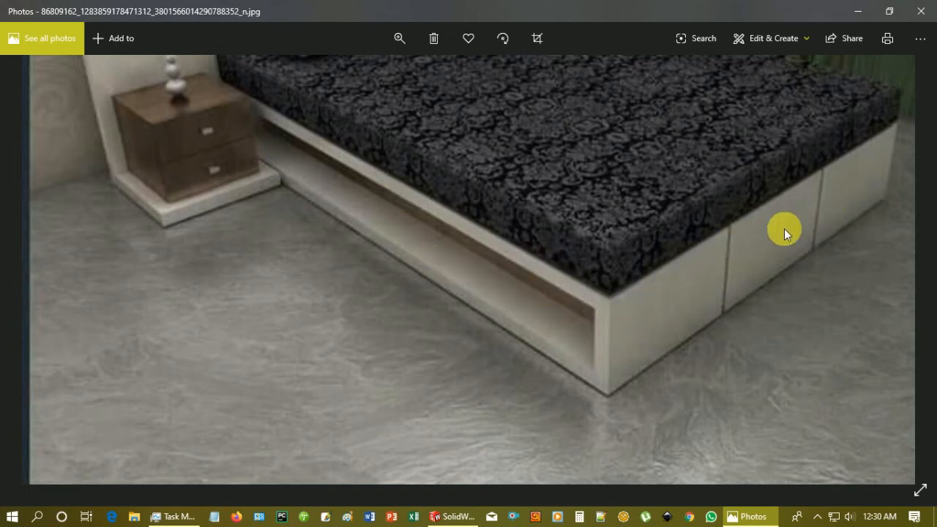
left_click(857, 12)
Step: Start a sketch on the base's long side face and draw an inset corner rectangle about 1104 mm wide across the face's height
left_click(587, 262)
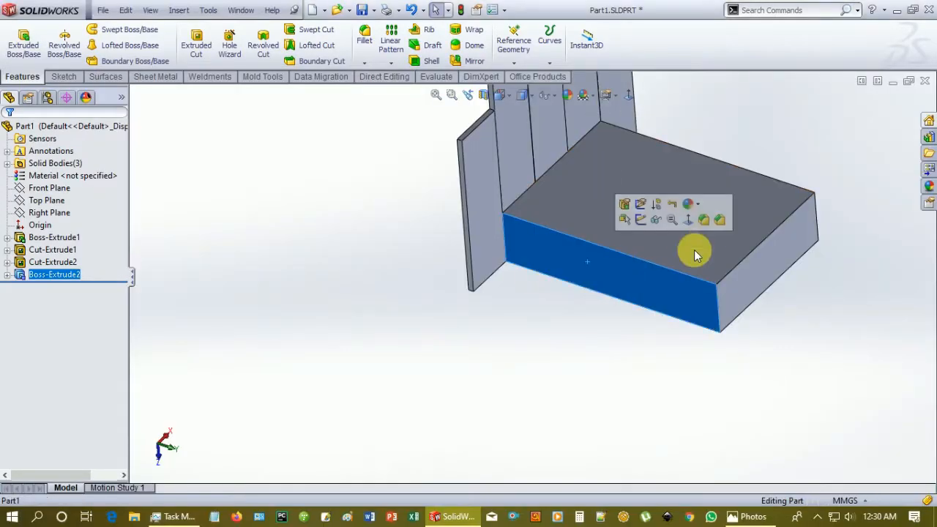
left_click(639, 218)
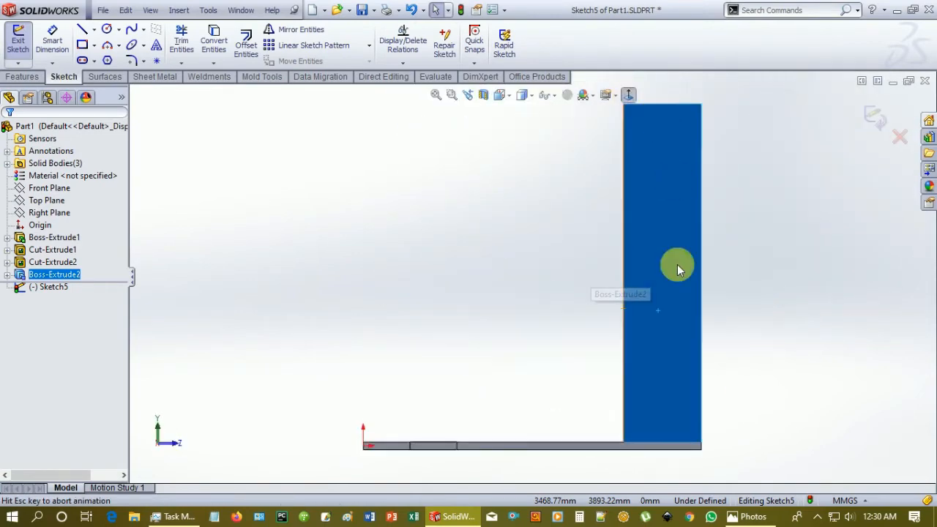
left_click(504, 278)
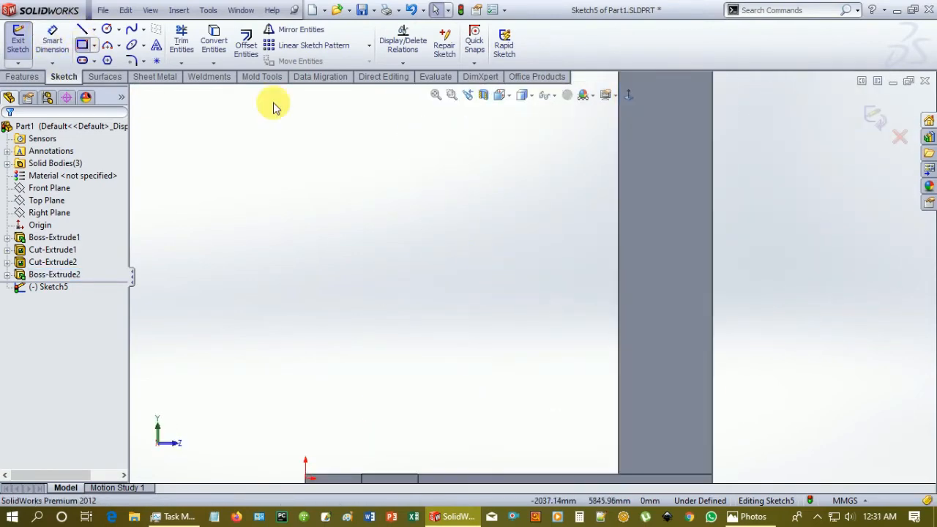
left_click(83, 46)
key("z")
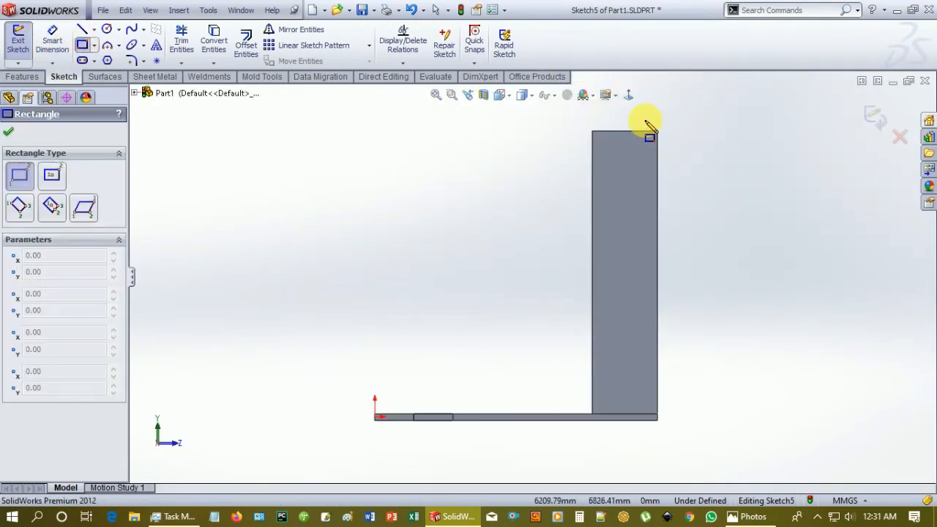
left_click(599, 140)
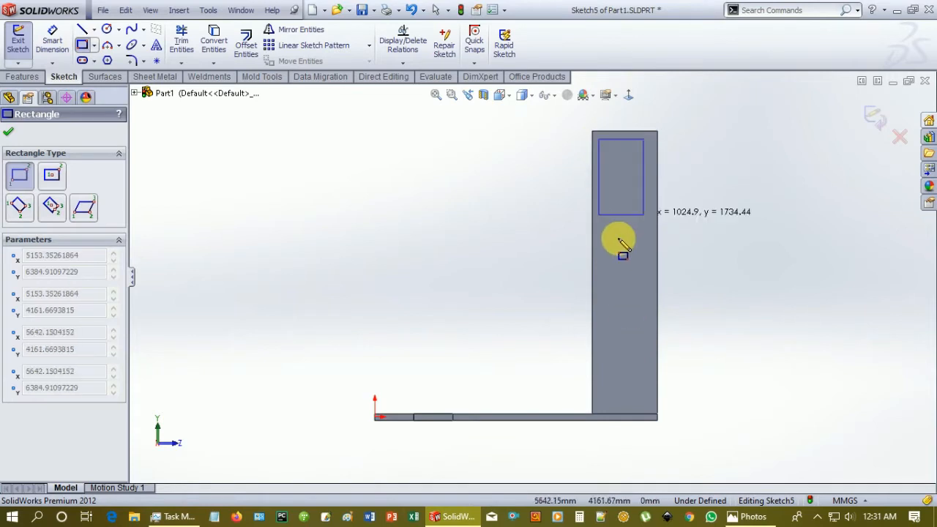
left_click(646, 396)
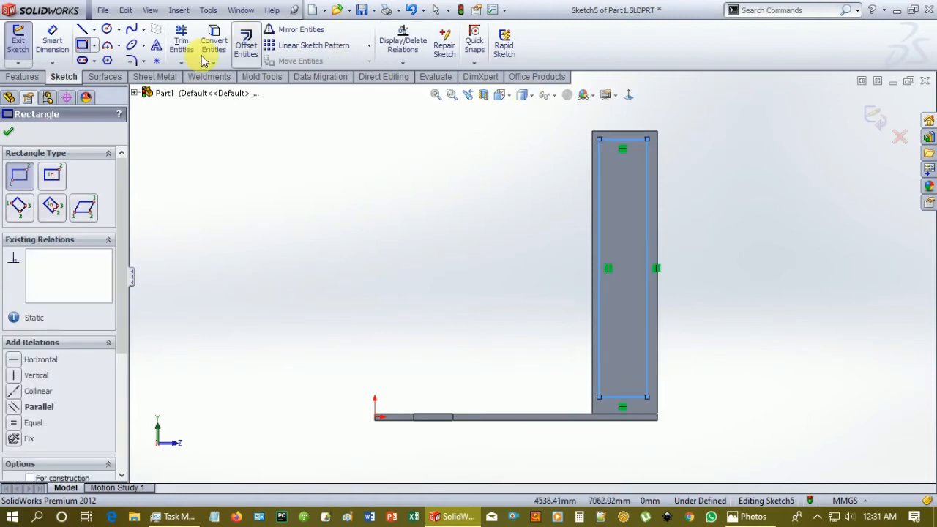
Step: Dimension the rectangle's foot-end edge 150 mm from the foot end of the base
left_click(52, 41)
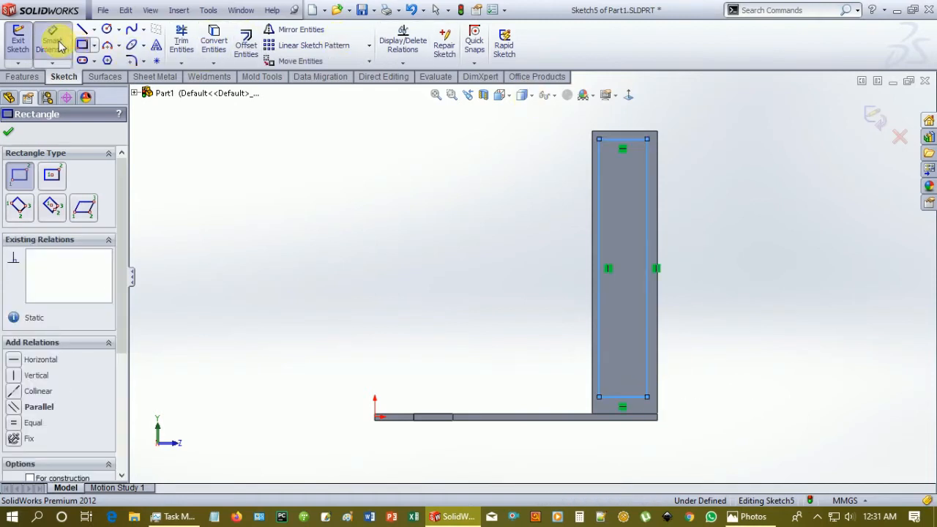
left_click(632, 139)
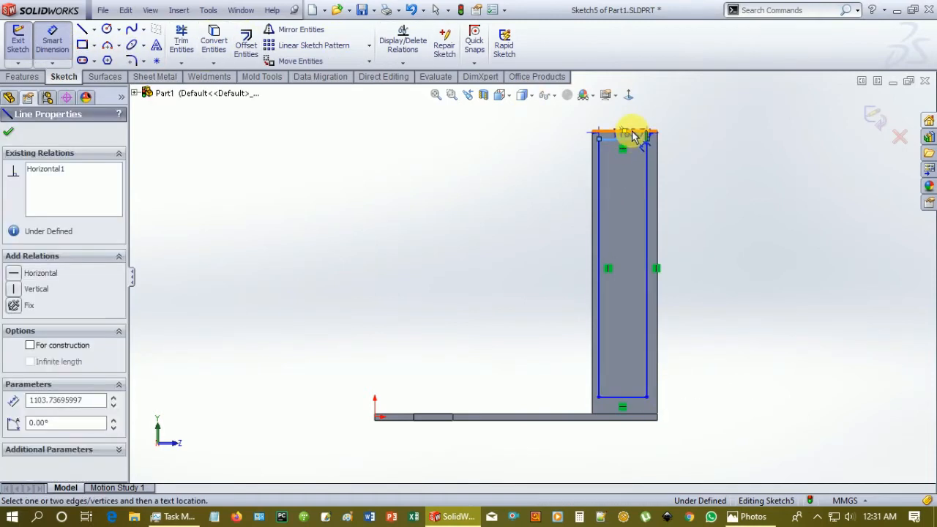
left_click(709, 132)
type("150")
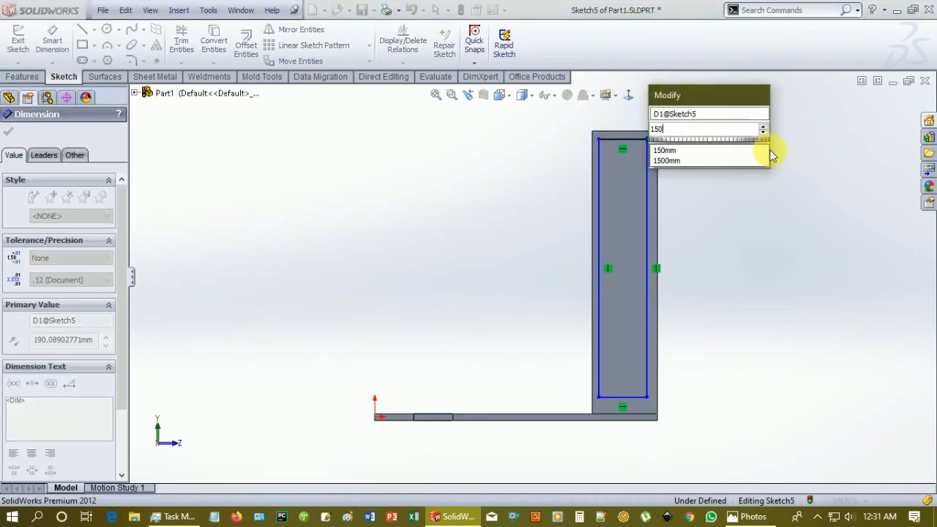
key("Return")
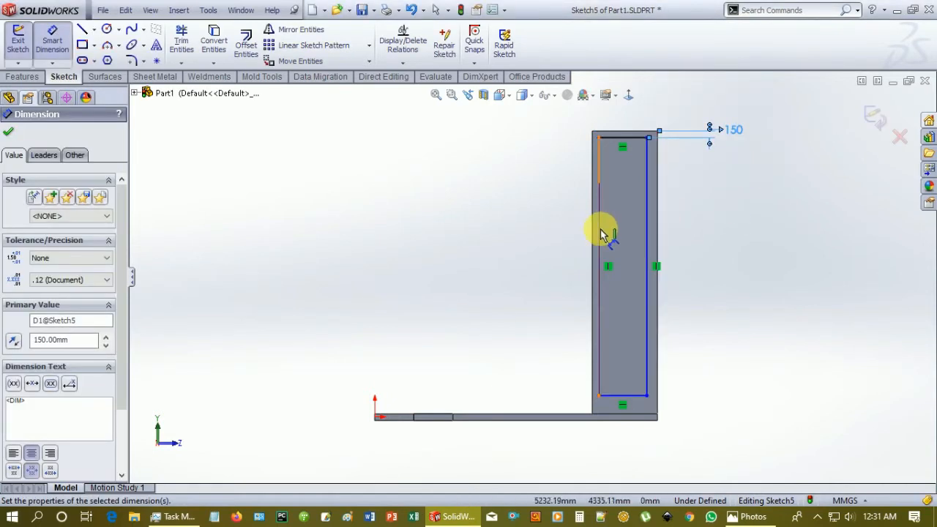
Step: Dimension the rectangle's upper long edge 150 mm from the top edge of the base
left_click(601, 235)
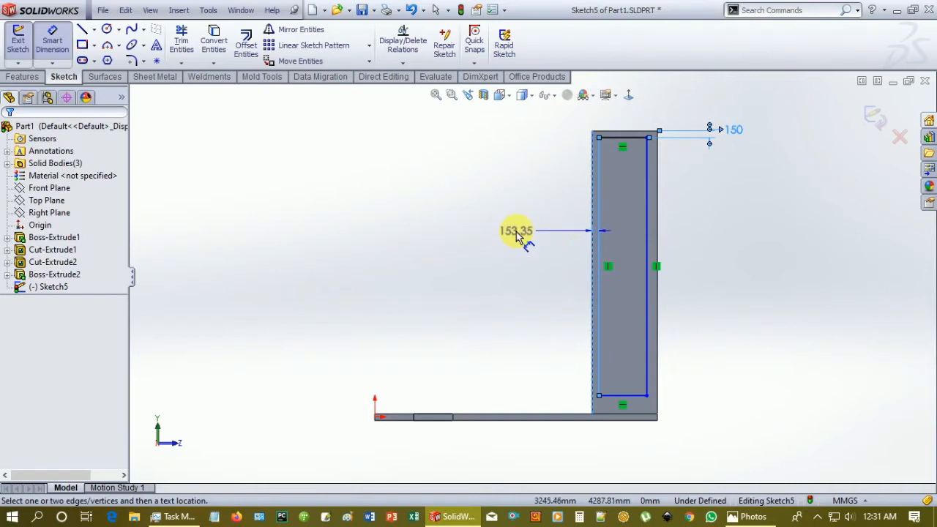
left_click(516, 231)
type("15")
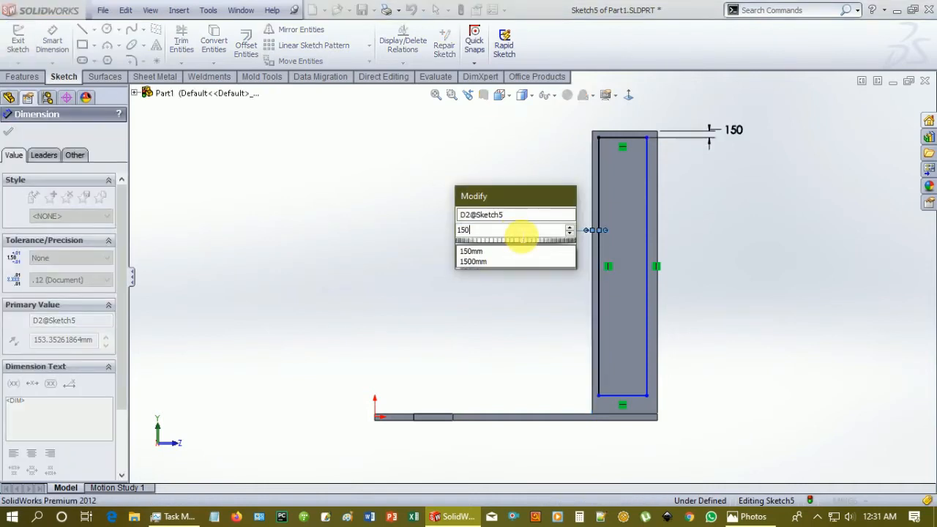
type("0")
key("Return")
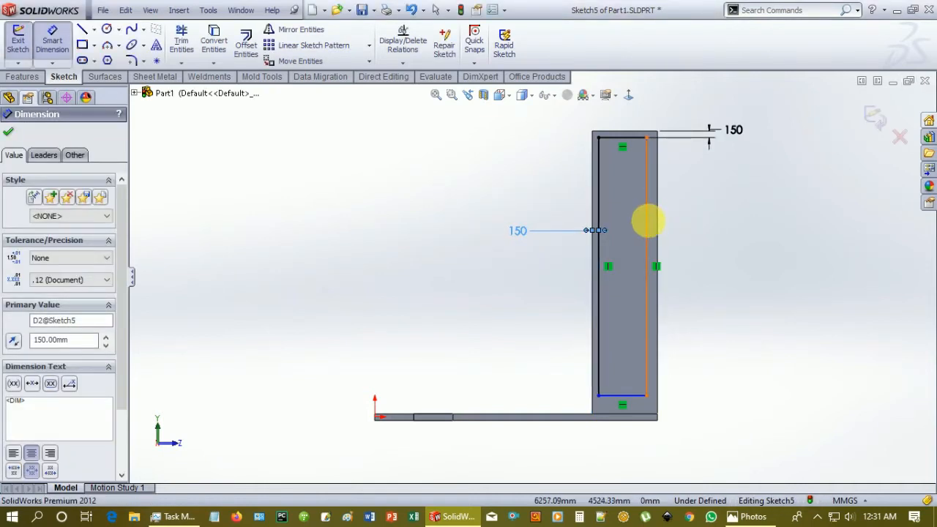
Step: Dimension the rectangle's lower long edge 150 mm from the underside edge of the base
left_click(648, 221)
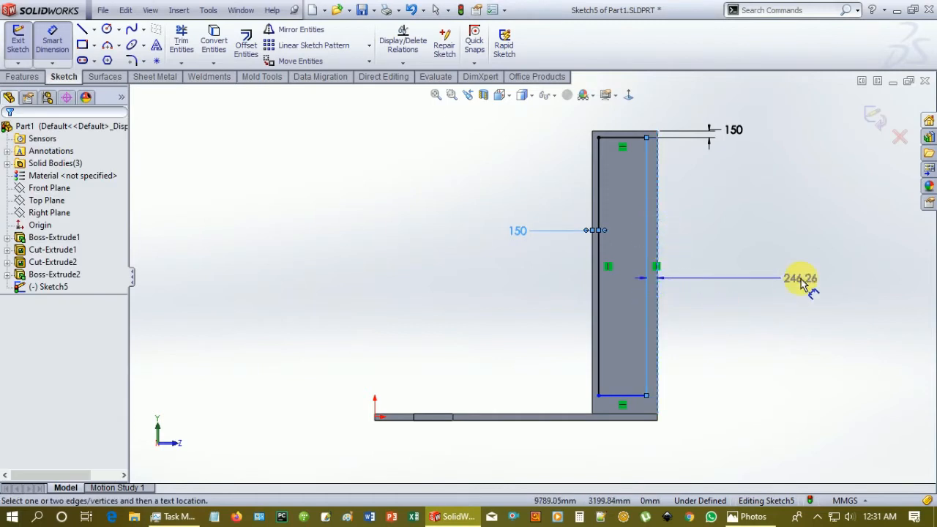
left_click(802, 281)
type("150")
key("Return")
Step: Dimension the rectangle's headboard-end edge 150 mm from the back edge of the headboard
scroll(843, 211, "down", 2)
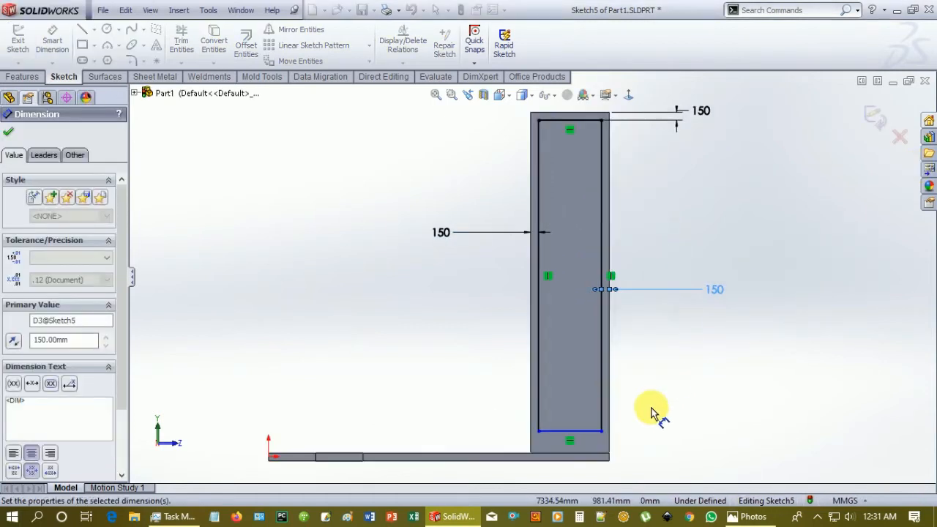
left_click(584, 431)
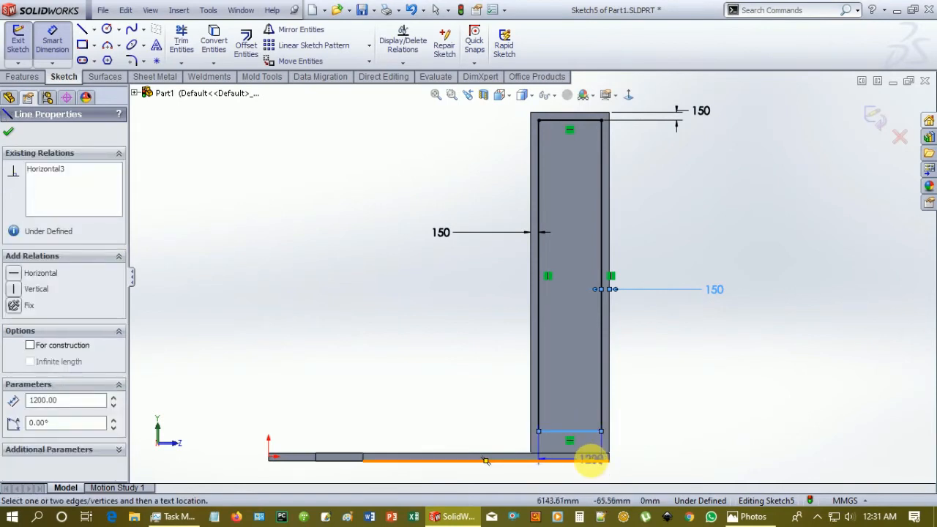
left_click(593, 459)
left_click(707, 439)
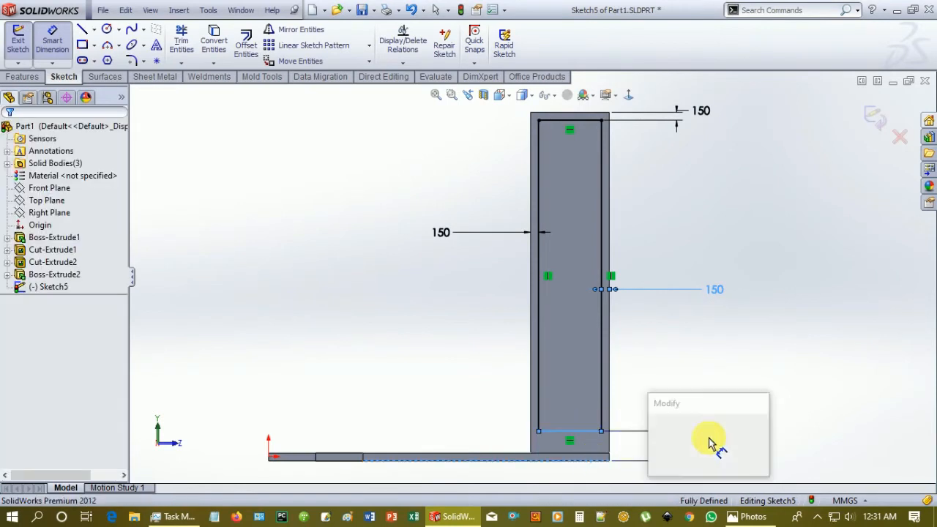
type("15")
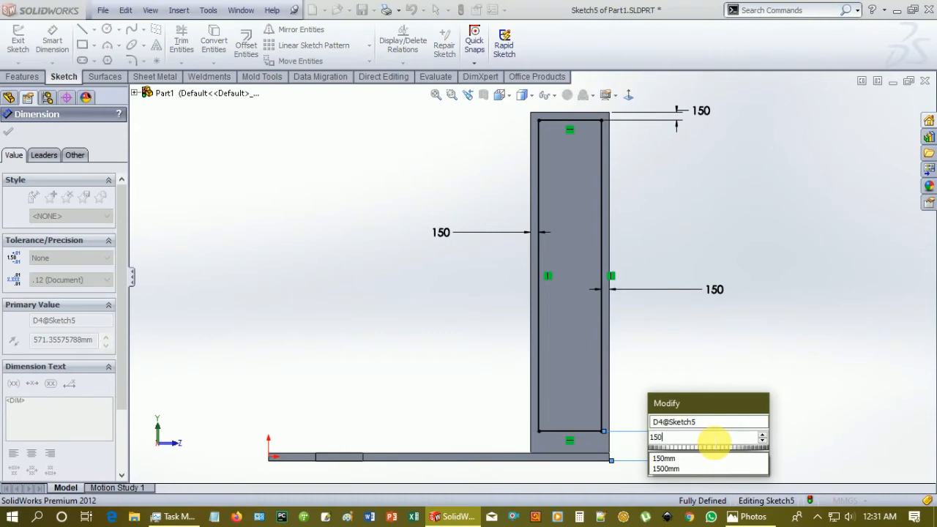
type("0")
key("Return")
Step: Cut the dimensioned rectangle into the side of the base as a blind Extruded Cut 500 mm deep
mouse_move(696, 432)
middle_mouse_down()
mouse_move(742, 376)
mouse_move(787, 356)
mouse_move(769, 359)
middle_mouse_up()
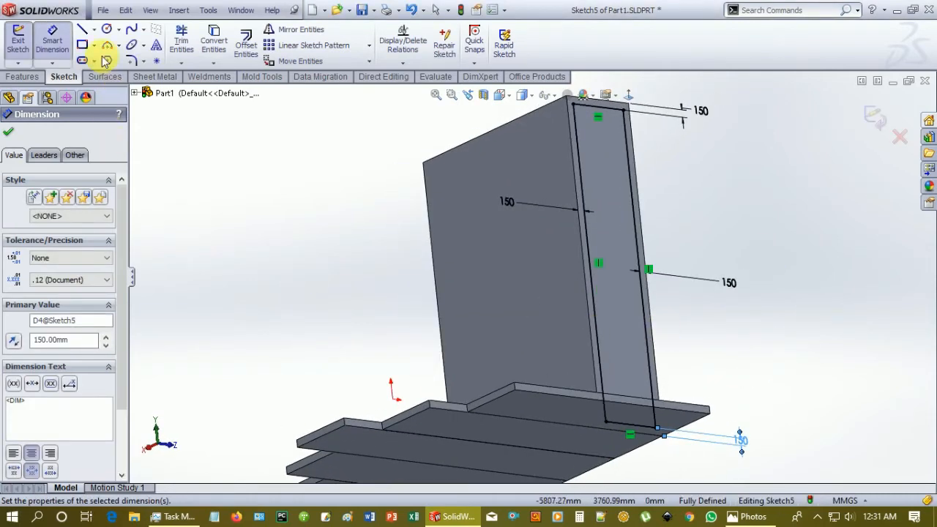
left_click(37, 77)
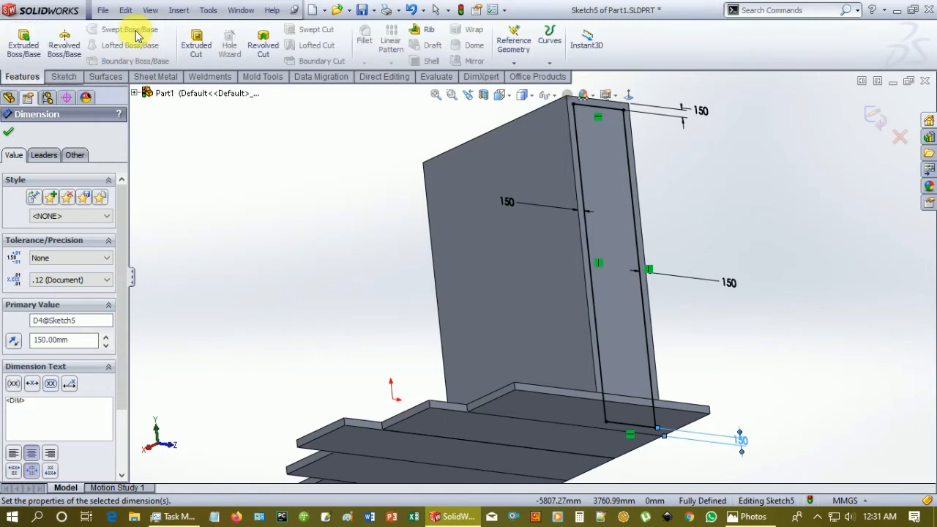
left_click(196, 42)
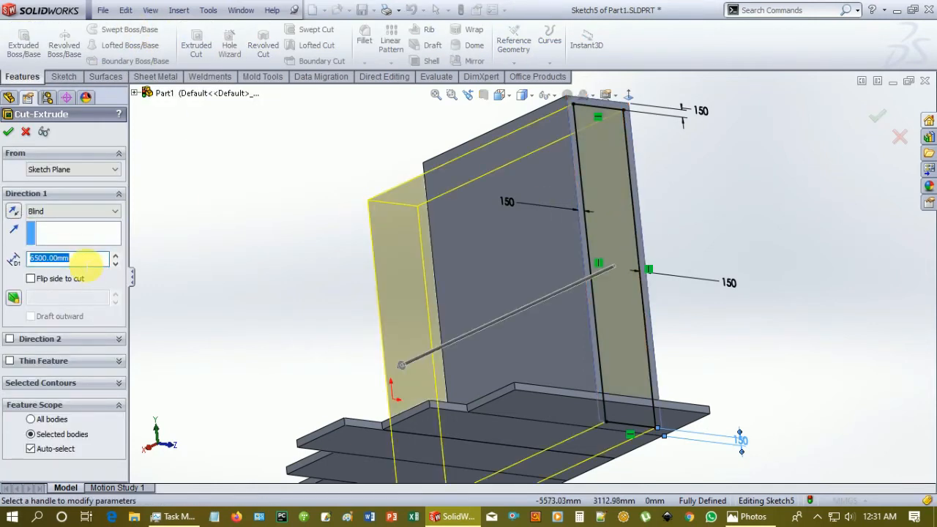
key("Return")
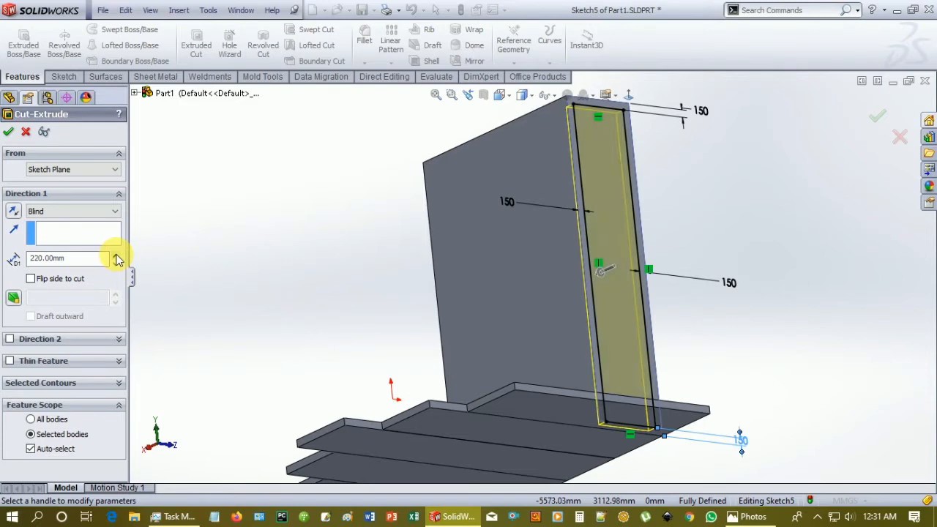
left_click(115, 255)
left_click(115, 255)
left_click(116, 256)
left_click(116, 256)
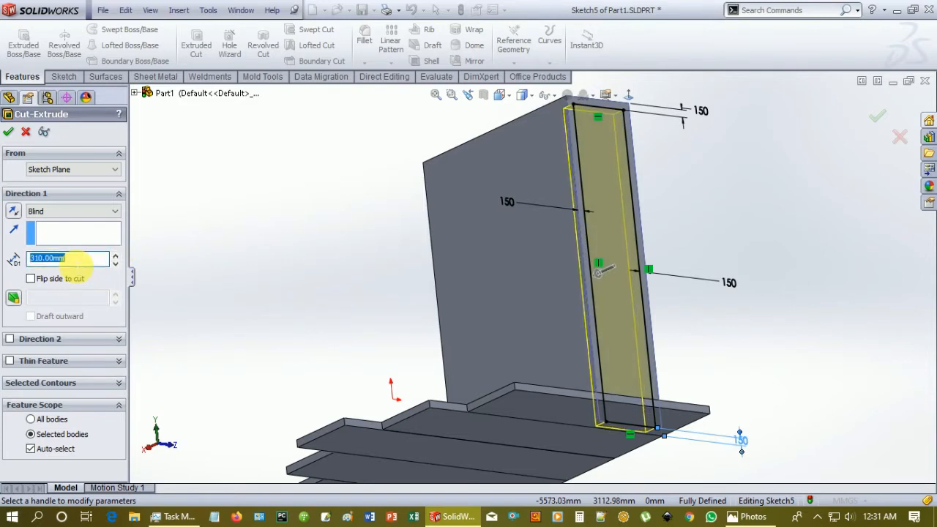
key("Return")
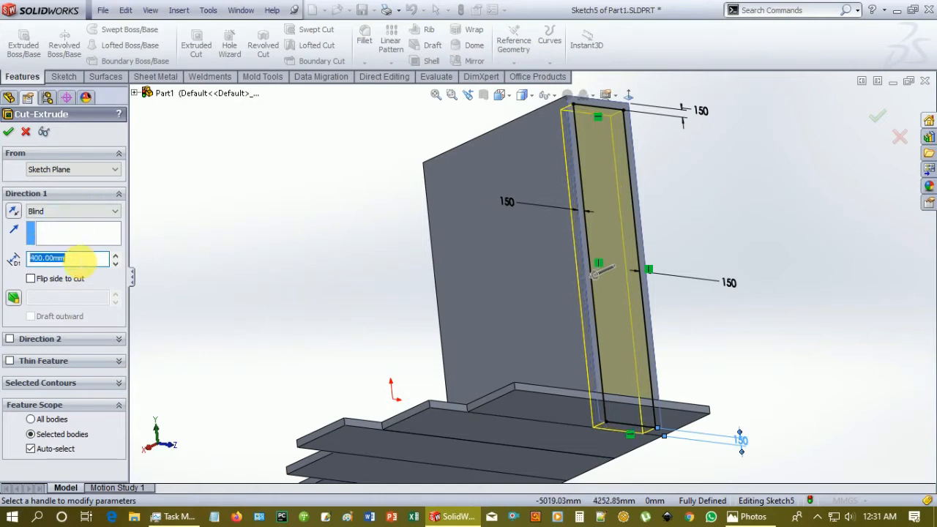
key("Return")
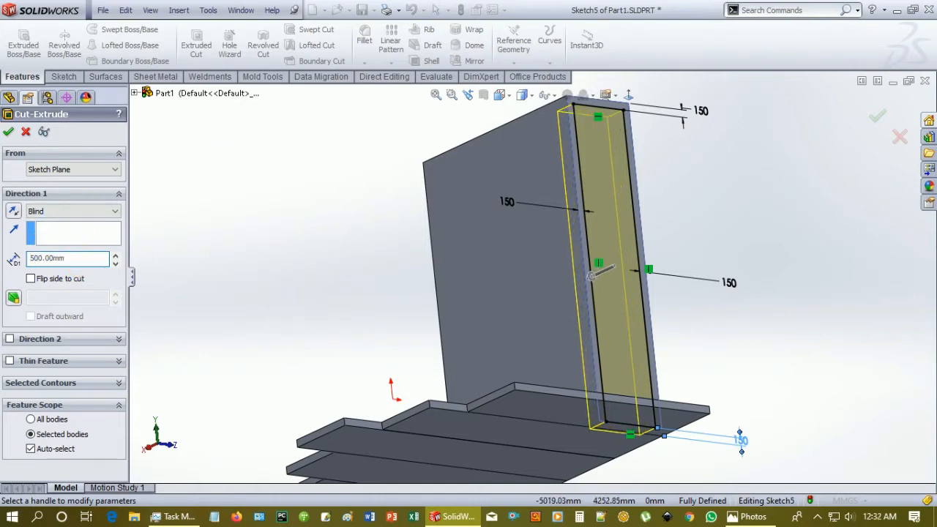
middle_click_drag(303, 303, 331, 312)
left_click(86, 227)
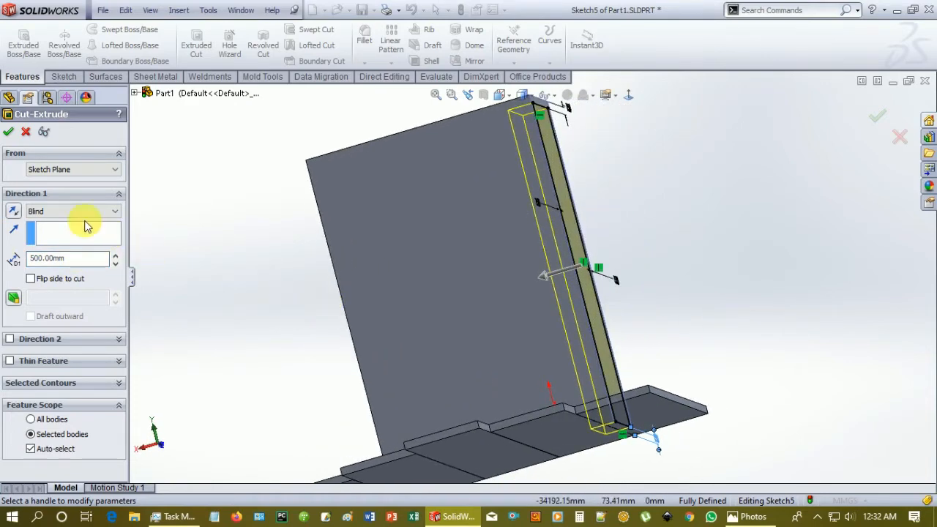
left_click(8, 132)
Step: Sketch a corner rectangle about 5590 by 780 mm on the uncut long side face of the base, opposite the recess
middle_click_drag(737, 247, 620, 477)
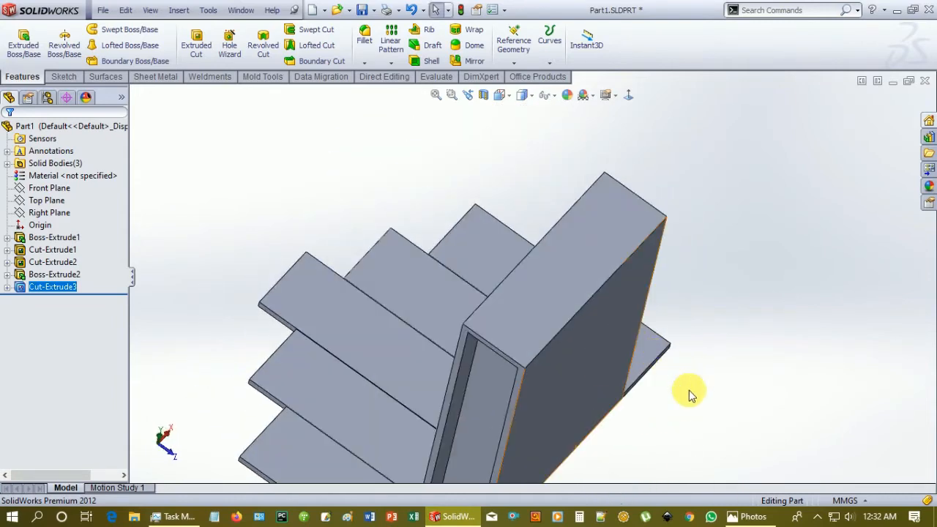
middle_click_drag(689, 391, 708, 391)
middle_click_drag(711, 349, 661, 411)
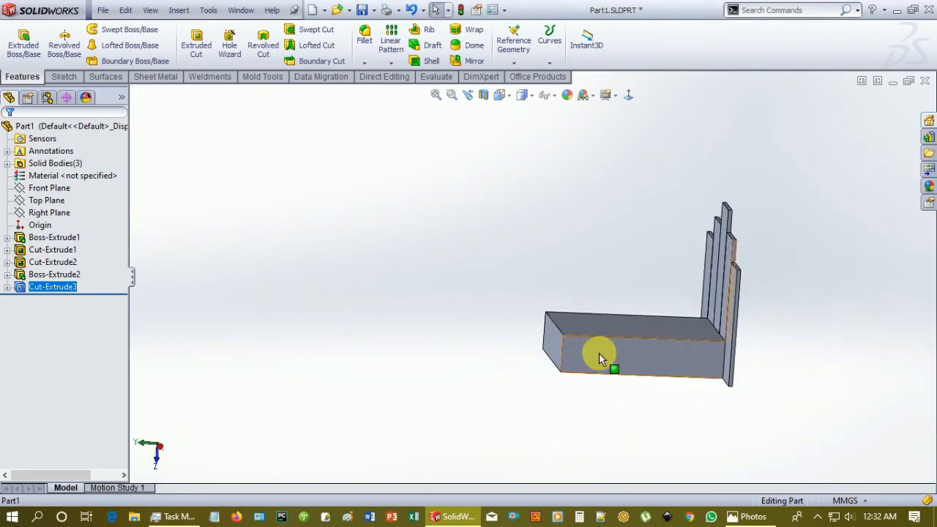
middle_click_drag(599, 359, 608, 467)
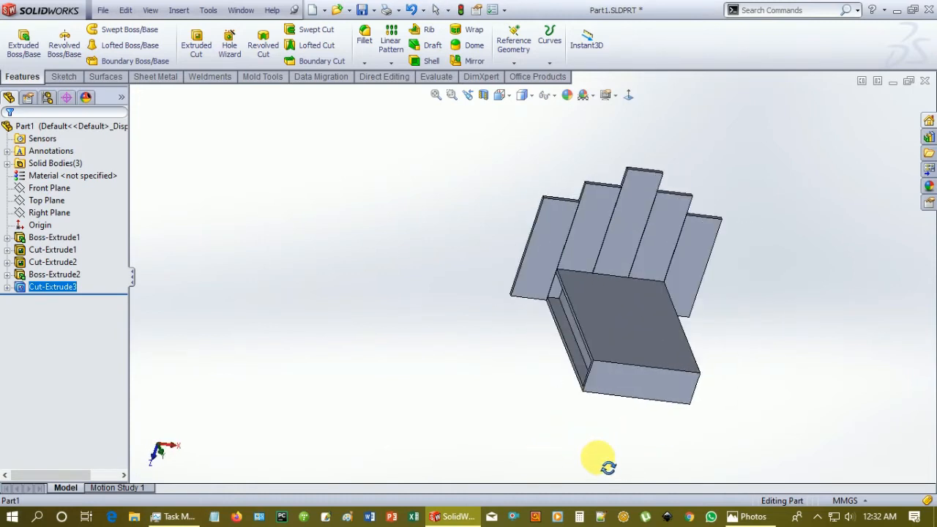
middle_click_drag(564, 442, 442, 418)
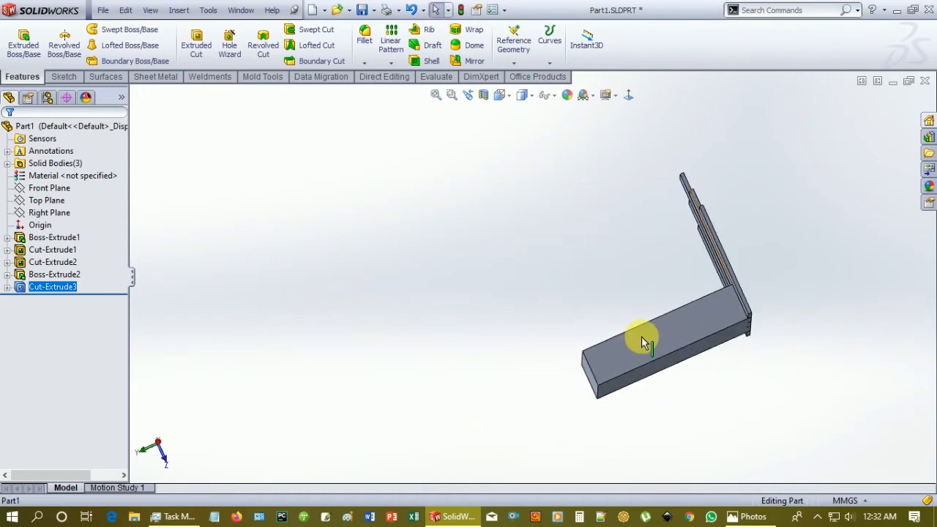
left_click(641, 337)
left_click(688, 292)
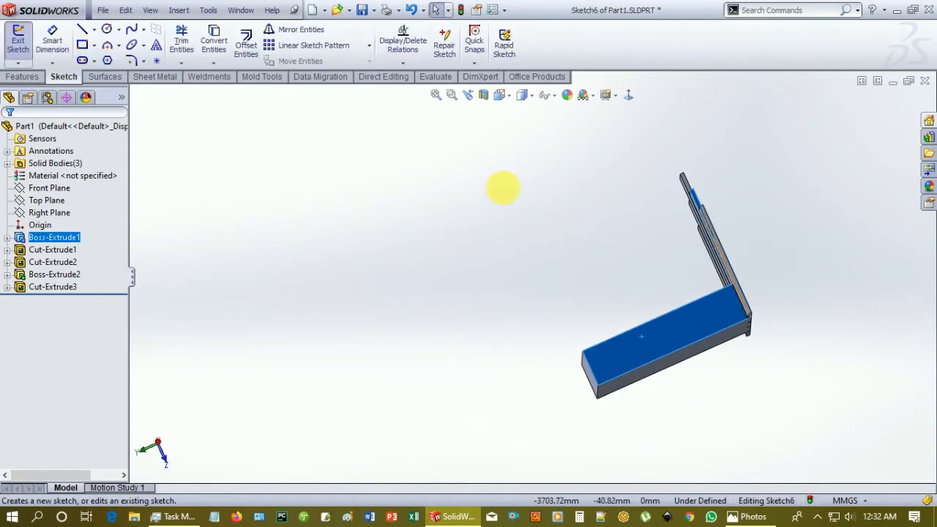
left_click(95, 45)
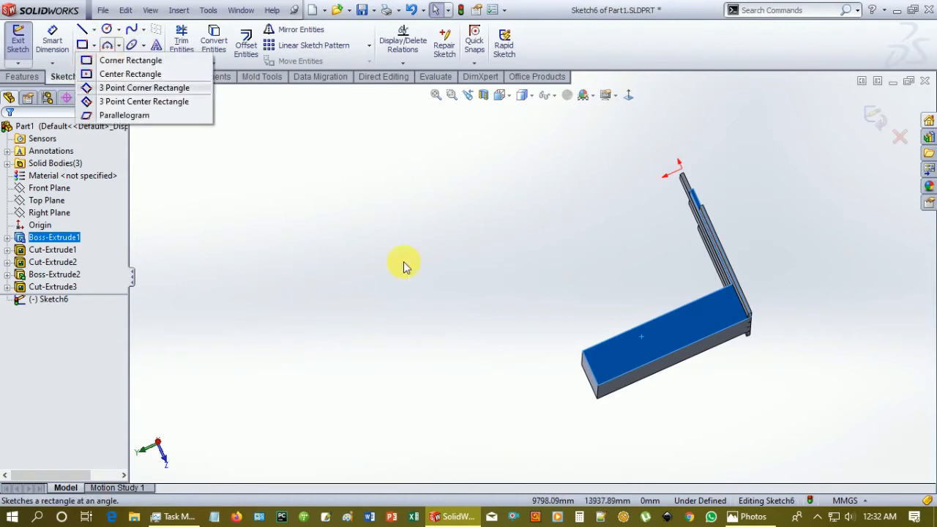
left_click(129, 62)
left_click(613, 366)
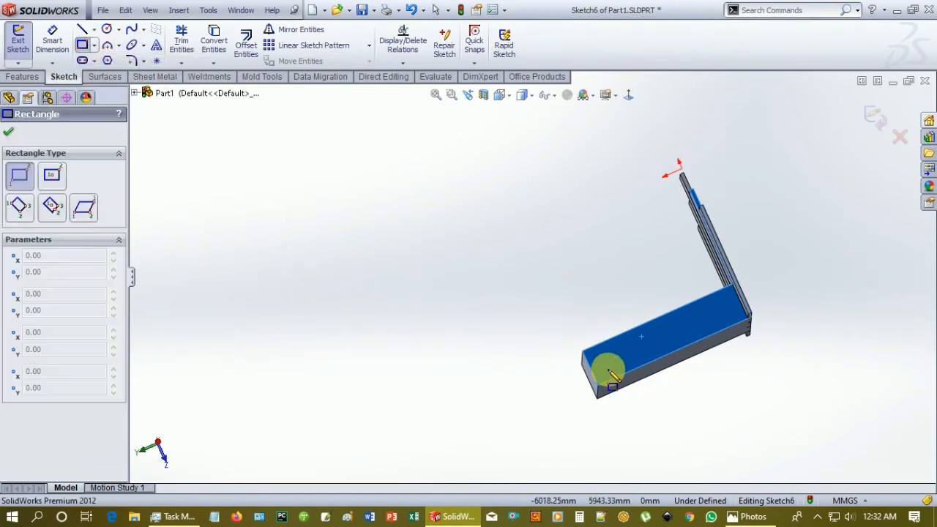
left_click_drag(605, 379, 723, 311)
scroll(713, 319, "down", 5)
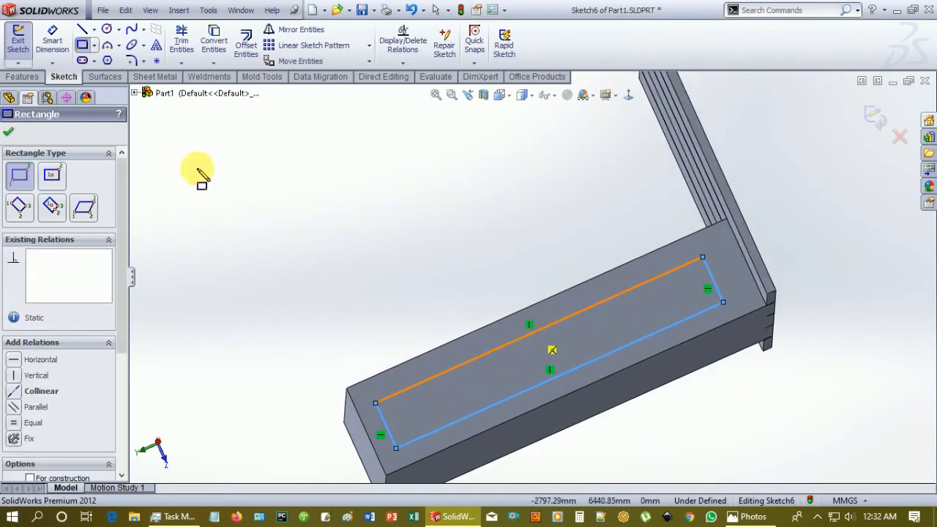
Step: Dimension the new rectangle's upper long edge 150 mm from the top edge of the base's side face
left_click(46, 33)
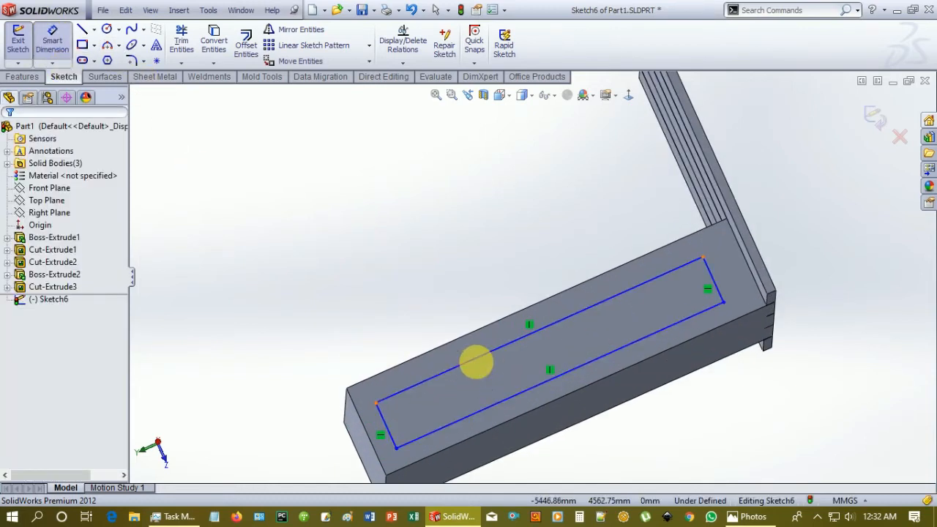
left_click(449, 352)
left_click(449, 343)
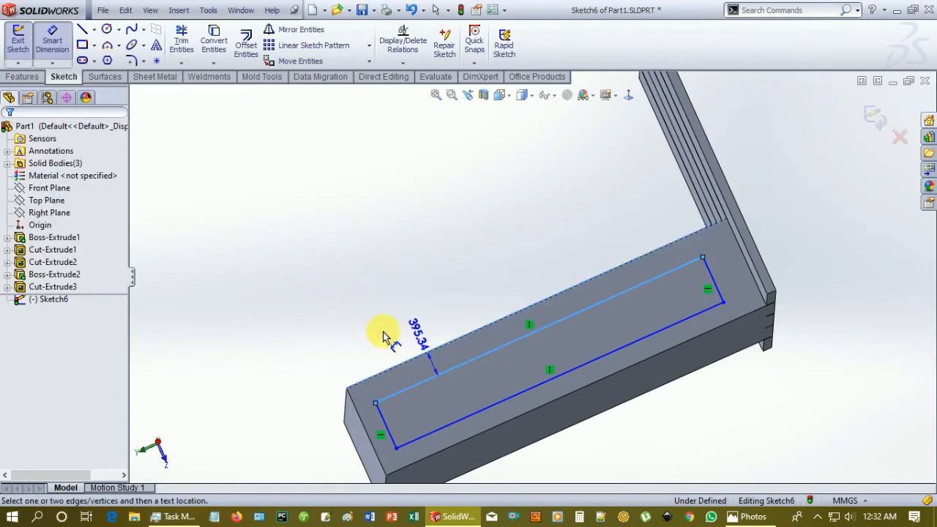
left_click(410, 279)
type("150")
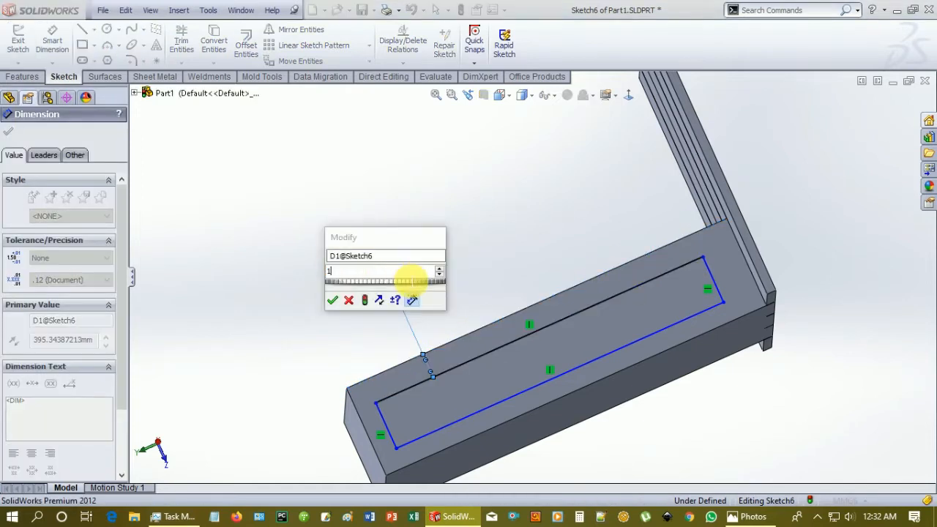
key("Return")
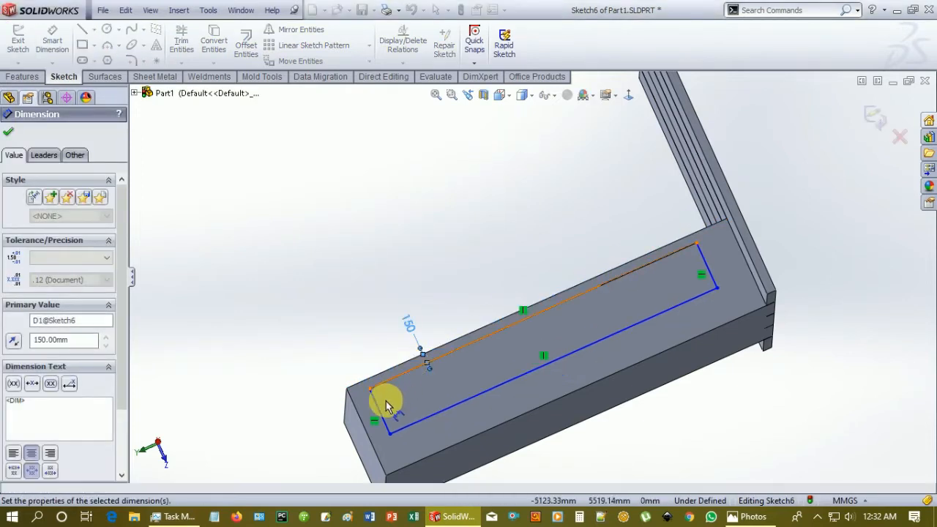
left_click(379, 411)
left_click(365, 421)
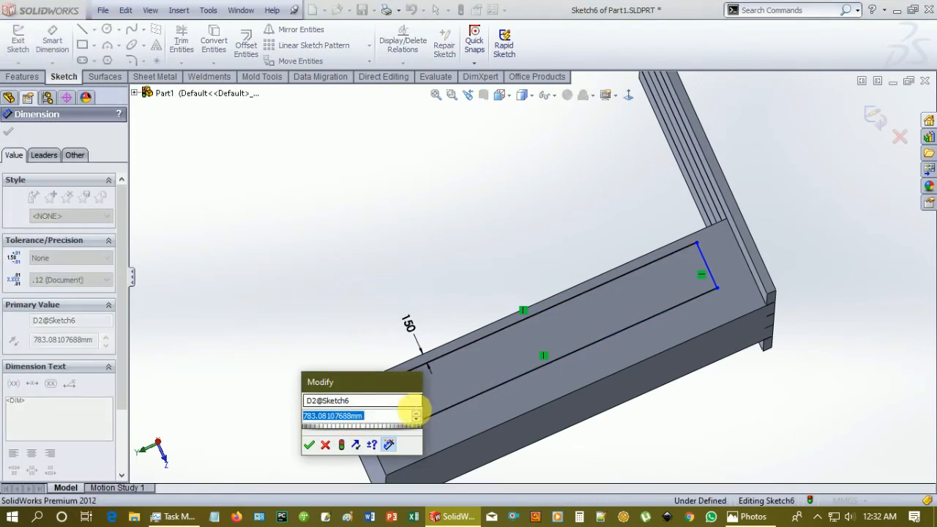
key("Return")
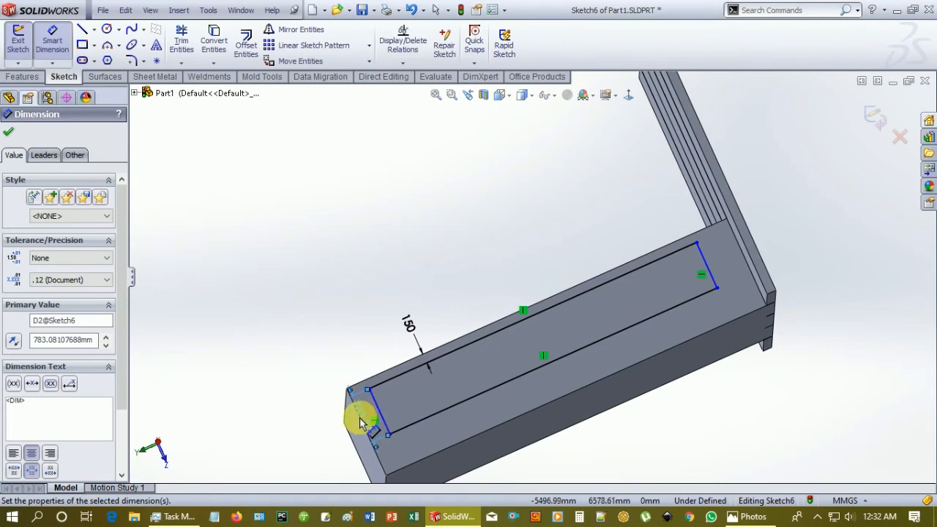
Step: Dimension the new rectangle's foot-end edge 150 mm from the foot end of the base
left_click(374, 422)
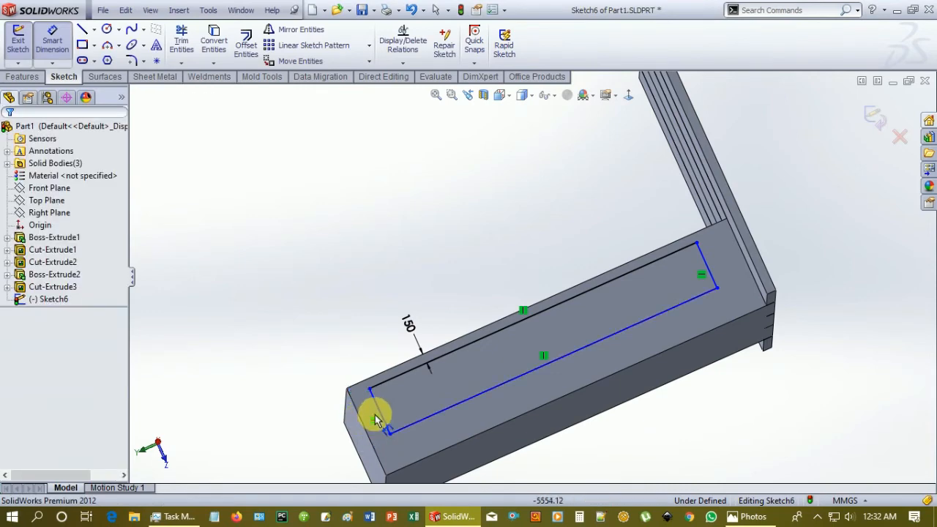
left_click(370, 416)
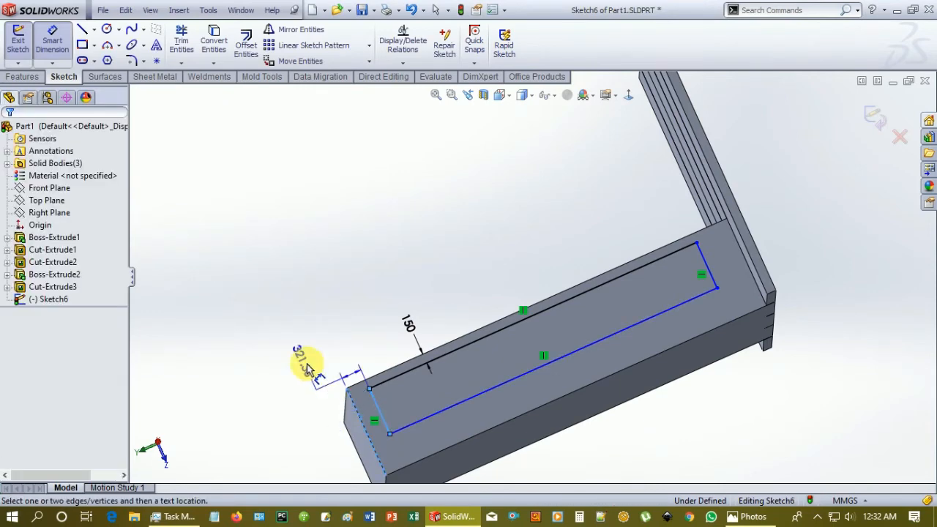
left_click(303, 359)
type("15")
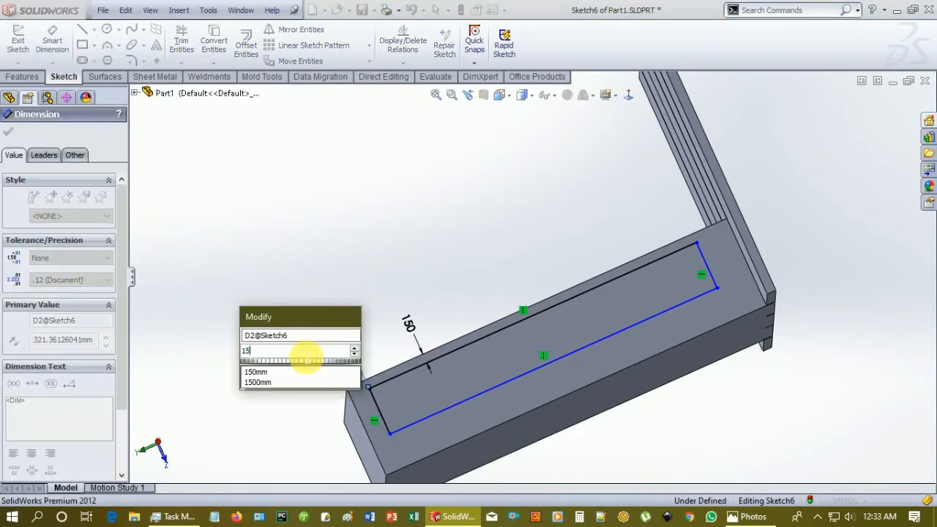
key("Escape")
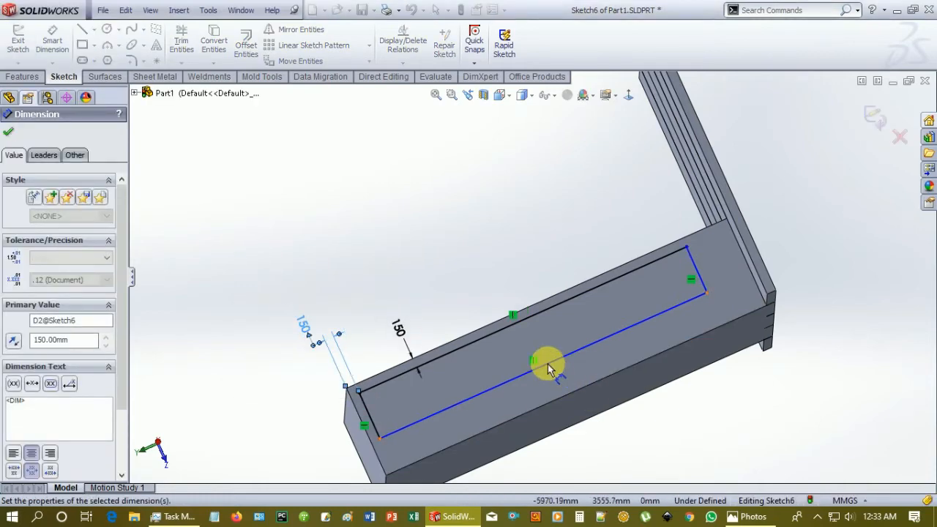
Step: Dimension the new rectangle's lower long edge from the underside edge of the base
left_click(553, 365)
left_click(565, 399)
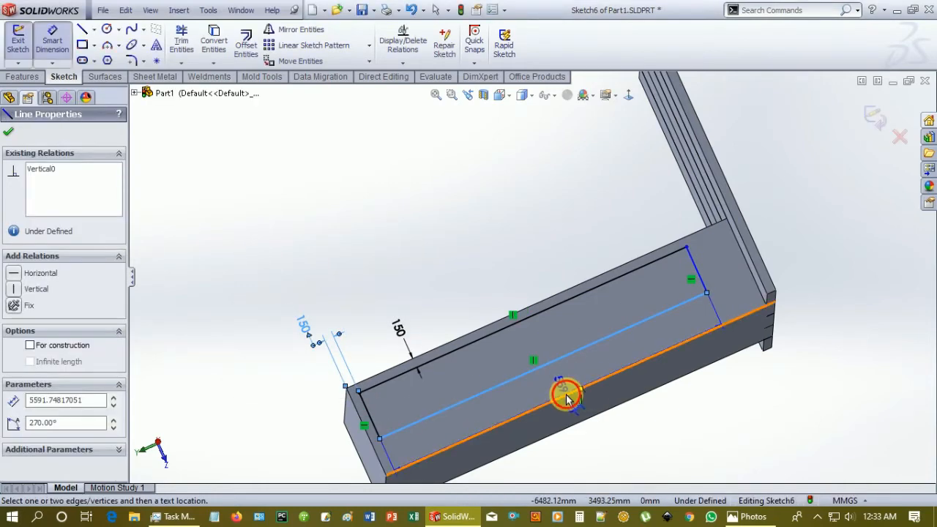
left_click(666, 445)
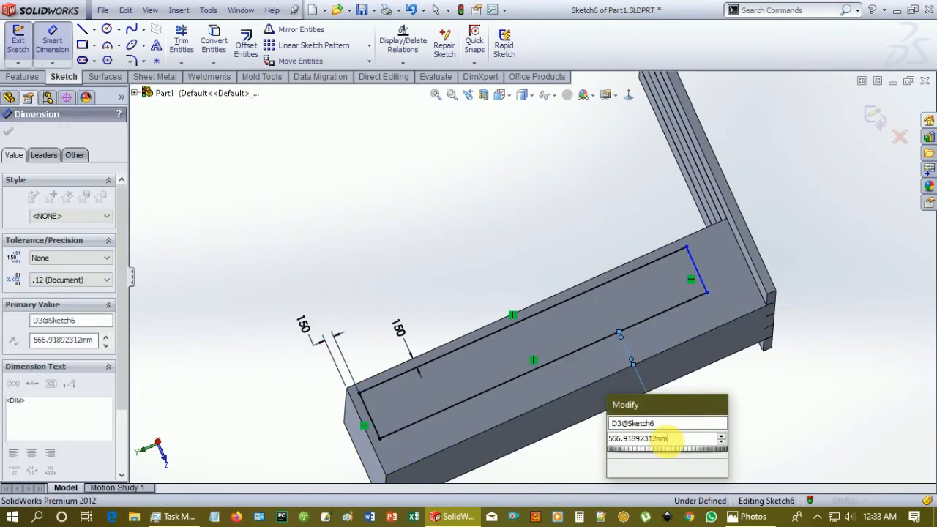
type("1")
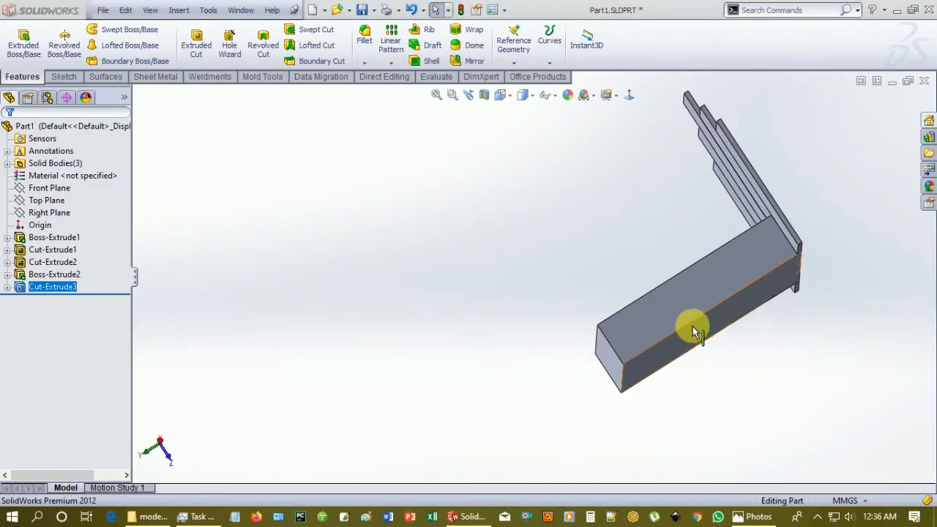
Step: Start a fresh sketch on the base's uncut long side face and draw a corner rectangle inset from all four edges
scroll(701, 278, "down", 3)
left_click(63, 76)
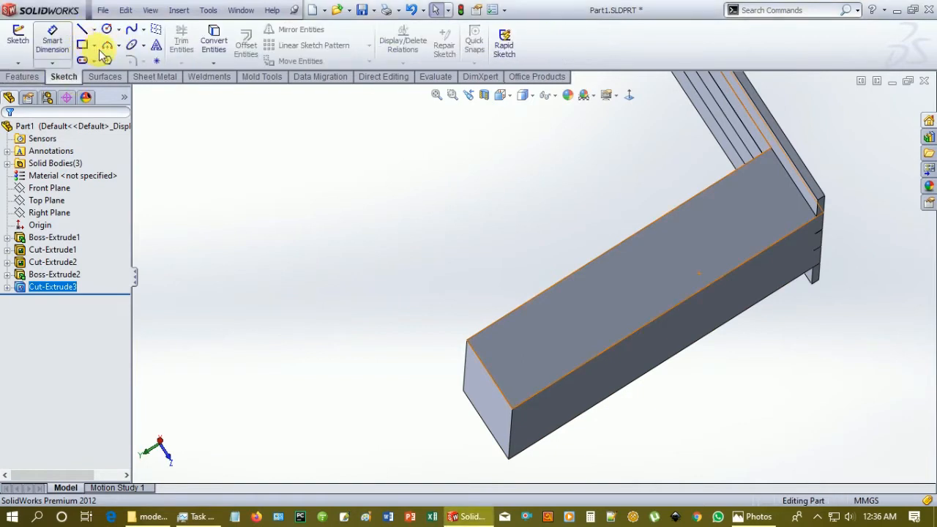
left_click(95, 45)
left_click(97, 60)
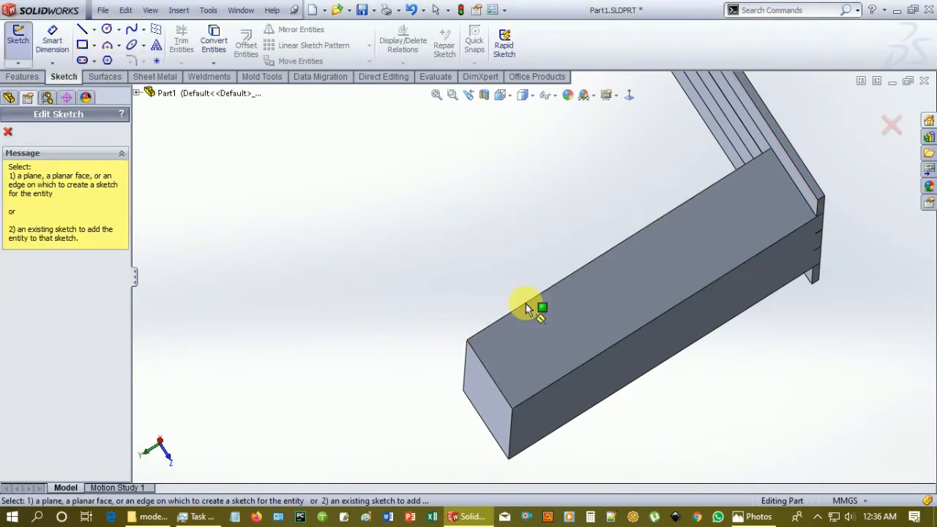
left_click(585, 317)
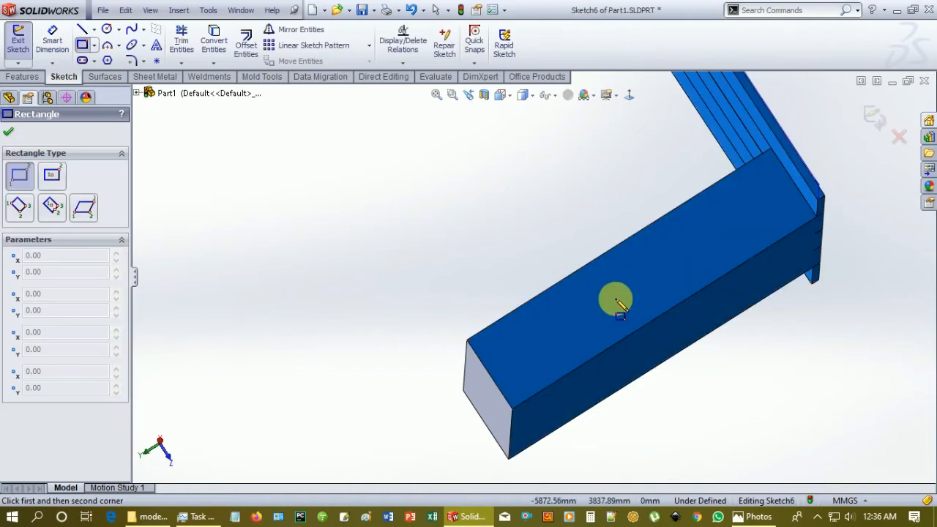
left_click(517, 396)
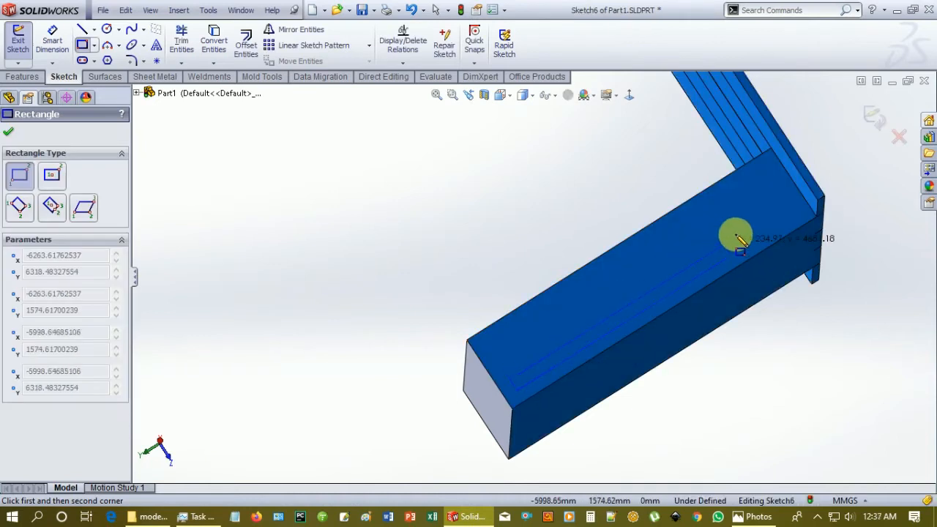
left_click(748, 188)
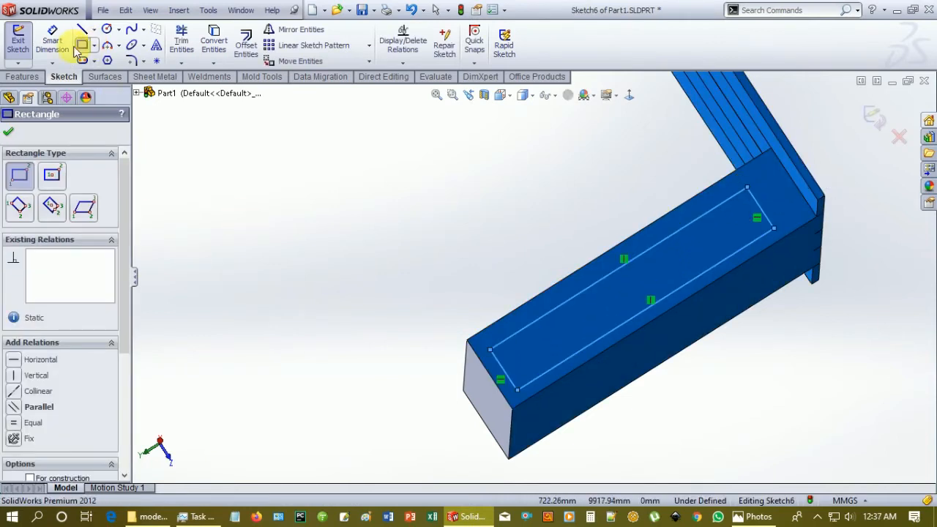
Step: Dimension the rectangle's upper long edge 150 mm from the top edge of the base's side face
left_click(52, 44)
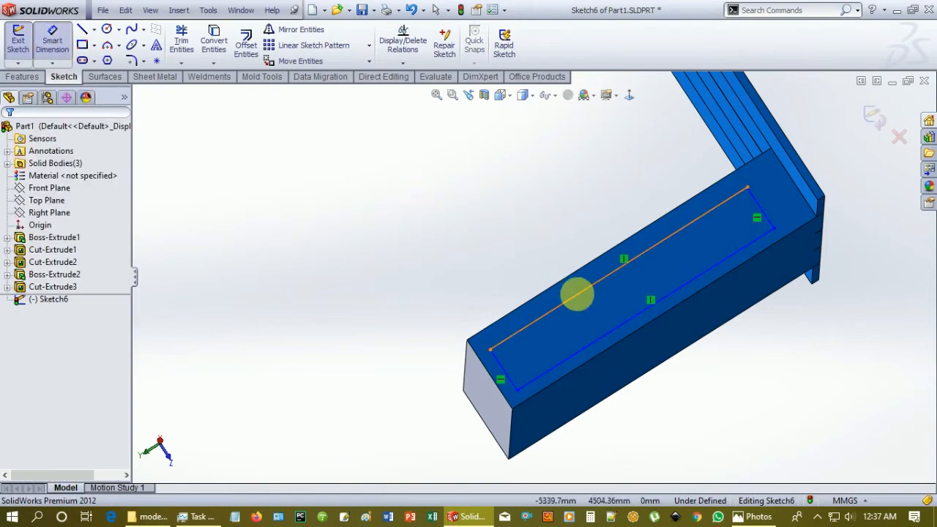
left_click(553, 285)
left_click(552, 283)
left_click(325, 361)
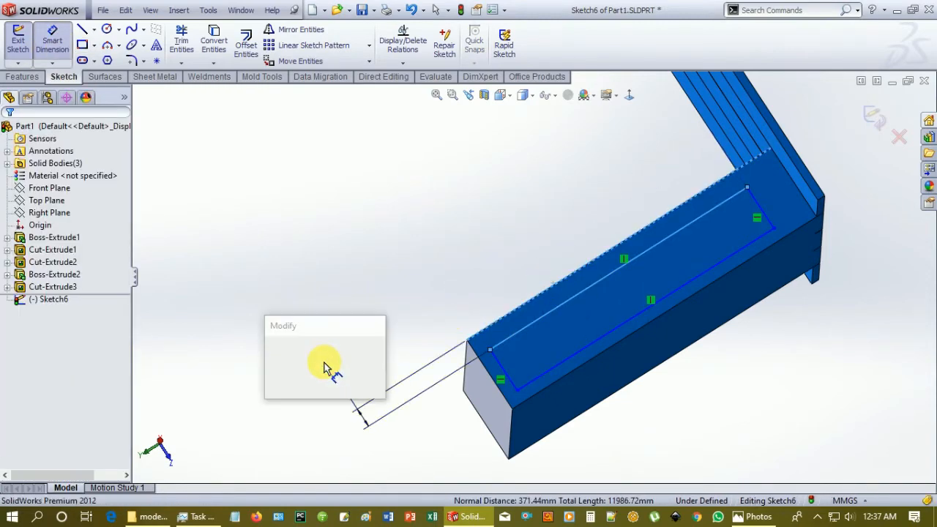
type("150")
key("Return")
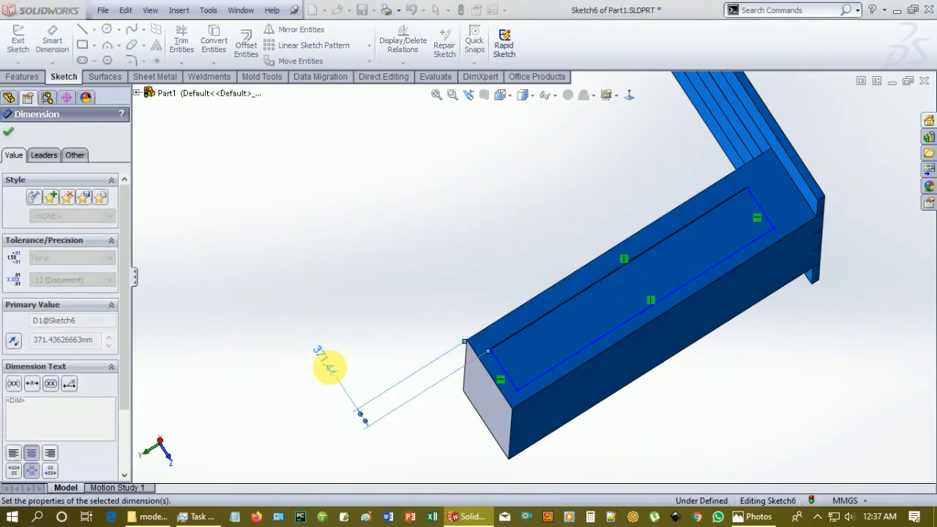
Step: Dimension the rectangle's foot-end edge 150 mm from the foot end of the base
left_click(497, 371)
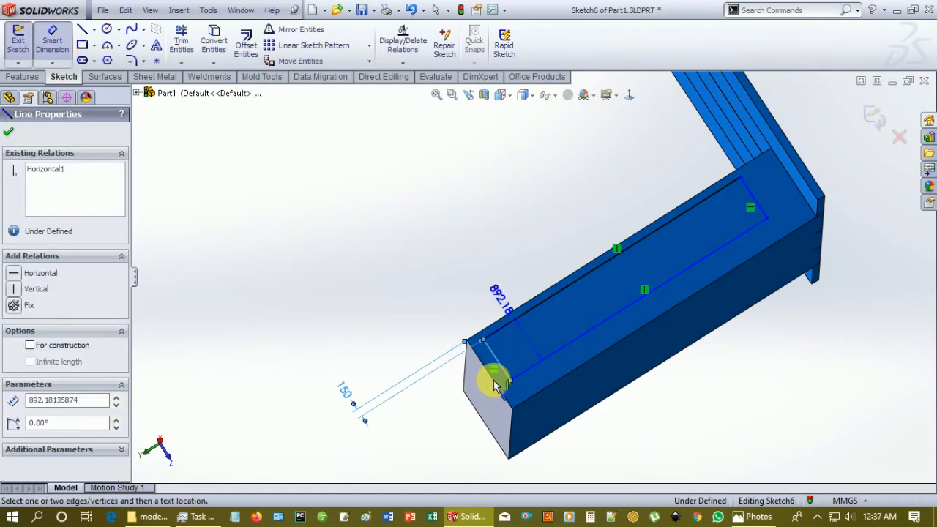
left_click(596, 446)
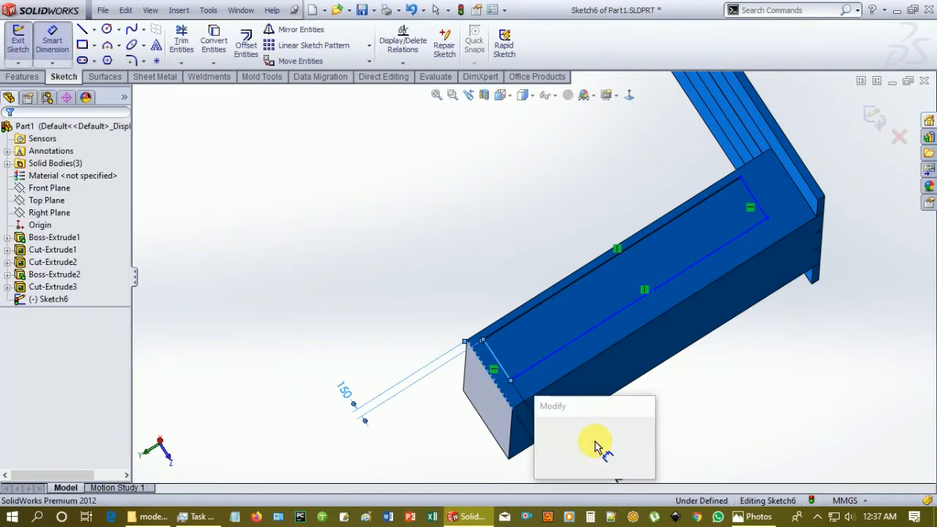
key("Return")
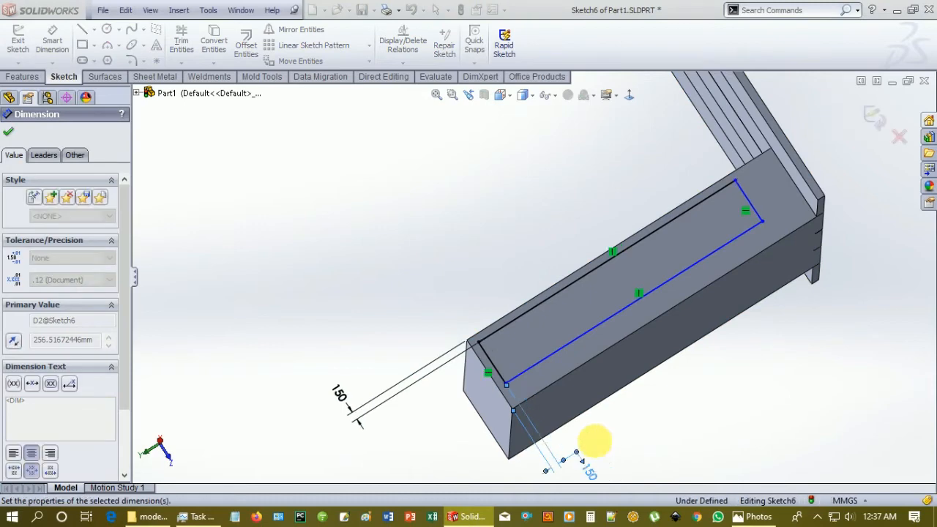
Step: Dimension the rectangle's lower long edge 150 mm from the base's underside edge
left_click(591, 330)
left_click(616, 342)
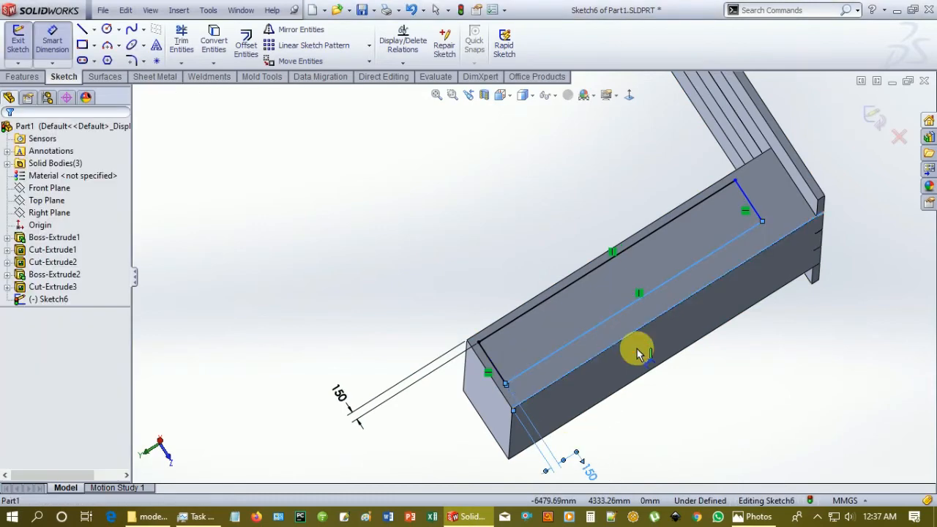
left_click(690, 379)
type("15")
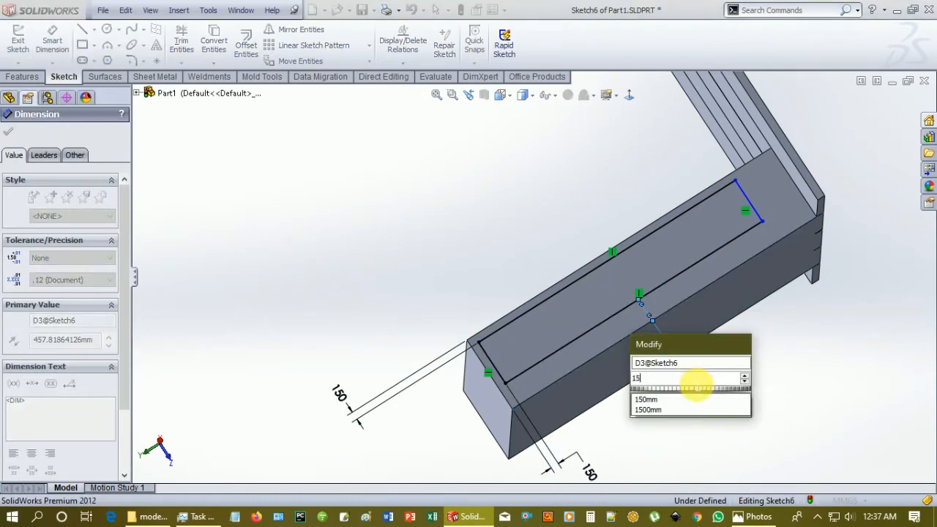
type("0")
key("Return")
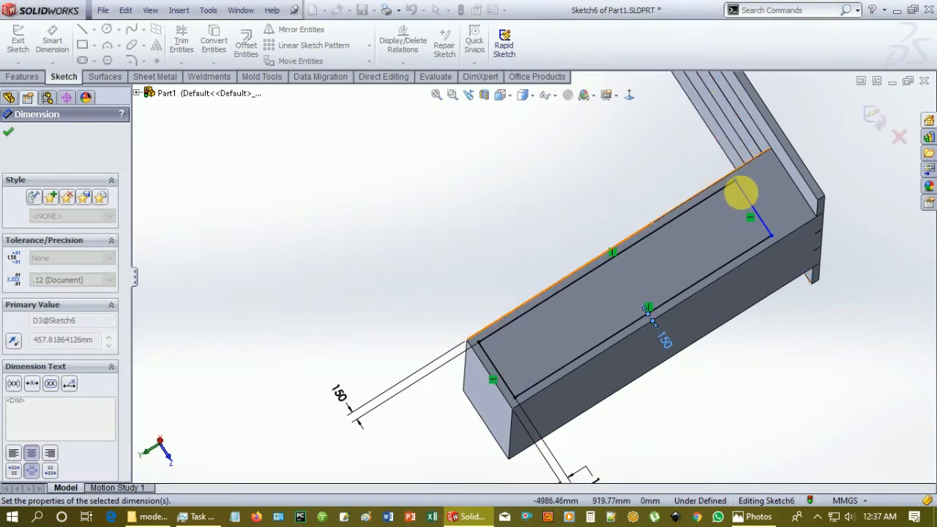
Step: Dimension the rectangle's head-end edge 150 mm from the headboard's edge and finish dimensioning
left_click(747, 202)
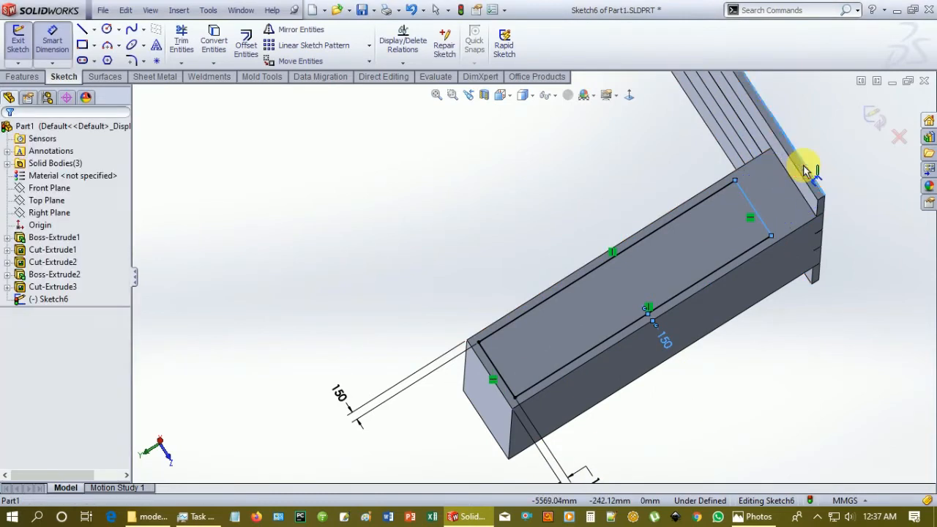
left_click(849, 236)
type("1")
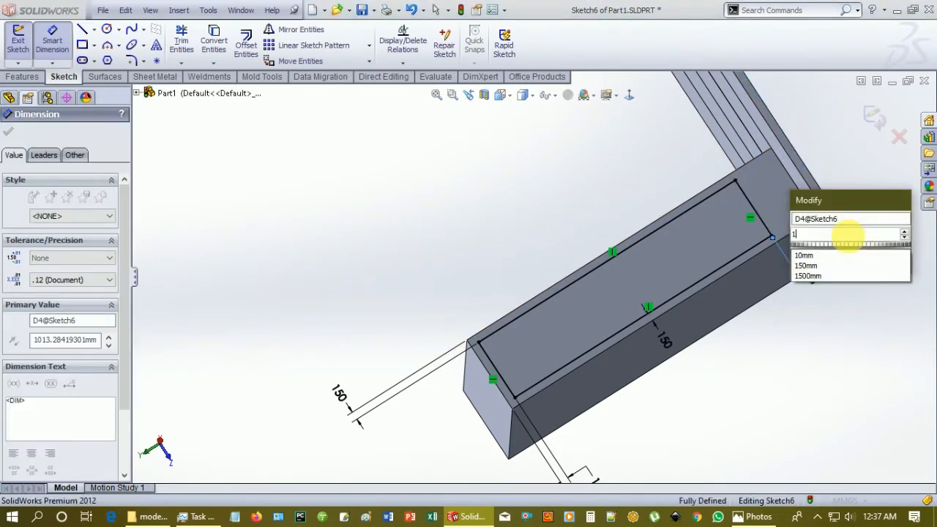
type("50")
key("Return")
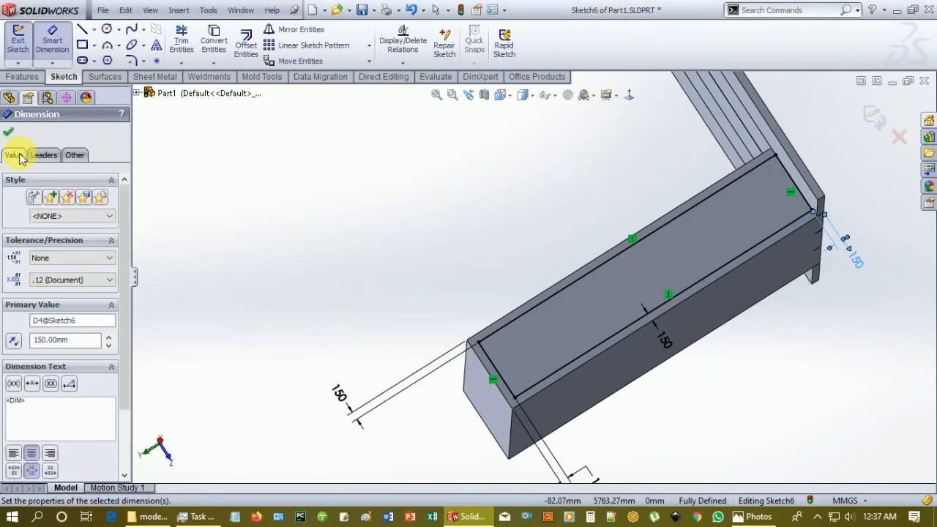
left_click(10, 133)
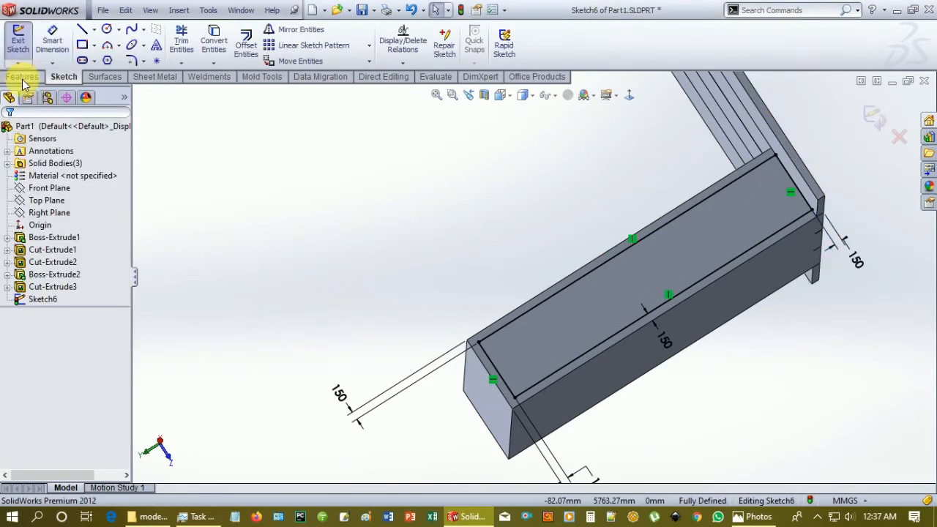
Step: Cut the rectangle into the base's side with a 500 mm blind Extruded Cut
left_click(22, 77)
left_click(196, 38)
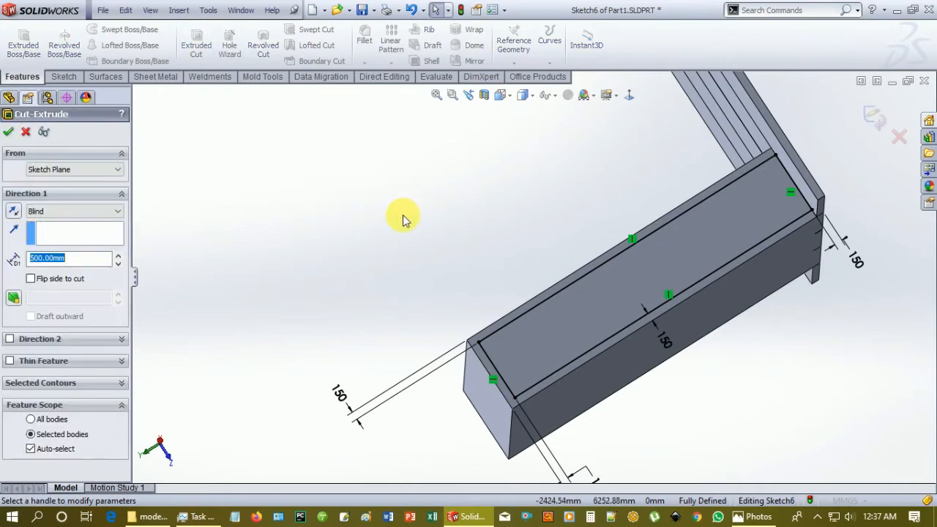
middle_click_drag(420, 233, 442, 245)
scroll(352, 249, "up", 3)
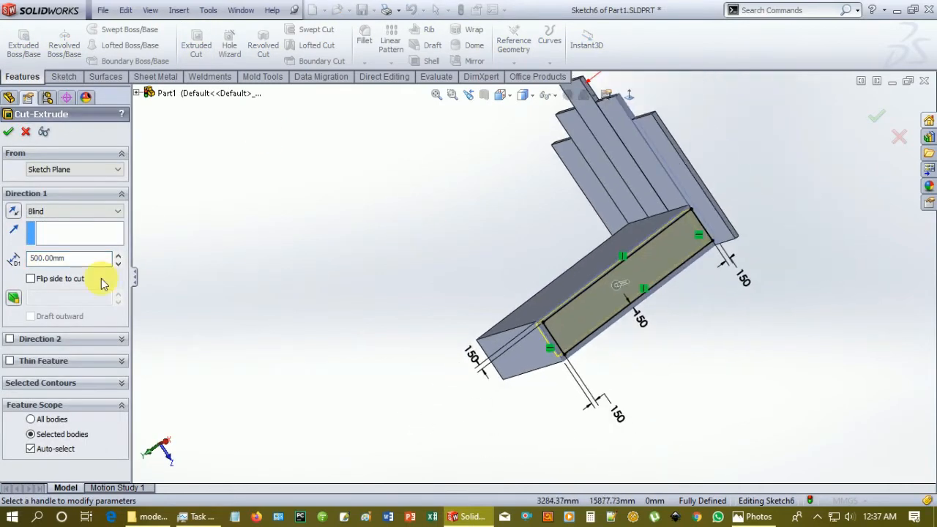
middle_click_drag(306, 249, 315, 287)
left_click(9, 134)
Step: Inspect the new side recess, then switch to Photos and examine the side table and its base slab in the bed's reference picture
middle_click_drag(681, 376, 720, 364)
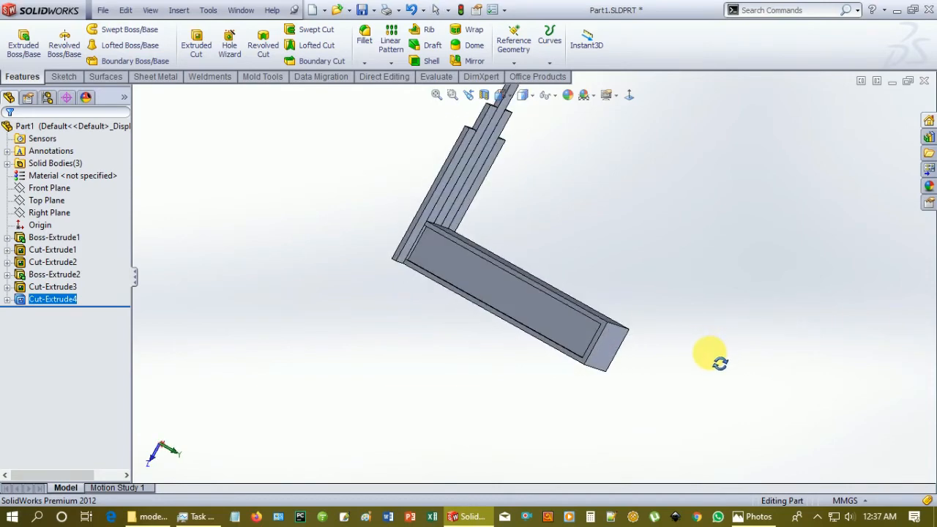
middle_click_drag(666, 236, 694, 351)
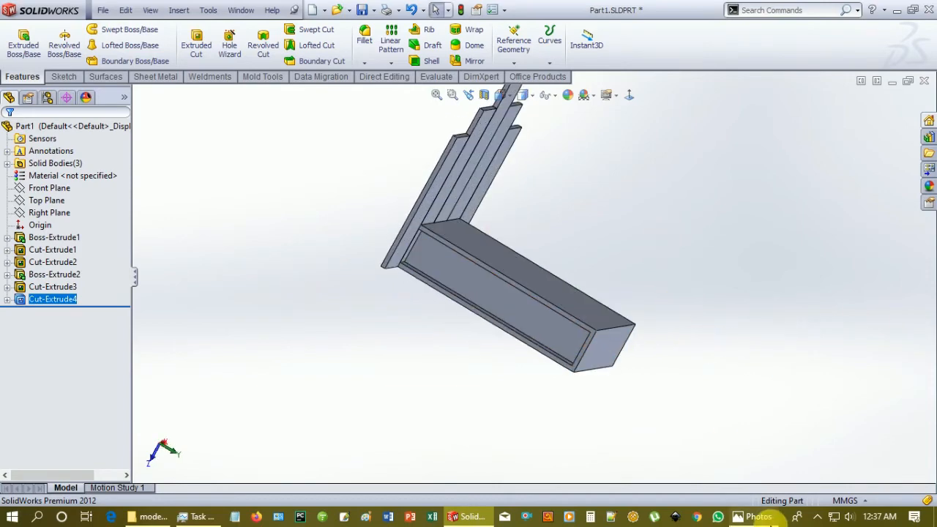
left_click(761, 517)
key("super+Down")
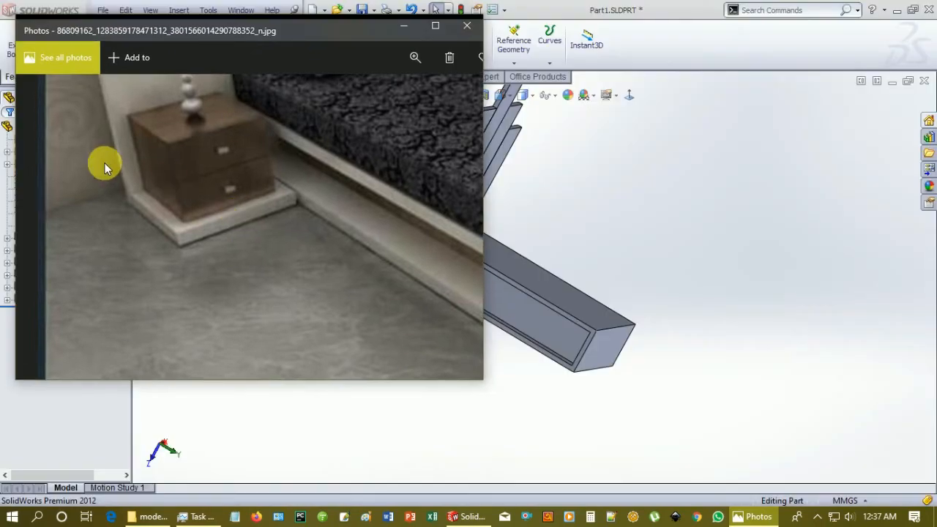
left_click(434, 26)
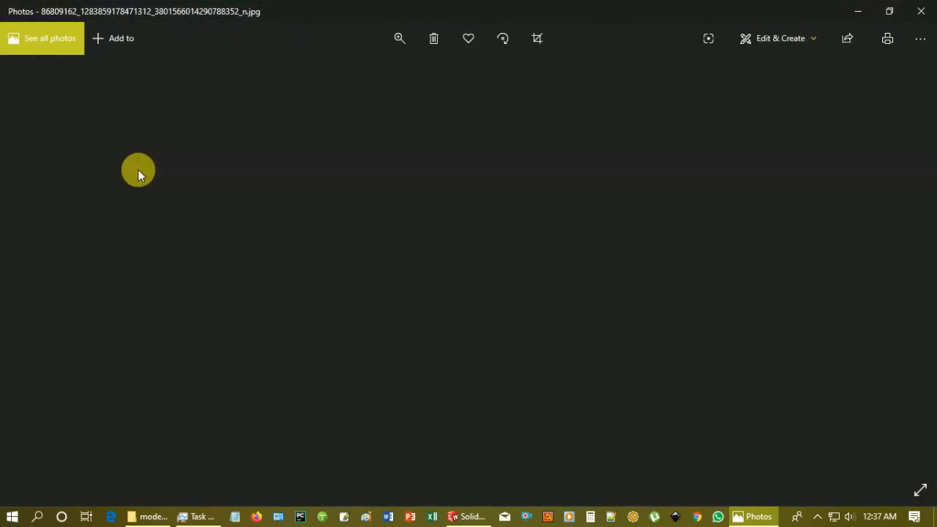
scroll(324, 234, "up", 3)
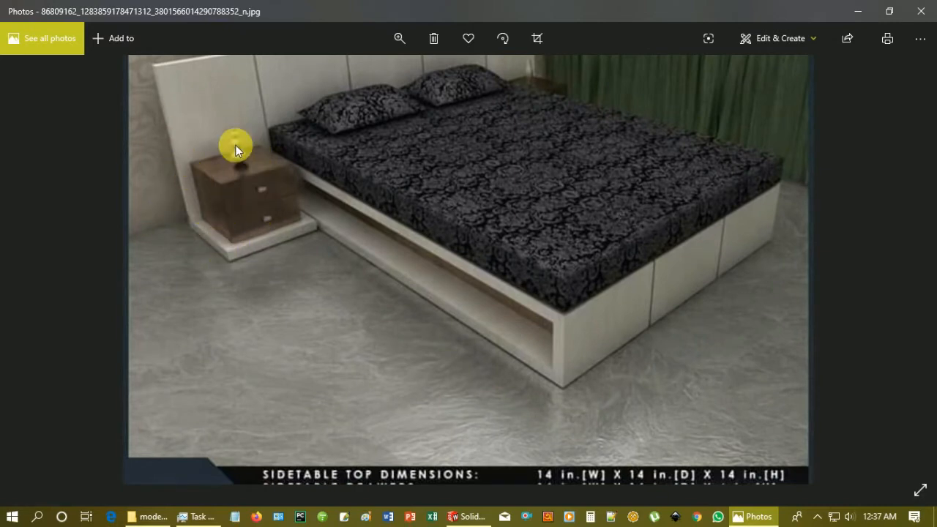
left_click(849, 12)
Step: Start a sketch on the left outer headboard panel and draw a panel-wide corner rectangle about 751 mm high from its lower outer corner
middle_click_drag(602, 262, 407, 233)
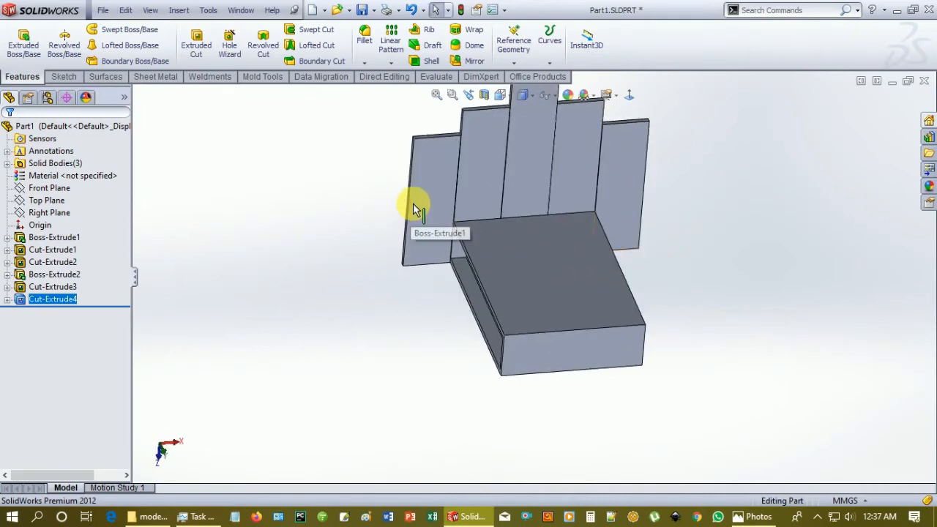
left_click(423, 206)
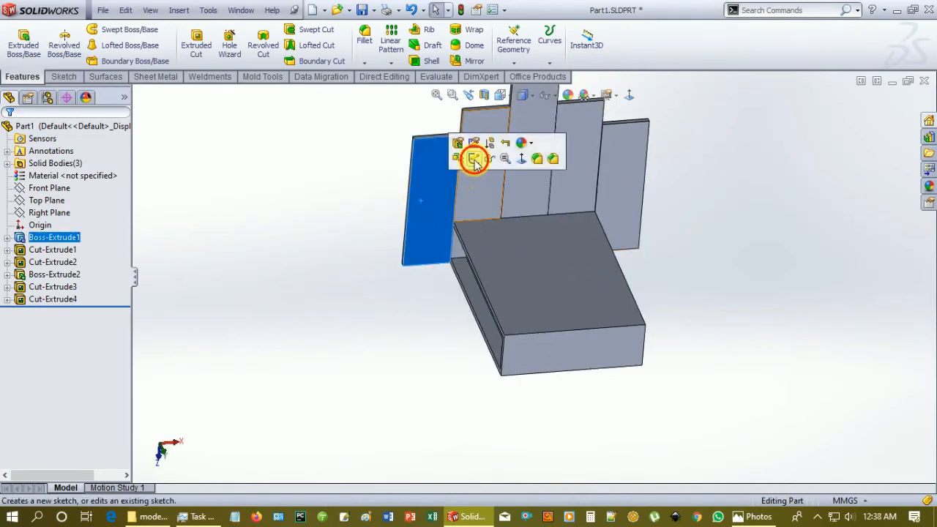
left_click(474, 164)
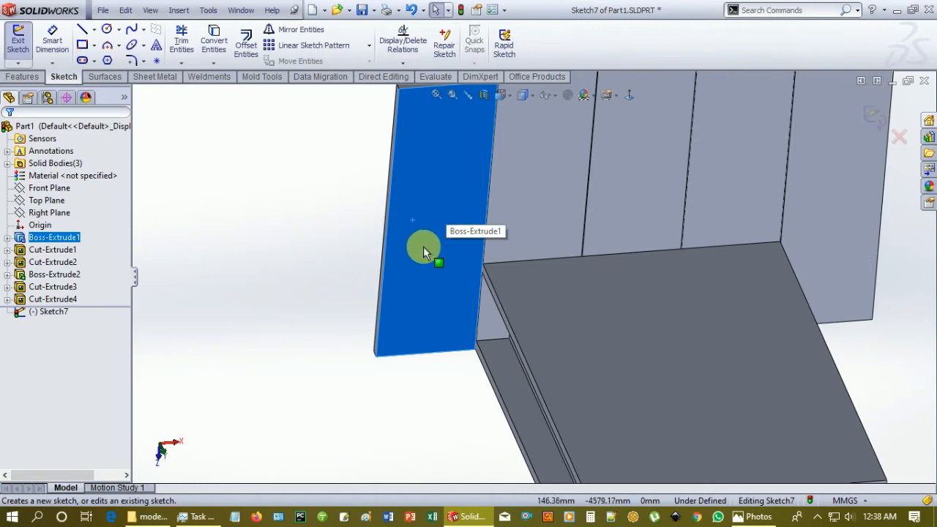
left_click(629, 96)
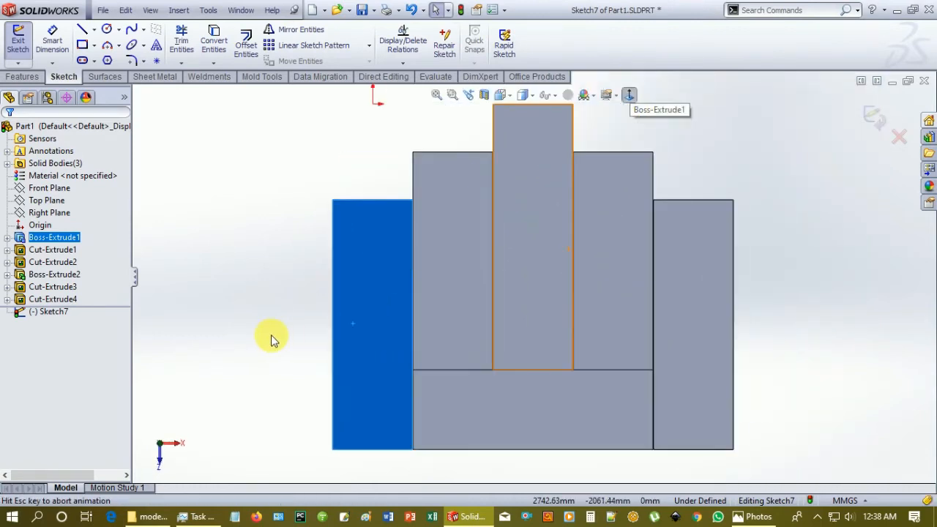
left_click(83, 45)
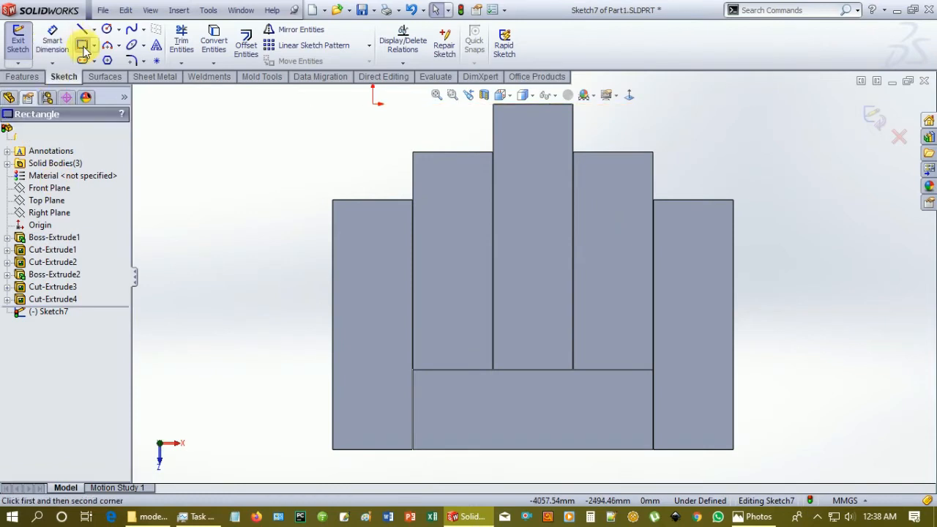
left_click(333, 448)
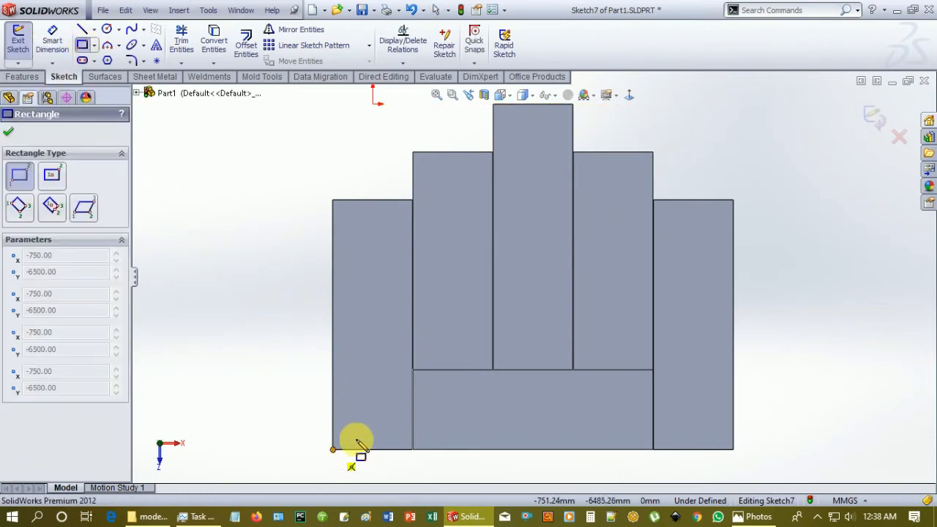
left_click(413, 410)
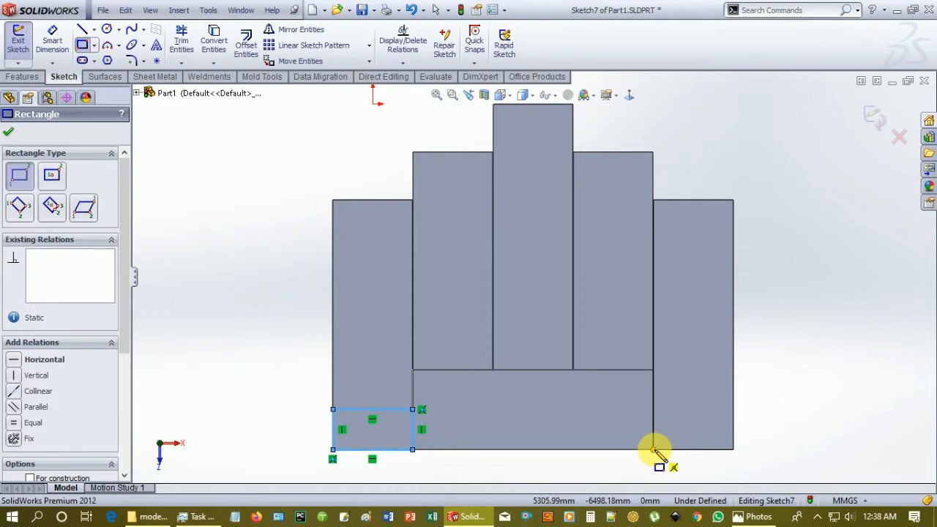
Step: Draw a second corner rectangle, about 1500 by 532 mm, across the bottom of the right outer headboard panel
scroll(657, 451, "down", 8)
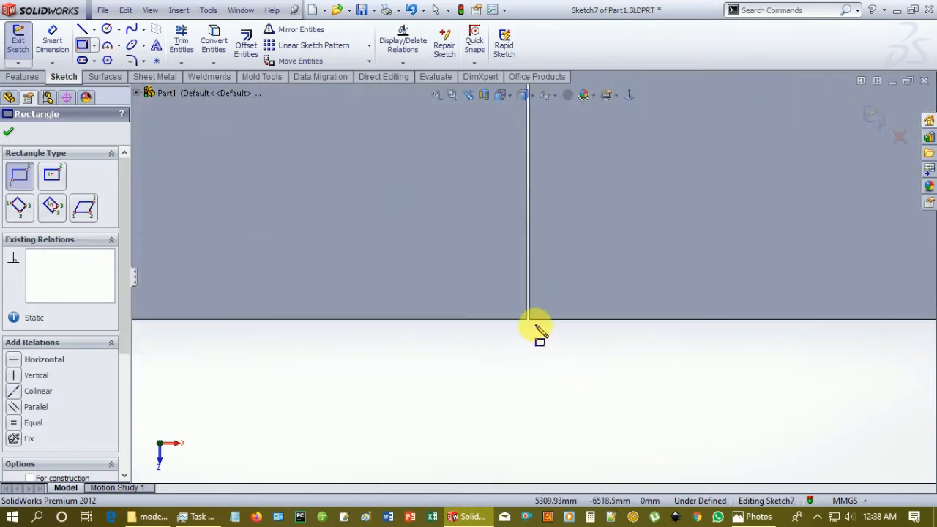
left_click(529, 319)
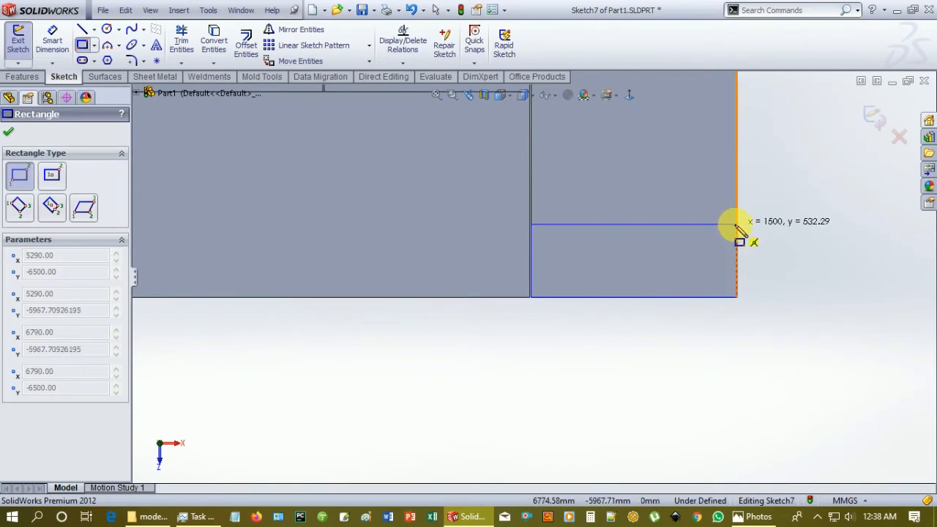
left_click(735, 227)
scroll(706, 273, "up", 1)
scroll(681, 269, "up", 3)
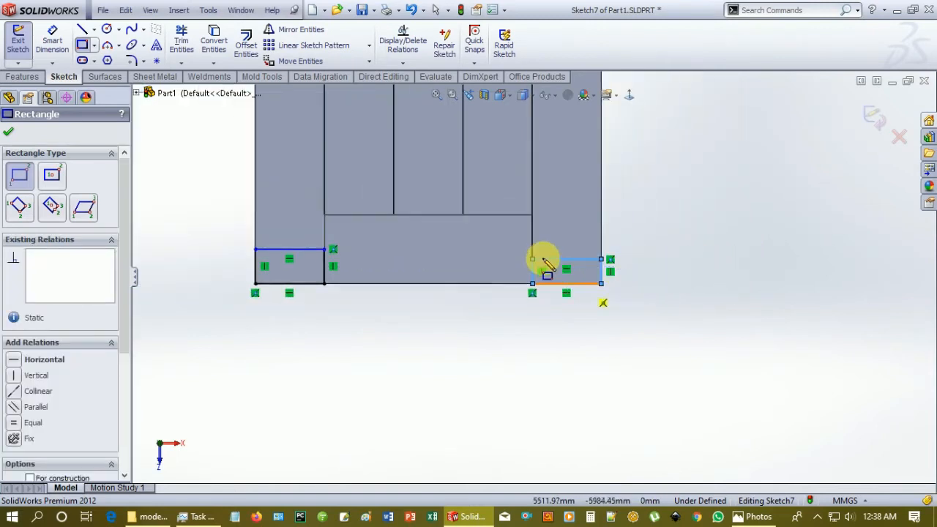
Step: Set the height of the left panel's rectangle to 150 mm
left_click(52, 47)
middle_click_drag(205, 355, 256, 300)
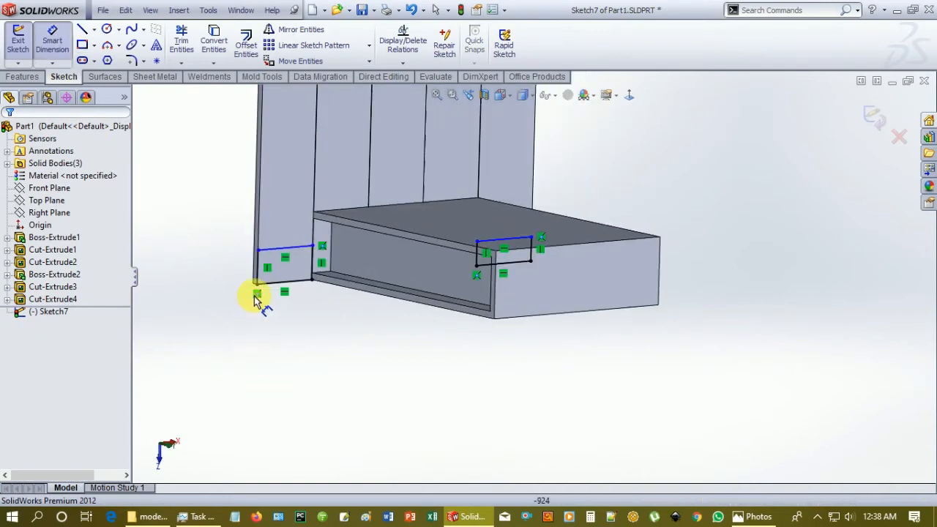
left_click(260, 269)
left_click(209, 270)
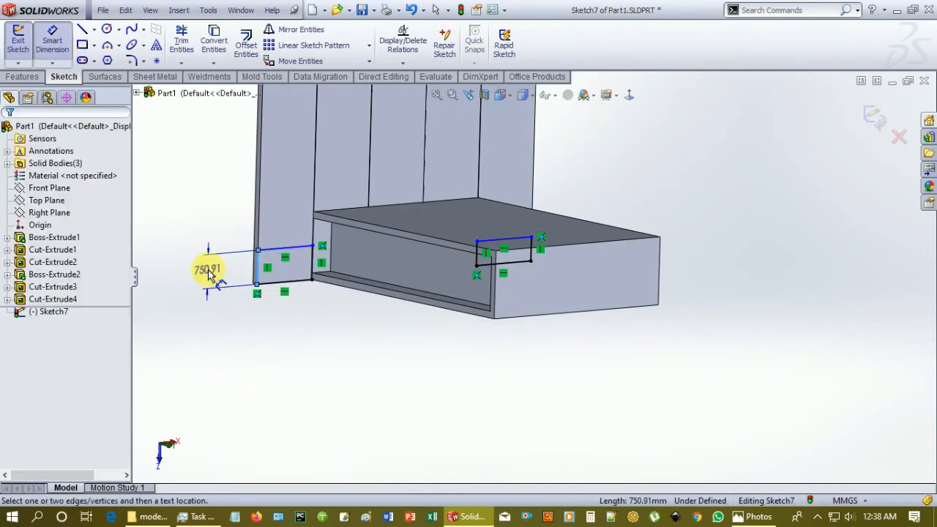
type("15")
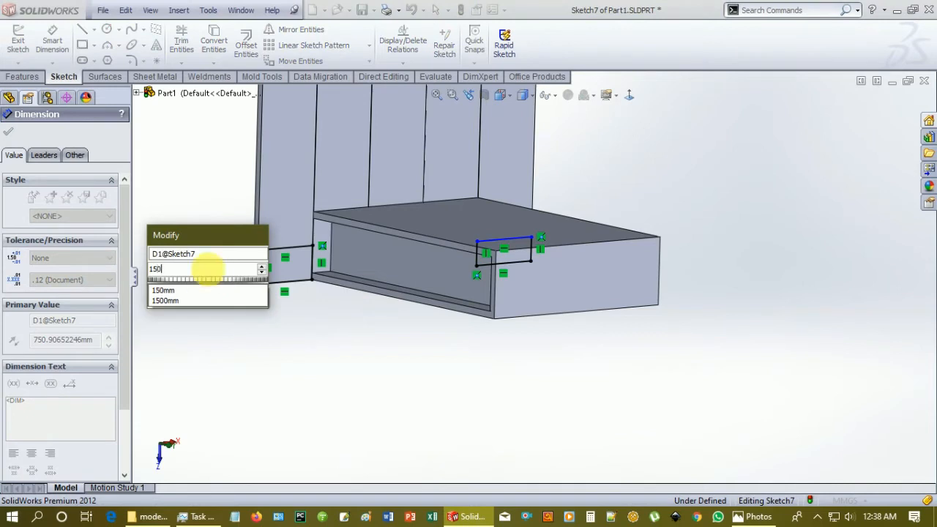
type("0")
key("Return")
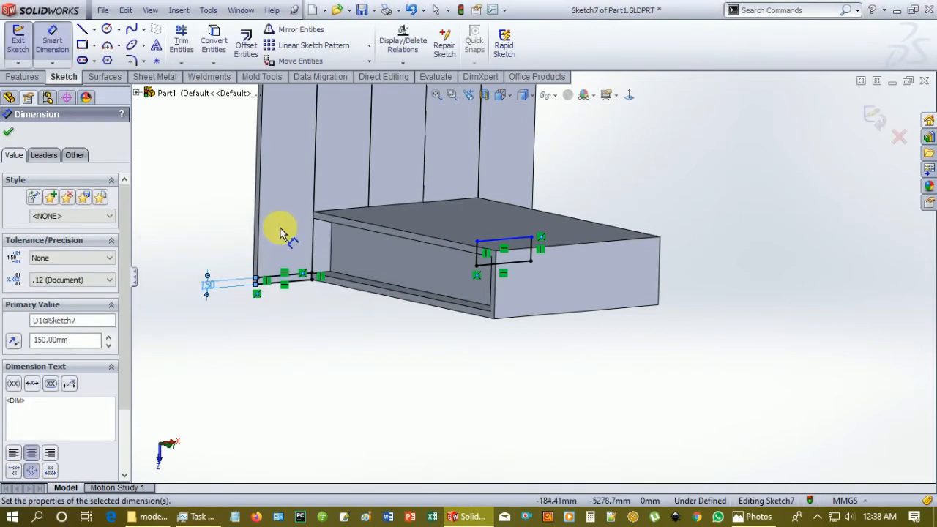
mouse_move(747, 362)
middle_mouse_down()
mouse_move(717, 373)
mouse_move(740, 284)
middle_mouse_up()
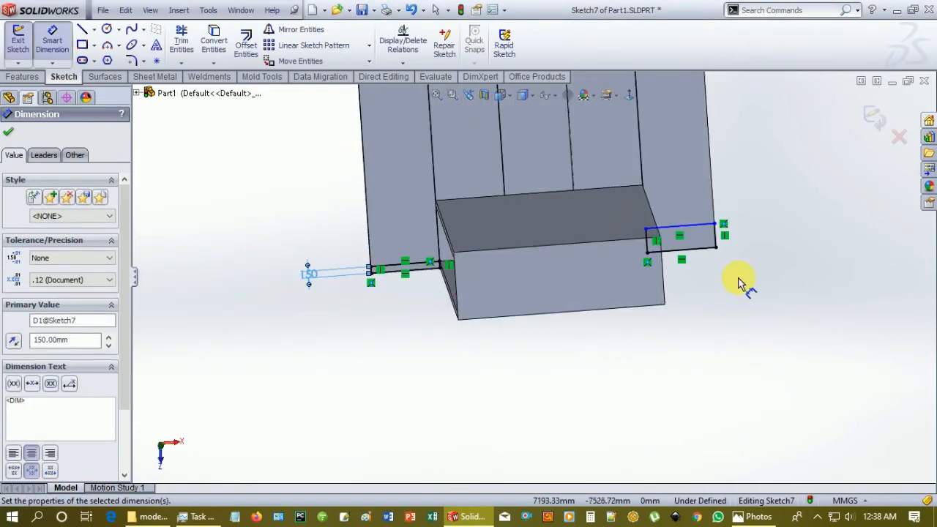
Step: Set the height of the rectangle on the right outer headboard panel to 150 mm
left_click(765, 226)
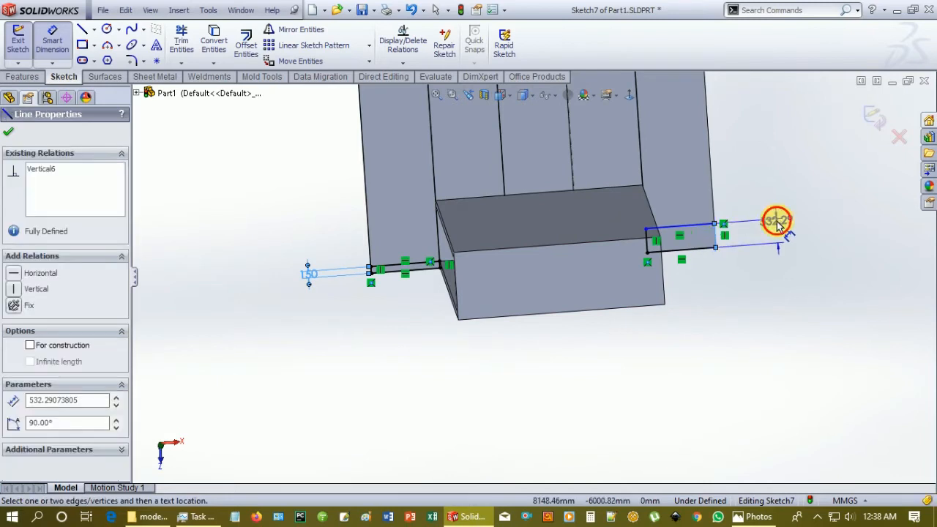
left_click(775, 228)
type("150")
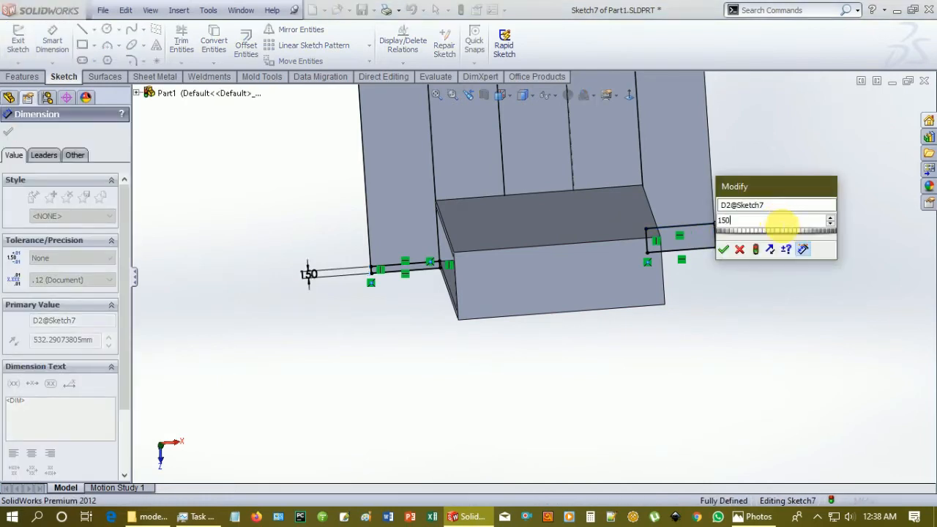
key("Return")
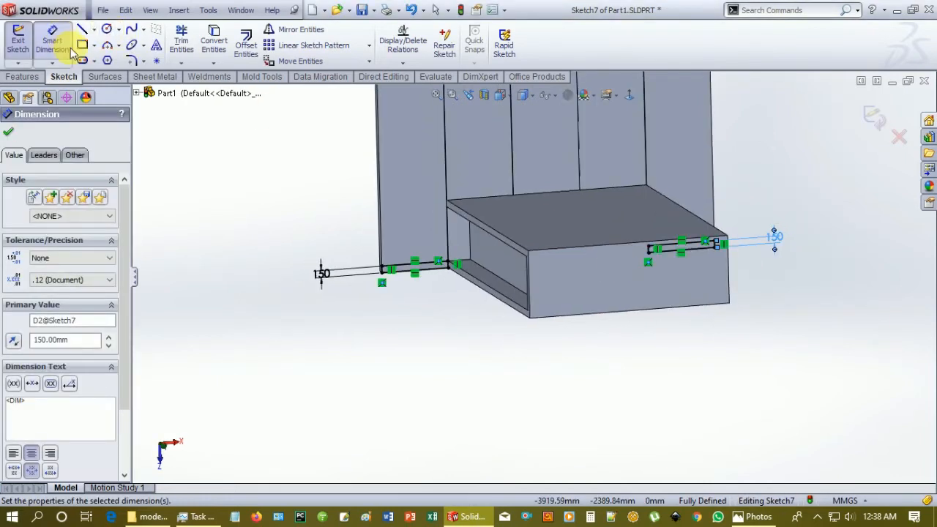
Step: Extrude both base-slab rectangles as a blind boss 1600 mm forward from the headboard, merged with the bed
left_click(22, 76)
left_click(20, 42)
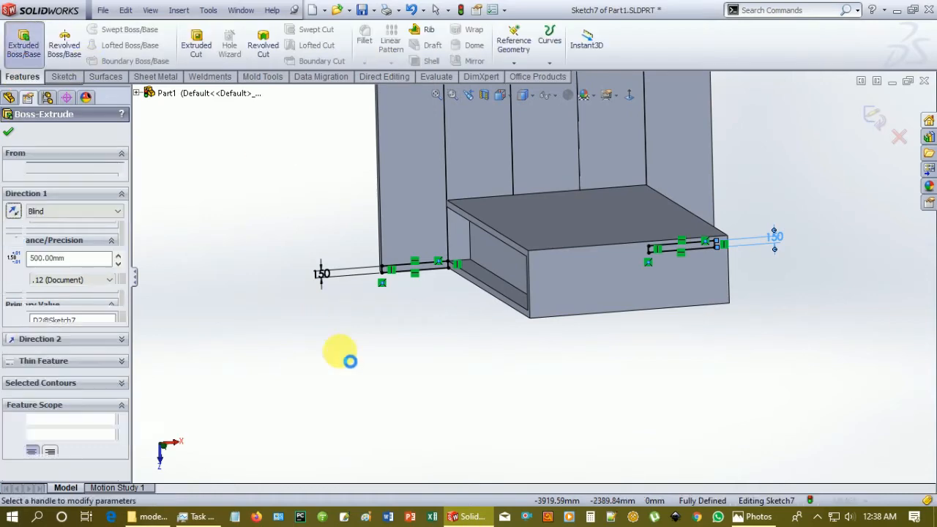
middle_click_drag(378, 371, 441, 399)
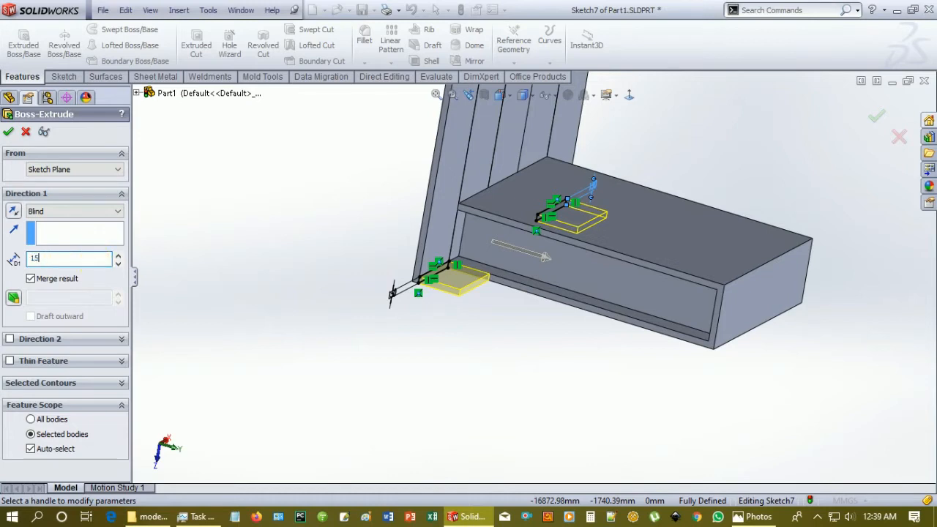
key("Return")
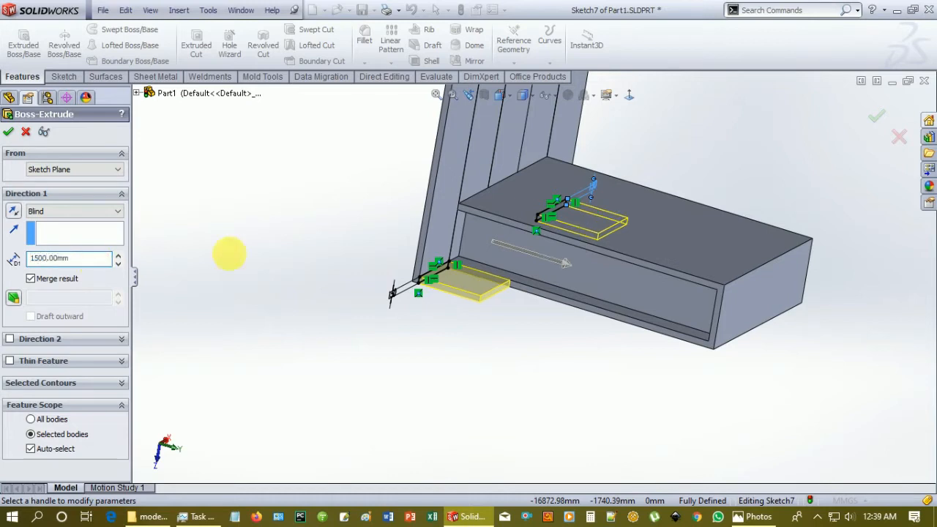
middle_click_drag(449, 387, 402, 408)
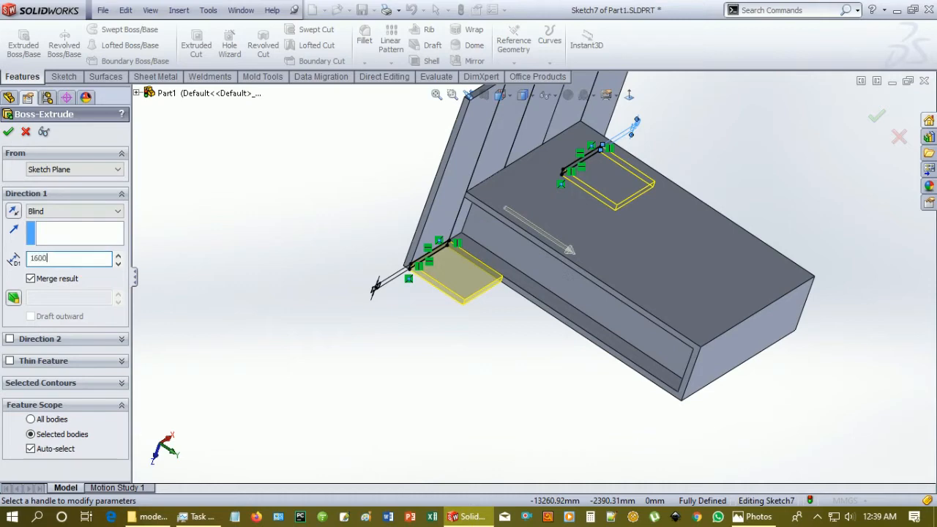
middle_click_drag(395, 345, 318, 315)
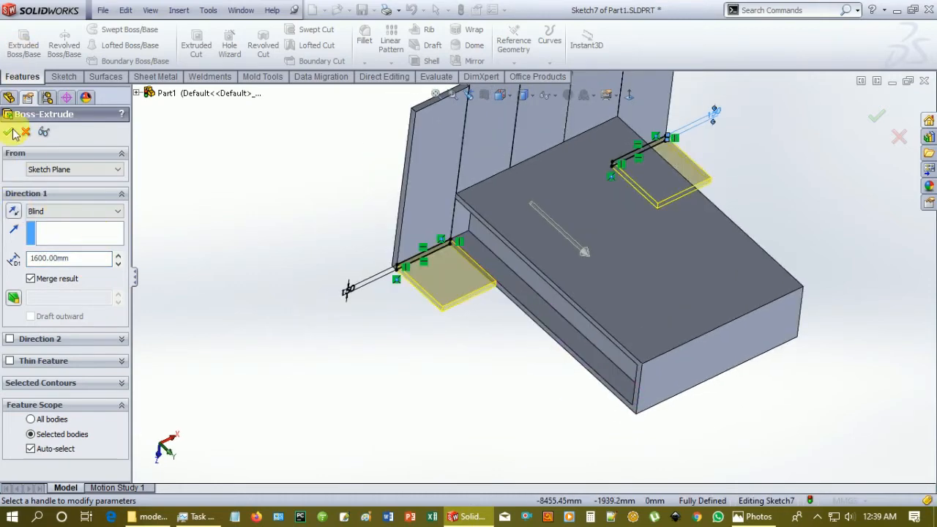
left_click(10, 132)
Step: Inspect the new base slabs beside the bed, then switch to Photos and examine the mattress area in the reference picture
middle_click_drag(459, 379, 502, 358)
scroll(505, 205, "down", 4)
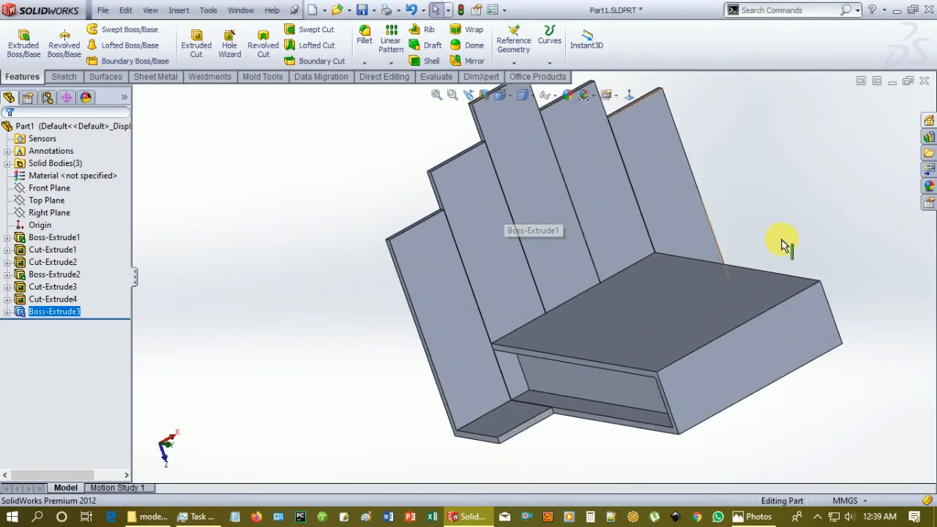
middle_click_drag(724, 253, 800, 263)
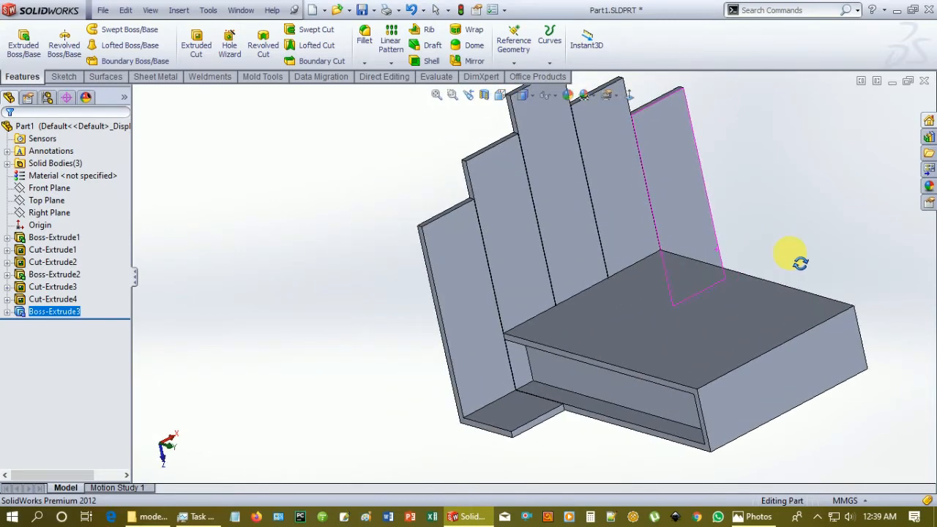
middle_click_drag(745, 287, 787, 308)
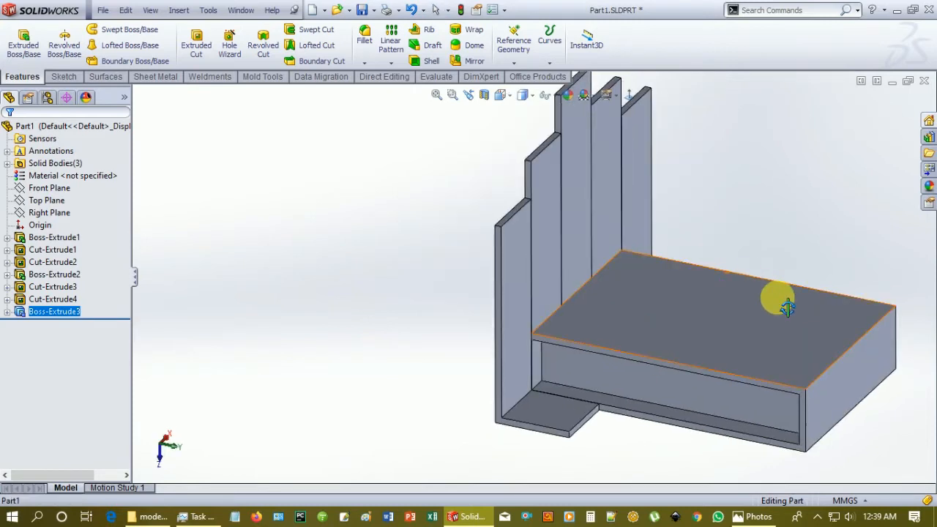
scroll(780, 299, "up", 1)
scroll(781, 312, "down", 1)
scroll(765, 301, "up", 1)
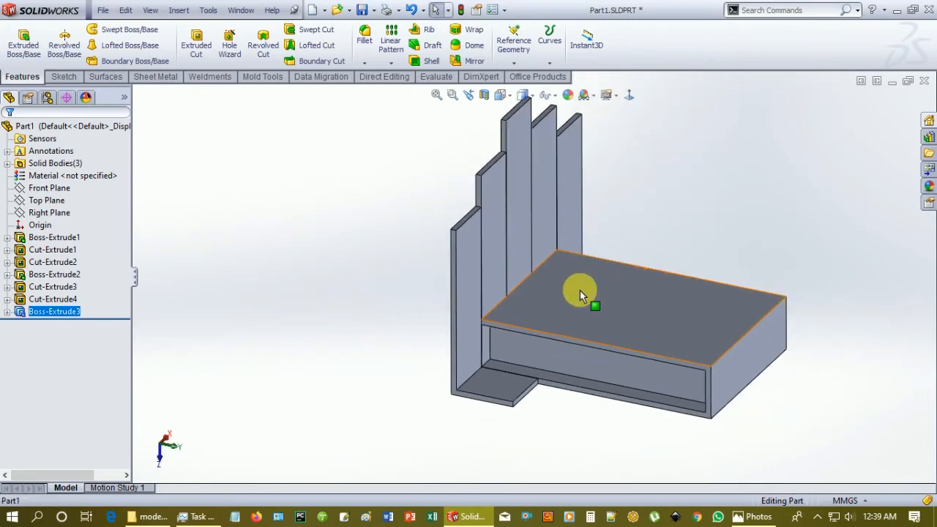
left_click(754, 516)
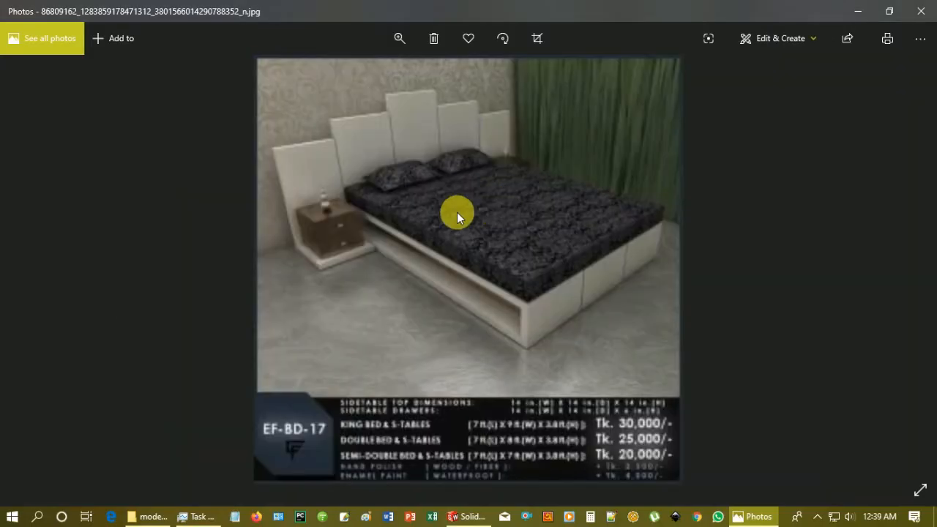
left_click(856, 12)
Step: Start a sketch on the bed's top face and draw a corner rectangle about 6139 by 4158 mm just inside its edges
left_click(625, 306)
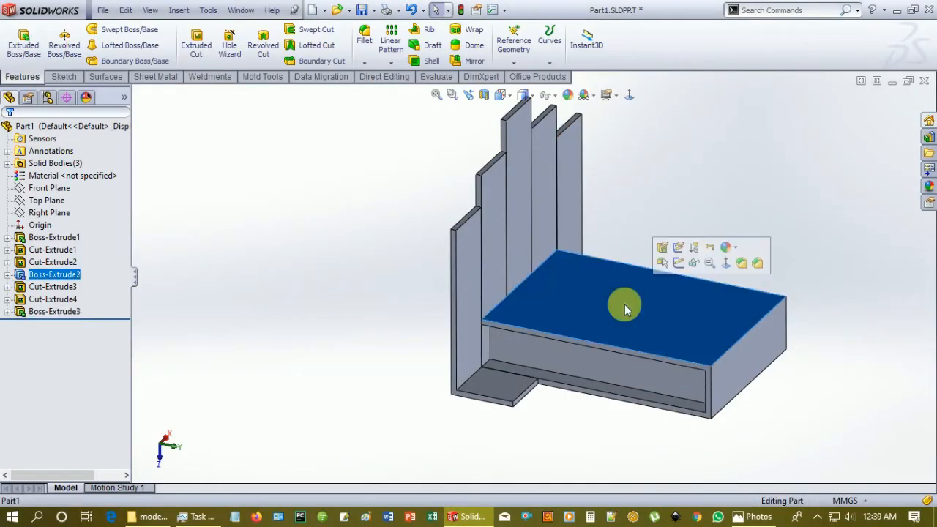
left_click(673, 269)
mouse_move(546, 399)
middle_mouse_down()
mouse_move(512, 439)
mouse_move(518, 464)
mouse_move(509, 400)
middle_mouse_up()
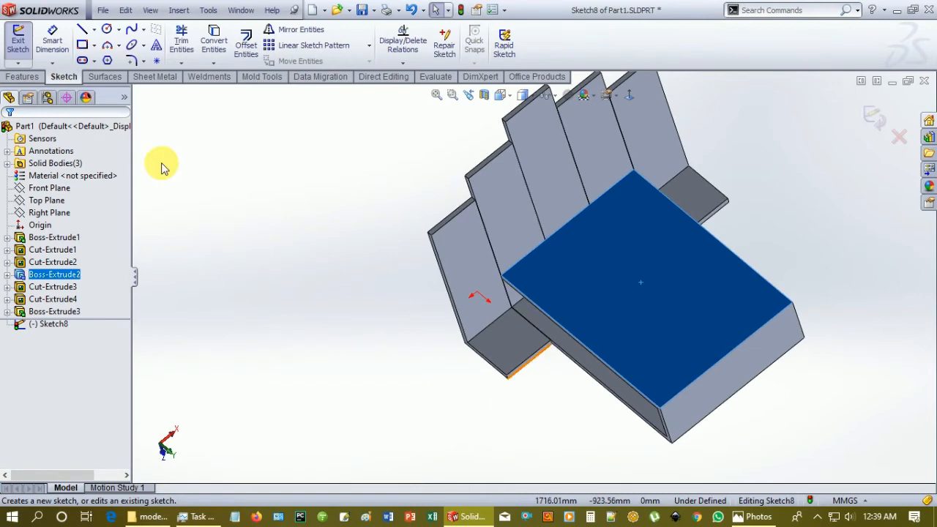
left_click(85, 47)
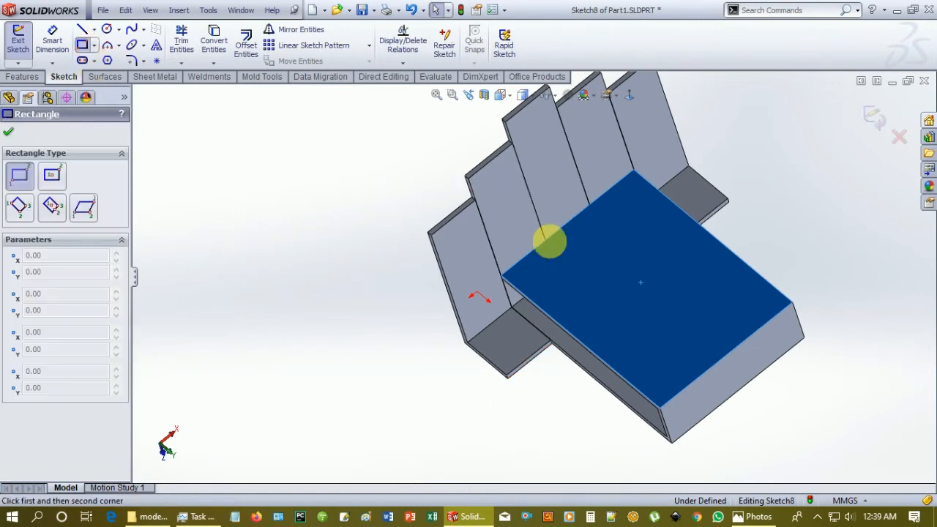
left_click(636, 181)
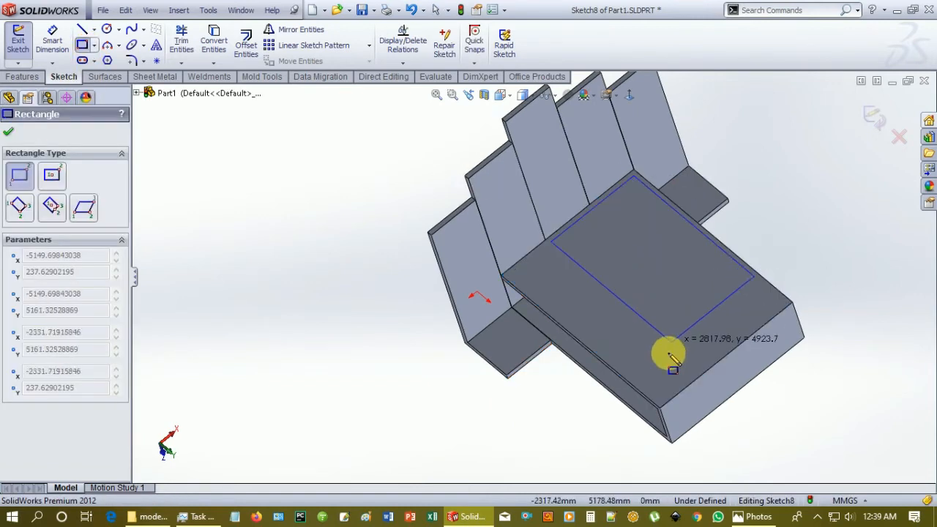
left_click(662, 400)
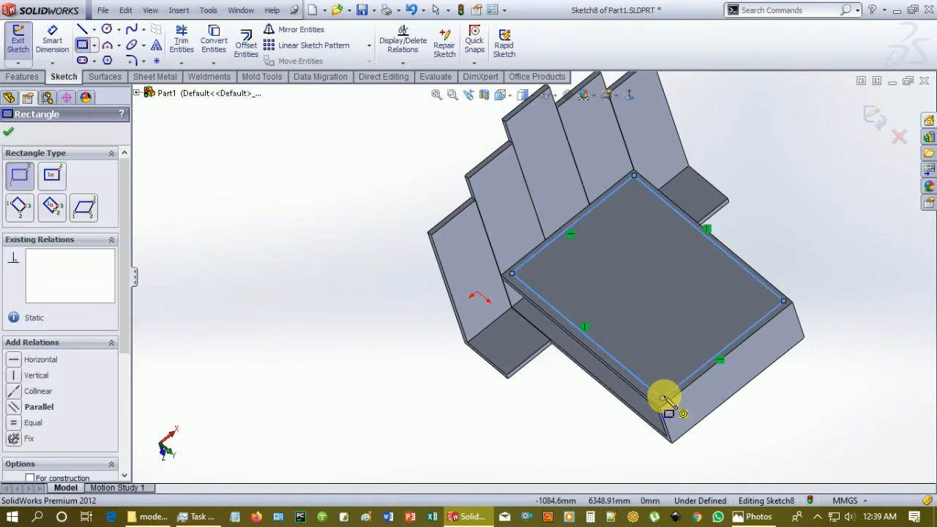
key("Escape")
Step: Dimension the rectangle 100 mm from the bed's left long edge and 100 mm from its foot edge
key("d")
left_click(565, 324)
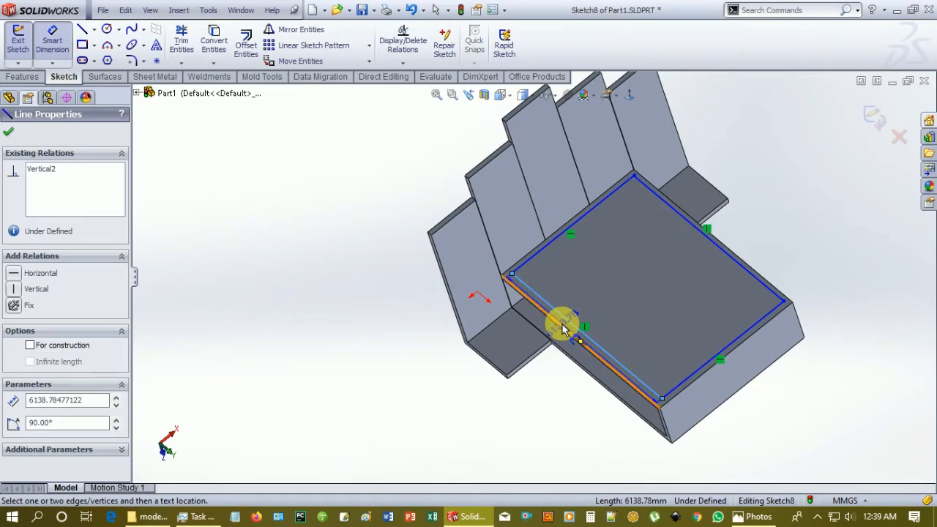
left_click(718, 432)
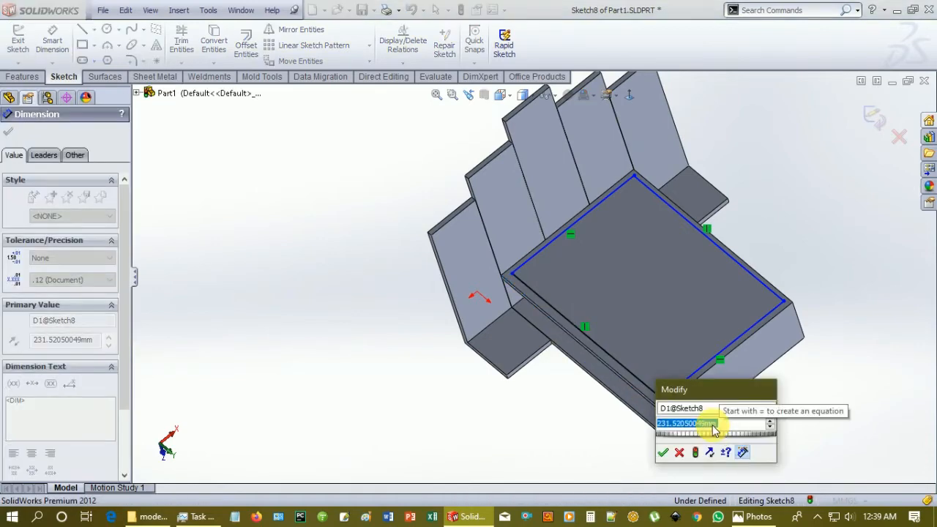
type("100")
key("Return")
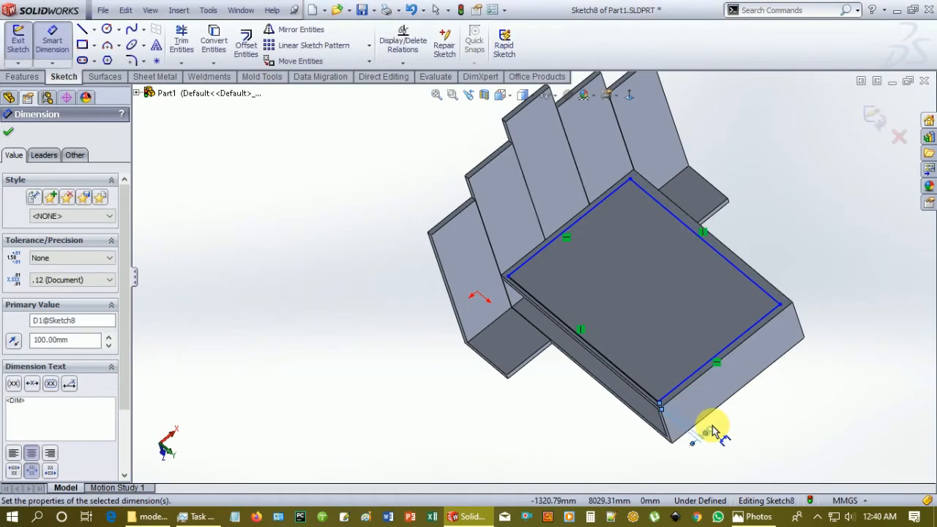
left_click(699, 375)
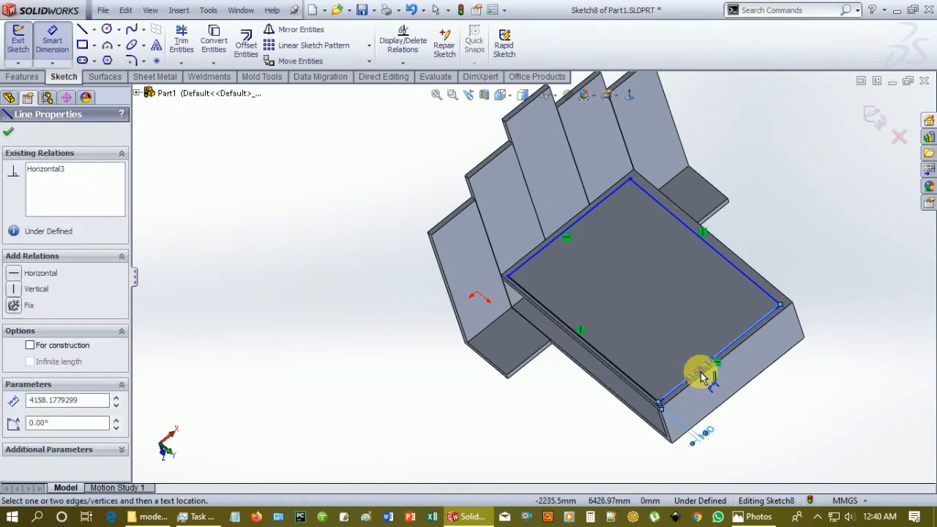
left_click(857, 290)
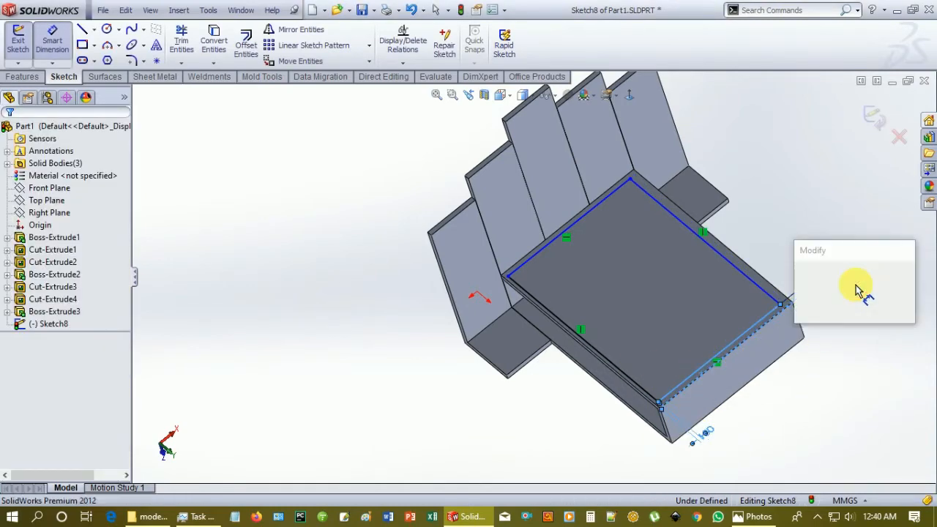
type("100")
key("Return")
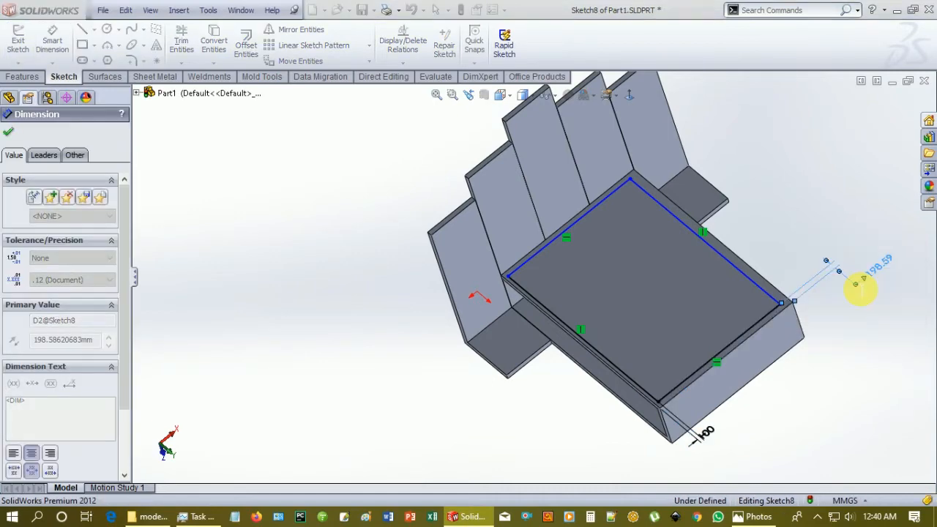
Step: Dimension the rectangle 100 mm from the bed's right long edge and 10 mm from the headboard edge
left_click(752, 269)
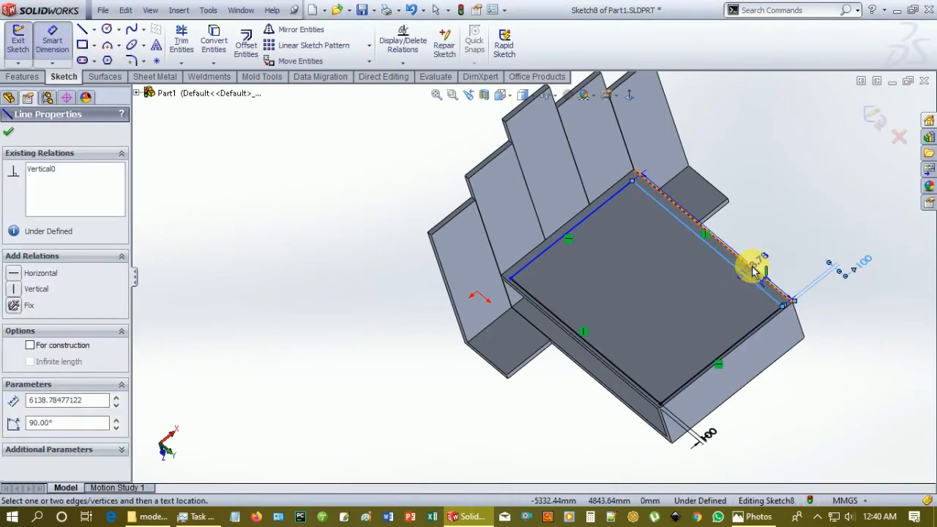
left_click(780, 224)
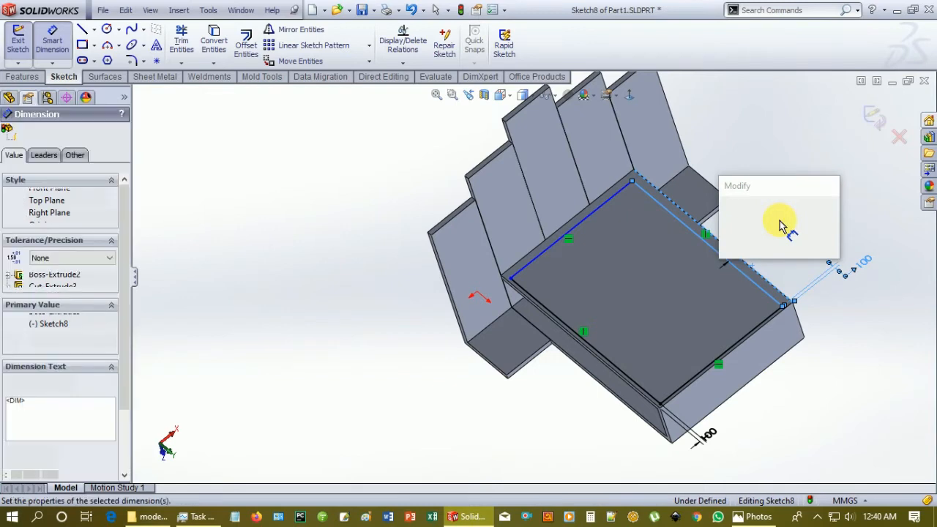
type("100")
key("Return")
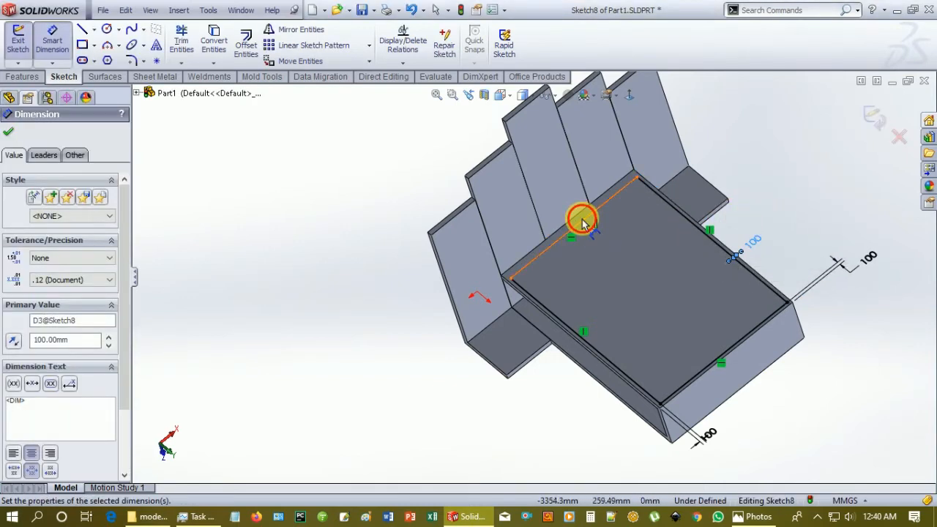
left_click(582, 224)
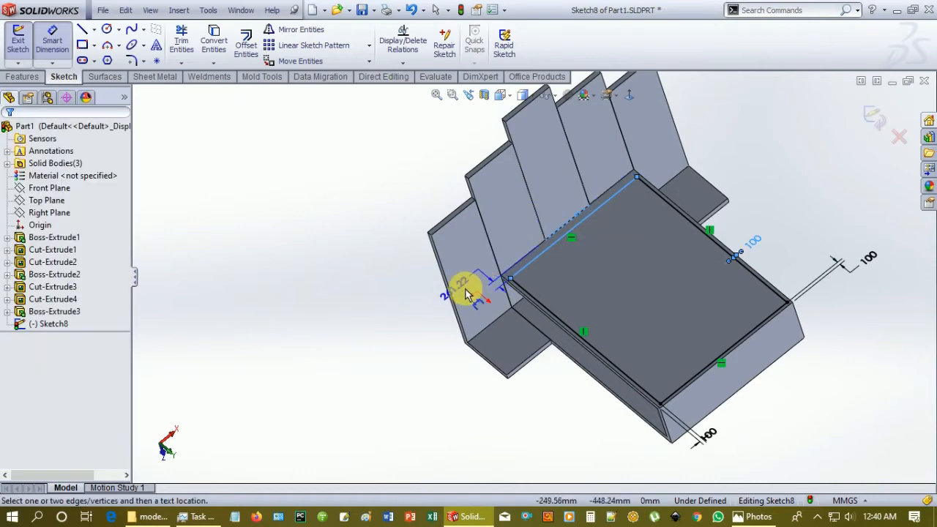
left_click(387, 356)
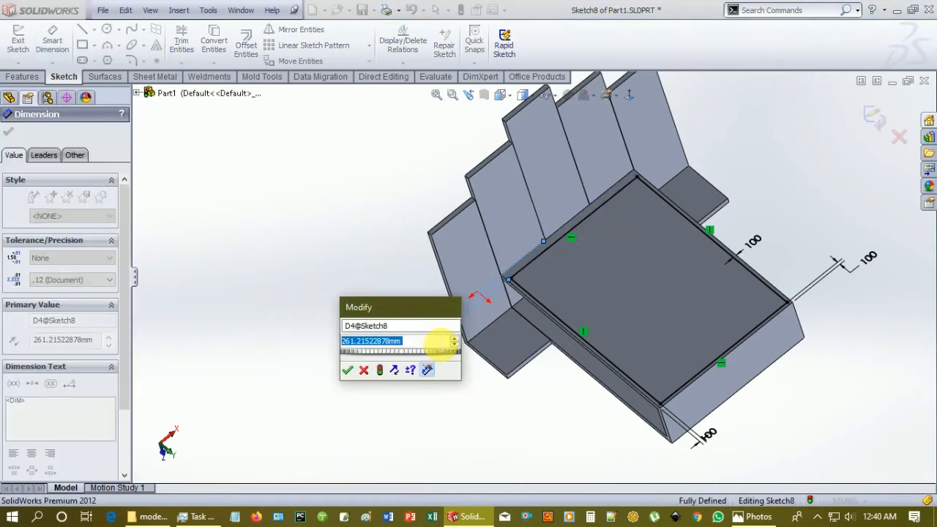
type("10")
key("Return")
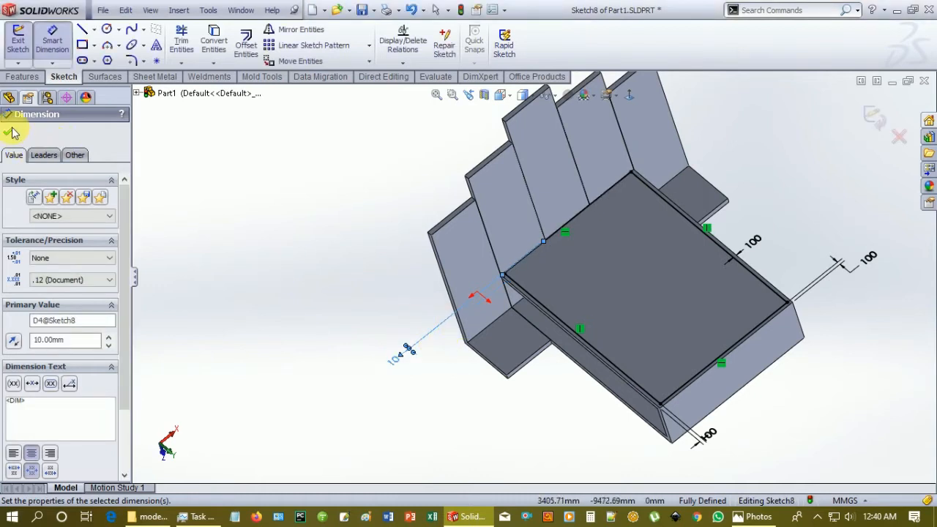
Step: Cut the rectangle into the bed's top as a blind extruded cut 100 mm deep for the mattress recess
left_click(9, 132)
left_click(22, 76)
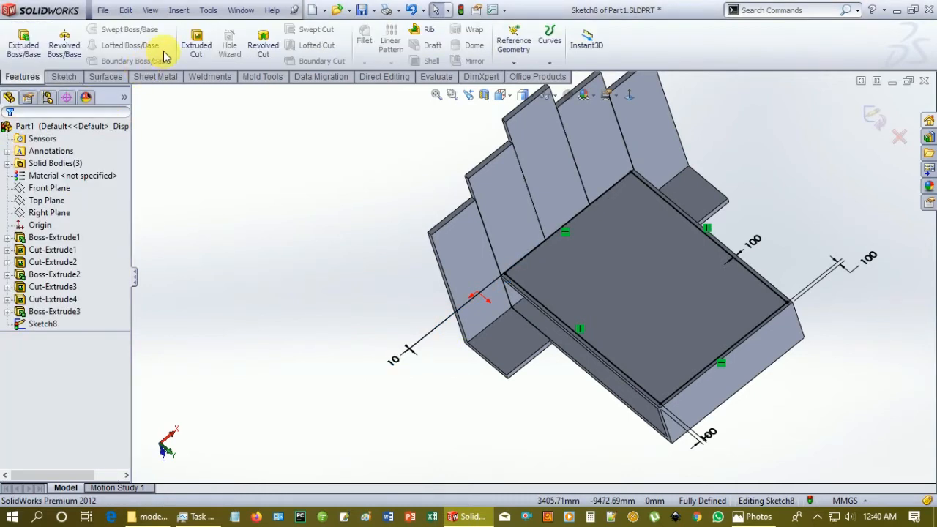
left_click(197, 42)
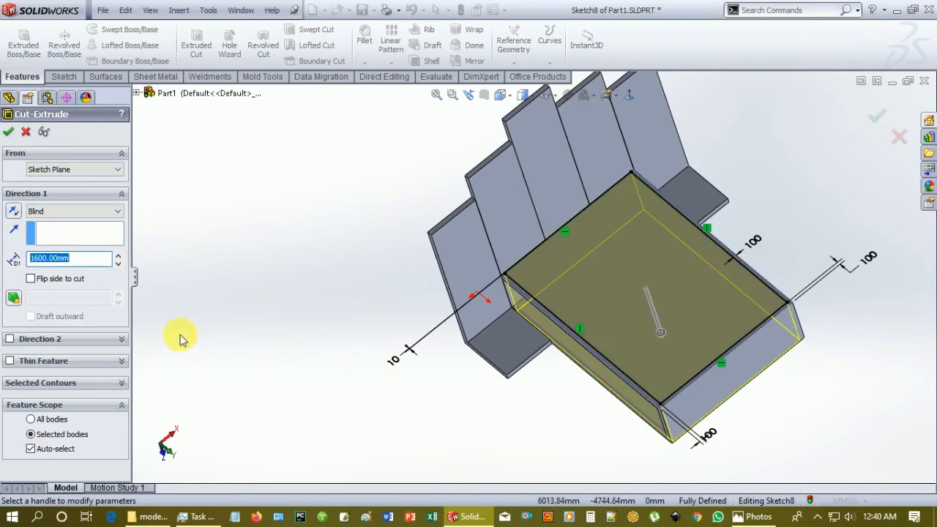
middle_click_drag(321, 359, 327, 359)
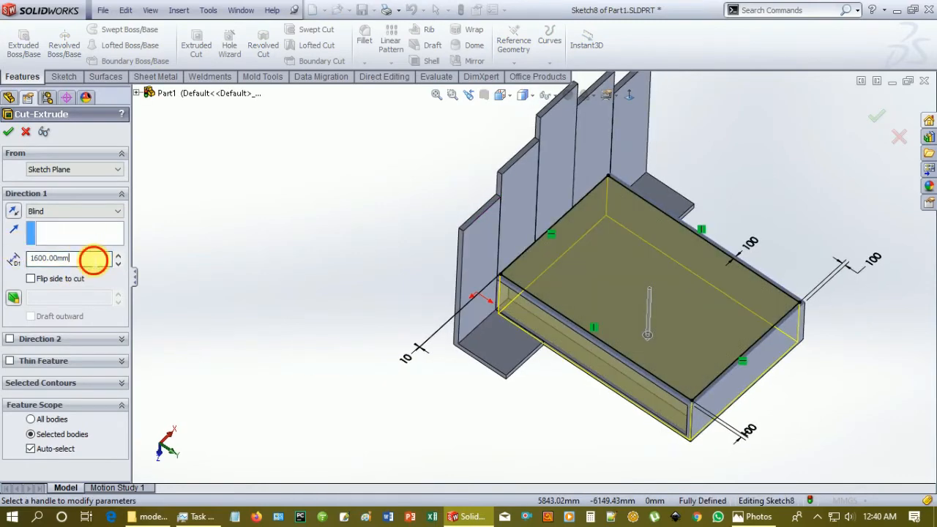
key("Return")
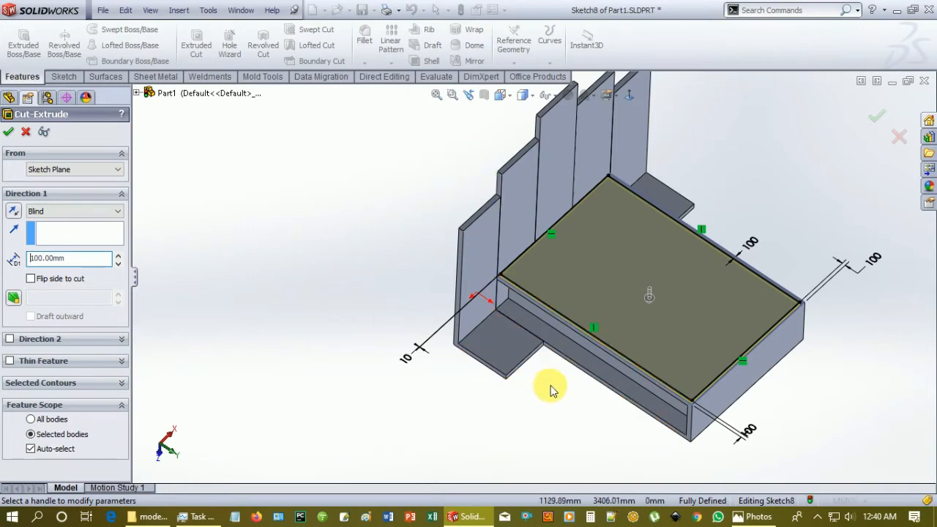
middle_click_drag(527, 414, 575, 414)
left_click(8, 133)
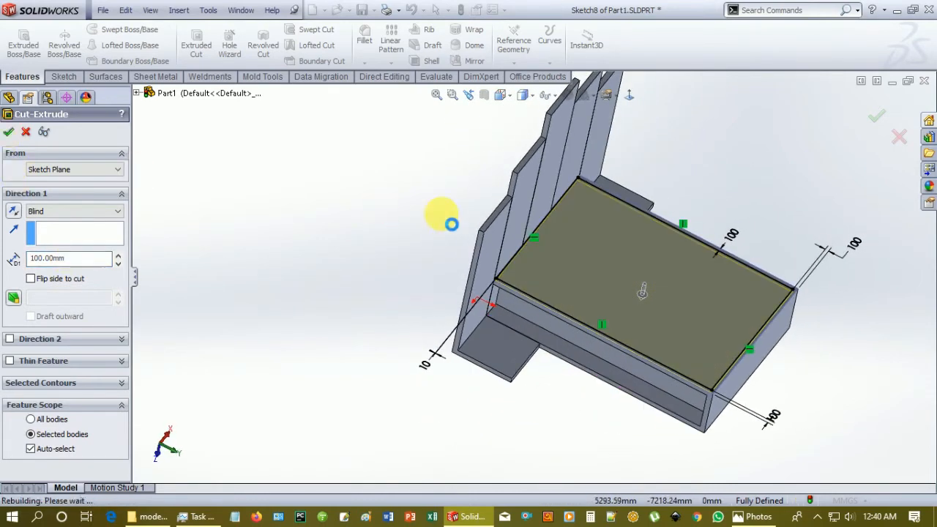
Step: Check the bed's foot end in the reference photo and start a sketch on the model's foot-end face, viewed straight on
middle_click_drag(837, 329, 786, 253)
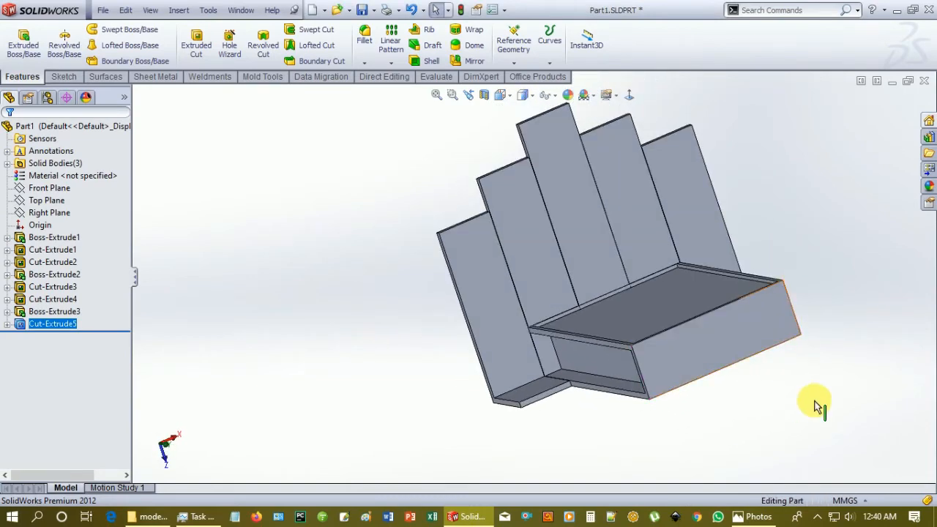
left_click(758, 518)
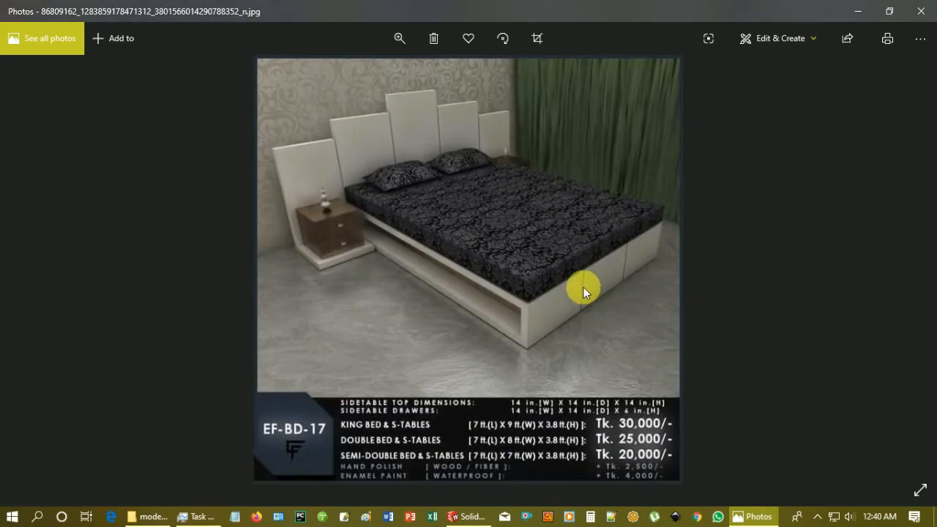
scroll(584, 287, "up", 3, "ctrl")
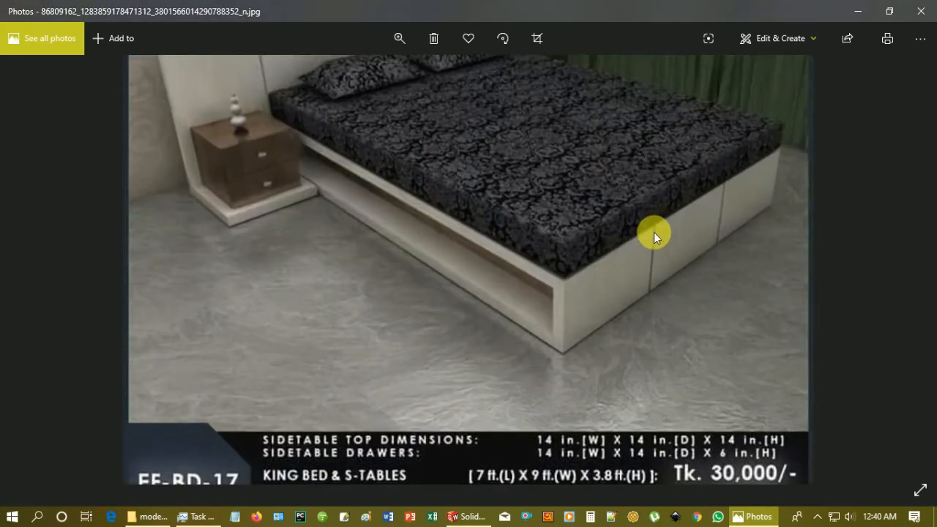
left_click(855, 11)
middle_click_drag(826, 387, 685, 342)
left_click(683, 342)
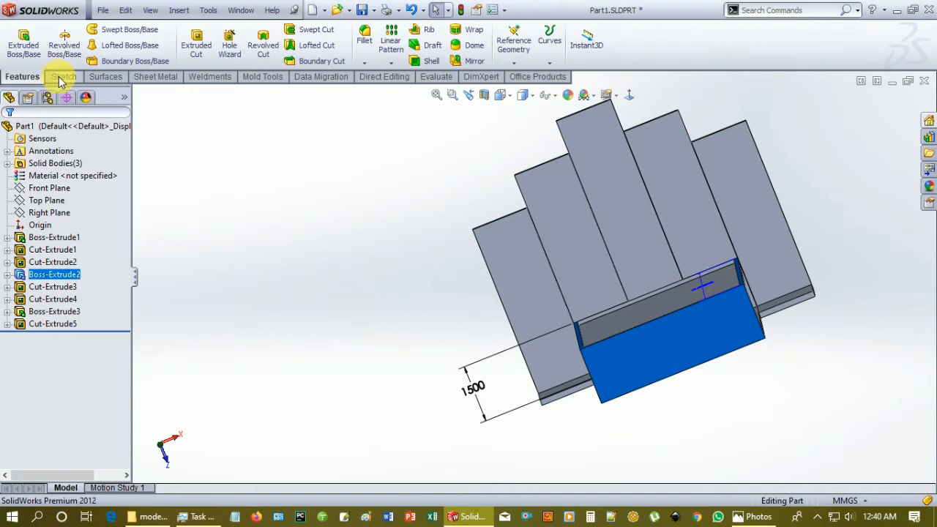
left_click(675, 353)
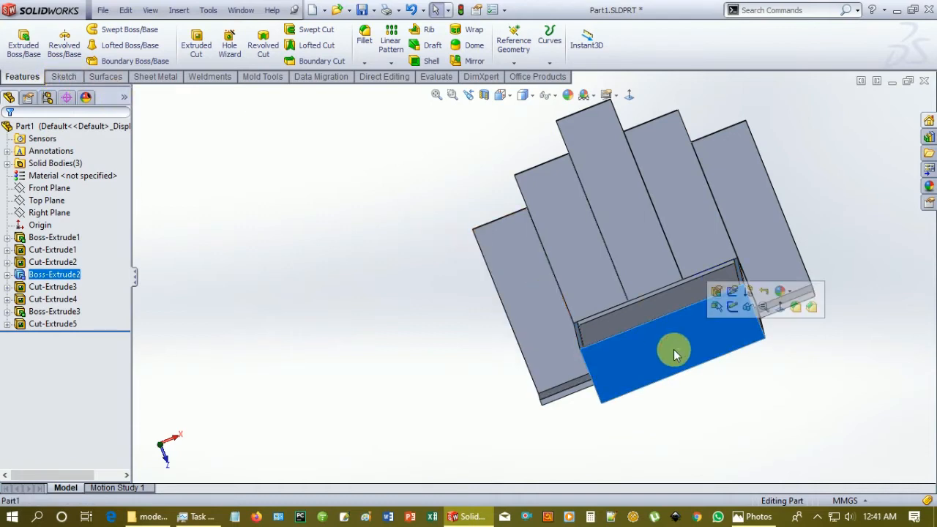
left_click(732, 306)
scroll(747, 289, "down", 3)
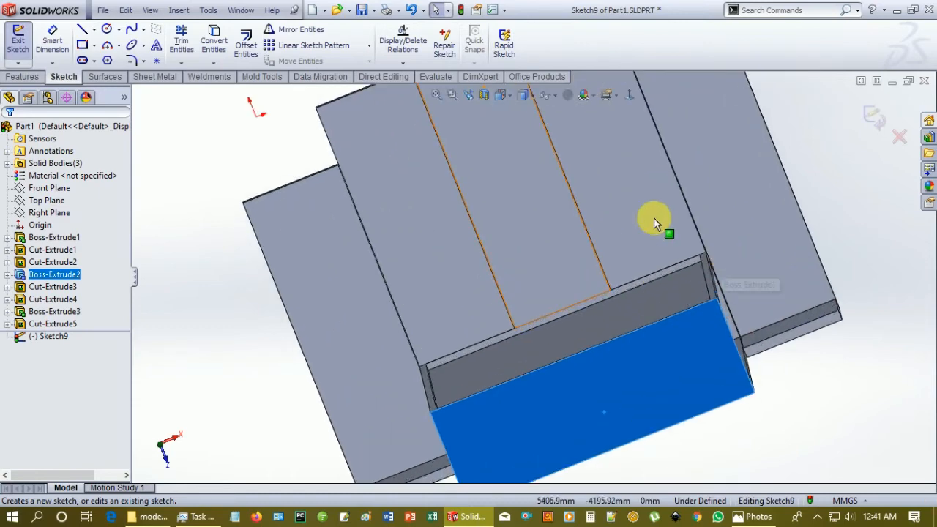
left_click(629, 96)
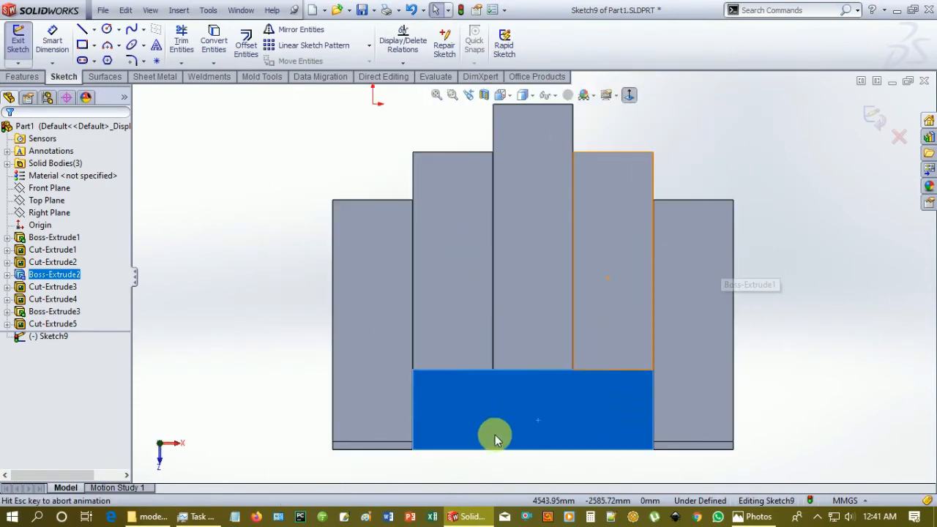
left_click(849, 245)
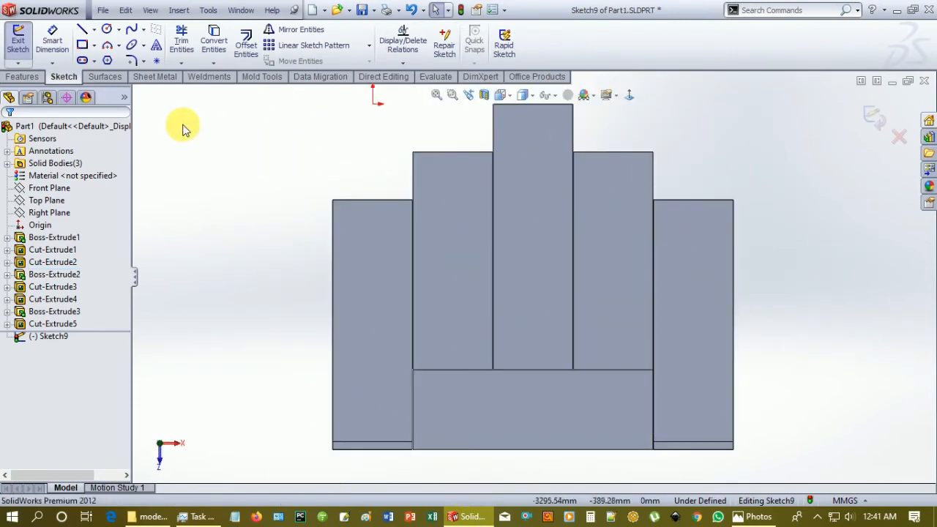
Step: Draw two narrow 1500 mm high rectangles, about 36 and 55 mm wide, across the foot-end face in line with the middle headboard panel's two seams
left_click(82, 46)
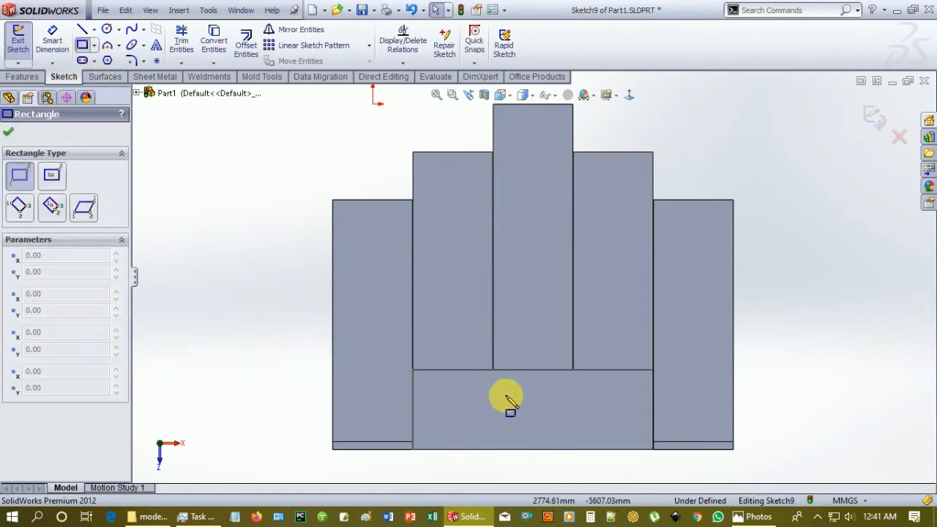
scroll(493, 381, "down", 3)
scroll(494, 382, "down", 3)
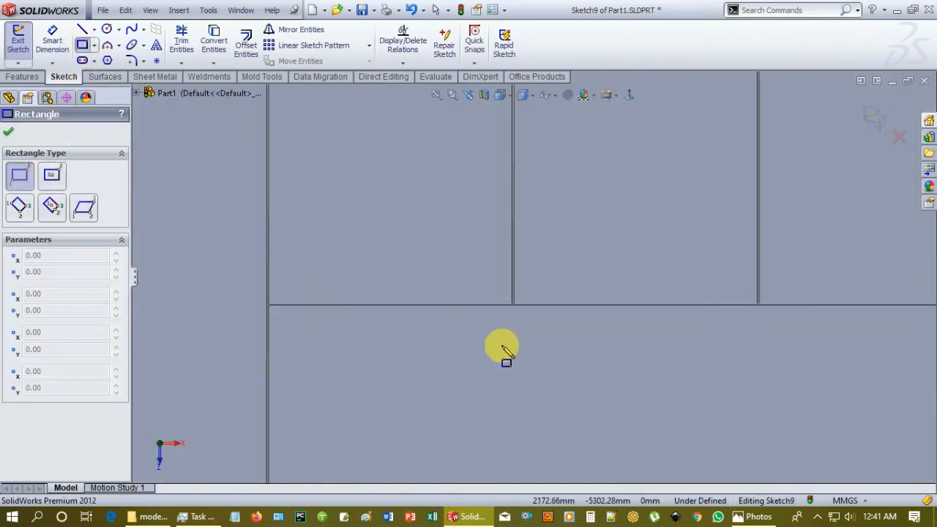
left_click(513, 304)
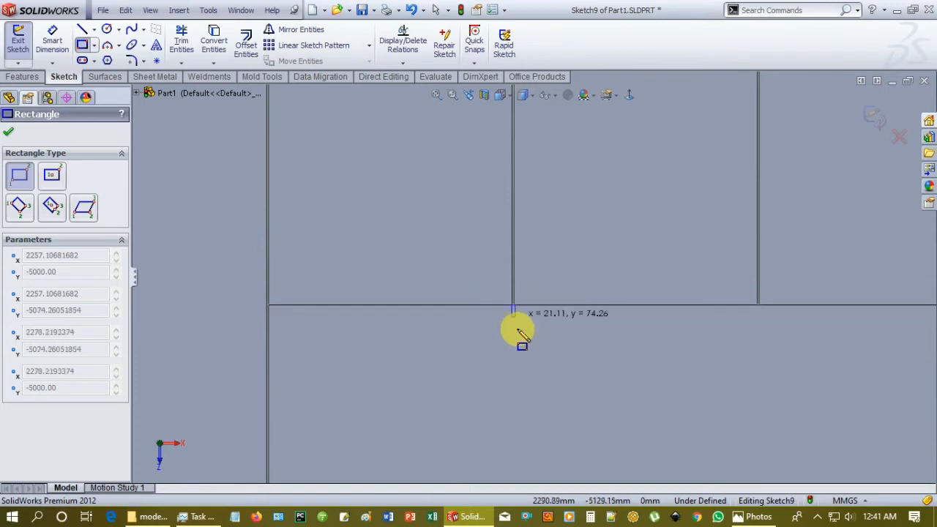
scroll(533, 432, "up", 3)
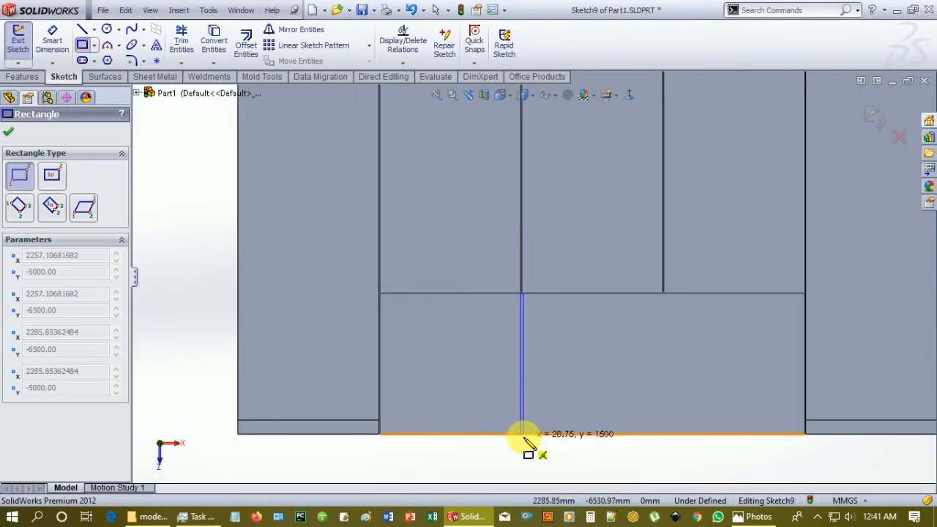
left_click(525, 437)
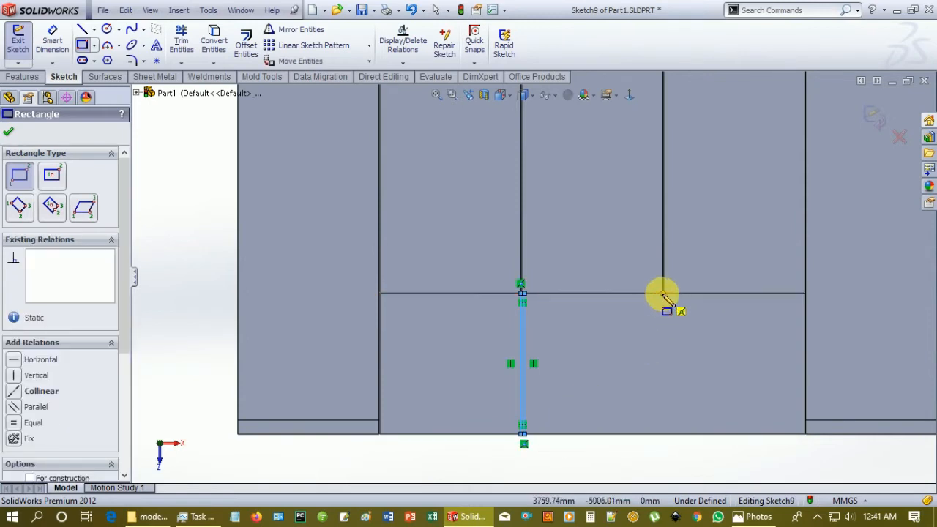
left_click(664, 293)
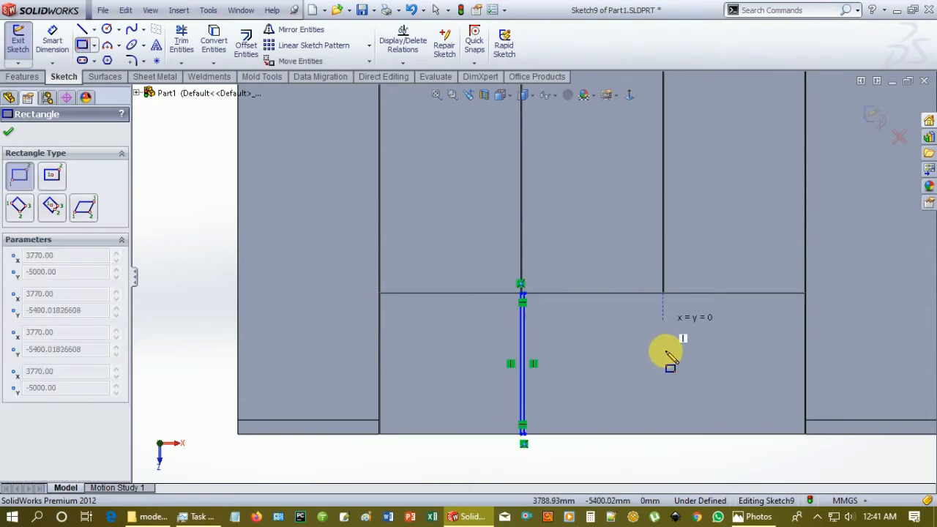
left_click(669, 434)
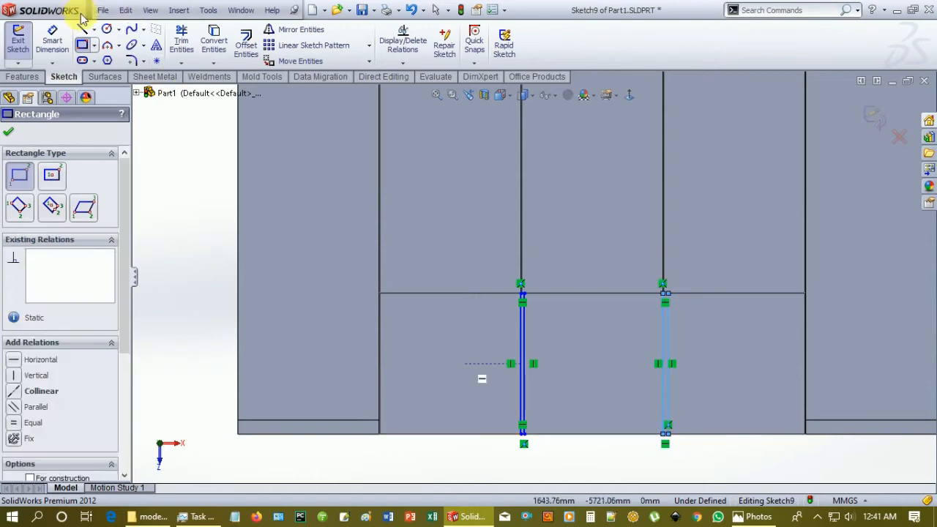
left_click(64, 48)
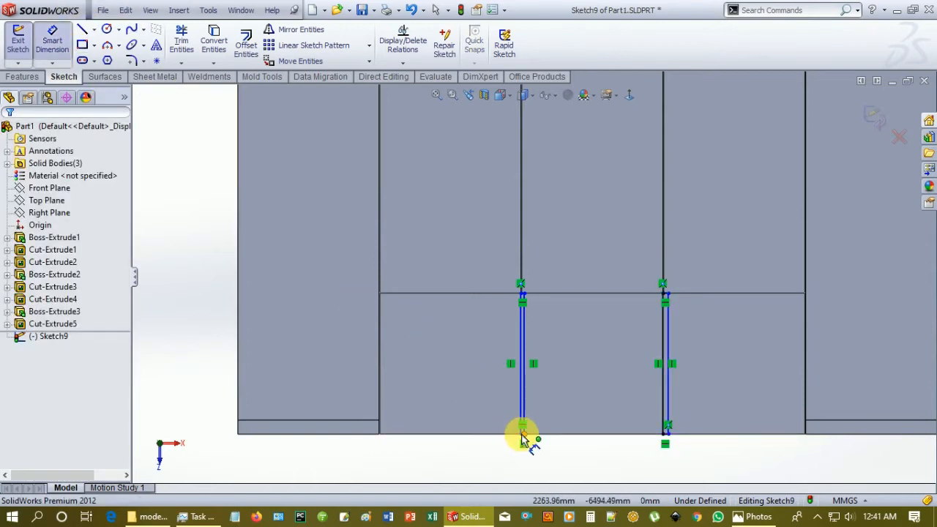
scroll(524, 432, "down", 5)
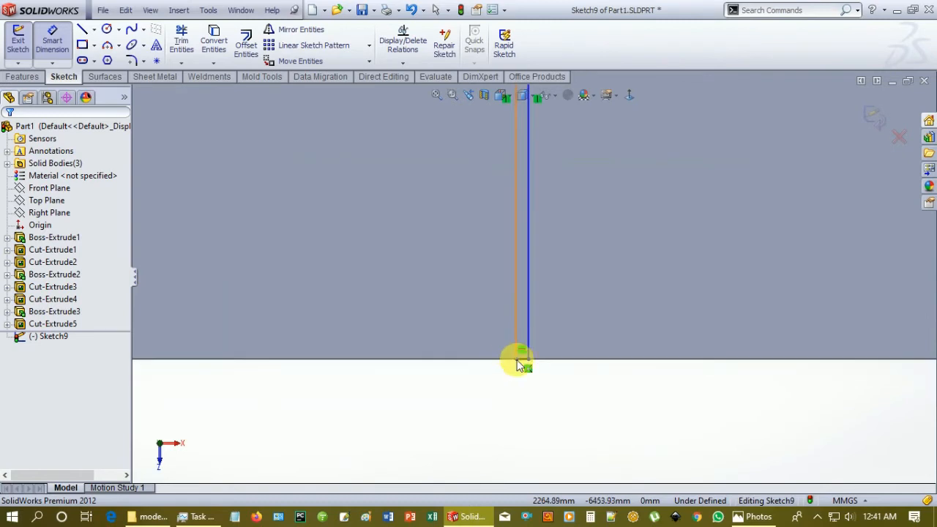
left_click(522, 364)
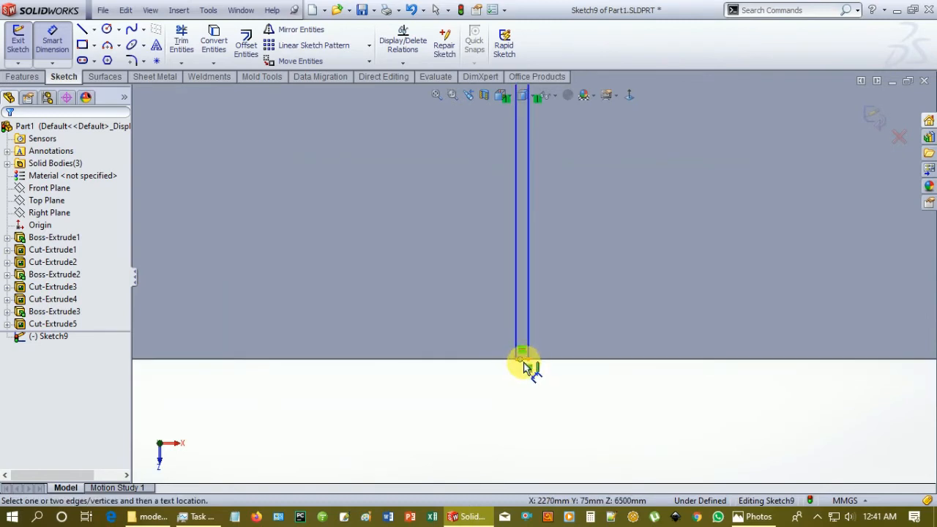
left_click(523, 364)
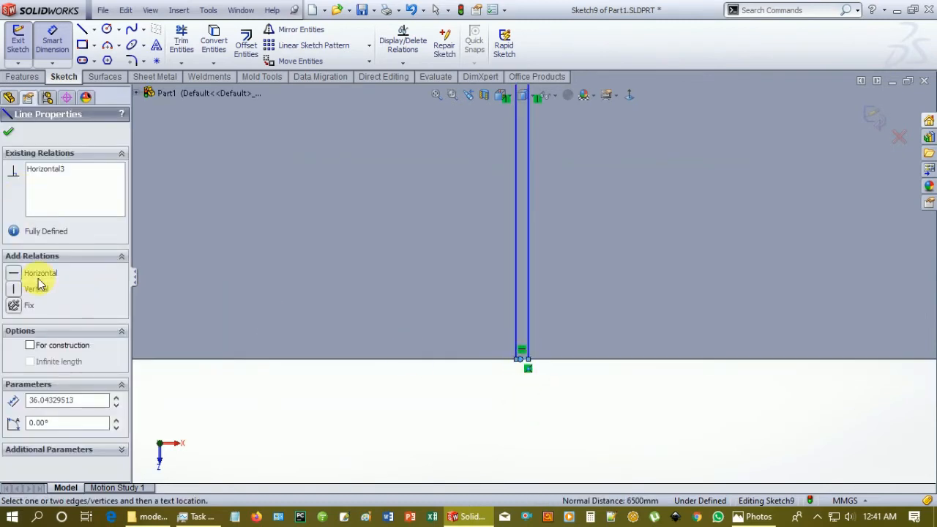
left_click(50, 33)
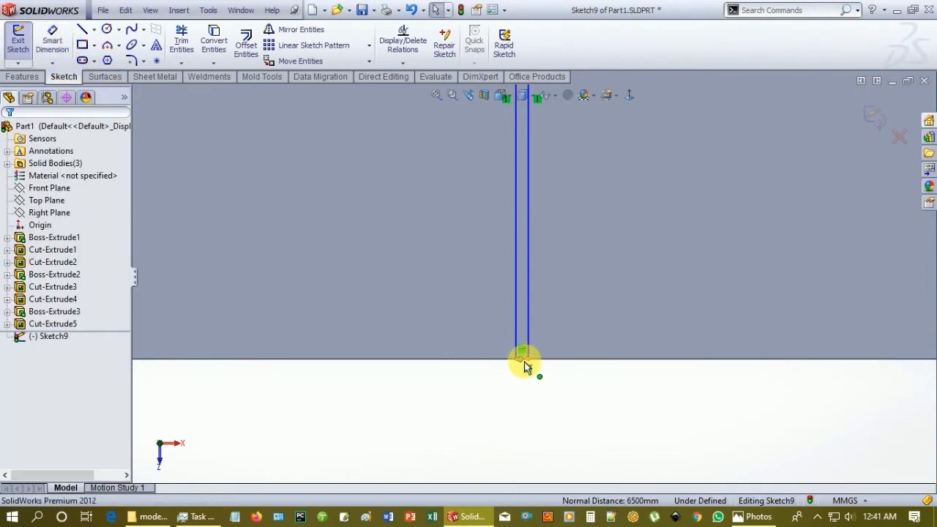
left_click(523, 360)
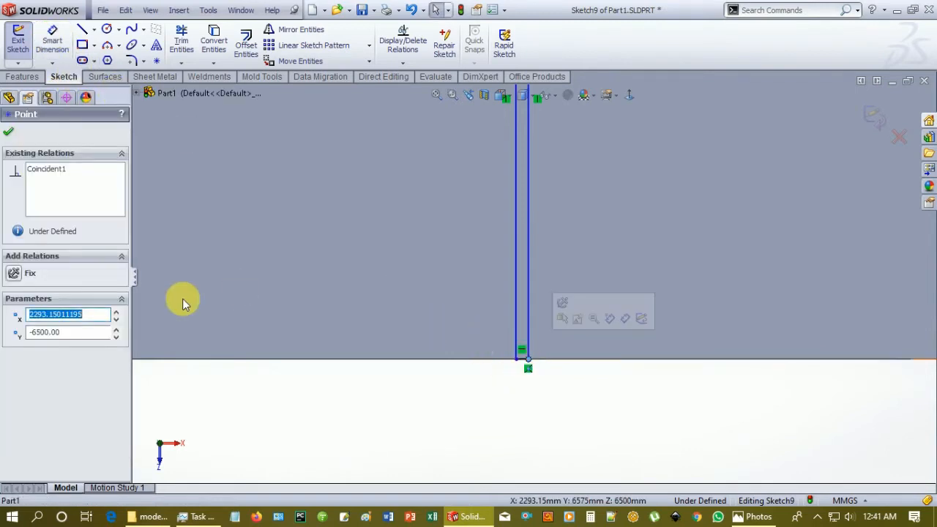
Step: Dimension the left narrow rectangle's width as 10 mm along the bottom edge of the foot-end face
left_click(50, 33)
scroll(534, 383, "down", 4)
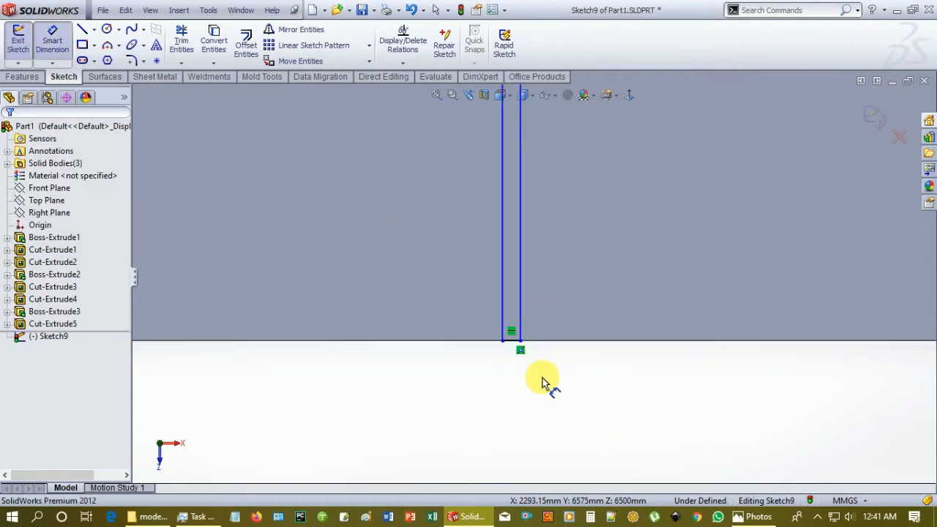
left_click(503, 321)
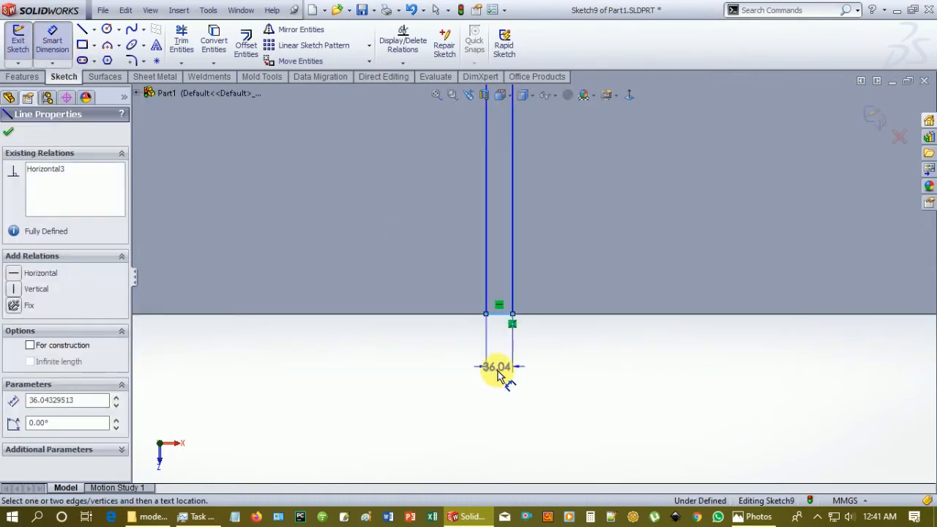
left_click(497, 373)
type("10")
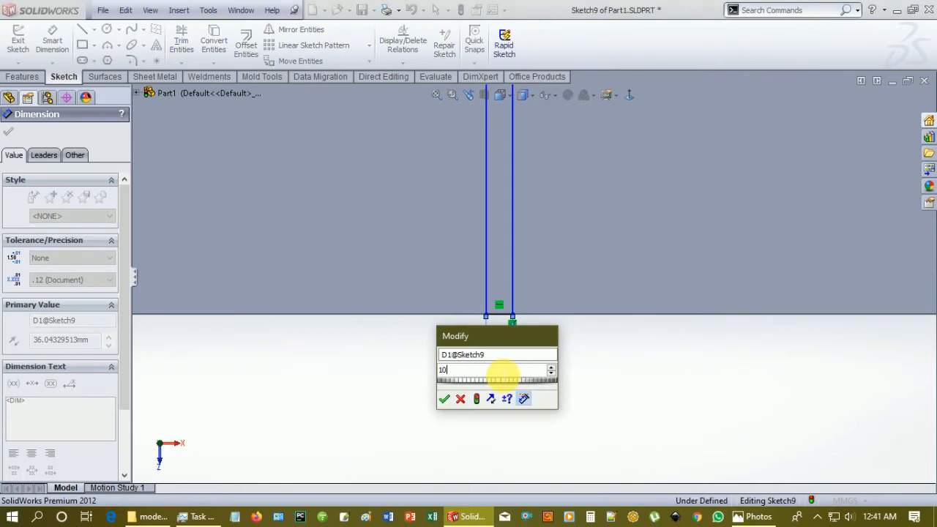
key("Return")
Step: Dimension the right narrow rectangle's width as 10 mm along the bottom edge and finish dimensioning
scroll(550, 324, "up", 2)
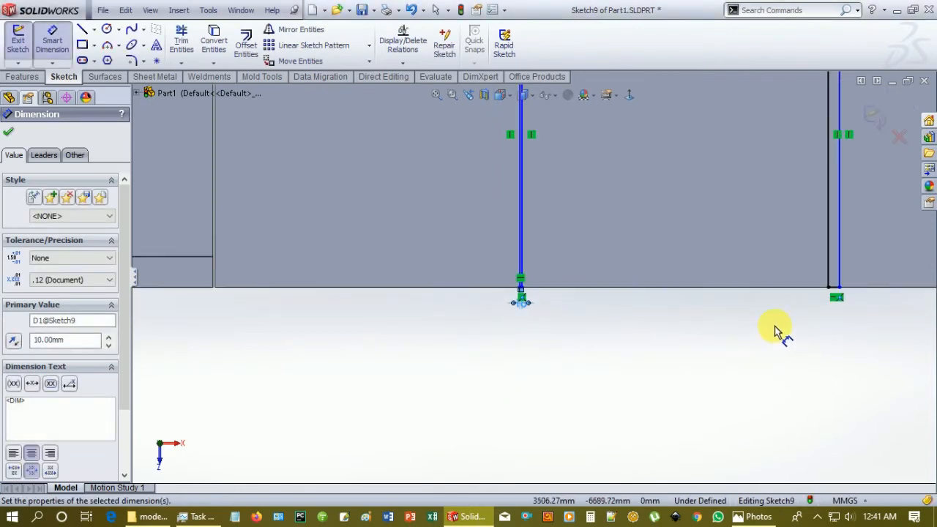
left_click(837, 293)
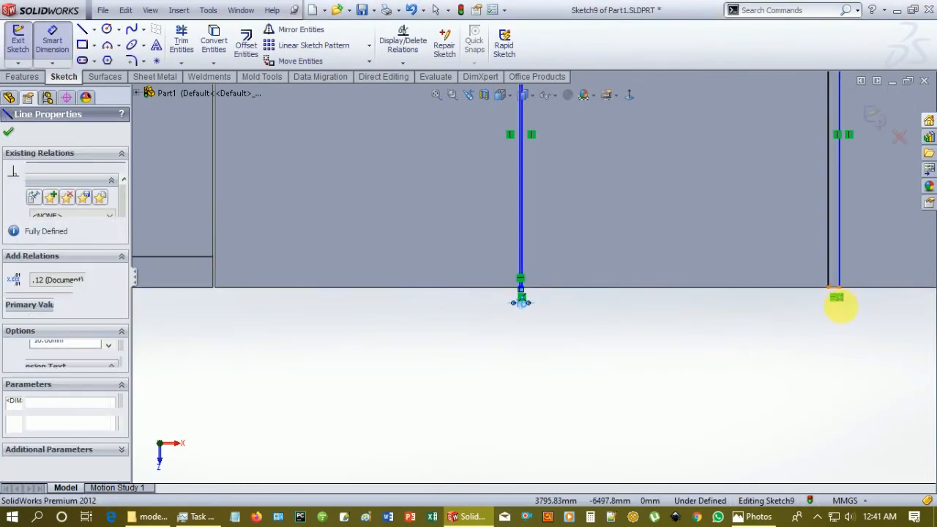
left_click(844, 330)
type("10")
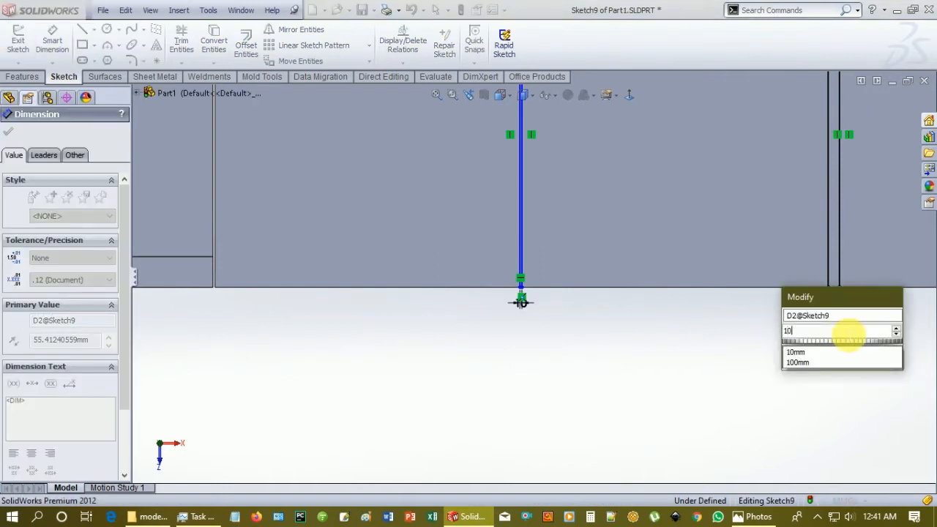
key("Return")
scroll(772, 291, "up", 5)
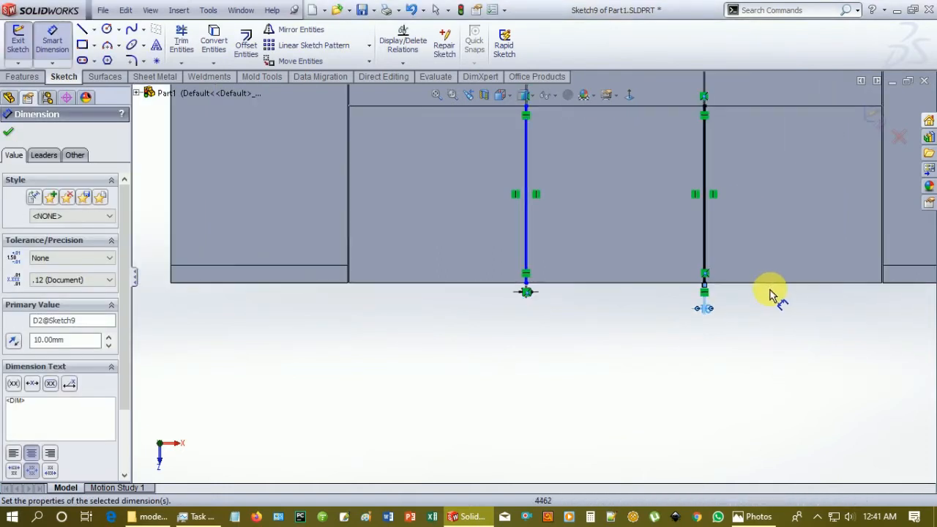
middle_click_drag(612, 375, 650, 380)
key("Escape")
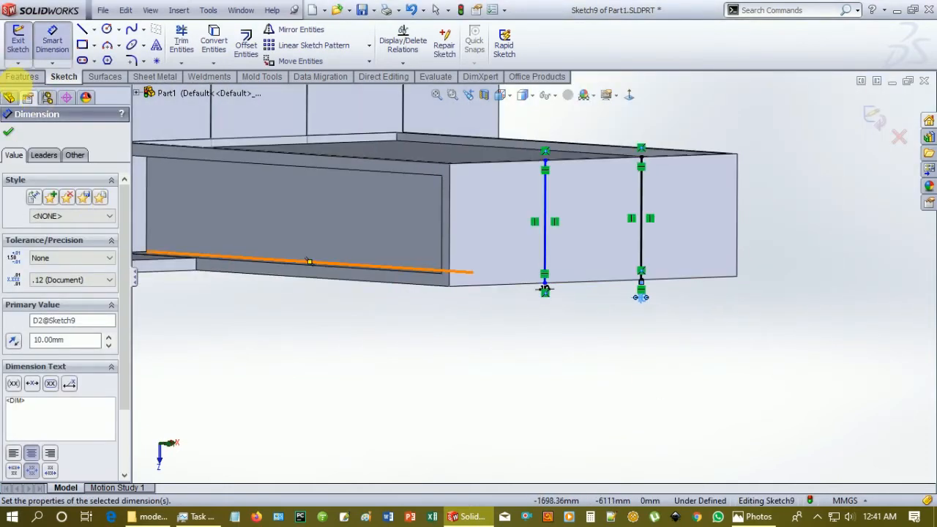
Step: Cut both narrow rectangles into the bed's foot end as a blind extruded cut 100 mm deep
left_click(22, 76)
left_click(195, 43)
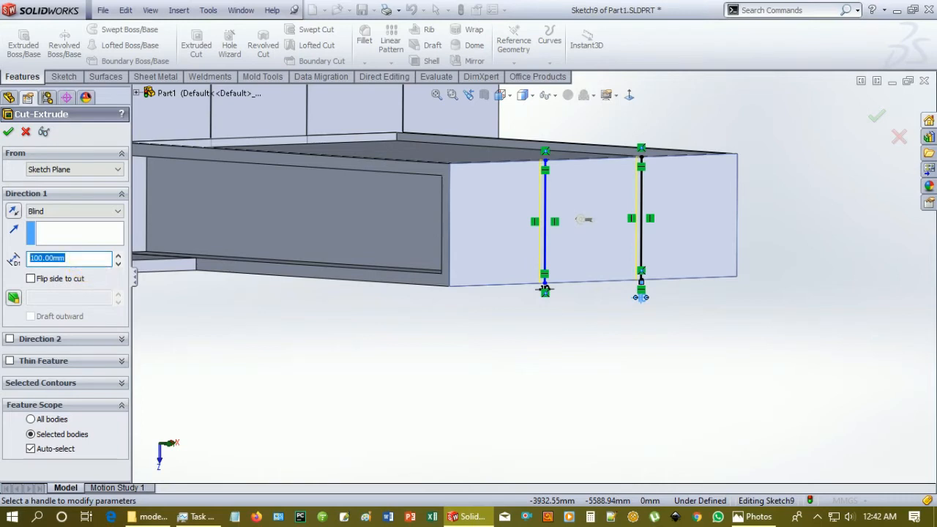
left_click(12, 131)
middle_click_drag(557, 360, 533, 210)
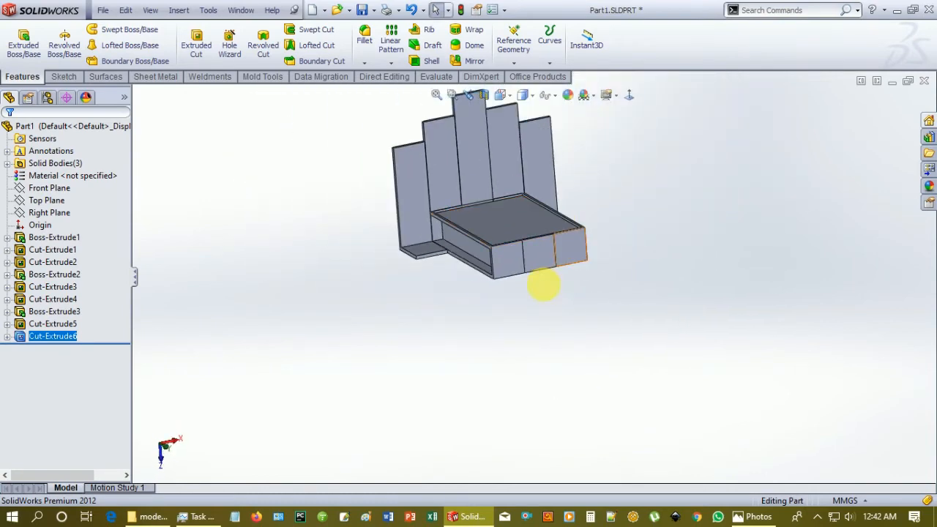
middle_click_drag(544, 287, 579, 300)
Step: View the bed in the Shaded display style without edges and return it to Shaded With Edges
left_click(532, 96)
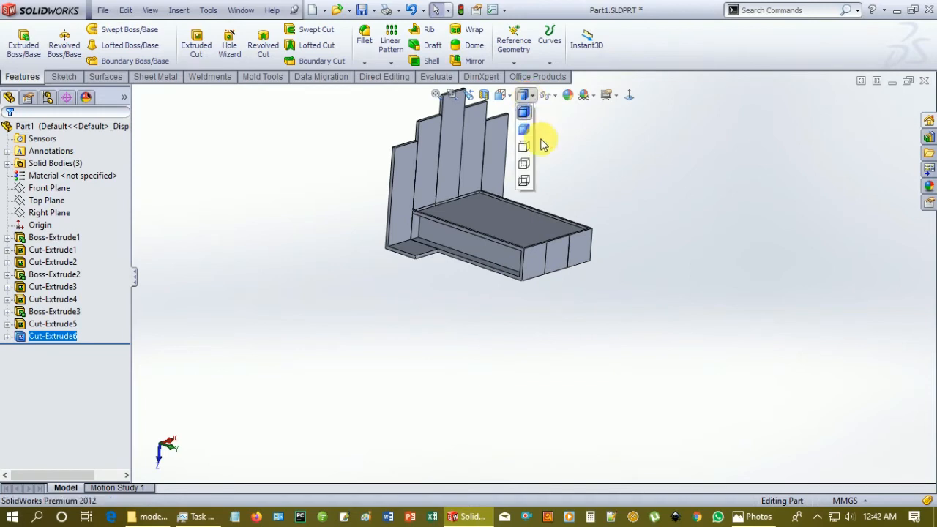
left_click(524, 133)
middle_click_drag(490, 245, 490, 175)
scroll(490, 175, "down", 3)
scroll(490, 173, "down", 2)
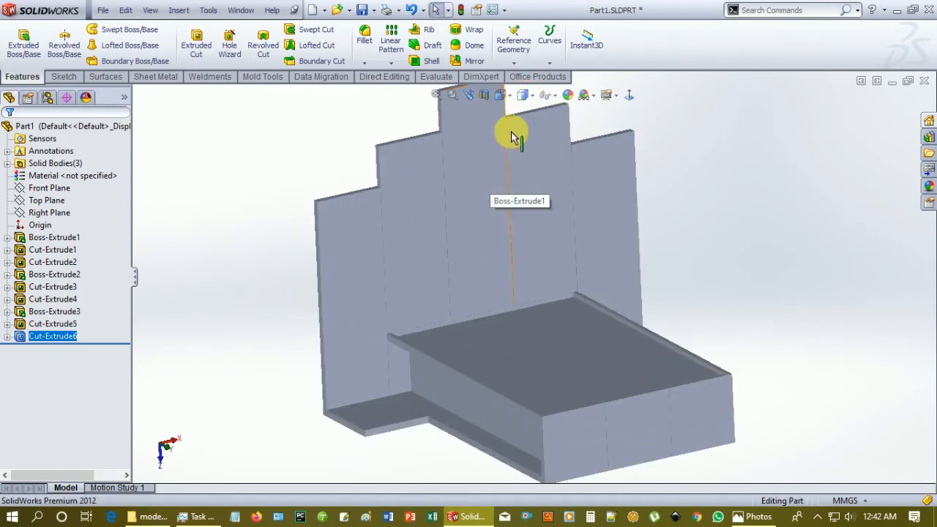
scroll(516, 117, "down", 2)
left_click(523, 96)
left_click(524, 113)
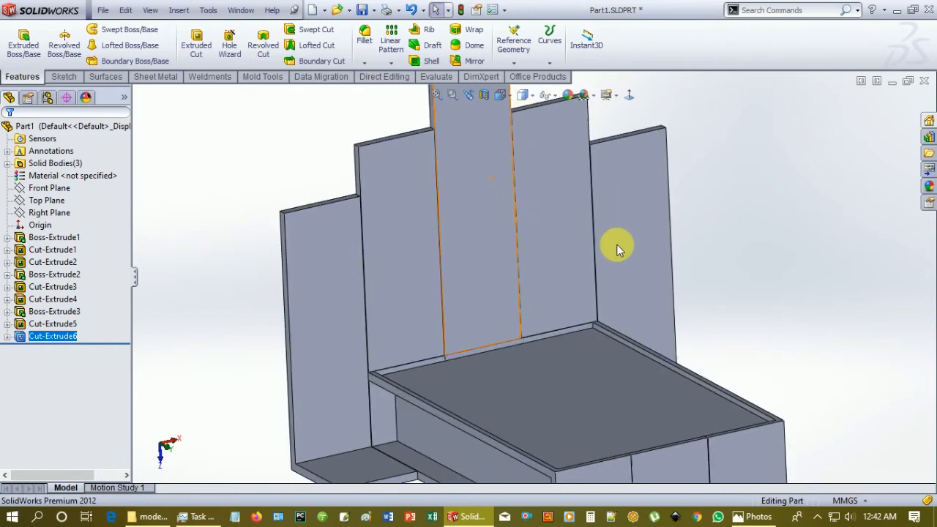
scroll(628, 255, "up", 2)
scroll(511, 207, "up", 2)
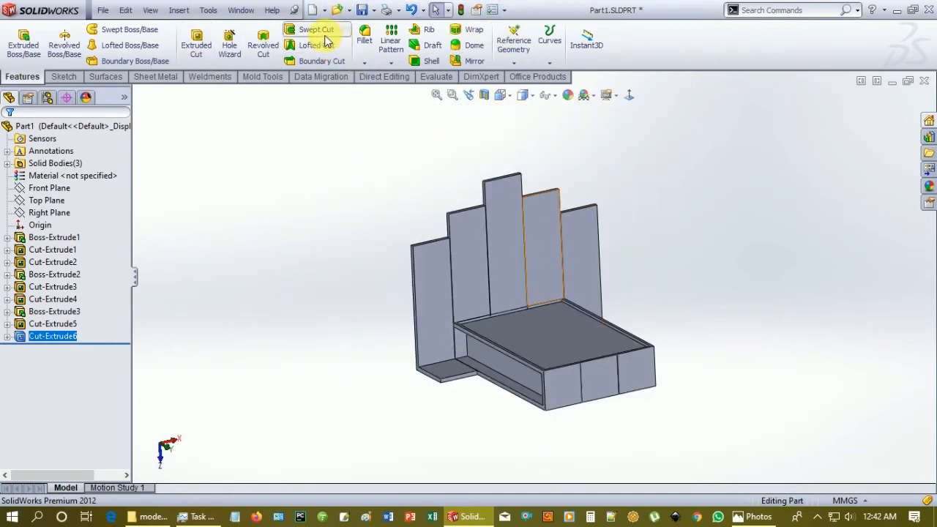
Step: Open the part's material editor and expand the Woods category of the SolidWorks materials
left_click(65, 176)
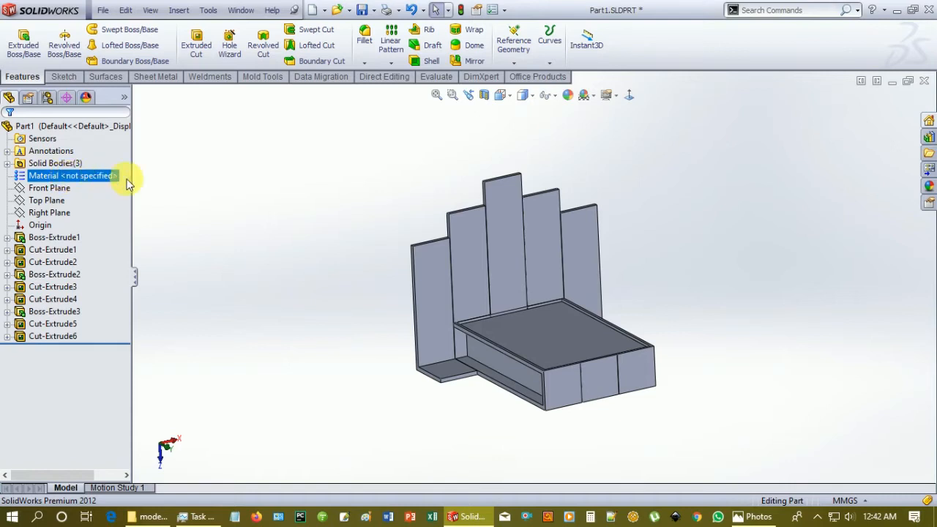
right_click(93, 184)
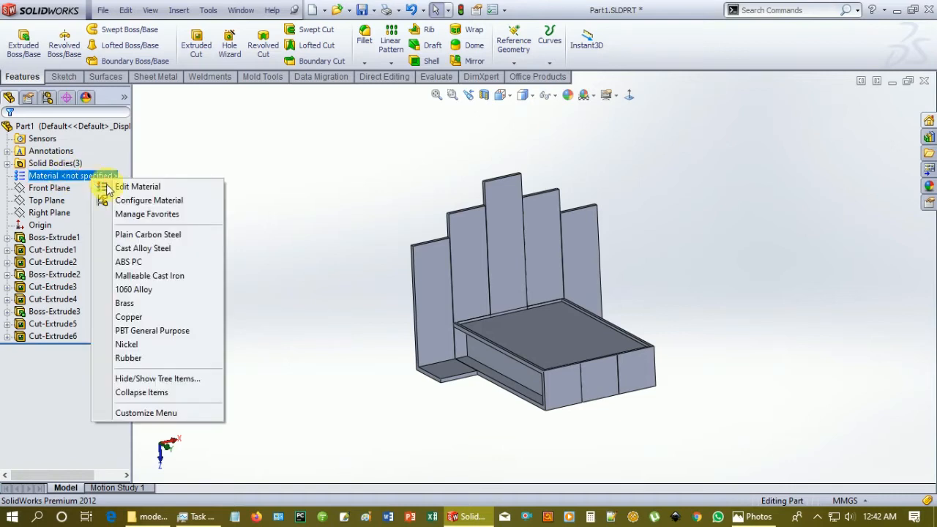
left_click(110, 188)
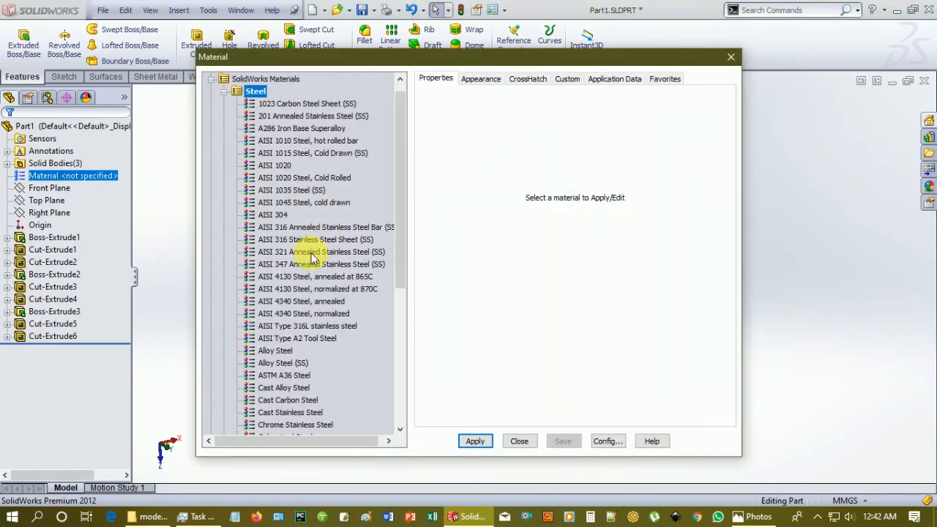
scroll(313, 256, "down", 7)
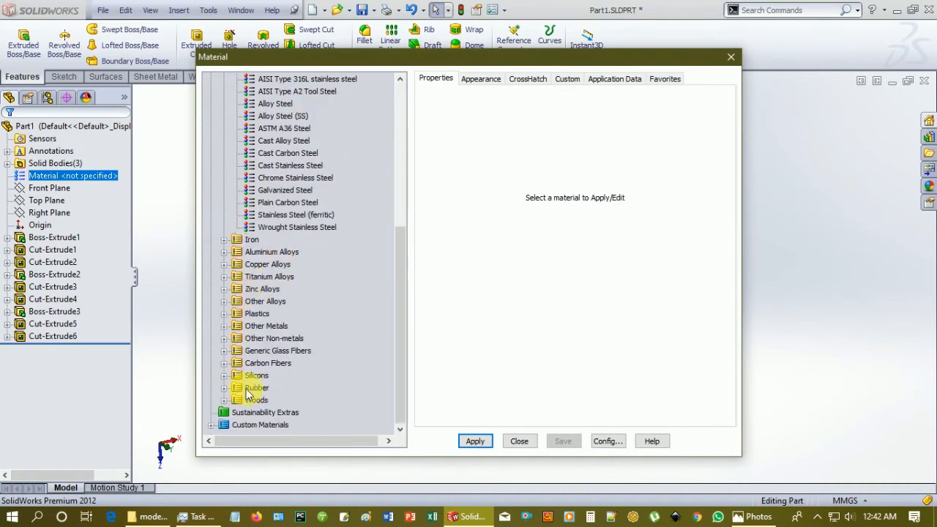
left_click(225, 401)
left_click(258, 326)
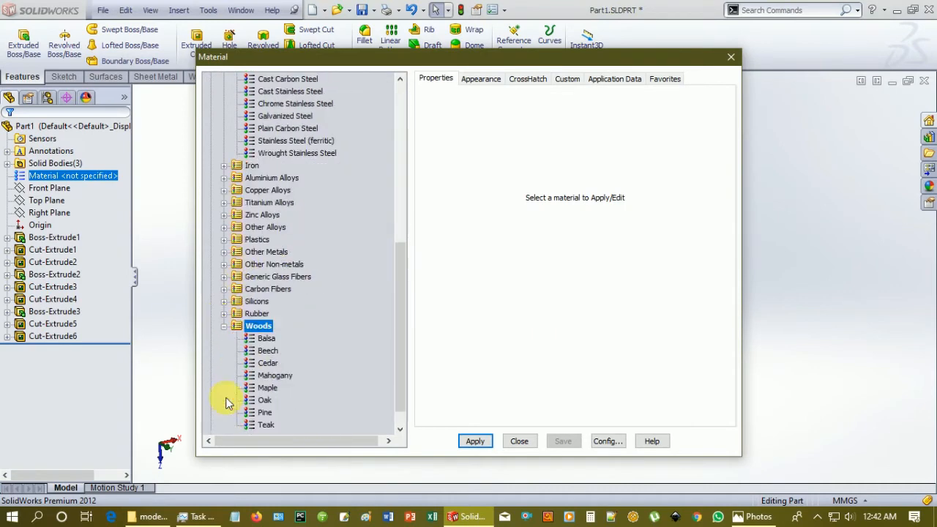
Step: Try Balsa, Beech, Cedar and Mahogany in turn as the bed's material, with the material window moved off the model
left_click(266, 338)
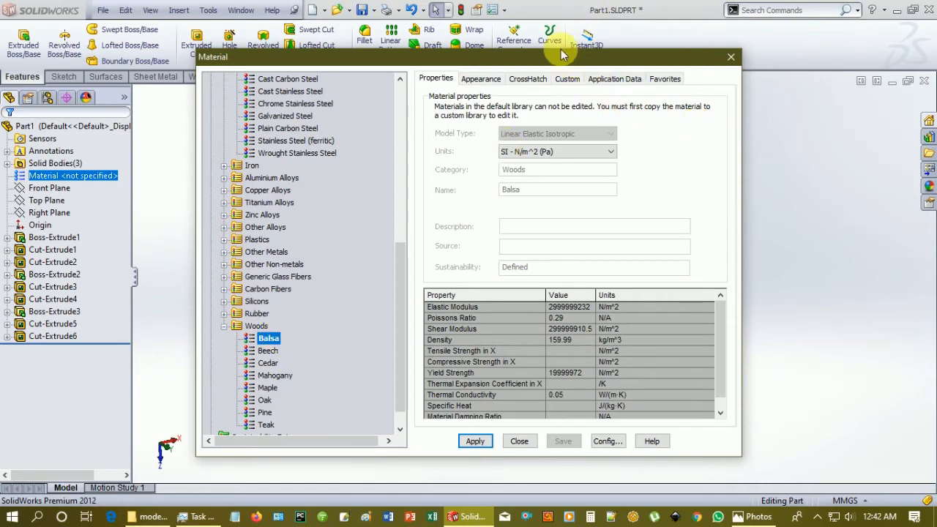
left_click_drag(537, 55, 827, 66)
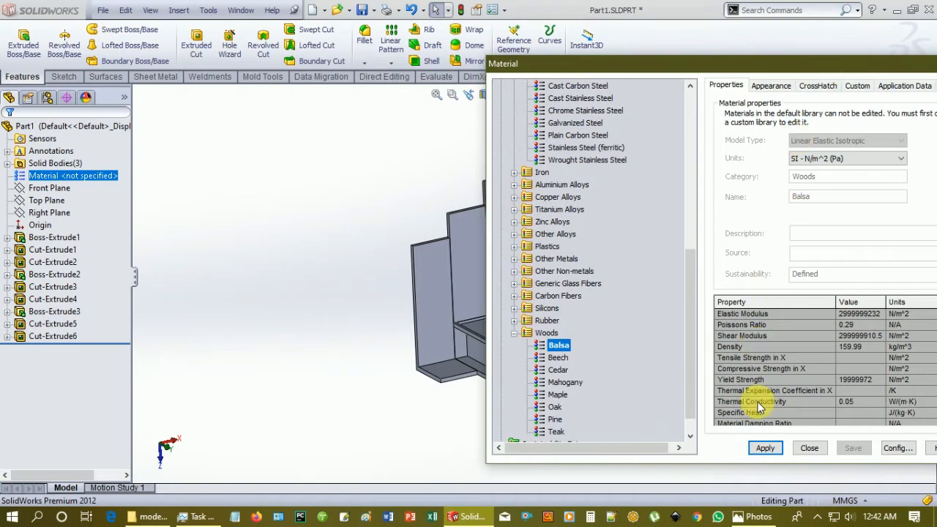
left_click(765, 448)
left_click(558, 358)
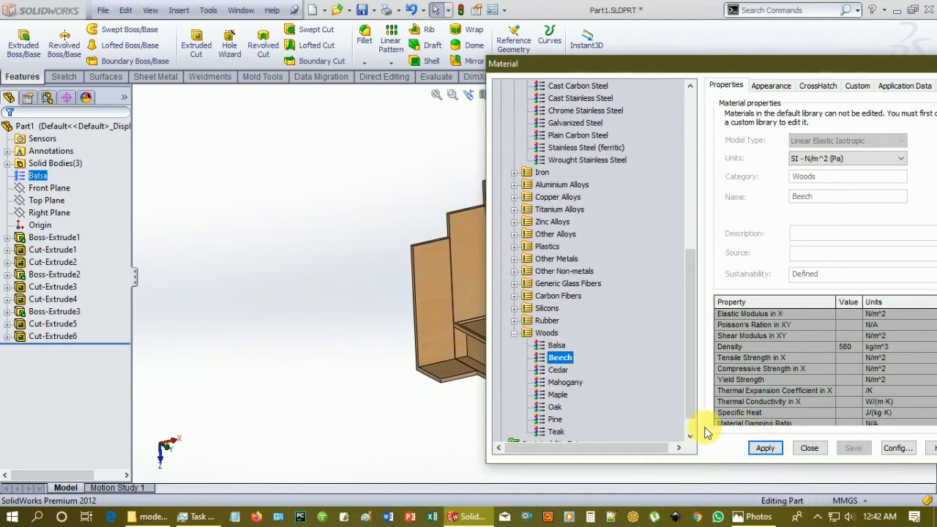
left_click(765, 448)
left_click(558, 371)
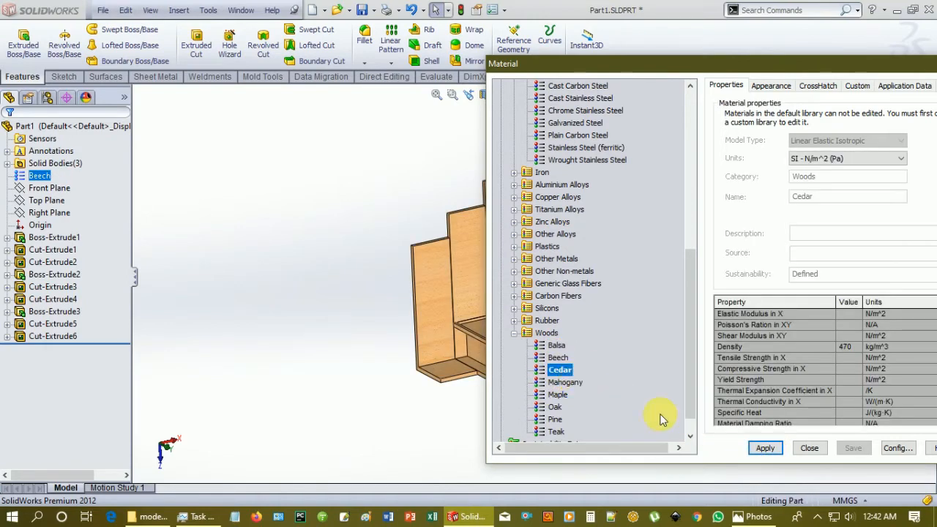
left_click(767, 452)
left_click(565, 382)
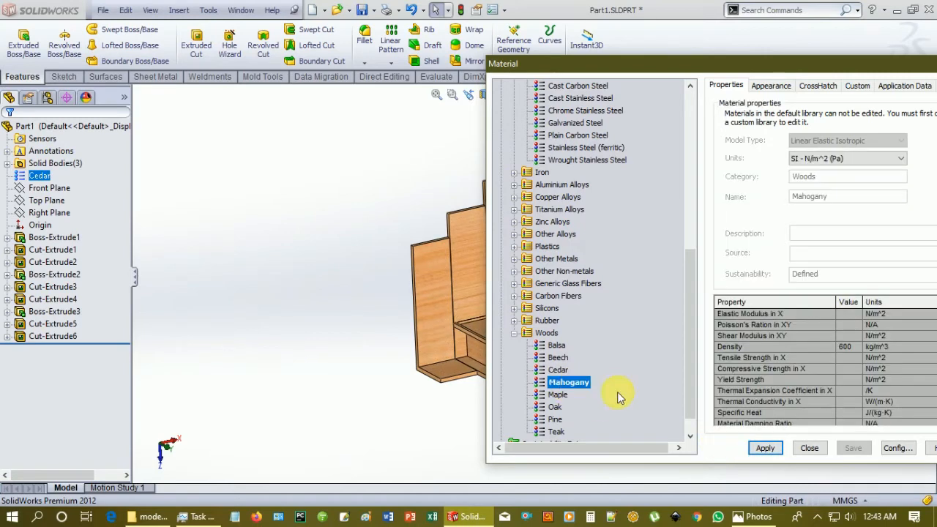
left_click(764, 449)
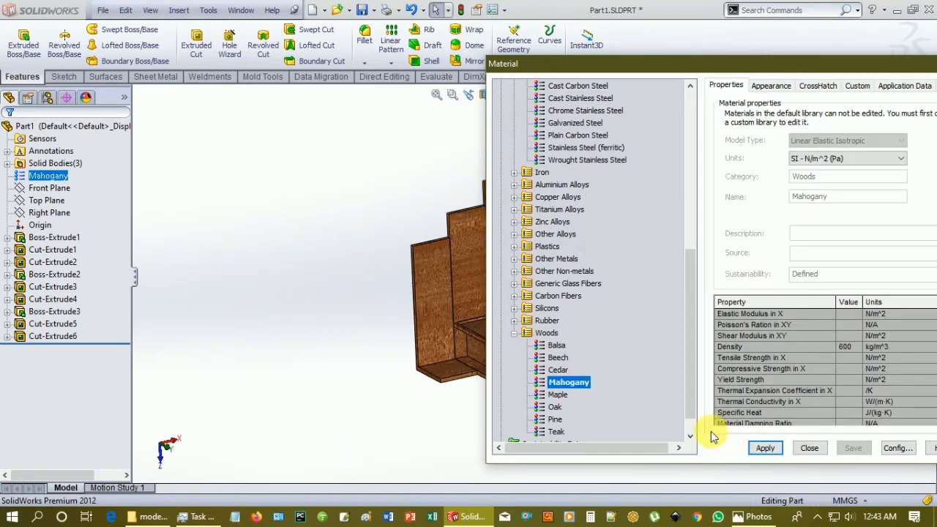
left_click(764, 449)
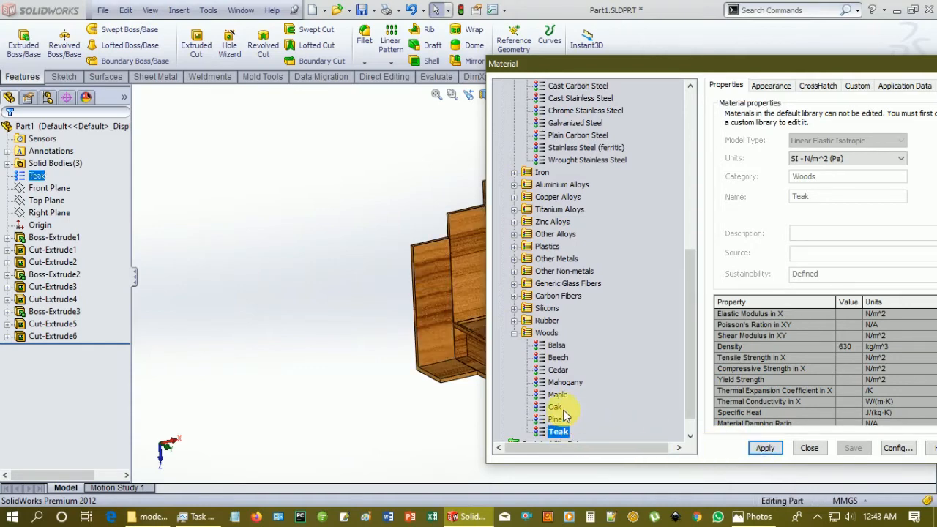
Step: Try Oak as the bed's material
left_click(555, 407)
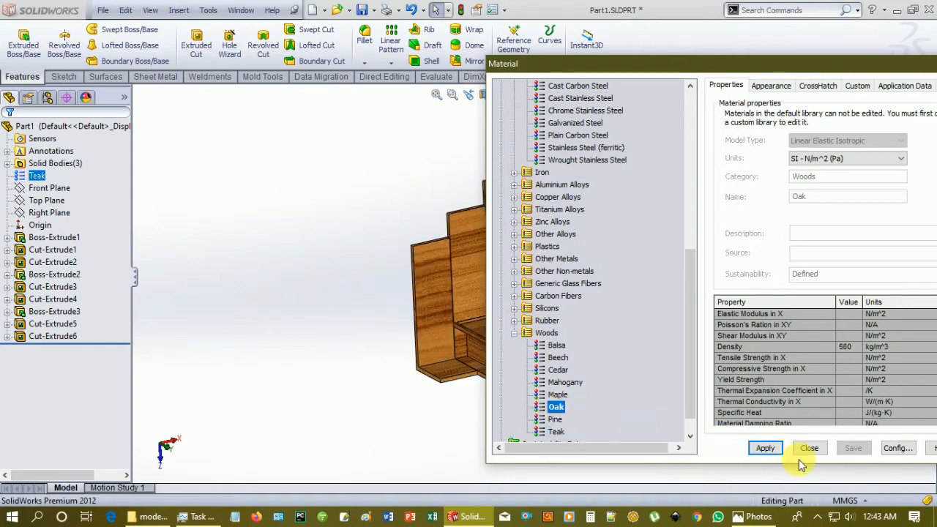
left_click(773, 451)
left_click(568, 395)
Step: Apply Teak as the bed's material and close the material editor
left_click(568, 432)
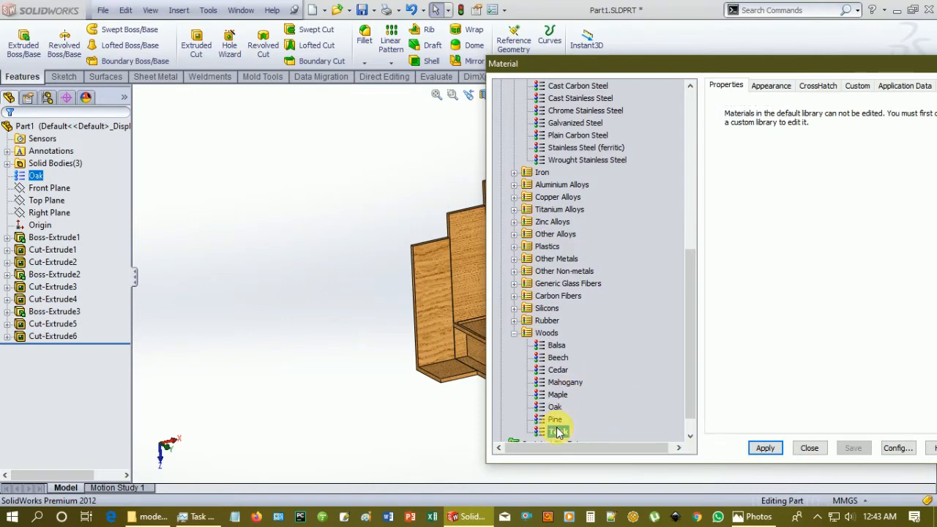
left_click(765, 448)
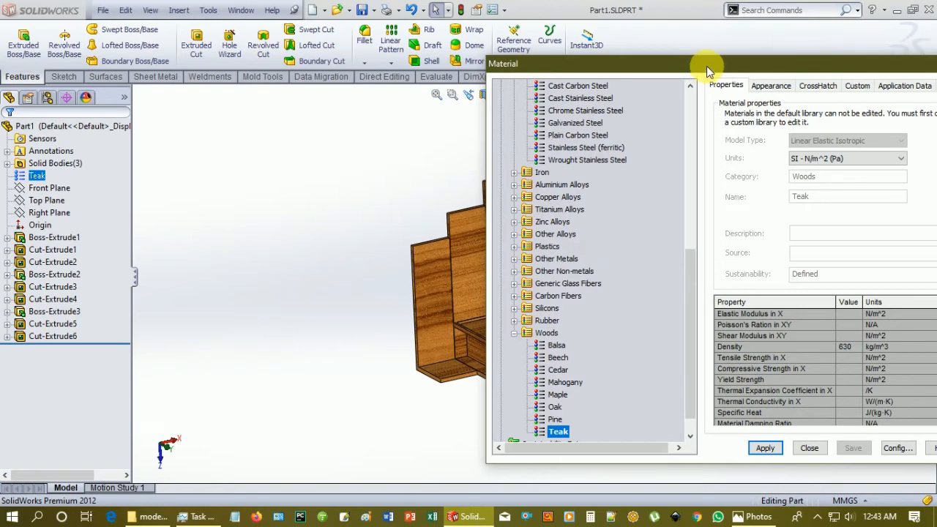
left_click_drag(655, 65, 627, 66)
left_click_drag(531, 69, 342, 92)
left_click(805, 87)
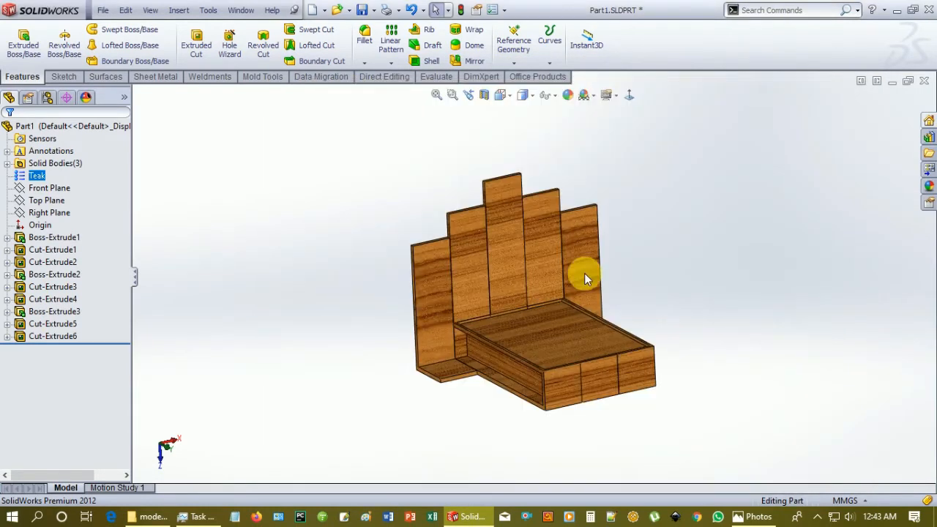
Step: Switch to Photos to examine the mattress and frame in the reference photo, and return to SolidWorks
middle_click_drag(681, 297, 669, 327)
scroll(607, 324, "up", 3)
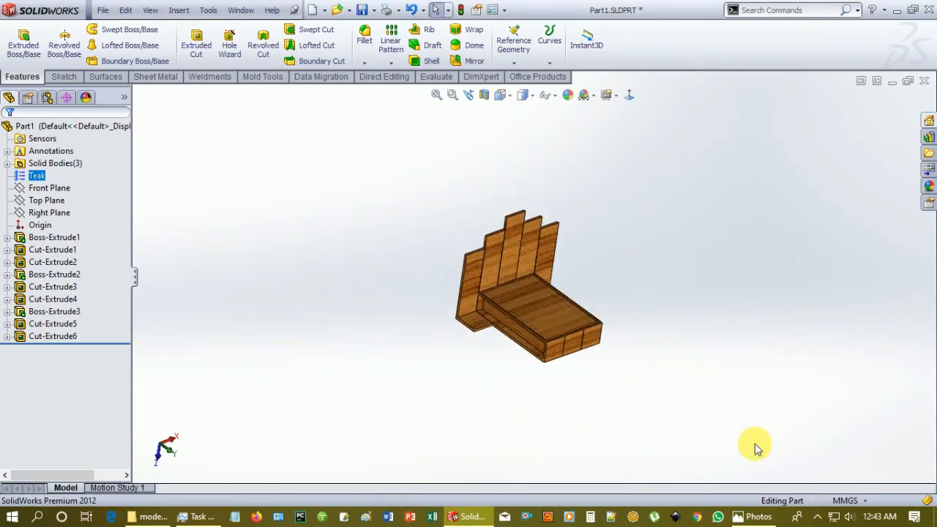
left_click(748, 516)
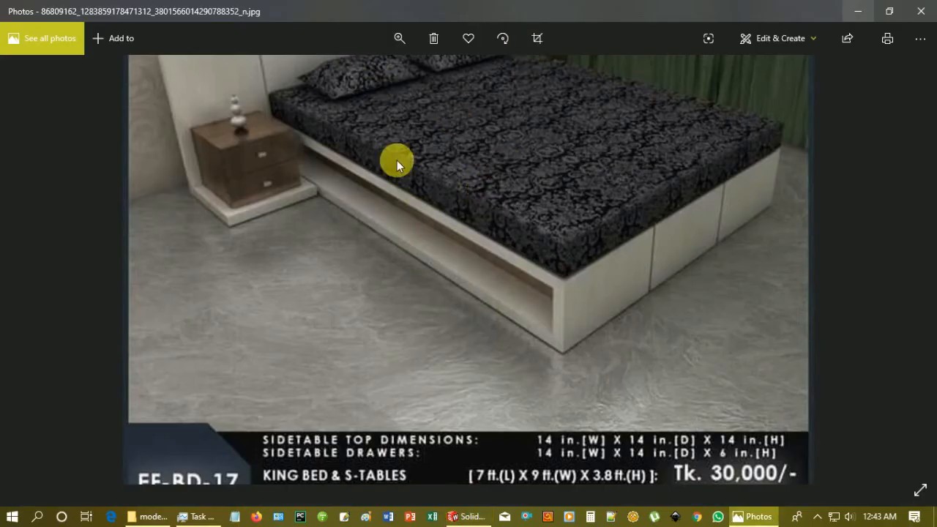
scroll(632, 124, "down", 3)
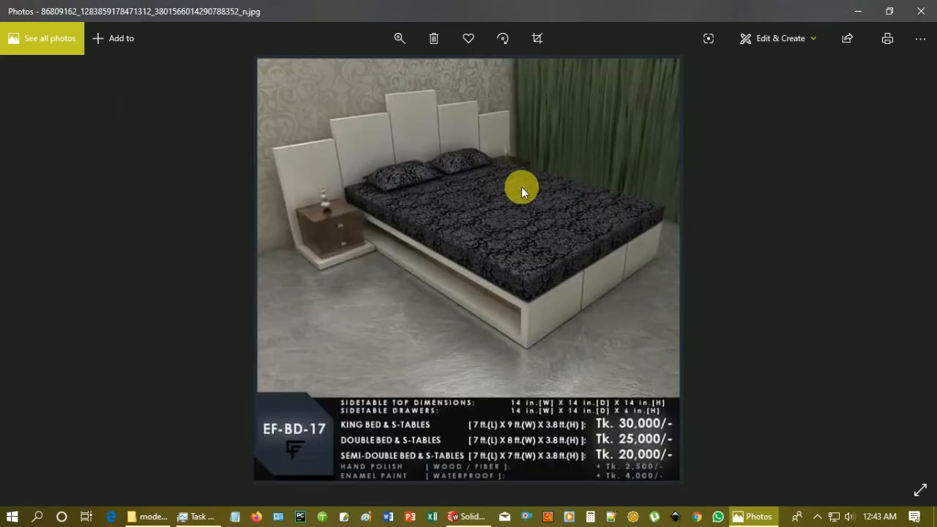
scroll(468, 179, "up", 2)
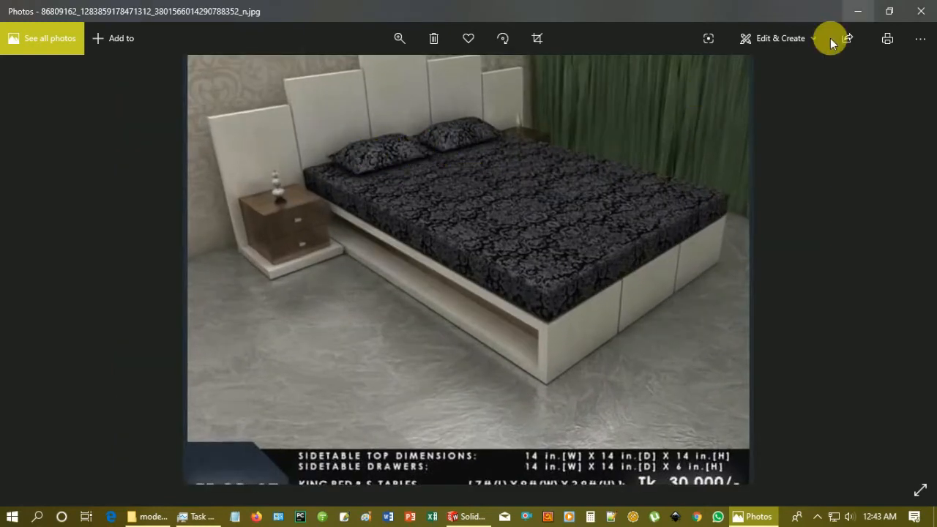
left_click(858, 11)
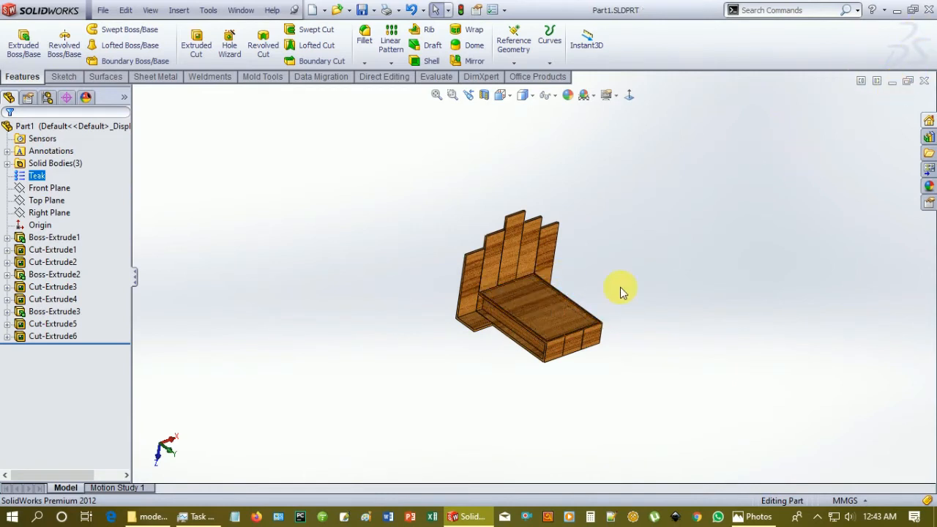
Step: Start a sketch on the floor face of the bed's mattress recess and convert the face's outline into sketch entities
scroll(532, 307, "down", 2)
scroll(530, 302, "down", 3)
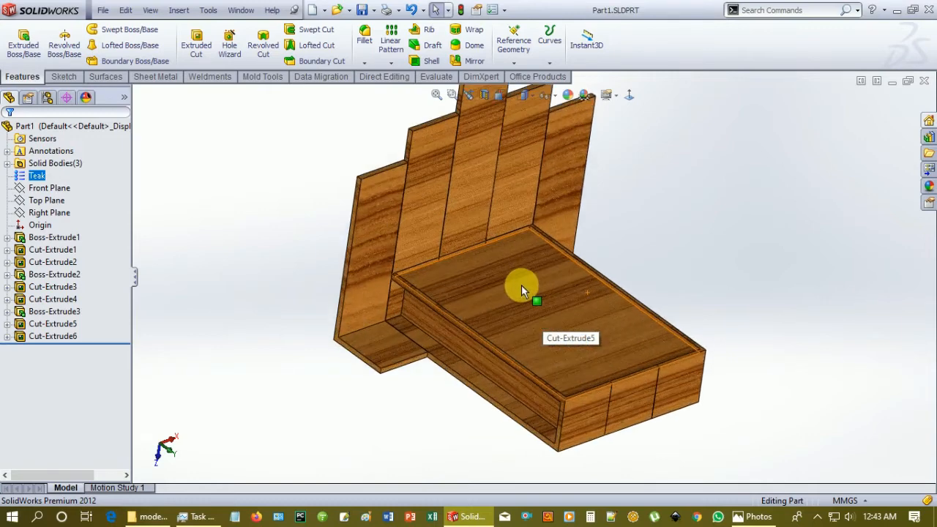
left_click(496, 302)
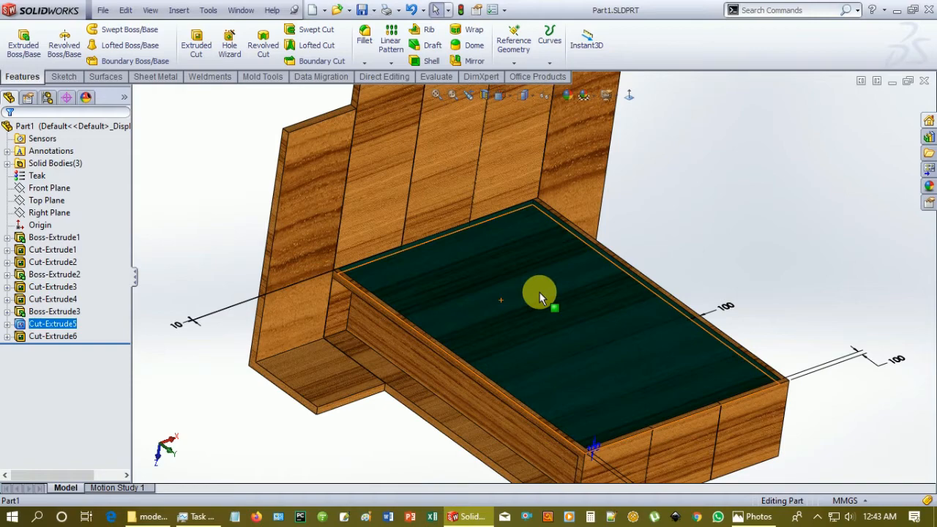
right_click(539, 291)
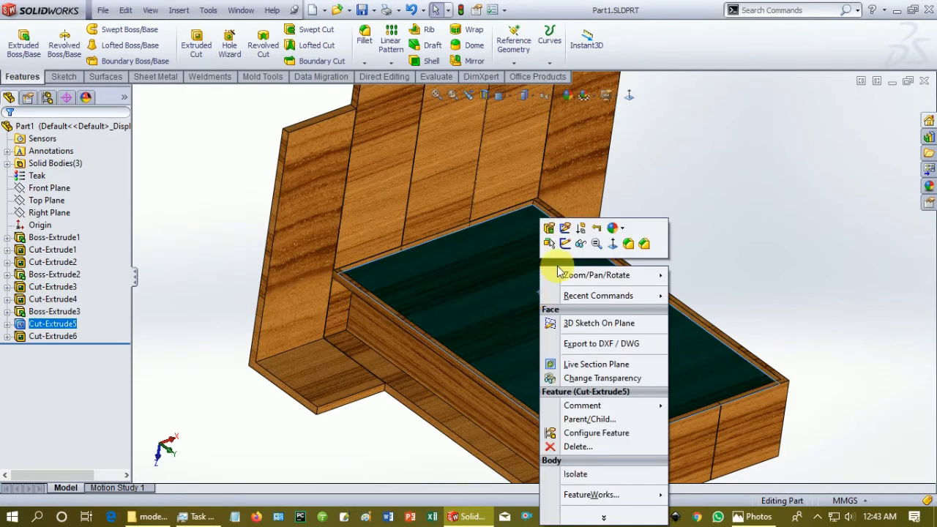
left_click(564, 245)
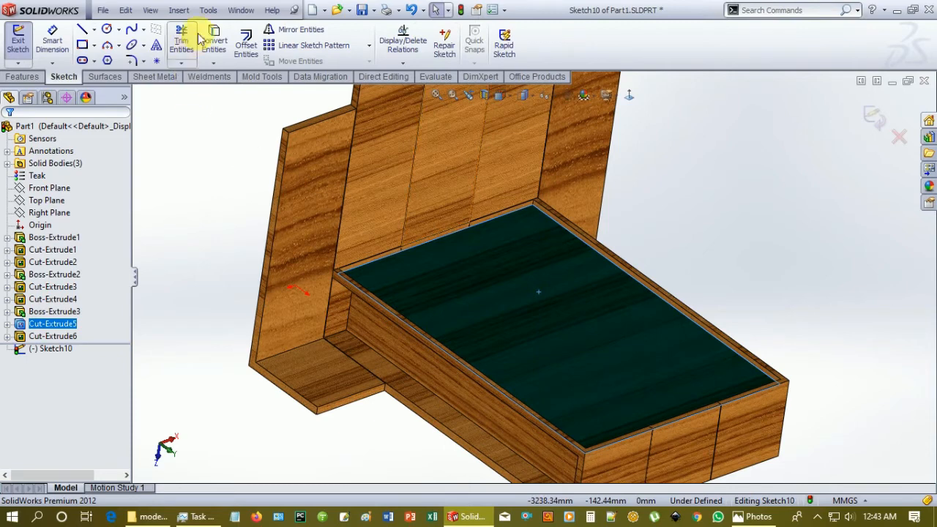
left_click(210, 36)
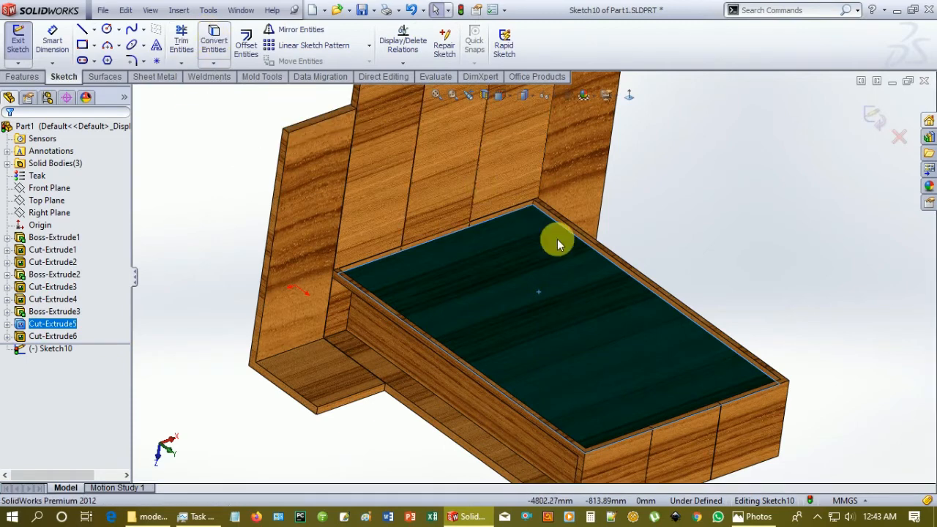
left_click(558, 276)
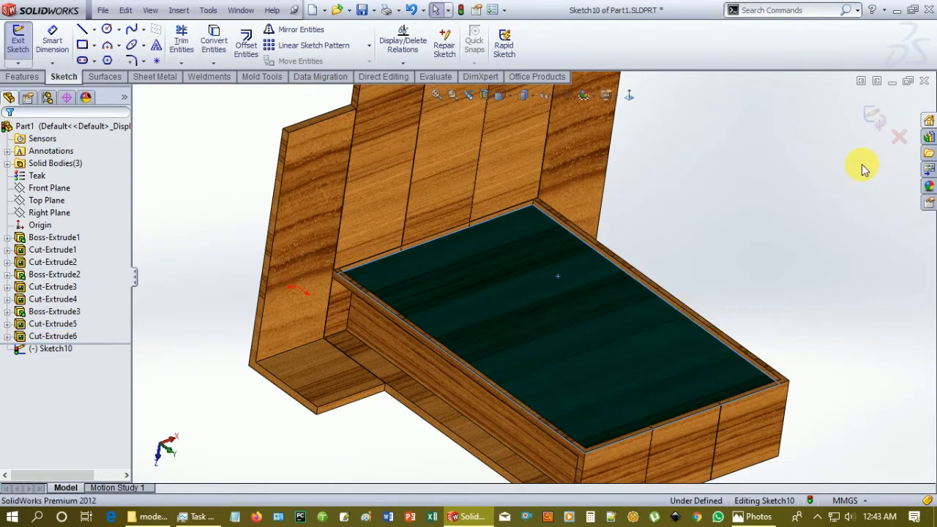
left_click(864, 167)
left_click(560, 287)
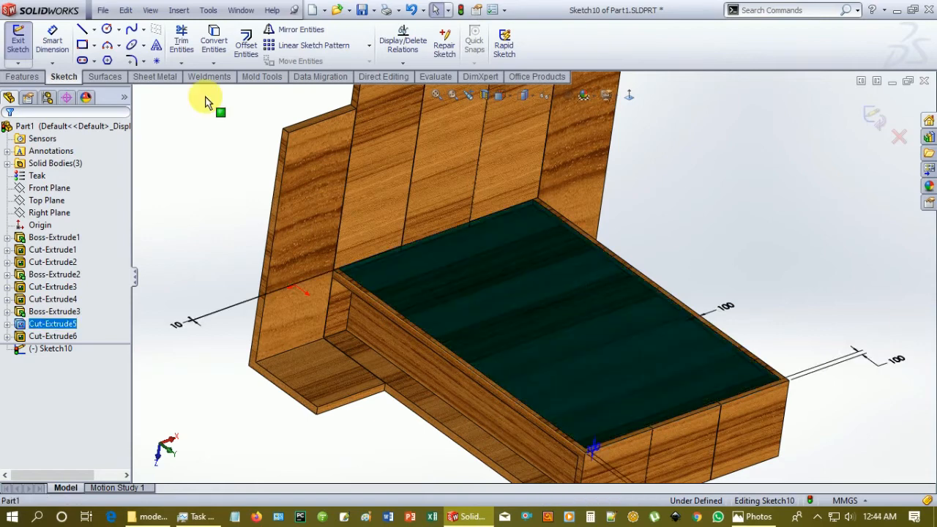
left_click(216, 46)
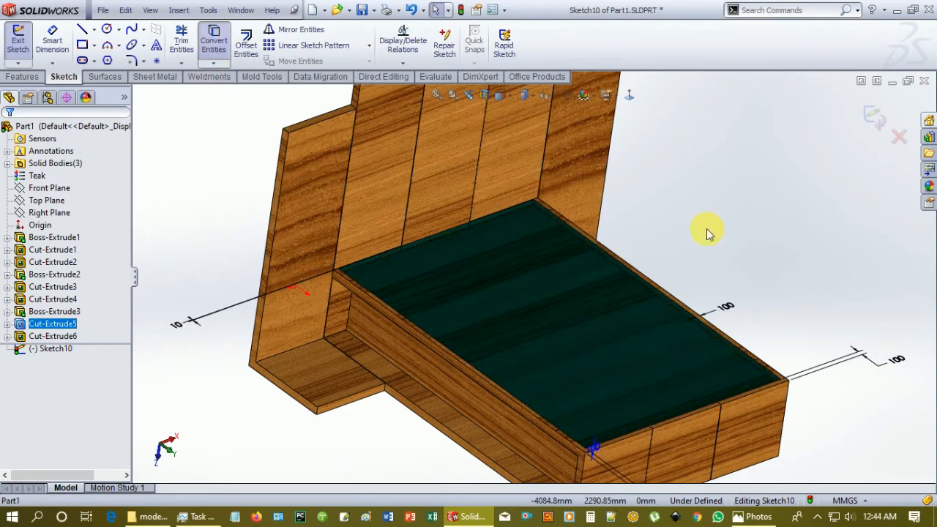
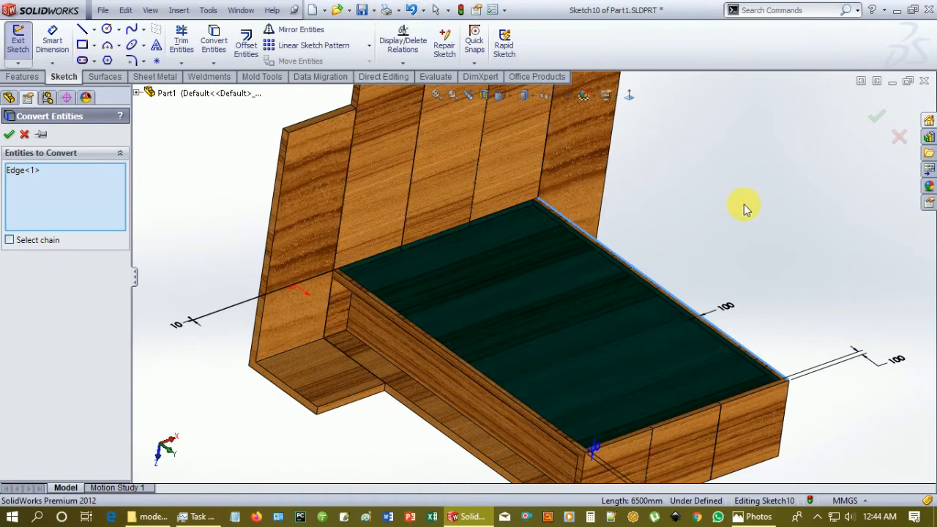
left_click(899, 137)
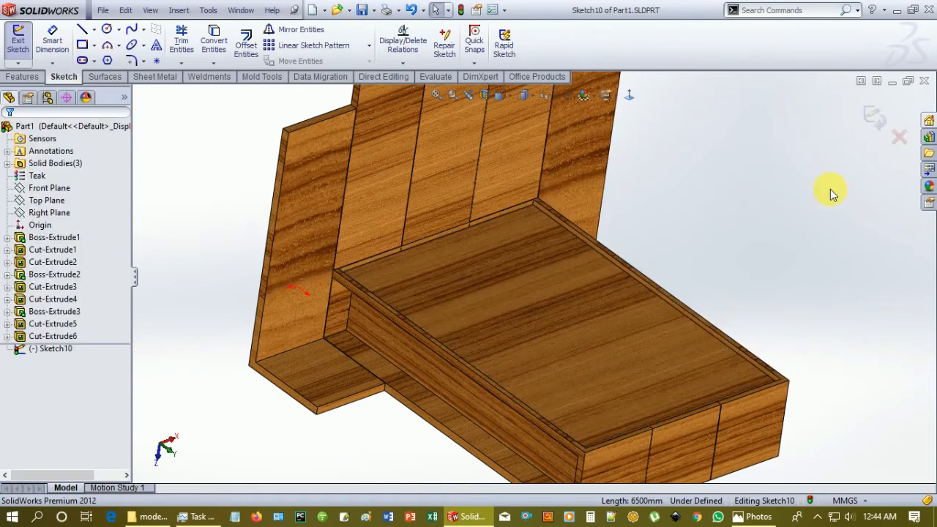
Step: Convert the outline of the bed base's recessed top face into entities of the open sketch
left_click(521, 294)
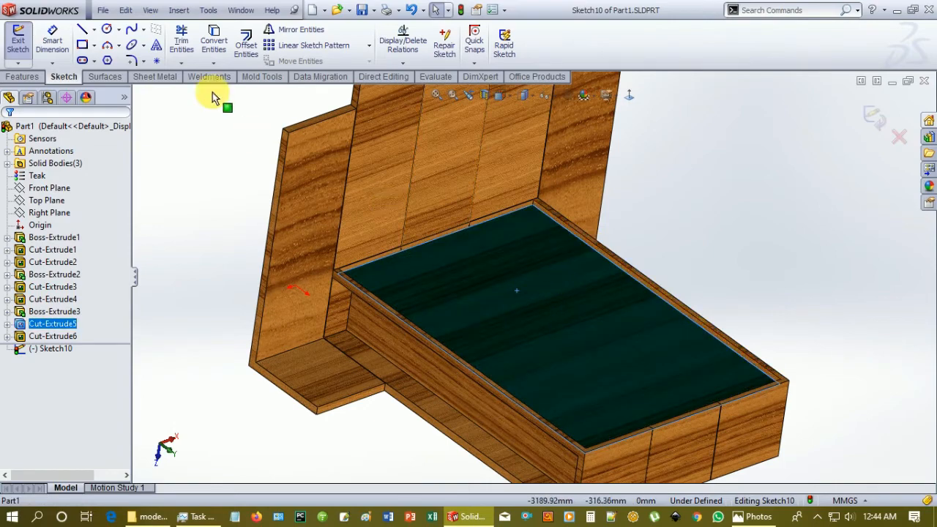
left_click(214, 40)
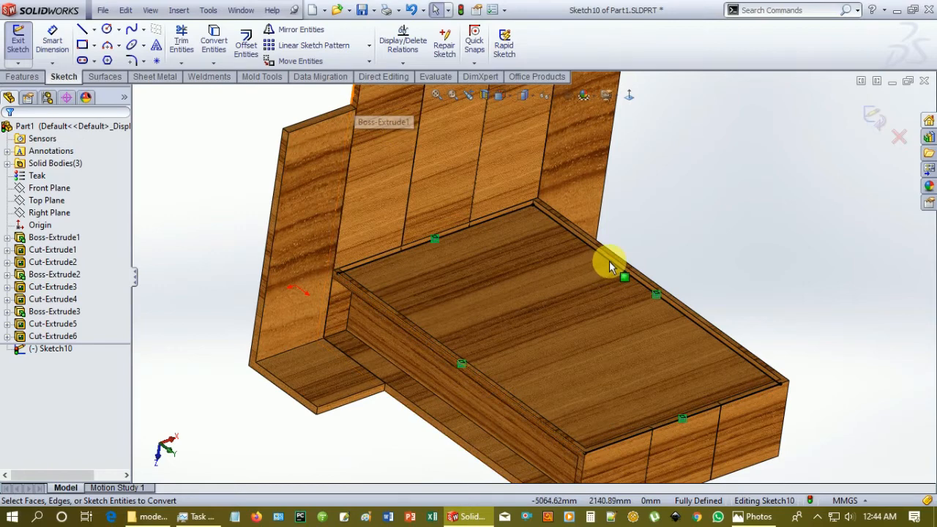
left_click(30, 352)
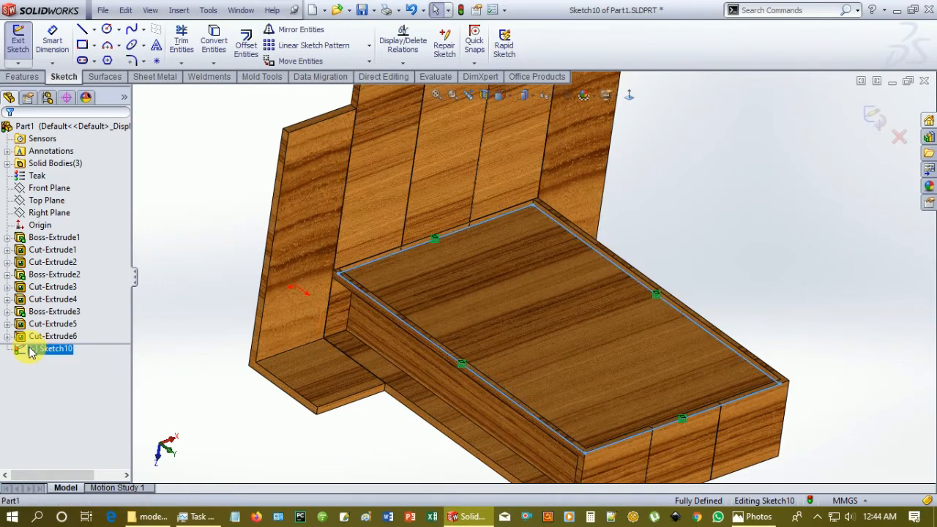
right_click(30, 352)
left_click(22, 353)
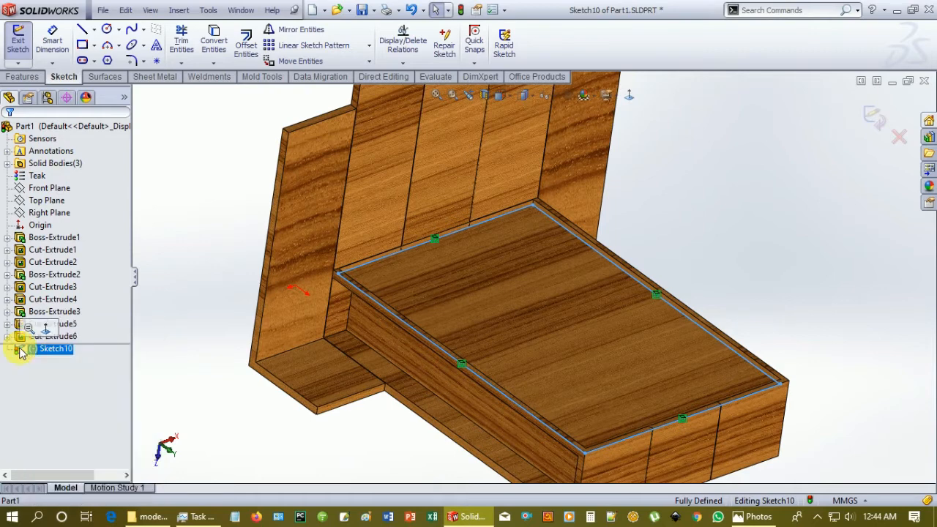
left_click(539, 216)
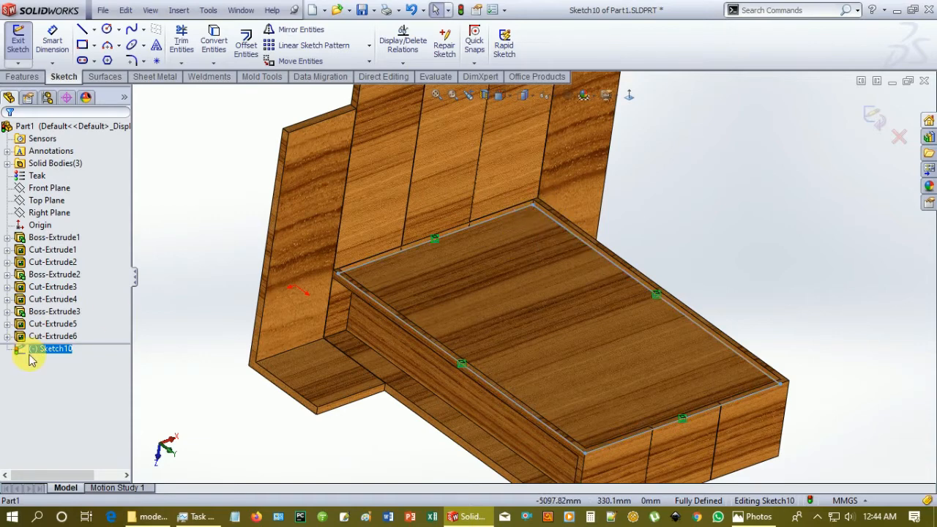
right_click(42, 353)
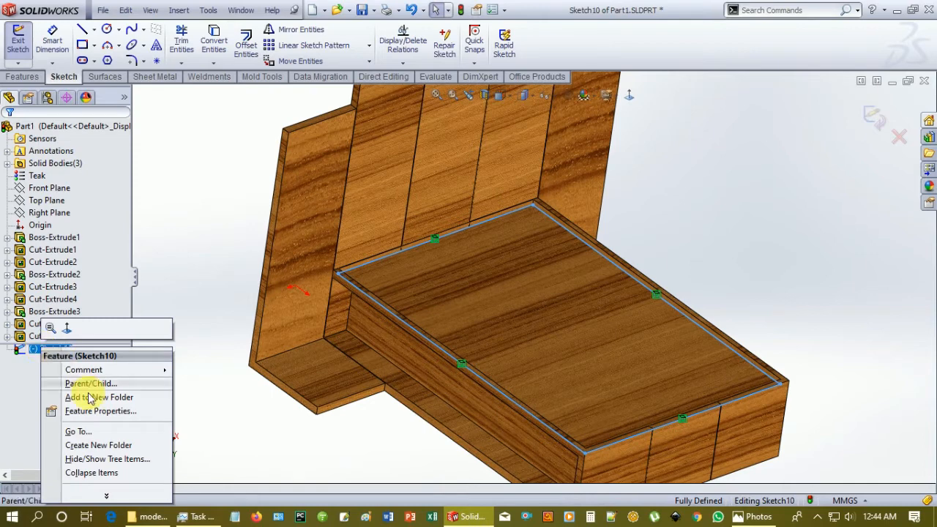
left_click(106, 495)
left_click(52, 433)
scroll(66, 443, "left", 3)
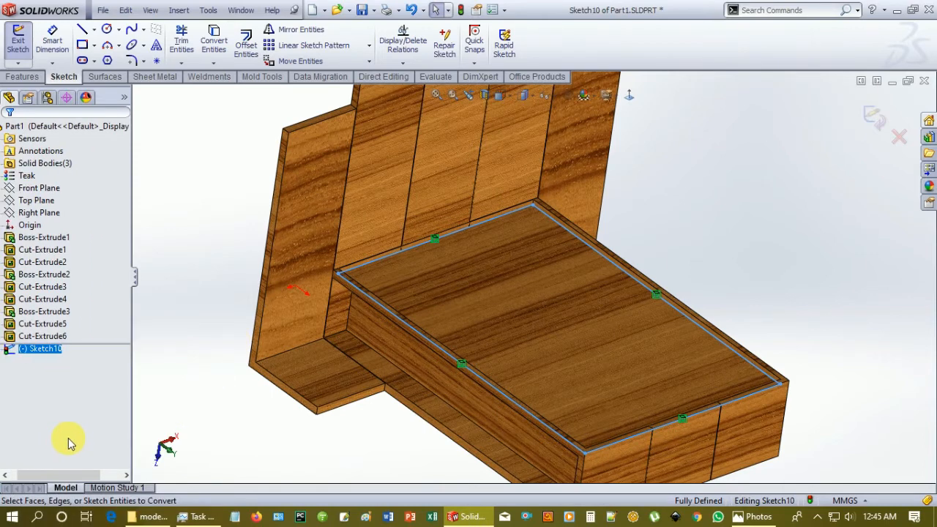
left_click_drag(53, 349, 53, 336)
right_click(54, 340)
left_click(46, 352)
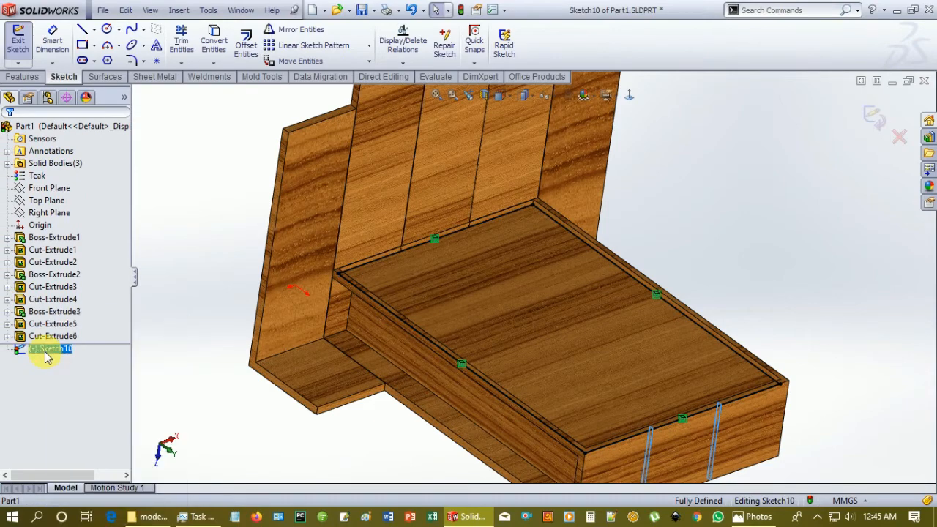
left_click(551, 217)
left_click(541, 222)
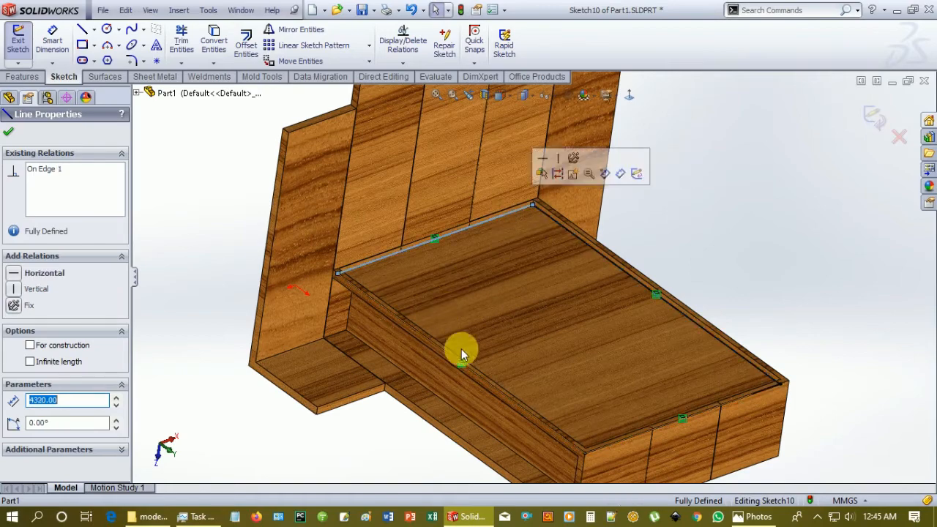
left_click(581, 337)
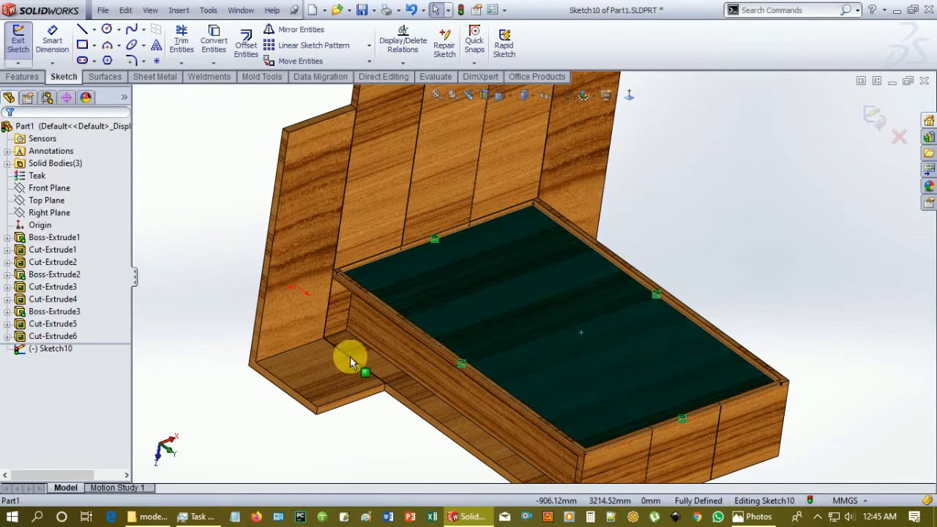
left_click(235, 369)
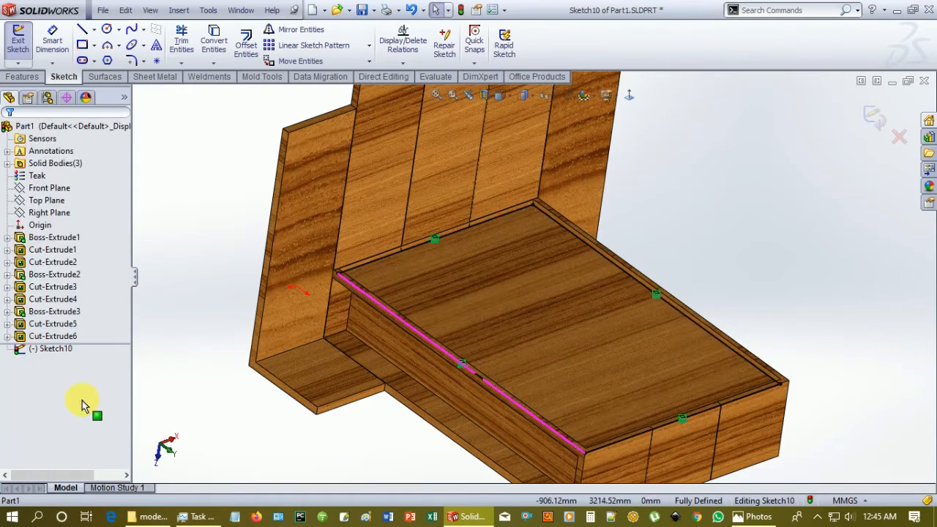
Step: Try to copy the sketch holding the converted outline of the bed's top face
left_click(54, 350)
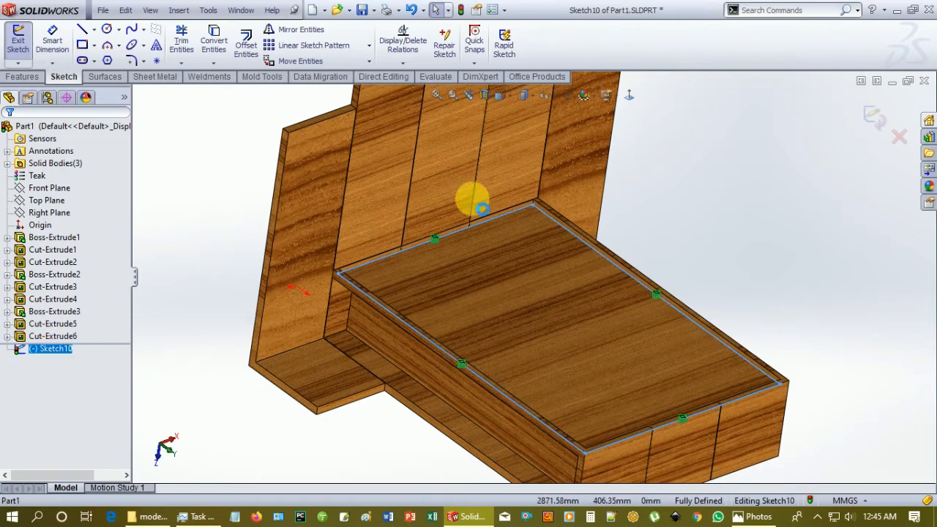
key("ctrl+c")
left_click(559, 263)
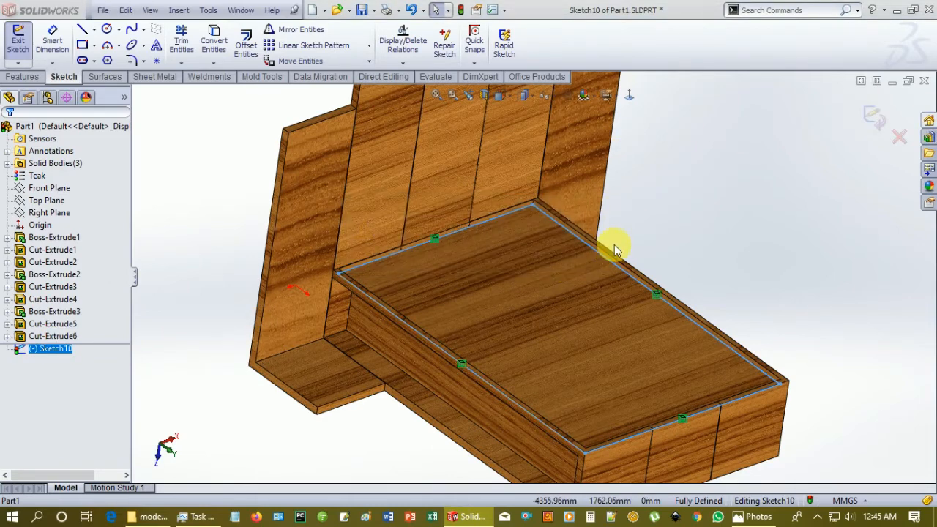
left_click(616, 266)
right_click(619, 268)
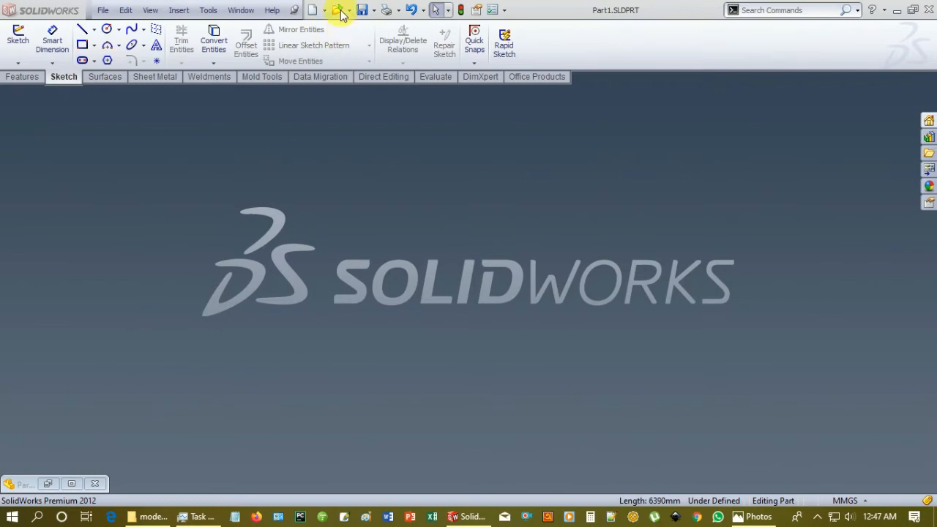
Step: Create a new part document and maximize its window
left_click(316, 13)
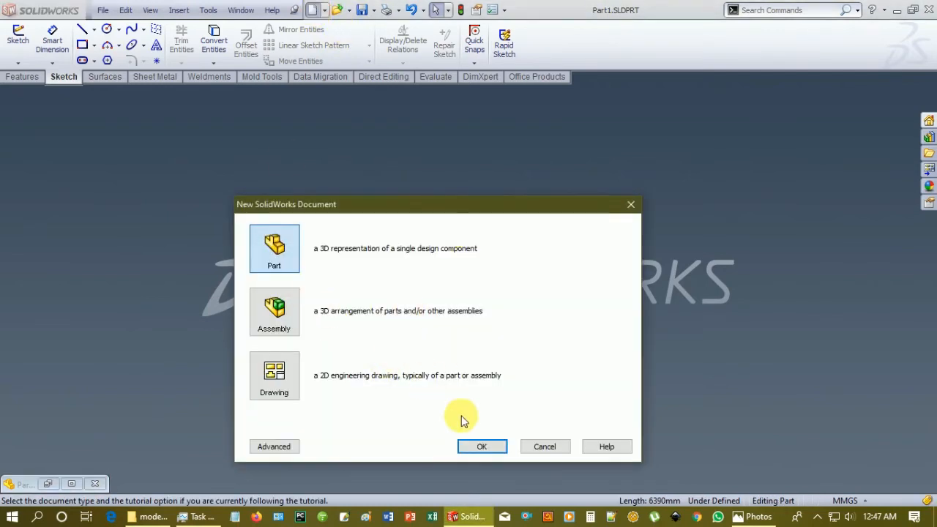
left_click(482, 447)
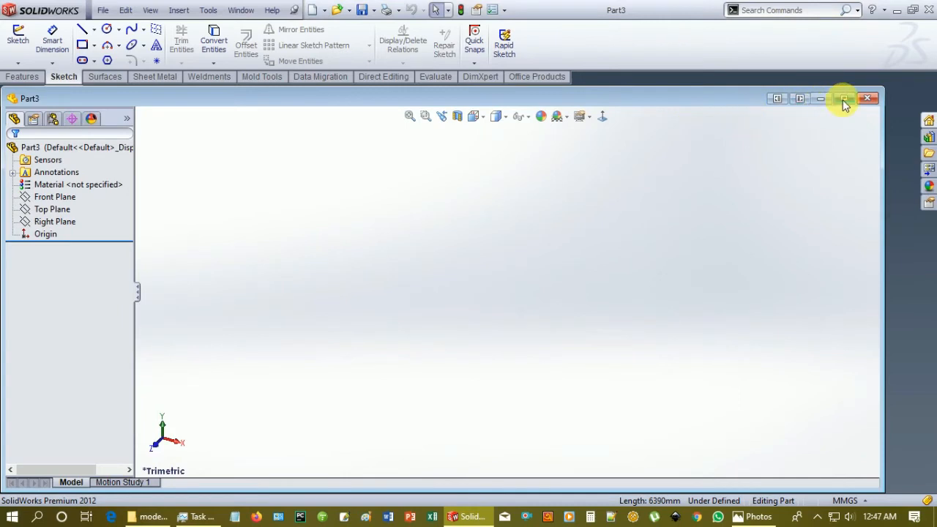
left_click(843, 99)
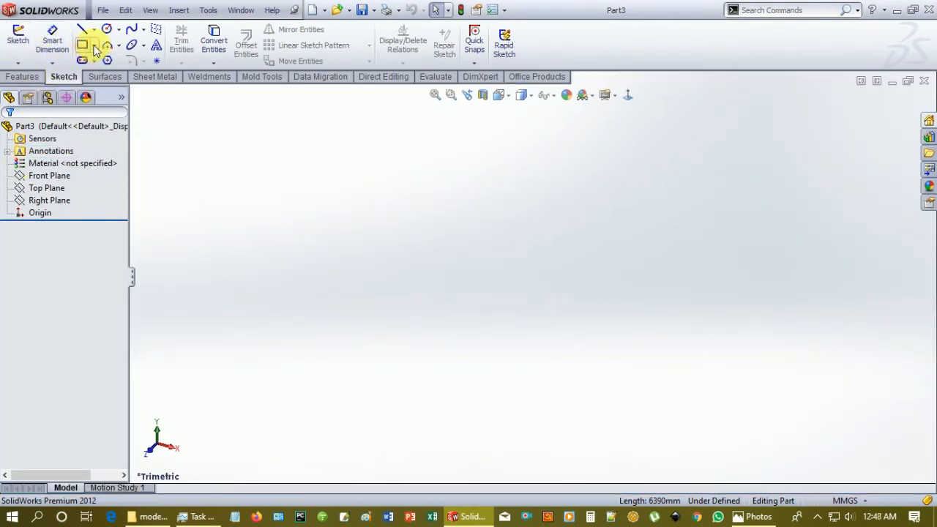
Step: Sketch a center rectangle about 274 mm wide and 111 mm high on the Front Plane, centered on the origin
left_click(93, 46)
left_click(103, 72)
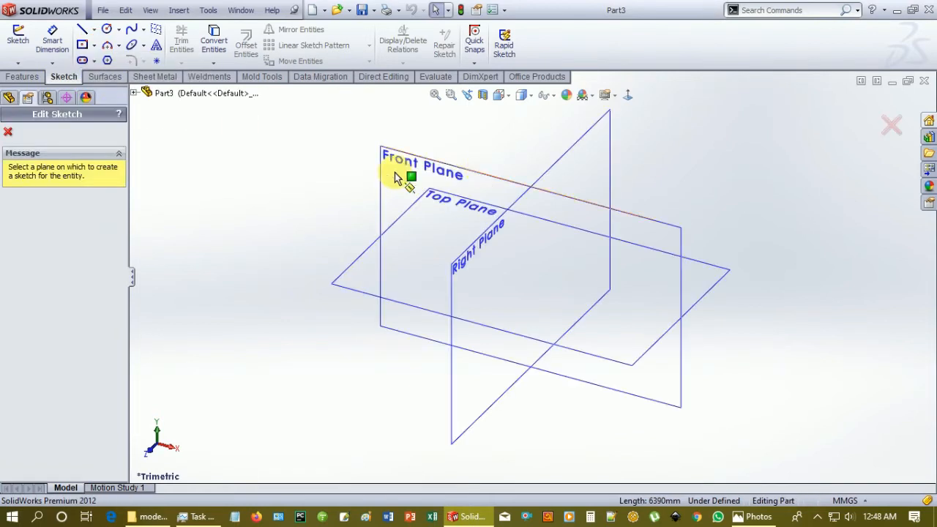
left_click(666, 236)
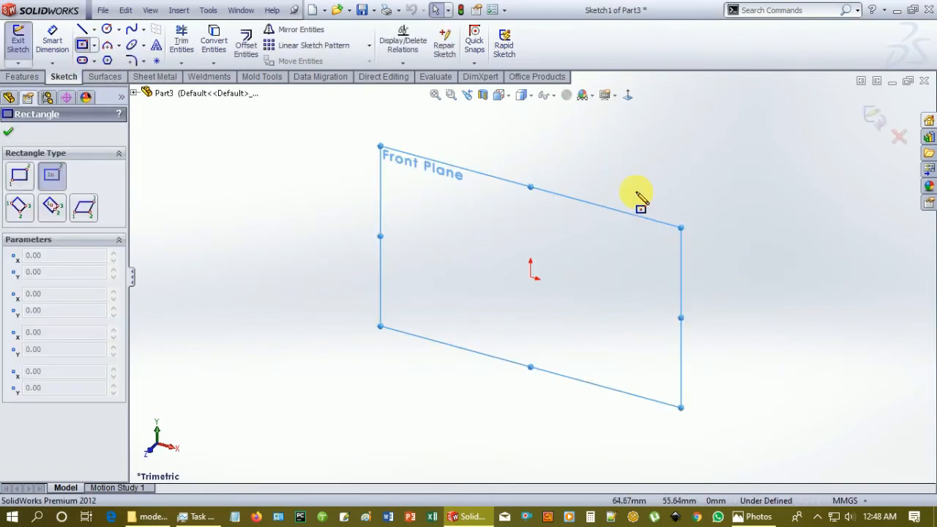
left_click(627, 94)
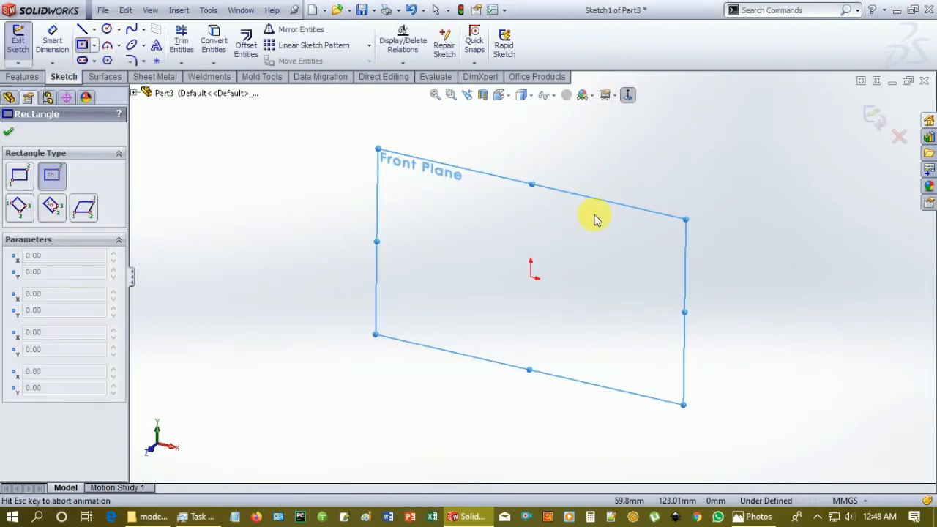
left_click(532, 277)
left_click(775, 178)
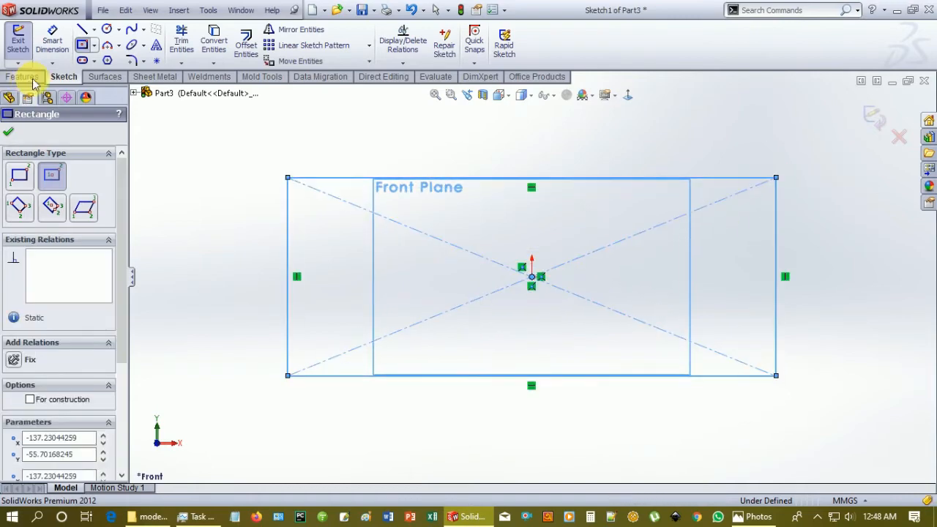
Step: Dimension the rectangle's vertical side to 6390 mm
left_click(52, 40)
left_click(287, 249)
left_click(234, 253)
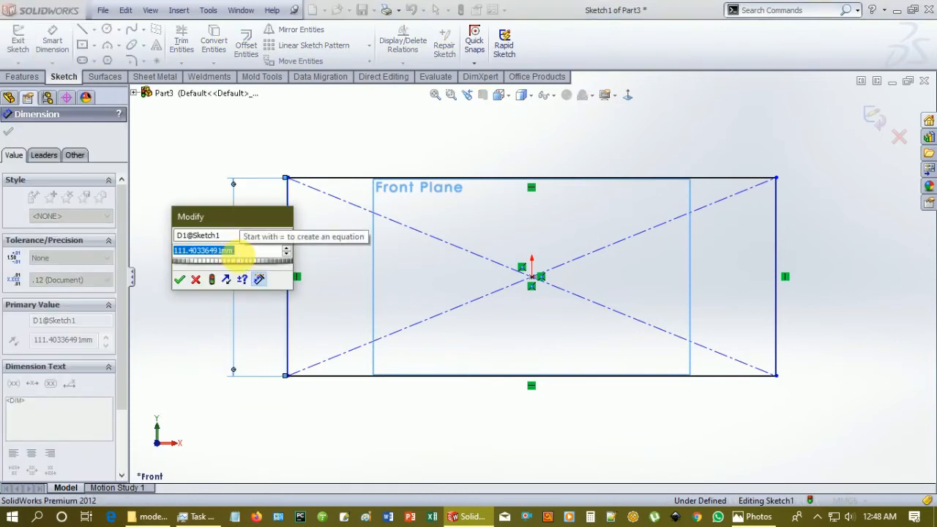
type("6390")
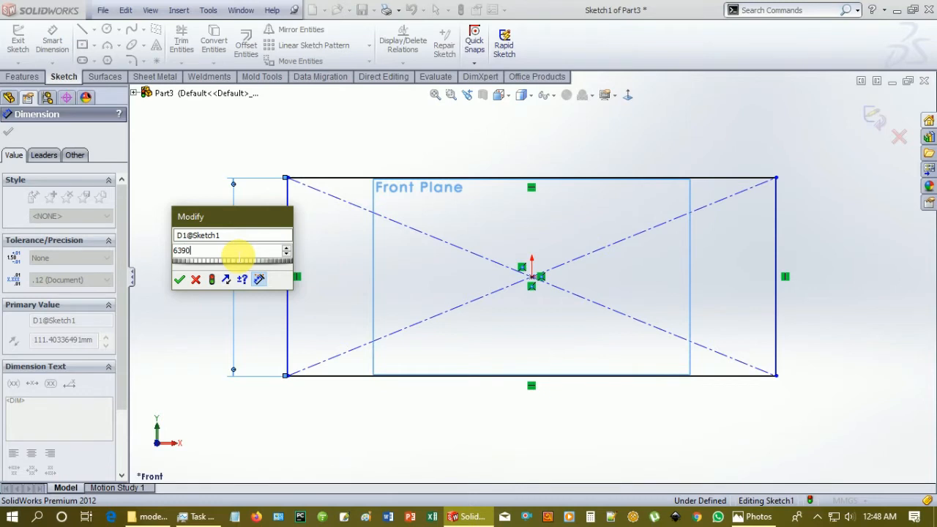
key("Return")
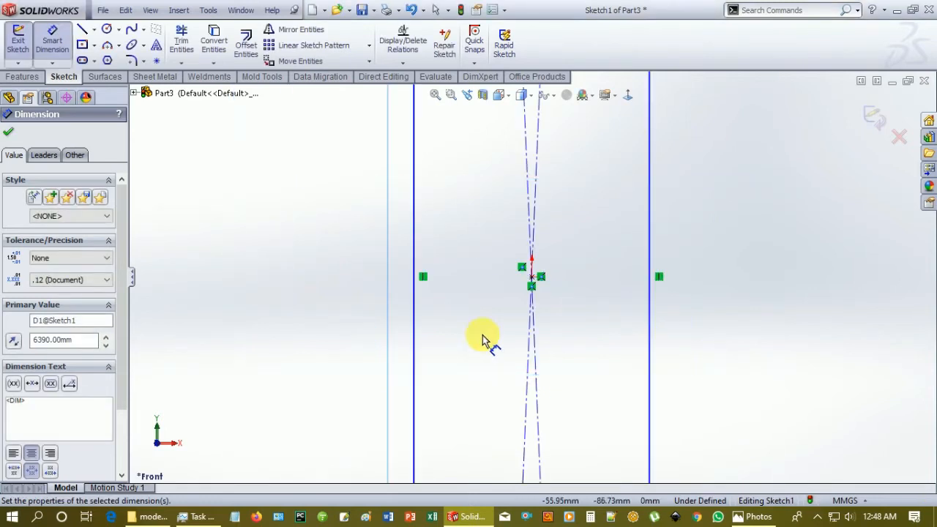
Step: Dimension the rectangle's upper horizontal side to 4320 mm and finish dimensioning
key("f")
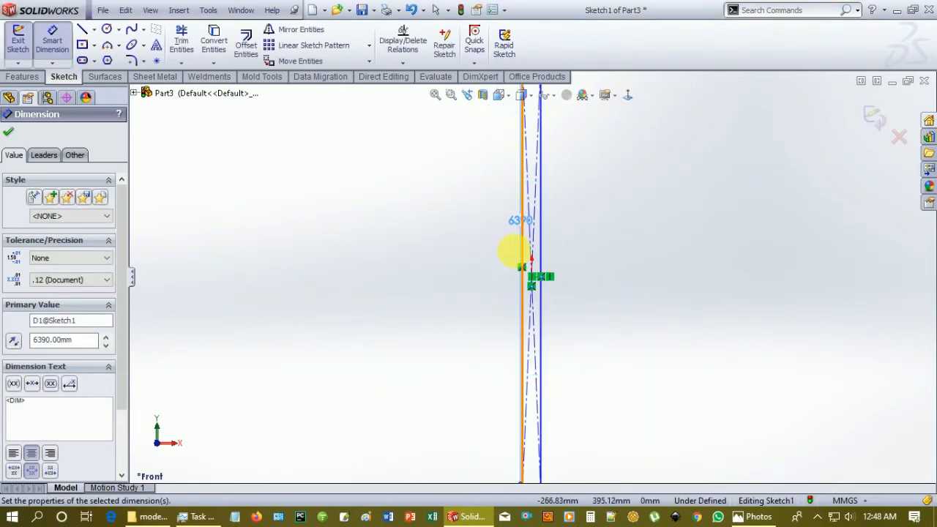
scroll(517, 254, "down", 5)
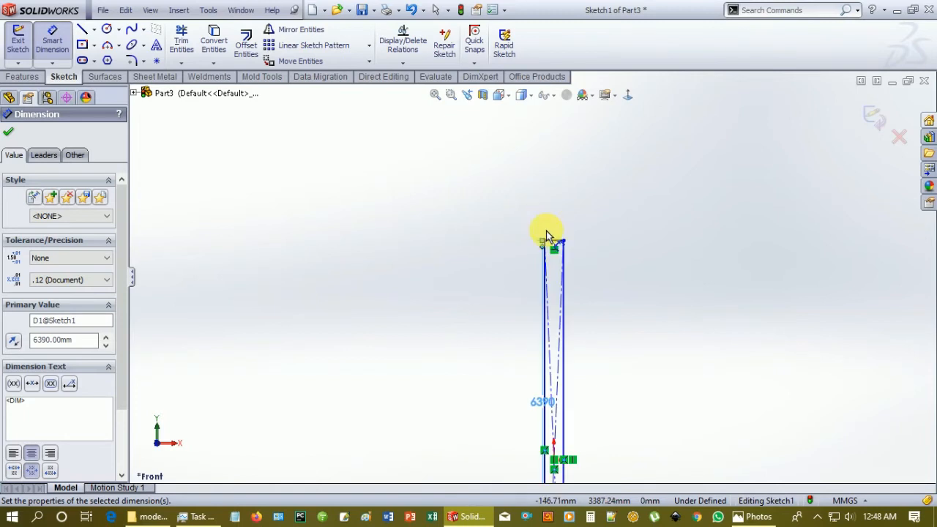
left_click(553, 241)
left_click(554, 204)
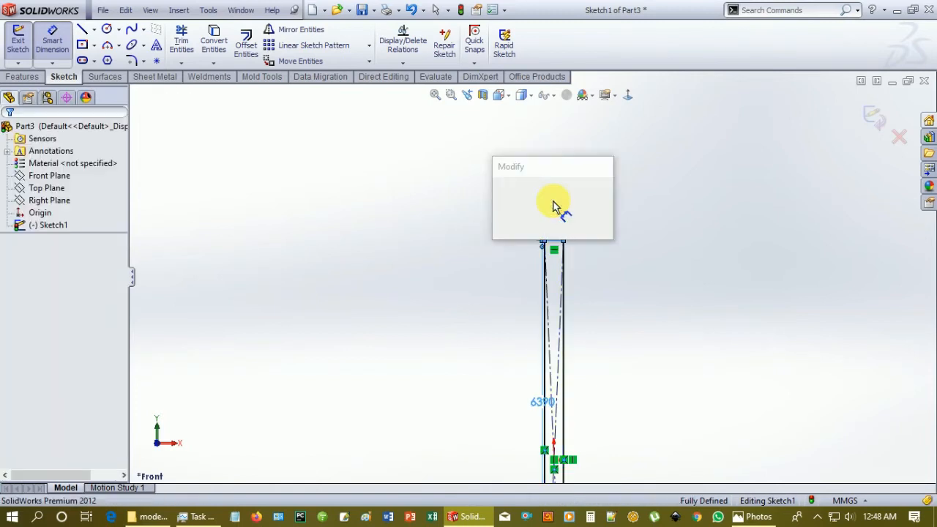
type("4")
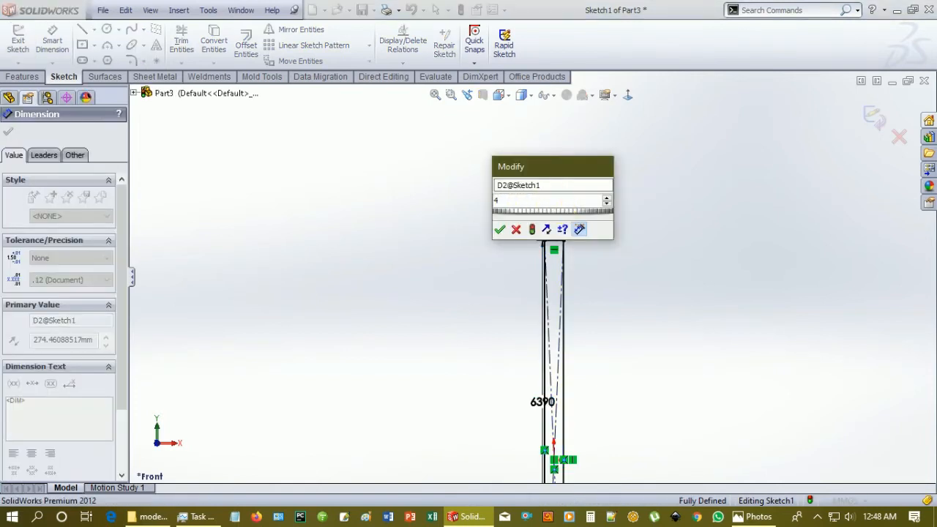
type("320")
key("Return")
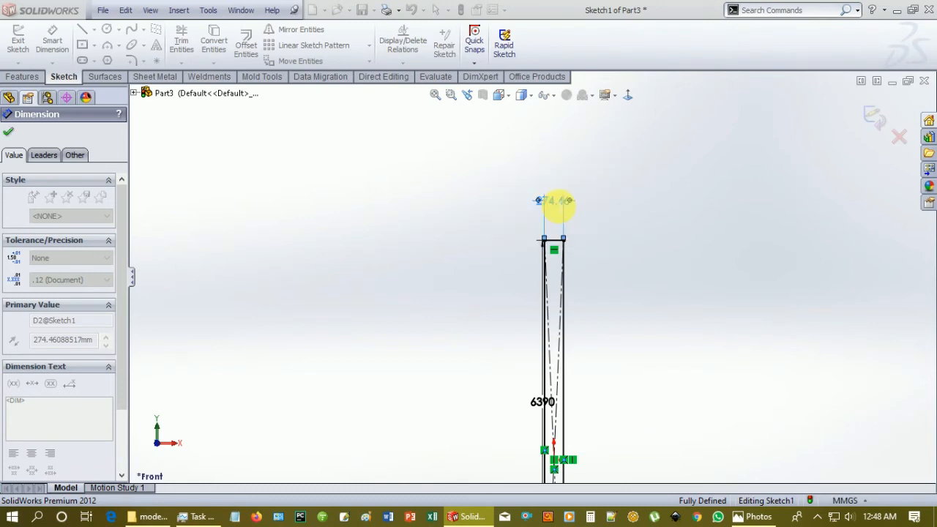
scroll(562, 281, "up", 3)
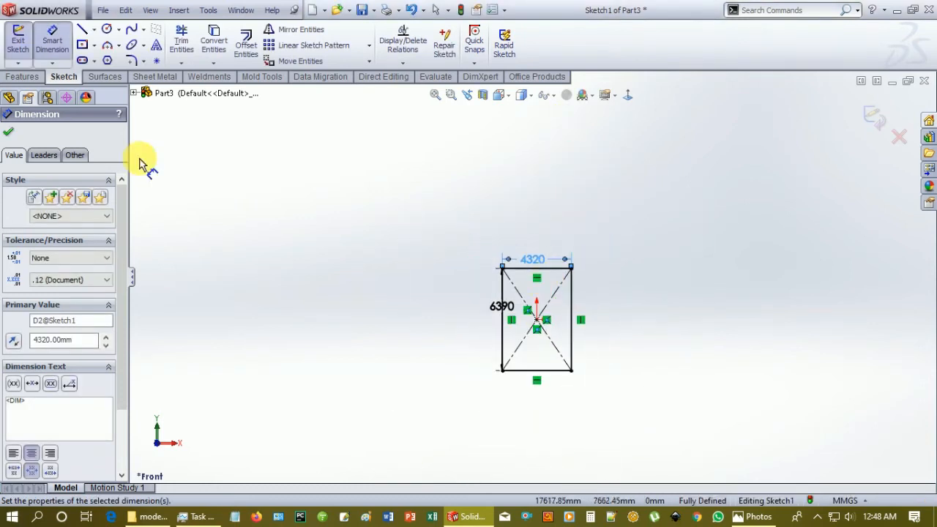
left_click(9, 131)
key("Escape")
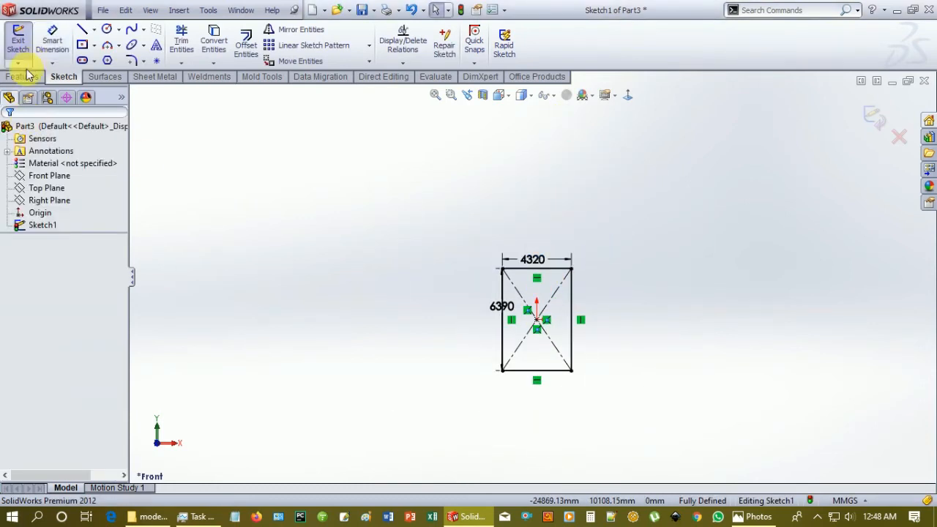
Step: Extrude the 4320 by 6390 mm rectangle as a blind boss 500 mm deep
left_click(28, 77)
left_click(24, 42)
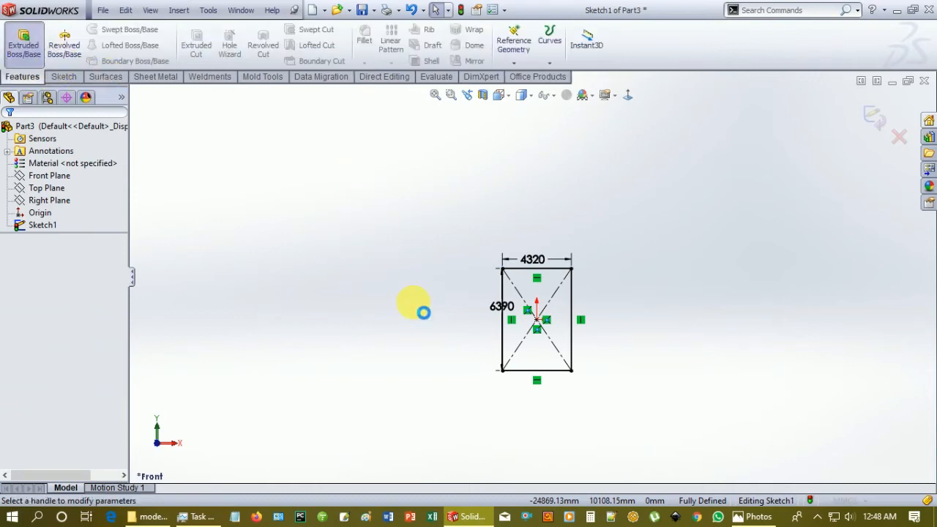
middle_click_drag(451, 311, 488, 308)
left_click(79, 260)
type("500.00mm")
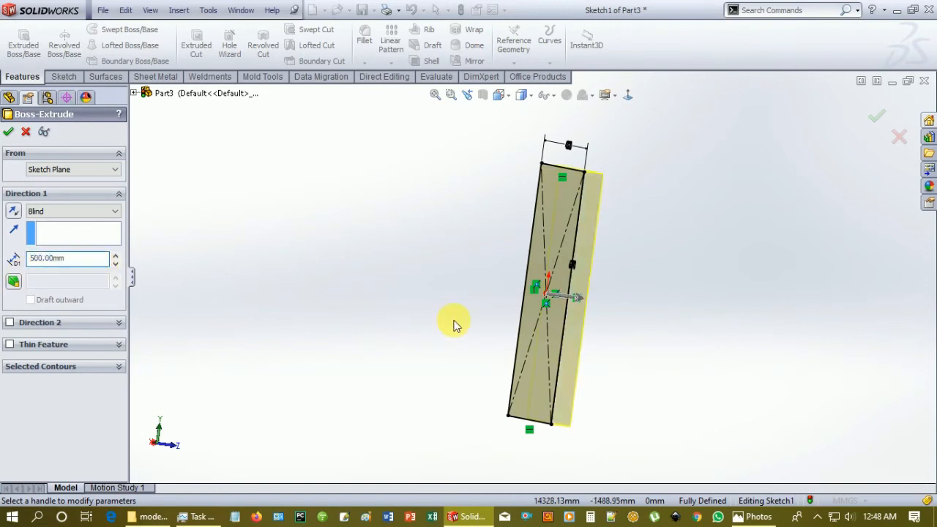
middle_click_drag(711, 318, 662, 329)
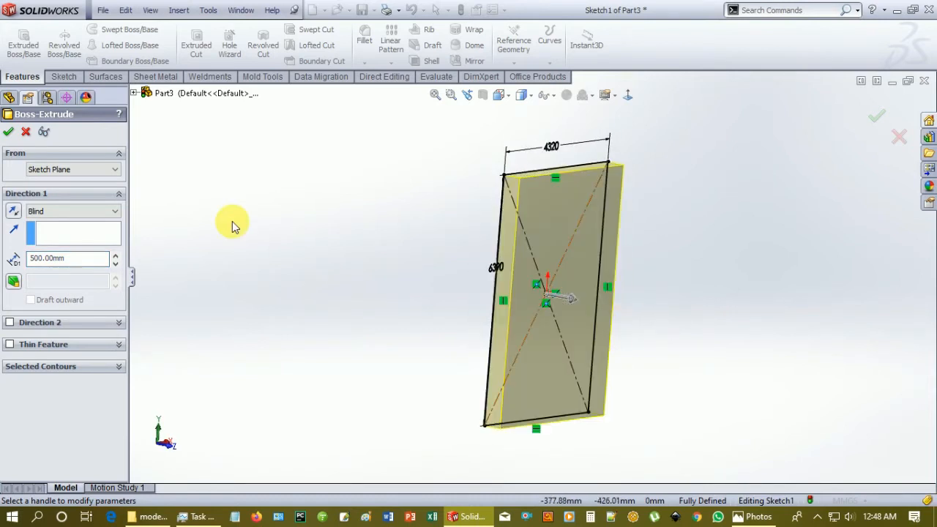
left_click(8, 131)
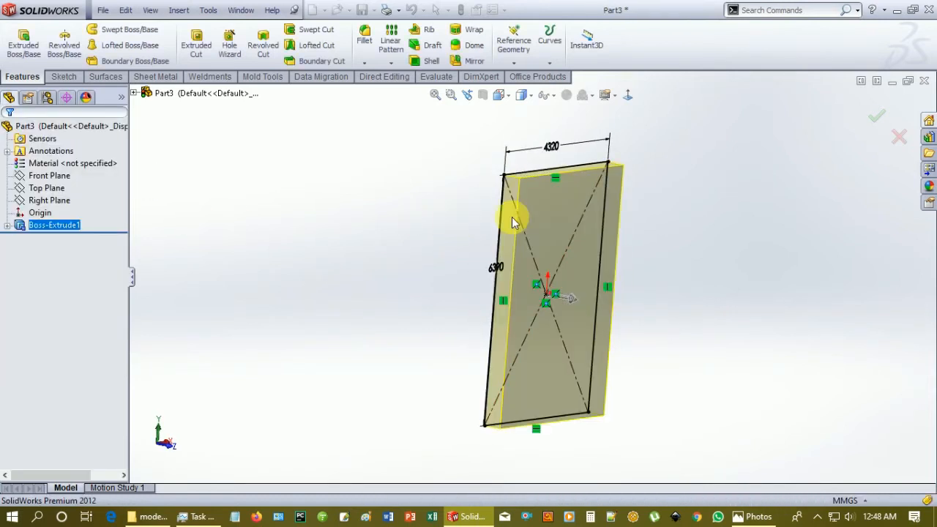
middle_click_drag(722, 226, 726, 188)
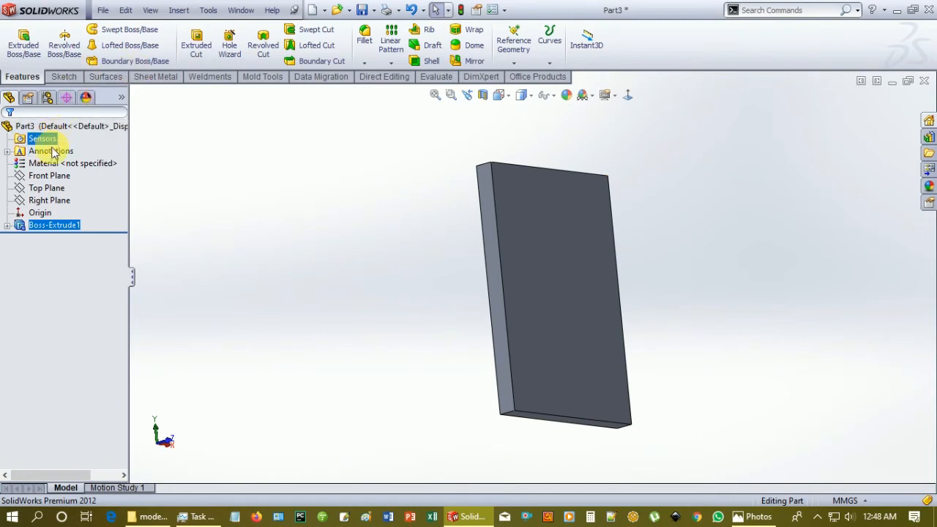
Step: Open the material library for the part and expand the Other Non-metals category
right_click(69, 162)
left_click(84, 170)
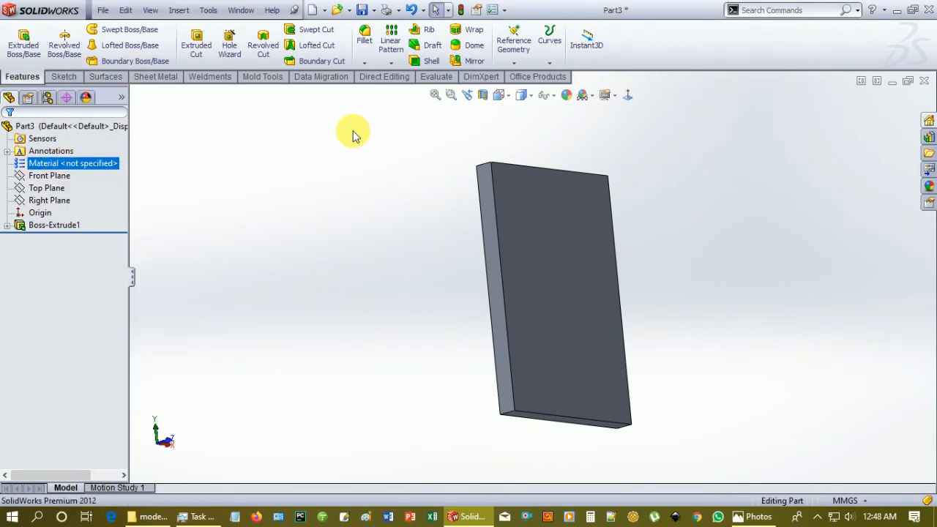
double_click(120, 163)
scroll(278, 278, "down", 5)
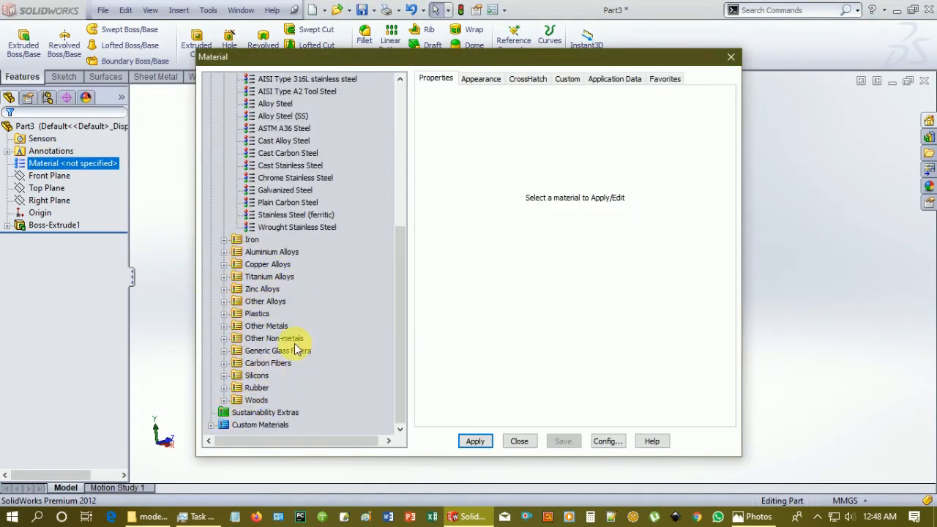
left_click(227, 339)
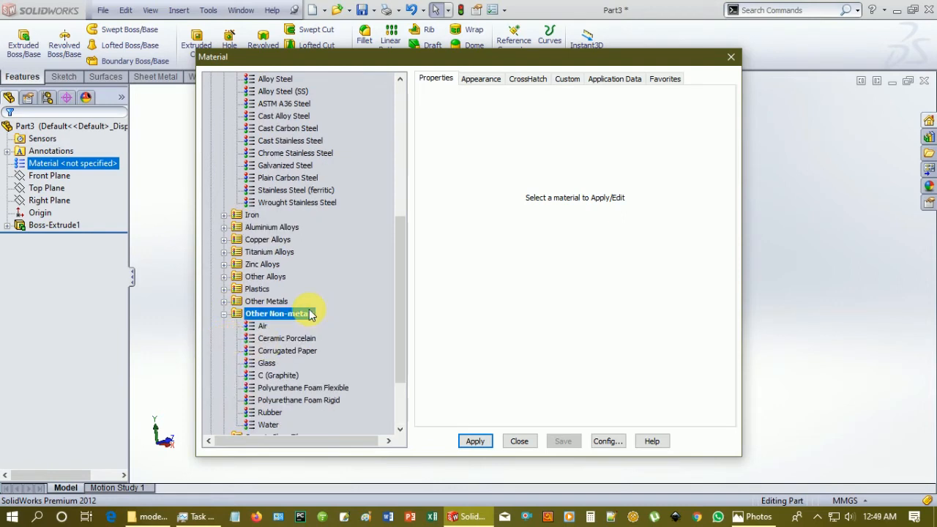
scroll(308, 329, "down", 2)
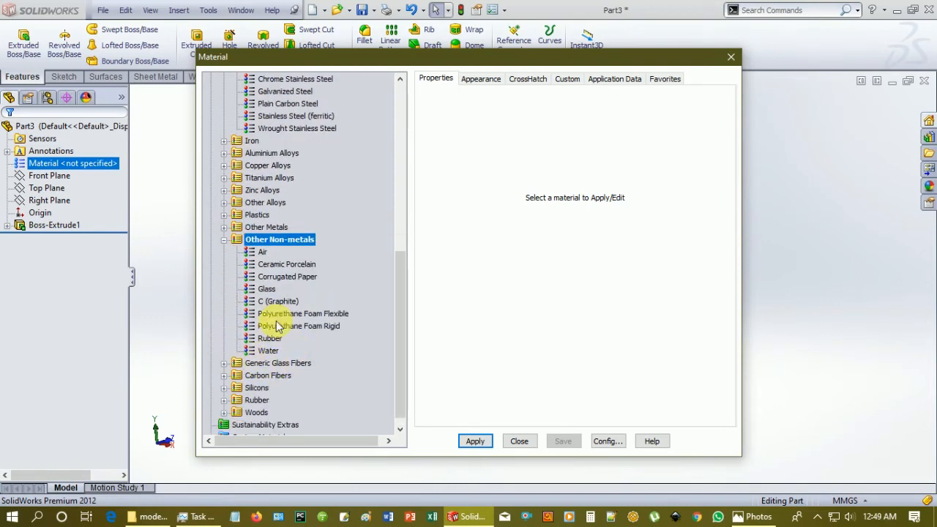
scroll(267, 293, "down", 1)
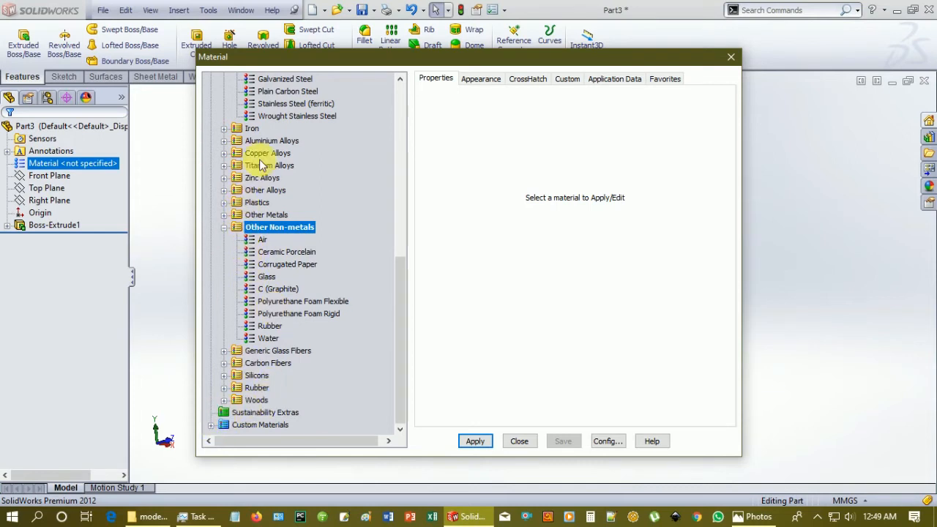
Step: Examine the Generic Glass Fibers, Rubber, Other Metals and Custom Materials categories for a suitable foam material
left_click(227, 352)
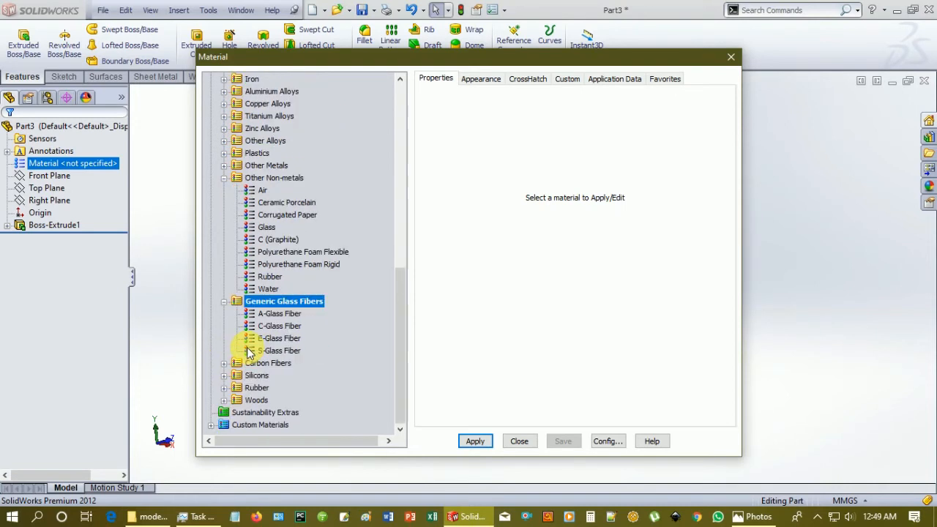
left_click(224, 301)
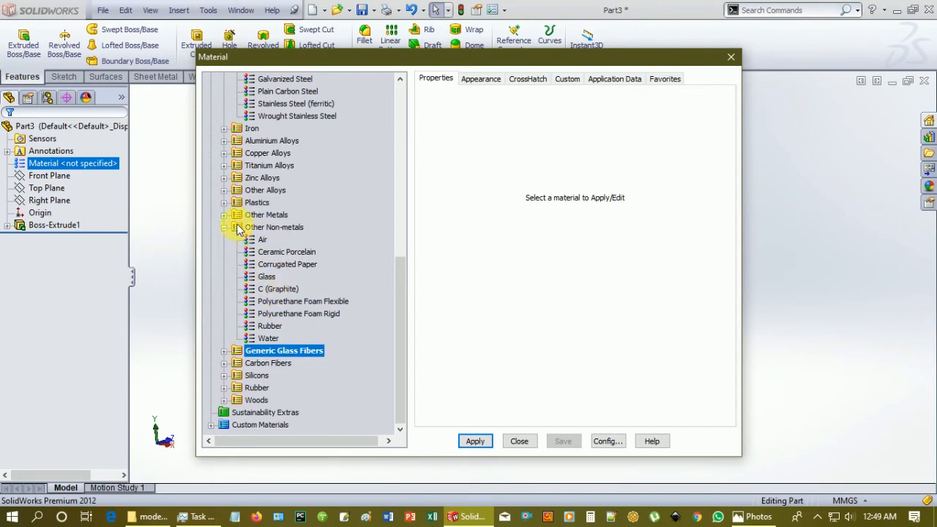
double_click(230, 387)
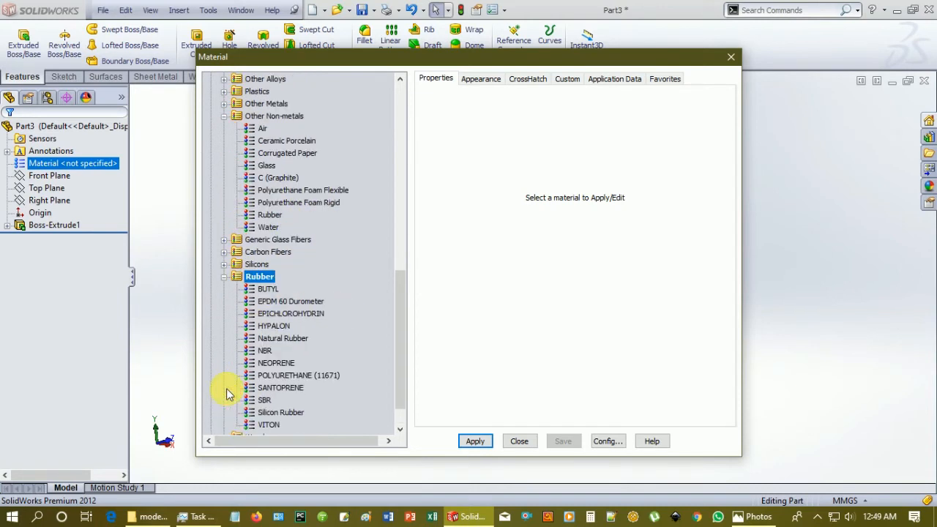
left_click(225, 279)
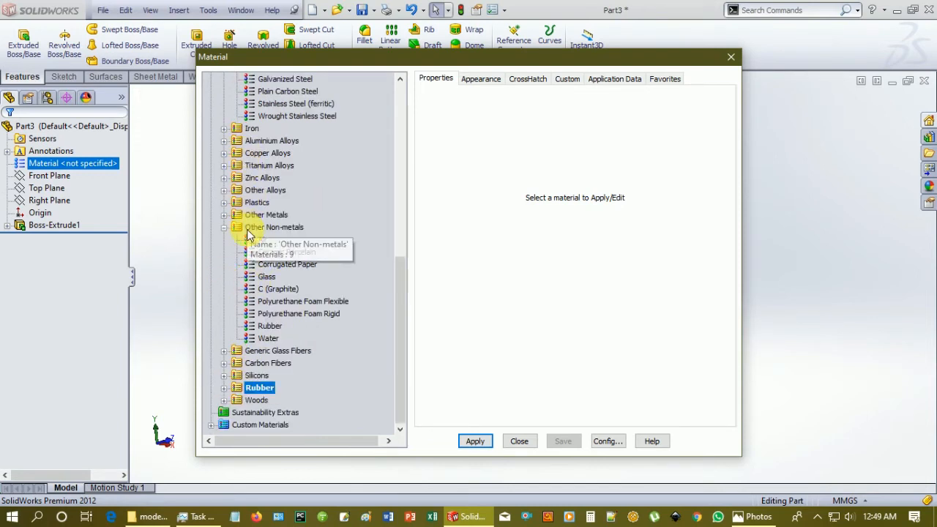
double_click(228, 215)
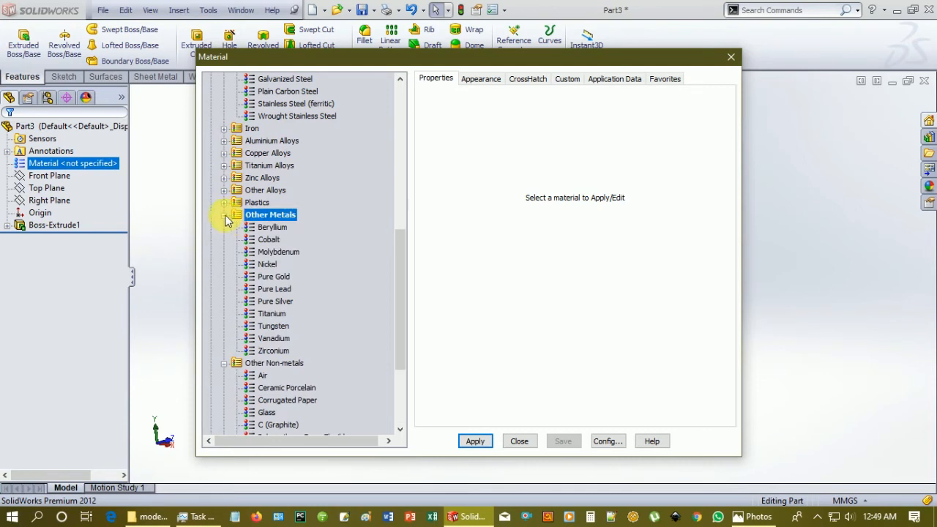
left_click(224, 215)
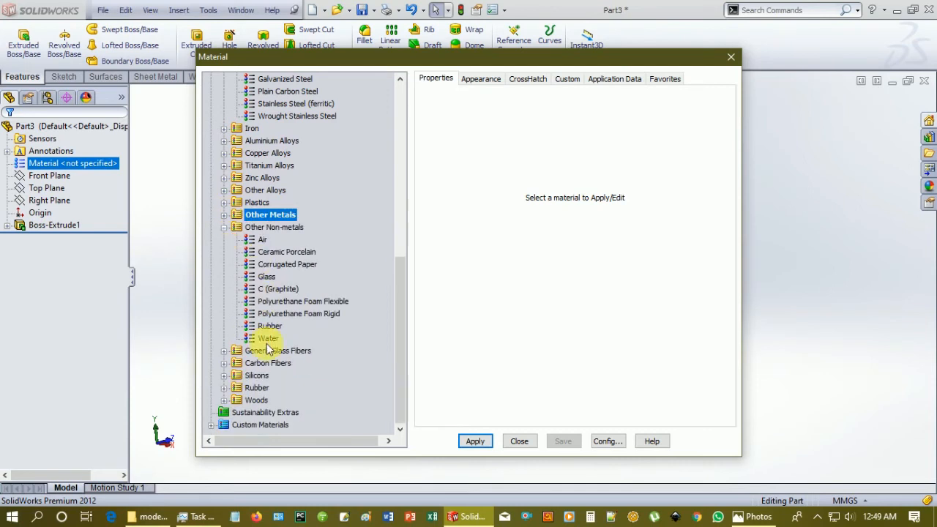
left_click(212, 424)
left_click(213, 413)
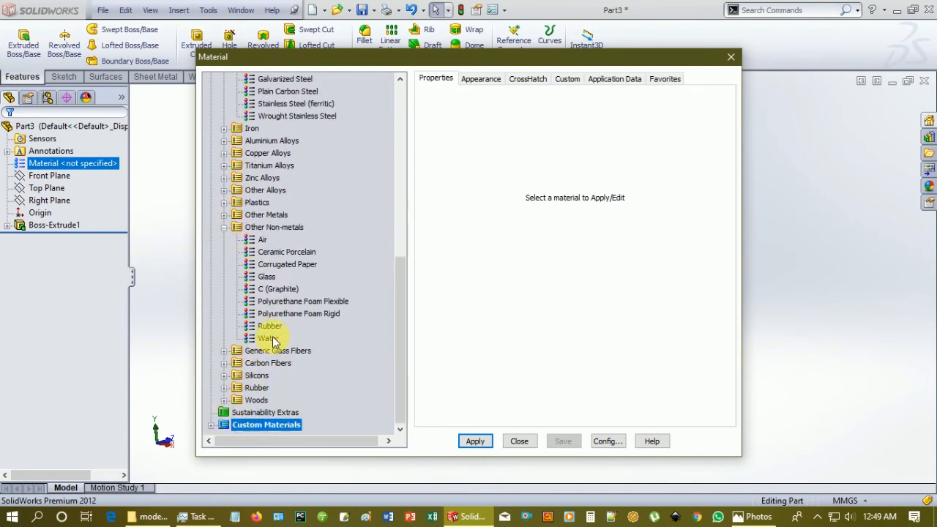
Step: Assign the Polyurethane Foam Flexible material to the part and close the material library
left_click(285, 301)
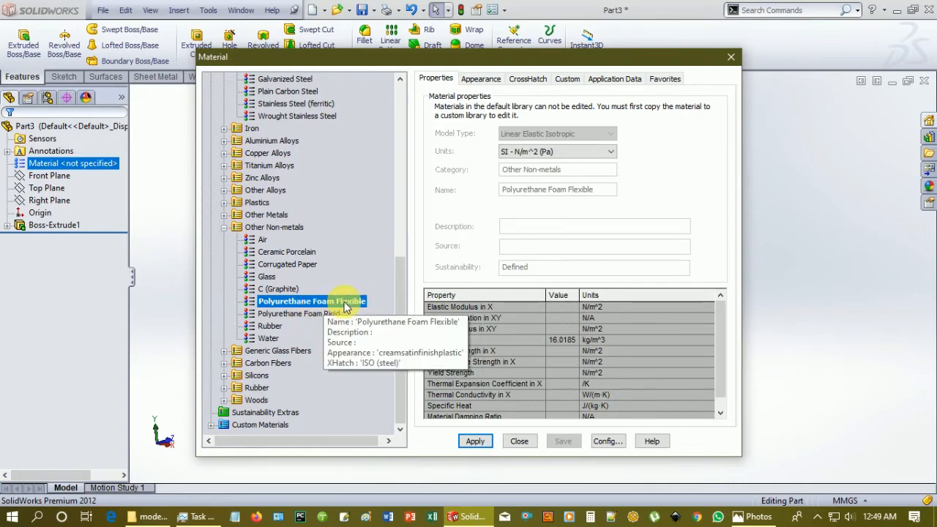
left_click(730, 57)
middle_click_drag(590, 241, 605, 259)
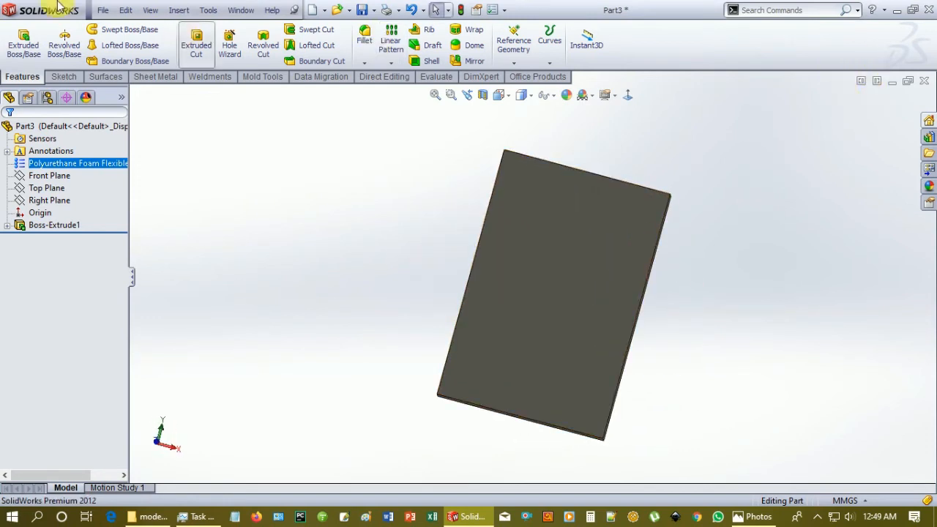
Step: Save the part as "foam 1" in the modern bed folder
left_click(103, 9)
left_click(128, 102)
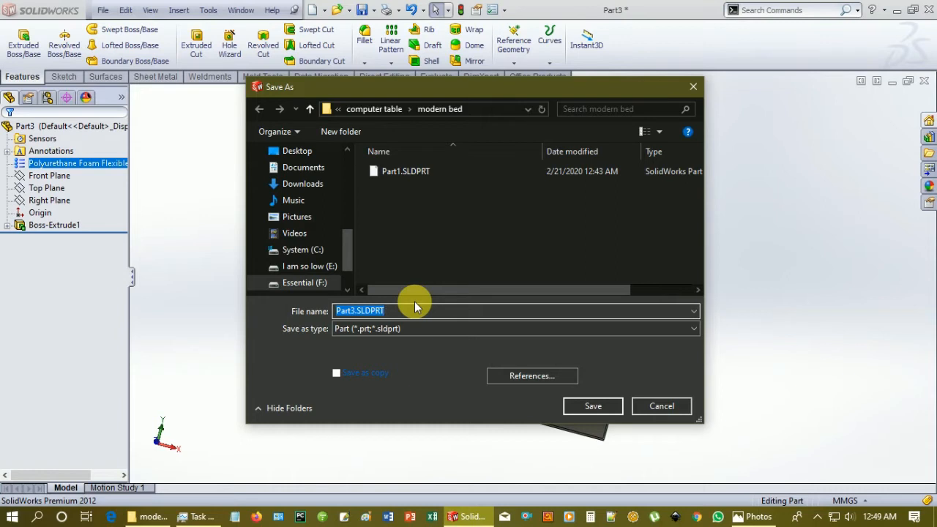
type("foam 1")
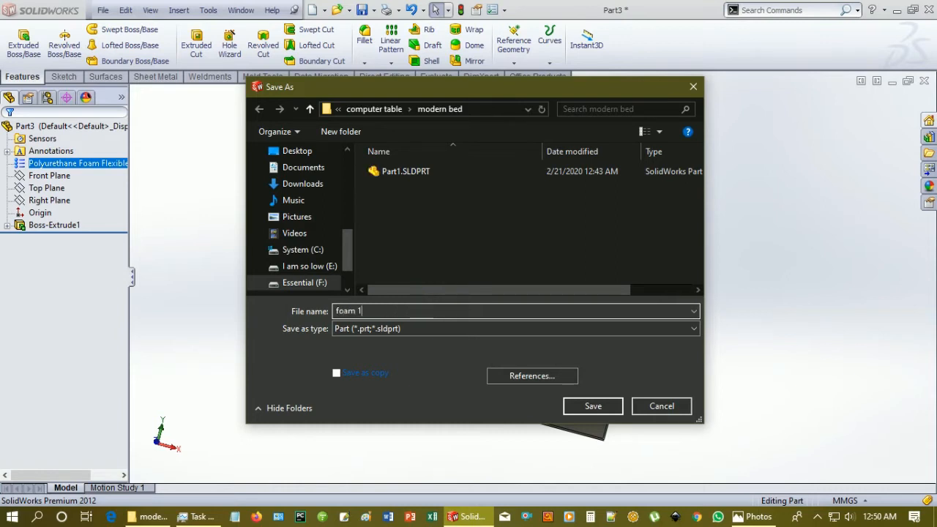
key("Return")
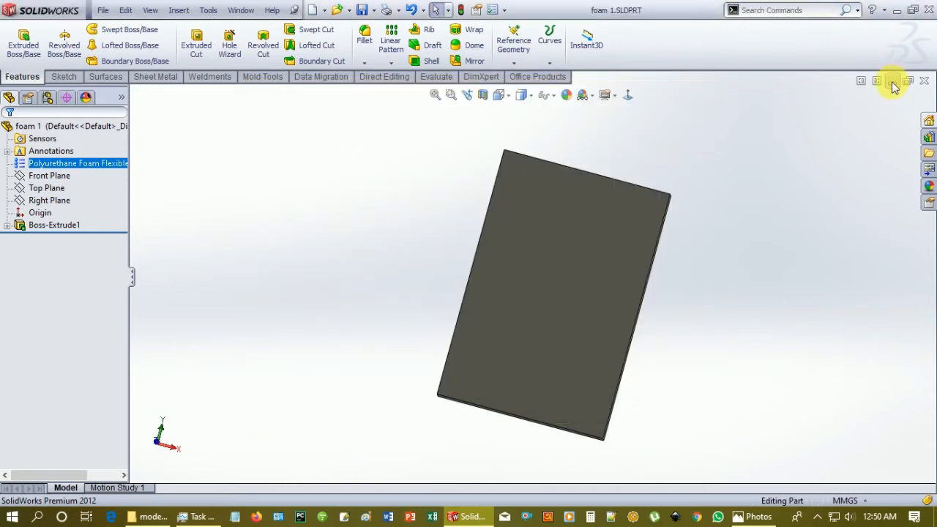
Step: Minimize the foam 1 document and create a new part document
left_click(892, 82)
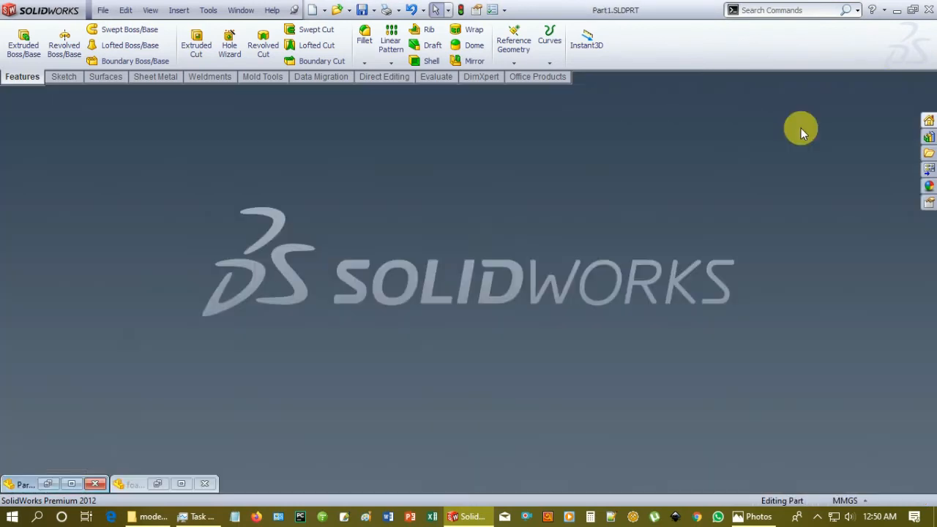
key("ctrl+n")
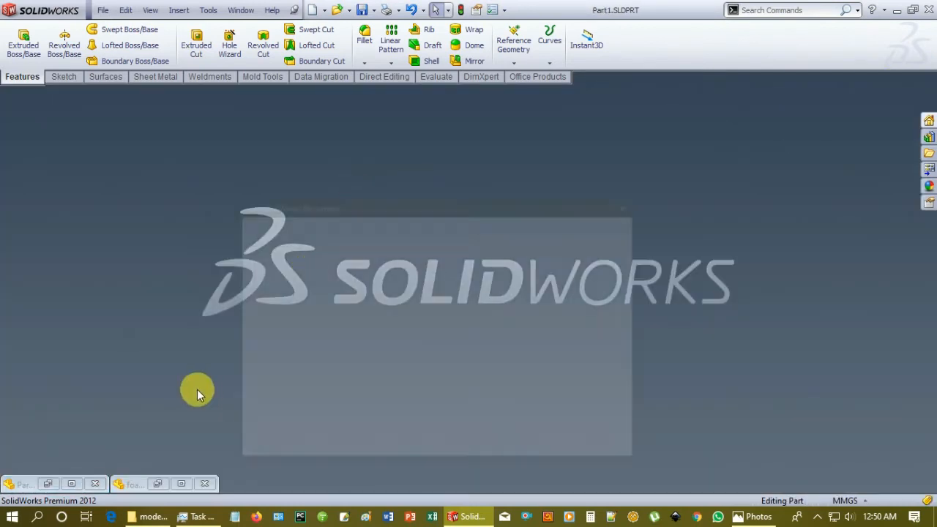
left_click(497, 448)
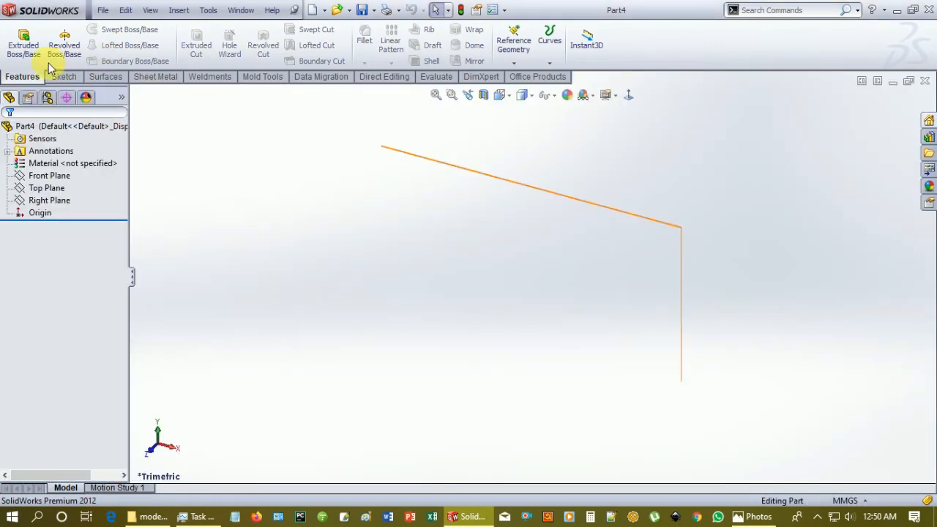
Step: Sketch a center rectangle about 182 mm wide and 103 mm high on the Front Plane, centered on the origin
left_click(64, 77)
double_click(74, 36)
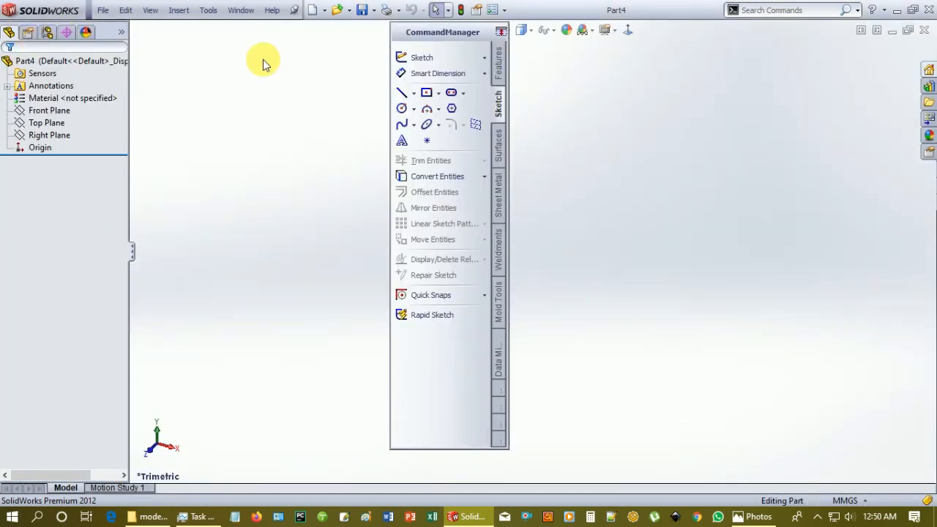
double_click(477, 40)
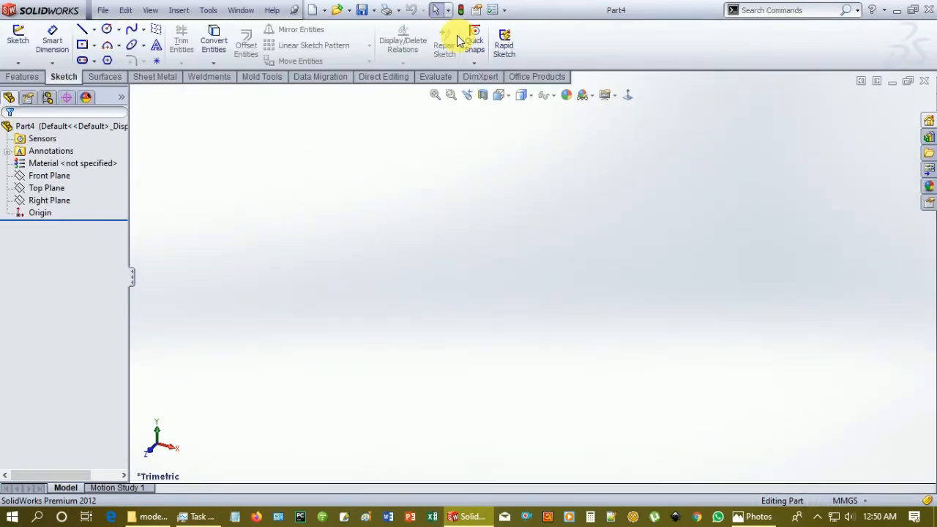
left_click(18, 40)
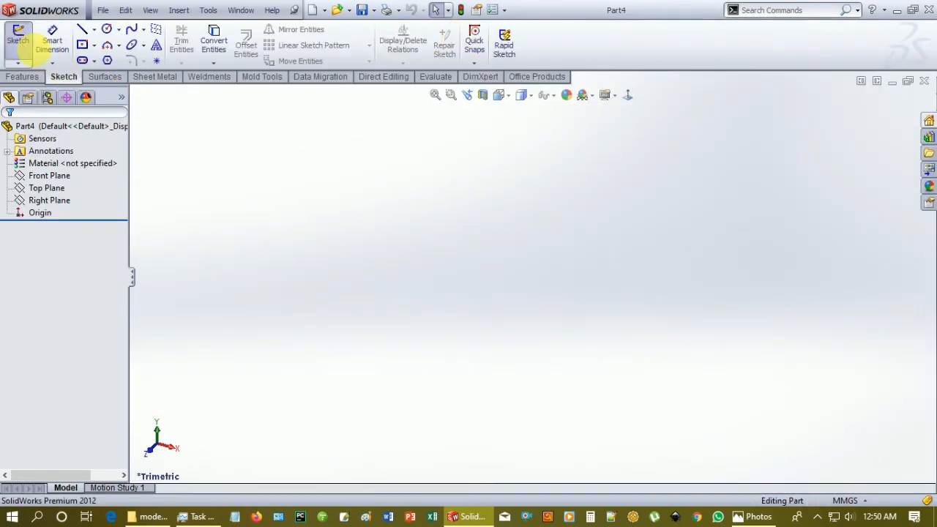
left_click(694, 180)
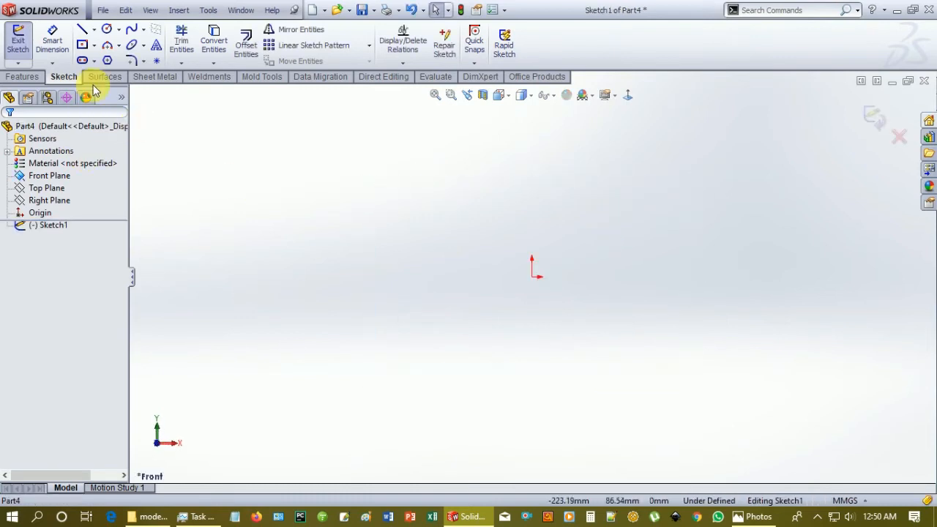
left_click(82, 44)
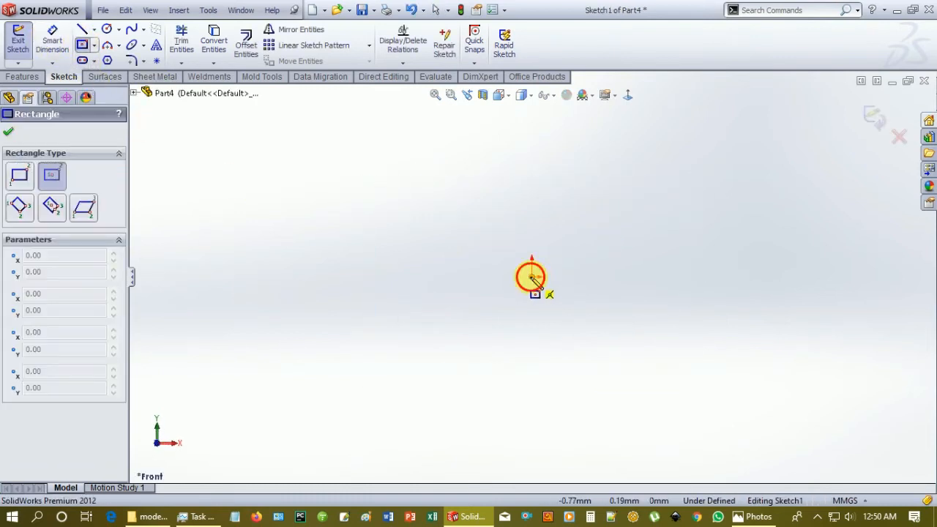
left_click(531, 277)
left_click(693, 185)
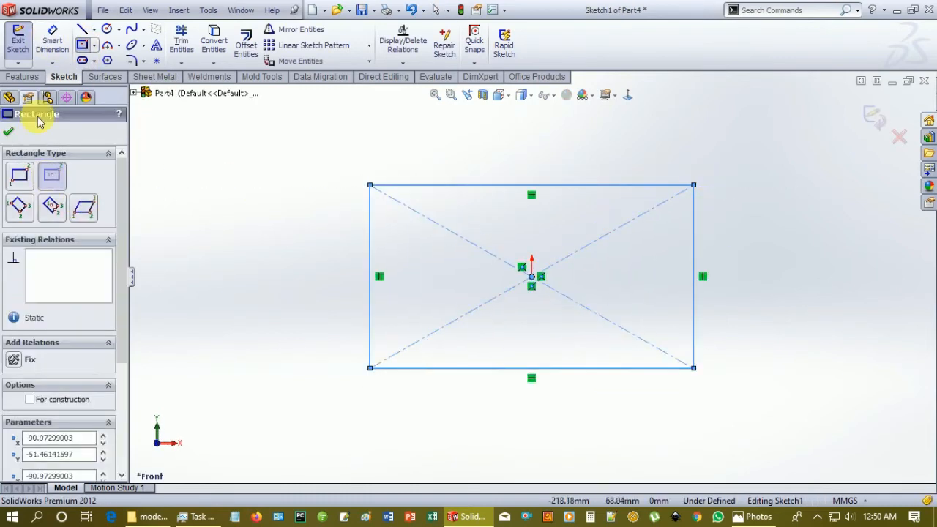
Step: Dimension the rectangle's left vertical side to 500 mm
left_click(52, 40)
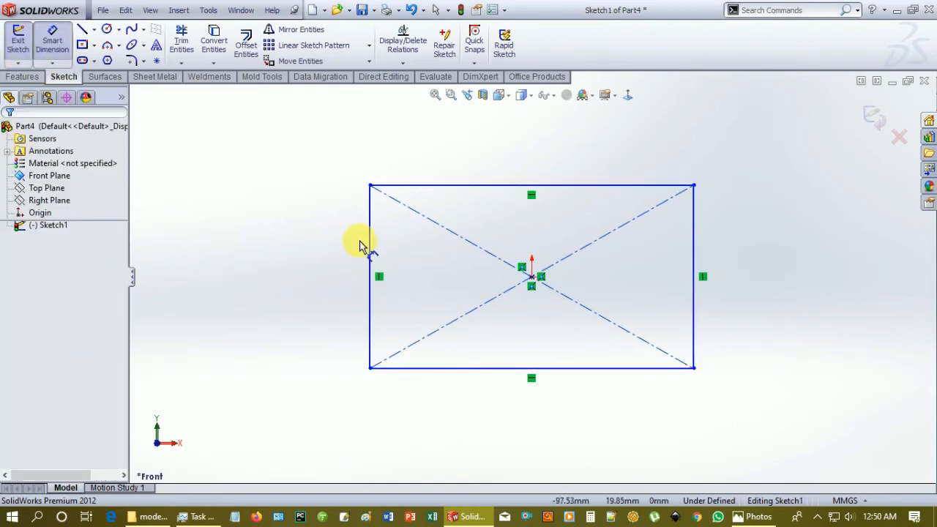
left_click(369, 246)
left_click(310, 238)
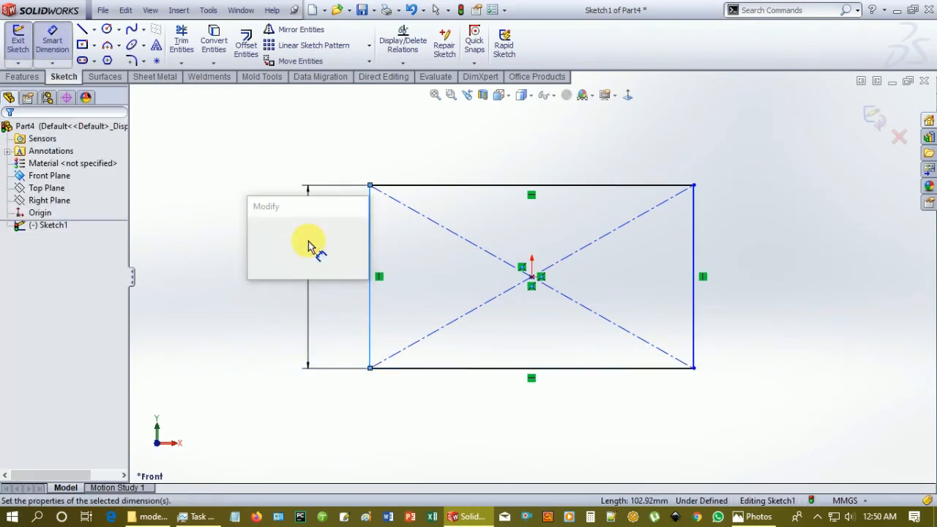
type("500")
key("Return")
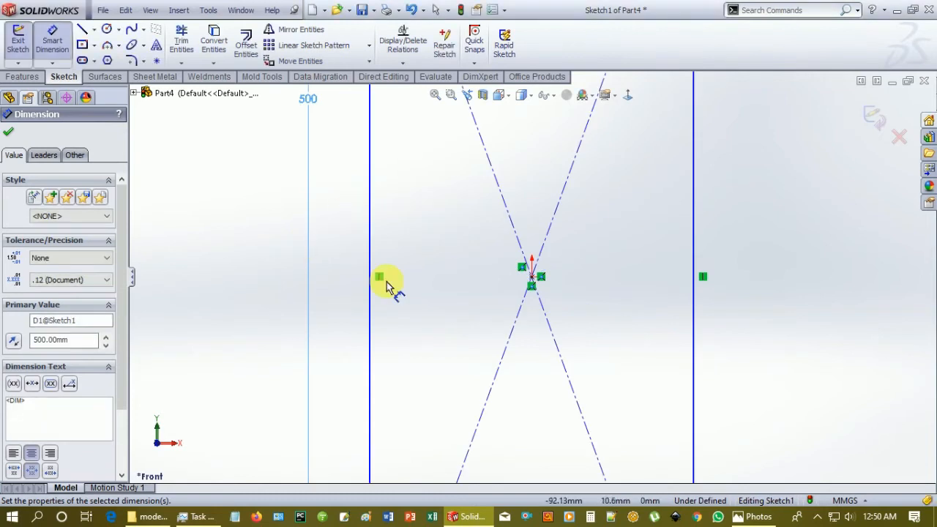
scroll(428, 259, "up", 10)
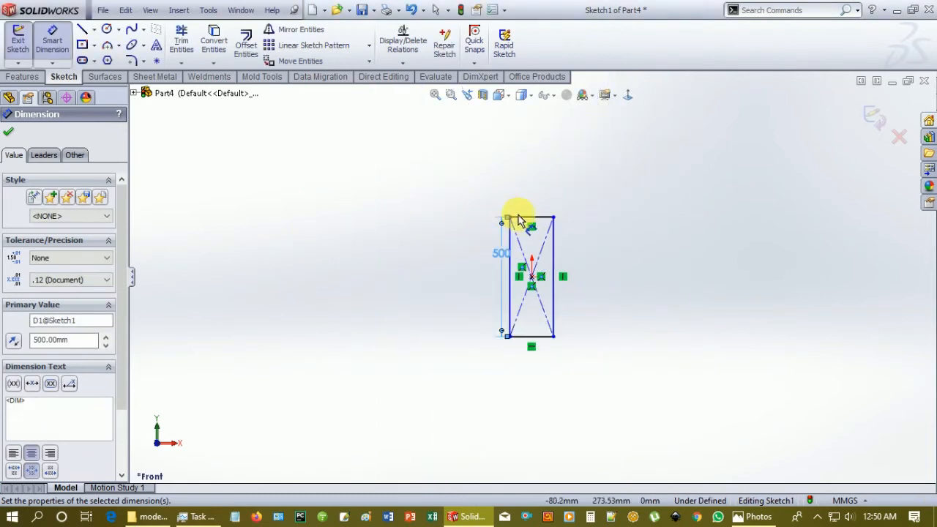
Step: Dimension the rectangle's top horizontal side to 2000 mm
left_click(522, 217)
left_click(533, 176)
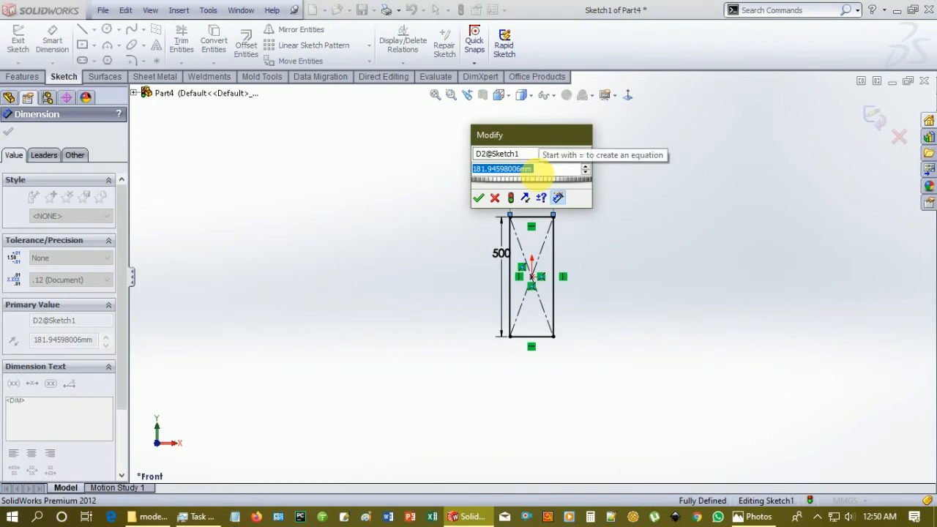
type("15")
key("BackSpace")
key("BackSpace")
type("2000")
key("Return")
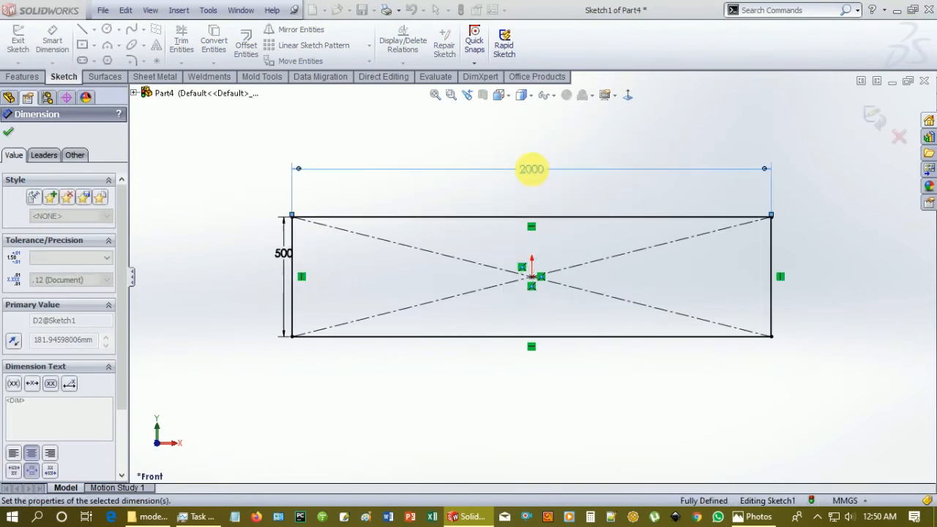
Step: Change the rectangle's vertical dimension to 700 mm and finish dimensioning
left_click(283, 253)
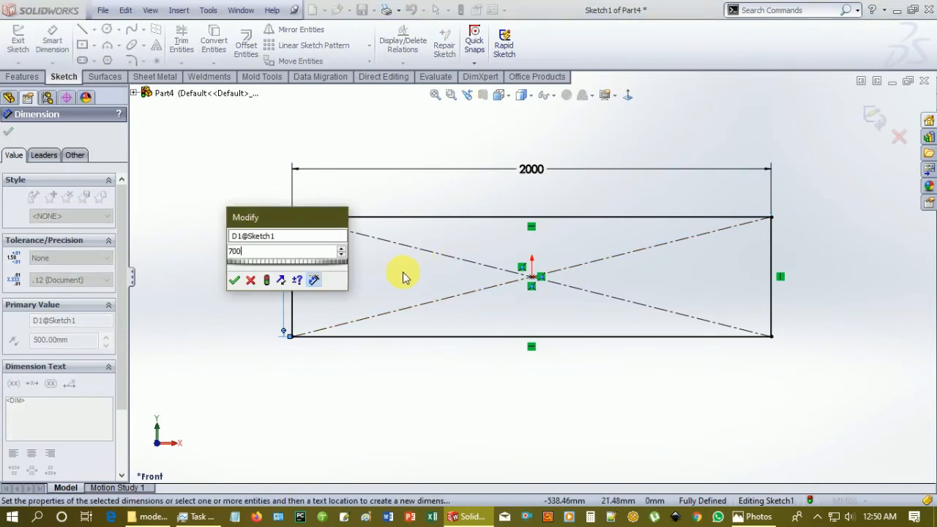
key("Return")
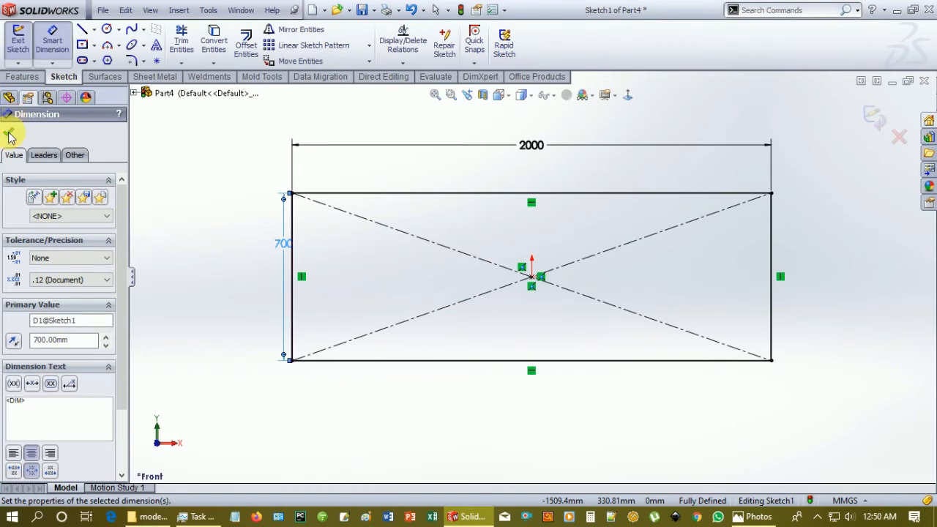
left_click(10, 134)
Step: Extrude the rectangle as a blind boss 500 mm deep from the sketch plane
left_click(19, 77)
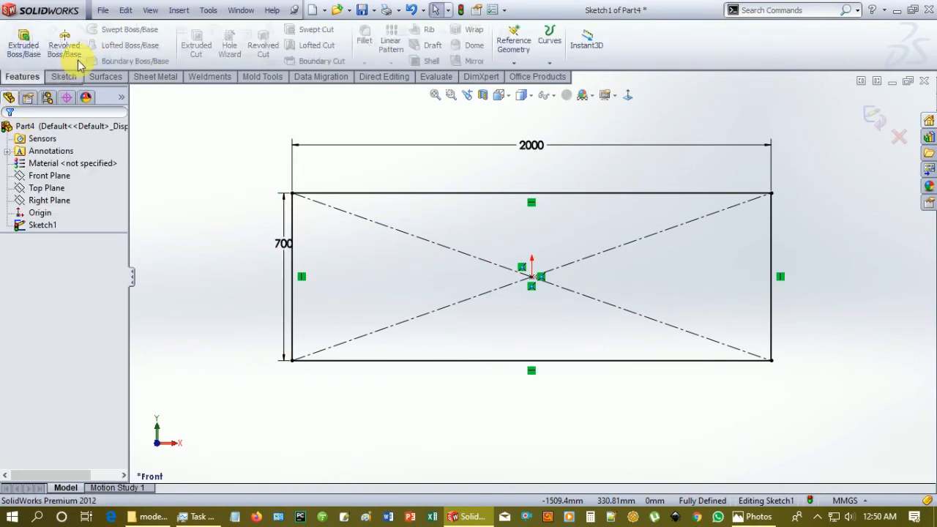
left_click(20, 53)
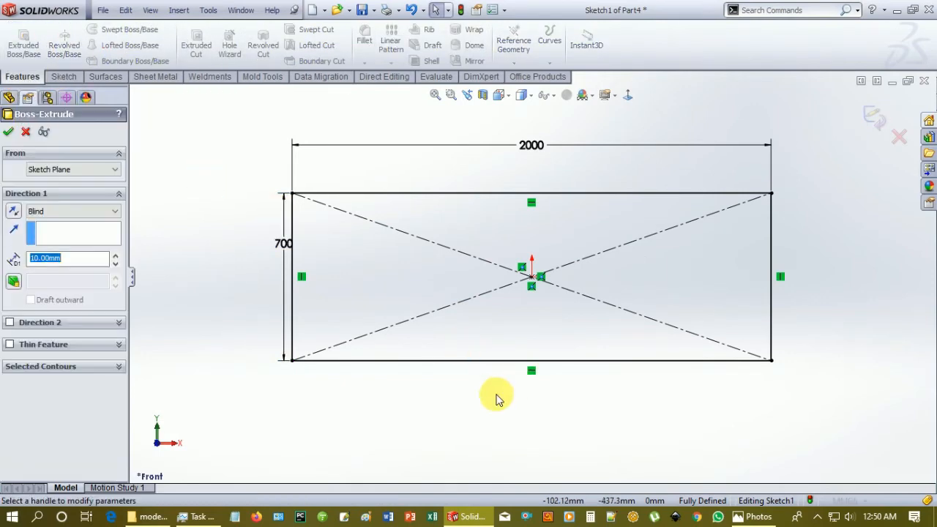
type("500")
key("Return")
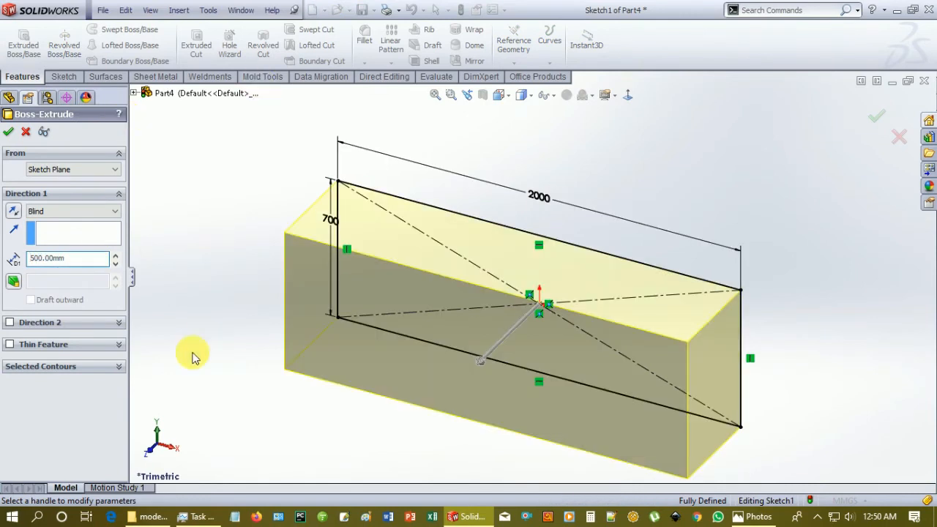
left_click(10, 131)
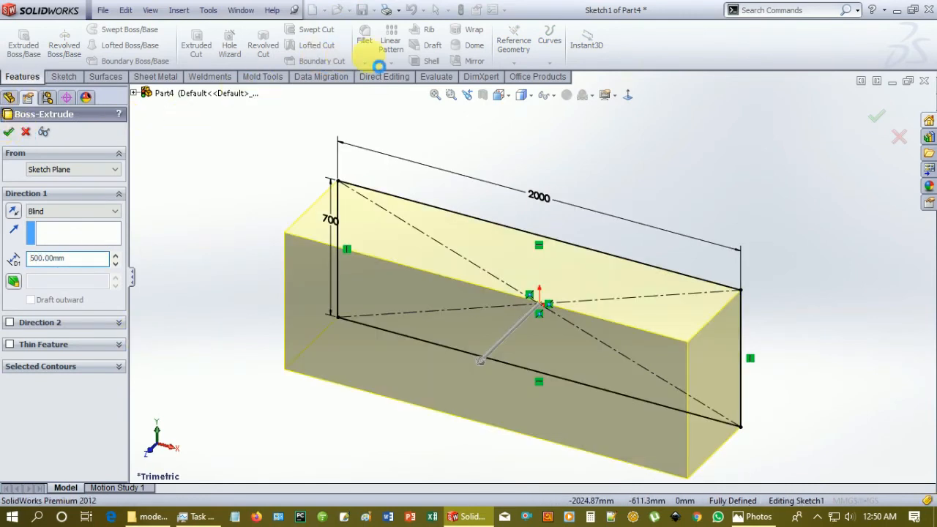
Step: Start a constant-radius fillet and select five faces of the block so that all its edges are included
left_click(370, 46)
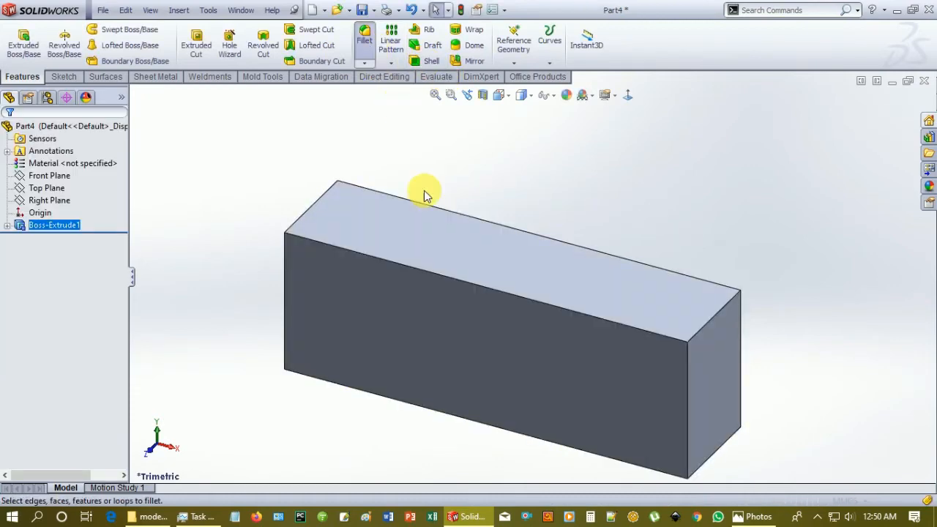
left_click(404, 284)
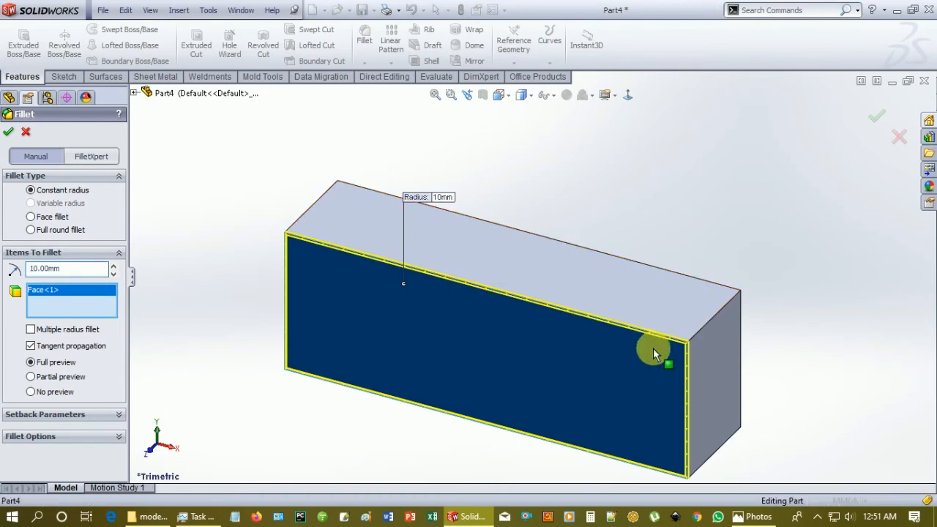
left_click(707, 354)
middle_click_drag(827, 364, 632, 339)
left_click(560, 283)
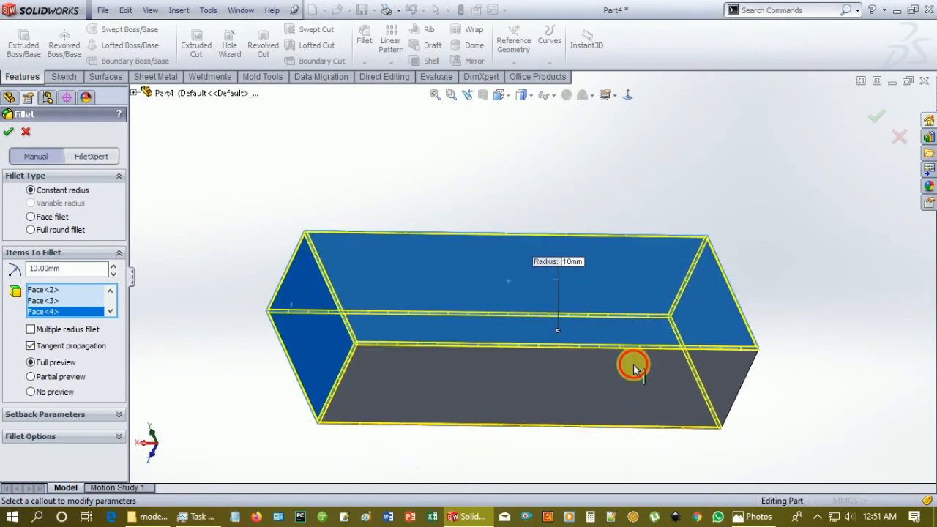
left_click(641, 360)
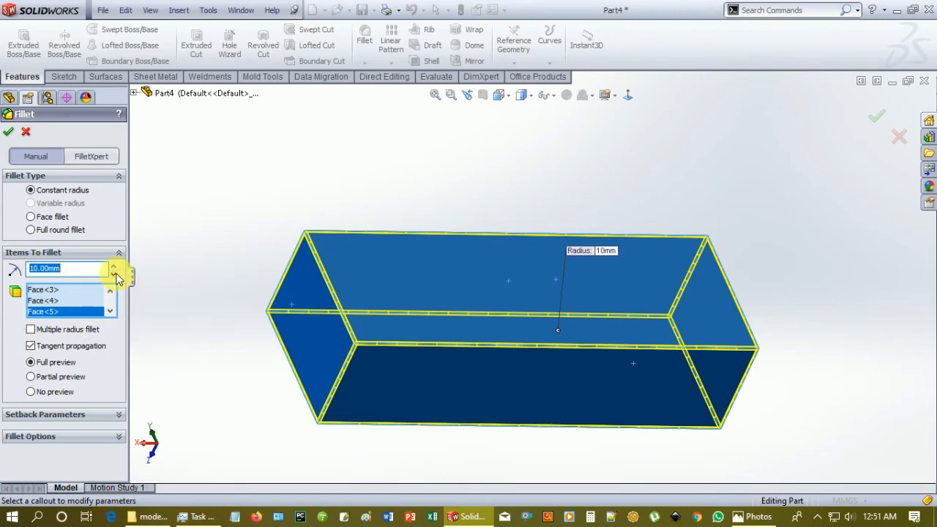
Step: Raise the fillet radius in 10 mm increments to 260 mm, lower it by one increment, and apply the fillet
left_click(116, 269)
left_click(116, 268)
left_click(115, 268)
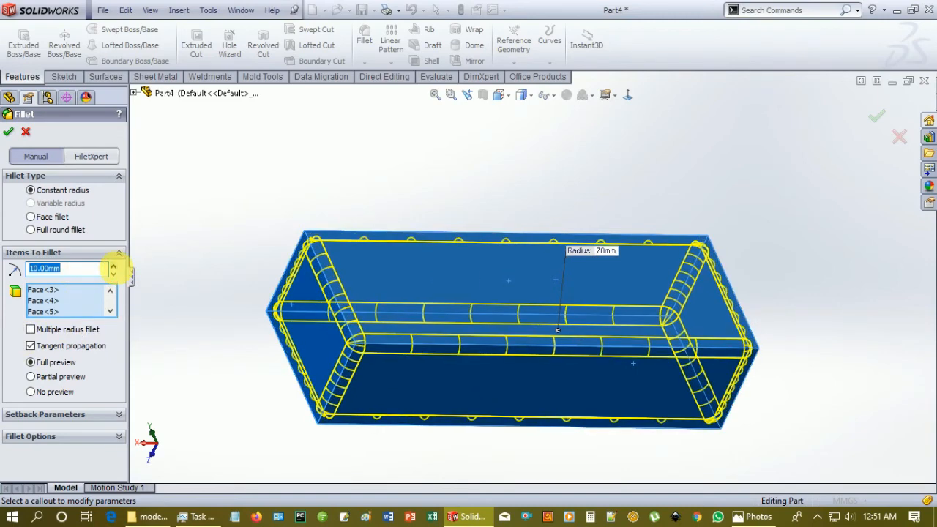
left_click(115, 269)
left_click(116, 268)
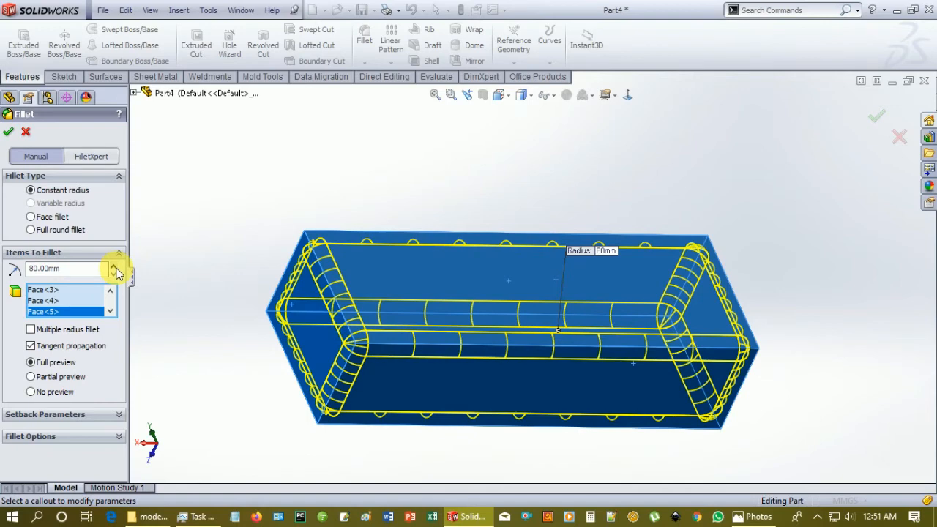
left_click(115, 268)
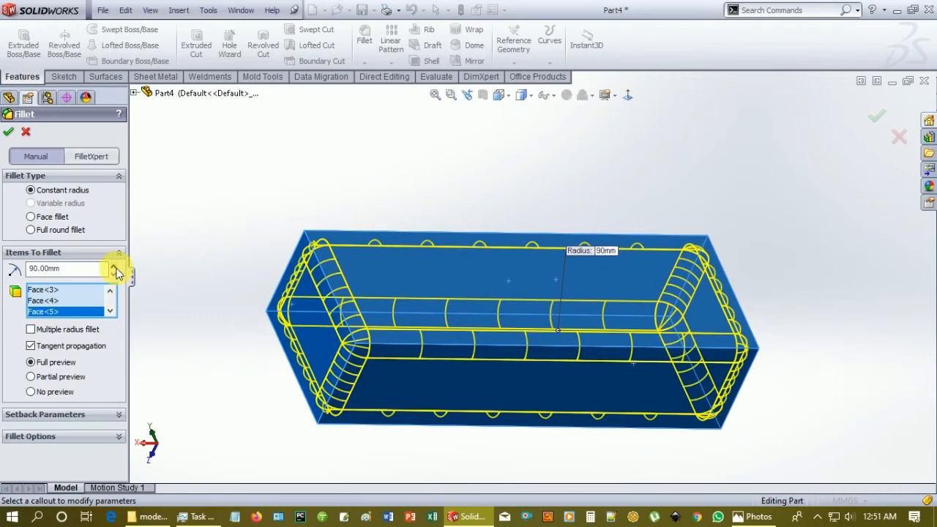
left_click(114, 268)
left_click(114, 268)
left_click(114, 268)
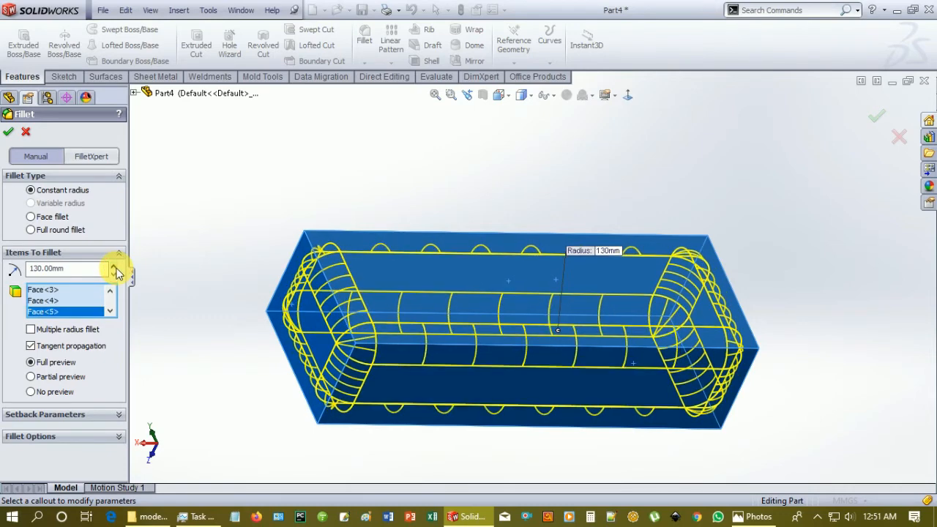
left_click(114, 268)
left_click(113, 268)
left_click(114, 268)
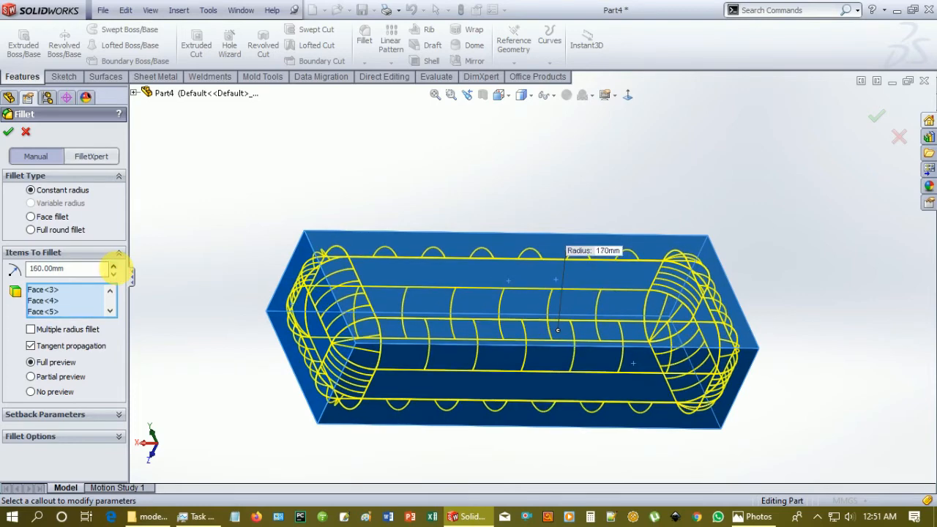
left_click(114, 268)
left_click(113, 268)
left_click(113, 268)
left_click(114, 268)
left_click(115, 268)
left_click(114, 268)
left_click(114, 267)
left_click(113, 268)
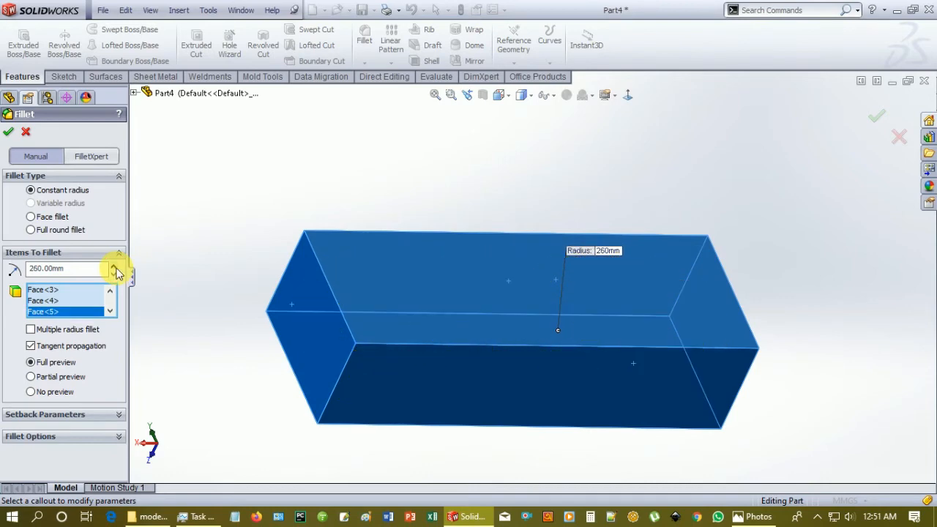
left_click(114, 274)
left_click(9, 132)
middle_click_drag(449, 386, 512, 445)
scroll(512, 444, "up", 3)
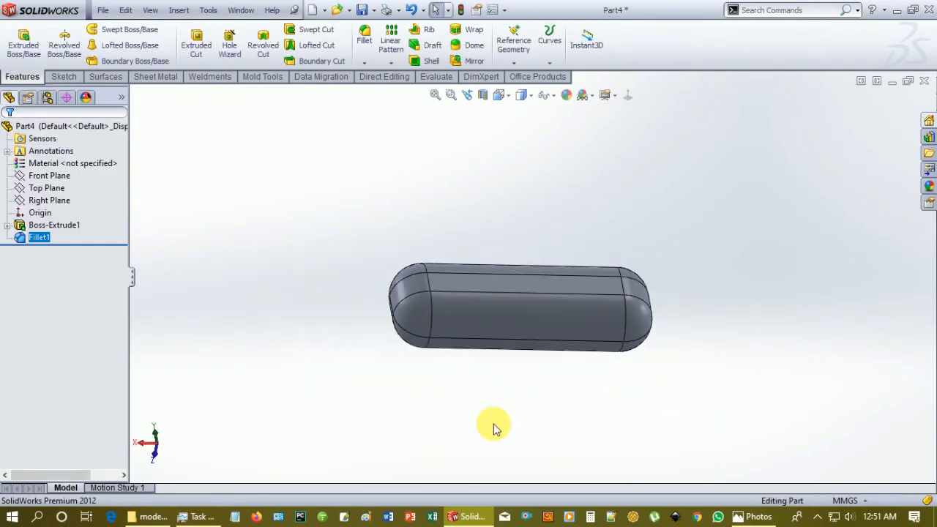
Step: Assign the material Polyurethane Foam Flexible from the Other Non-metals category to the part
right_click(53, 164)
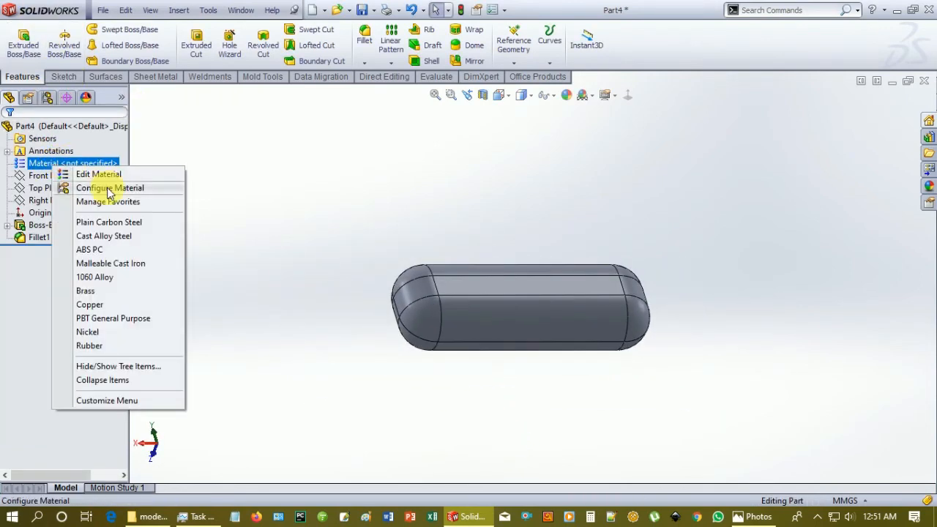
left_click(98, 174)
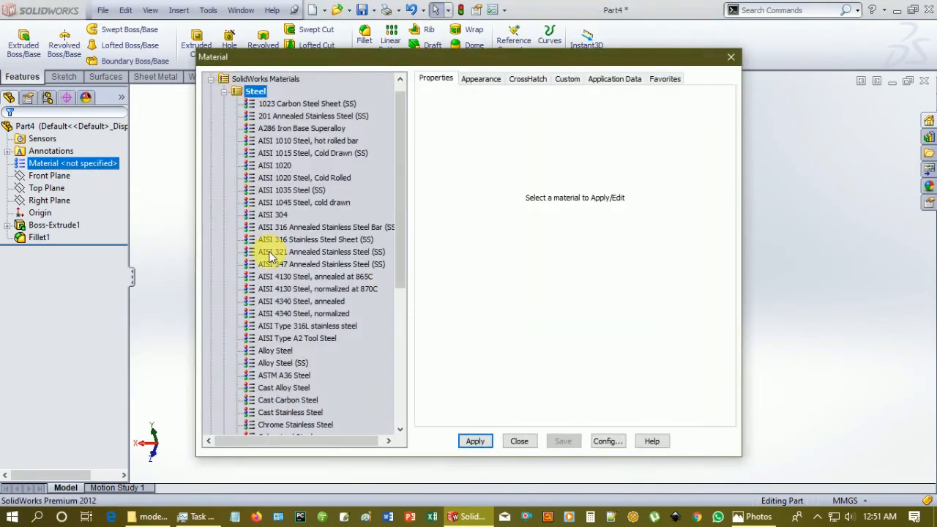
scroll(281, 272, "down", 7)
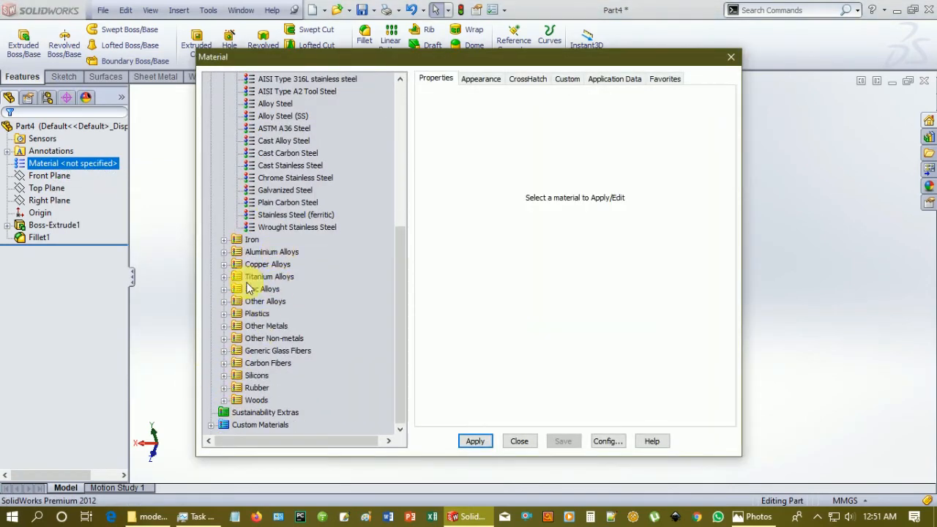
left_click(226, 339)
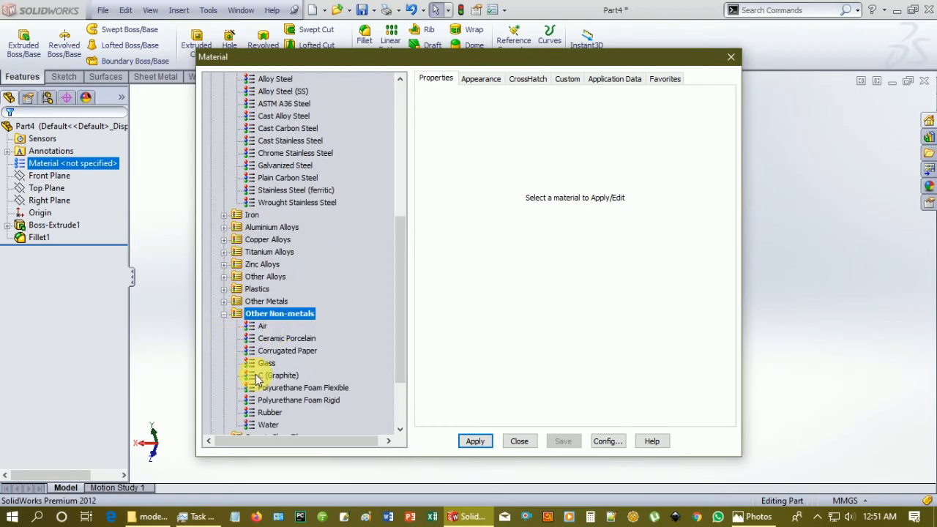
left_click(307, 387)
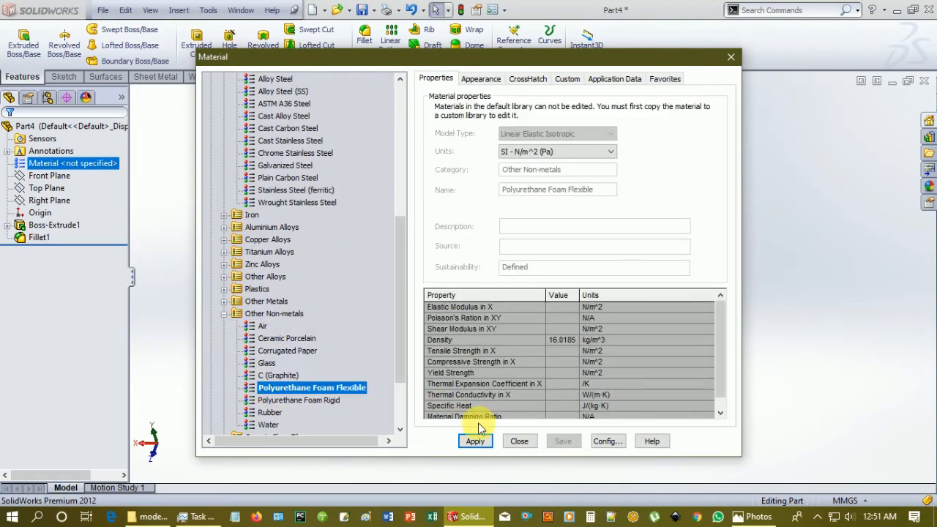
left_click(476, 441)
left_click(733, 57)
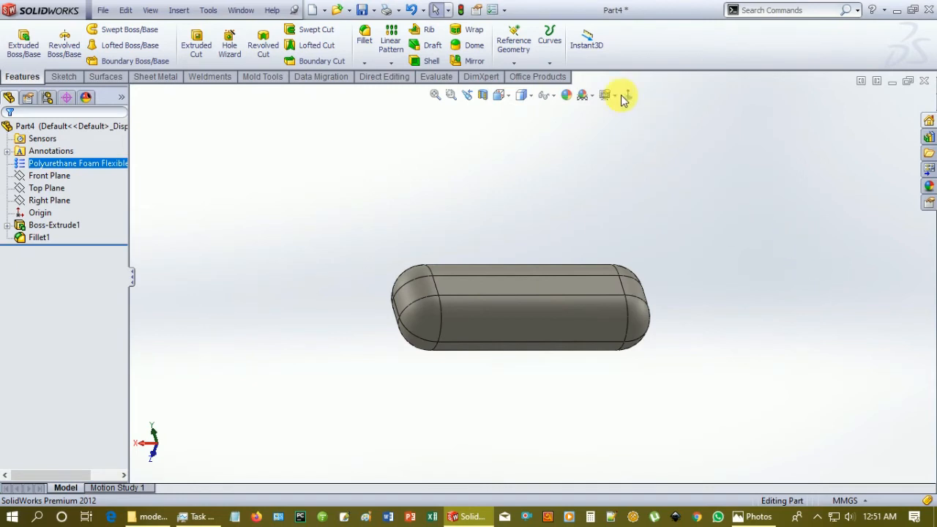
Step: Display the foam part shaded without its edge lines
left_click(530, 96)
left_click(532, 135)
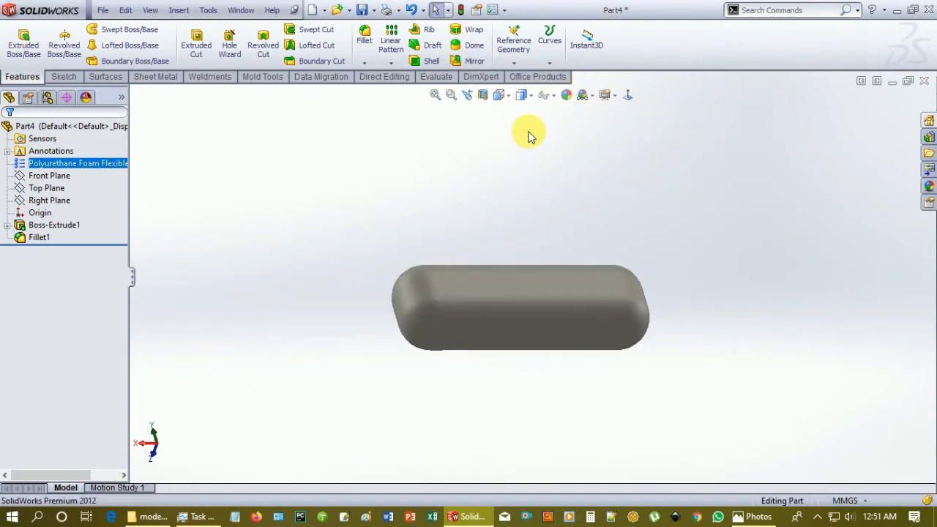
middle_click_drag(657, 197, 697, 279)
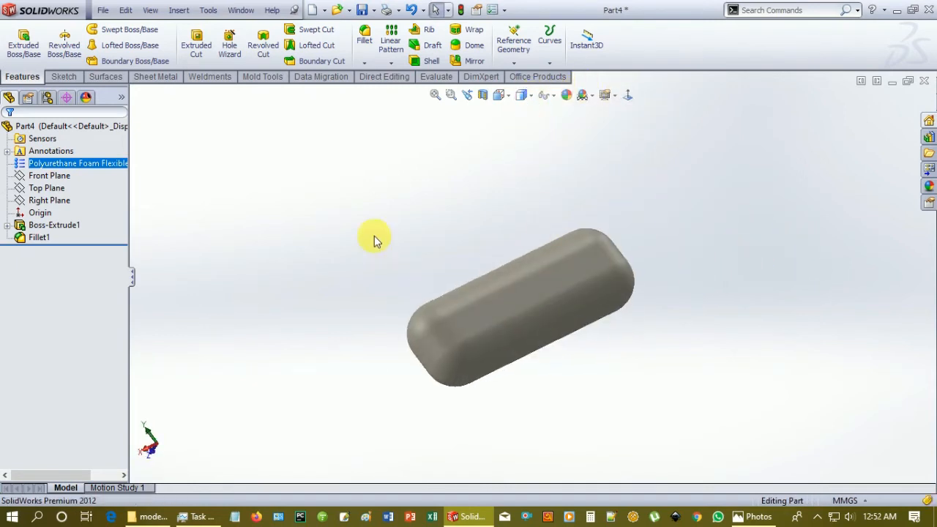
scroll(400, 236, "up", 3)
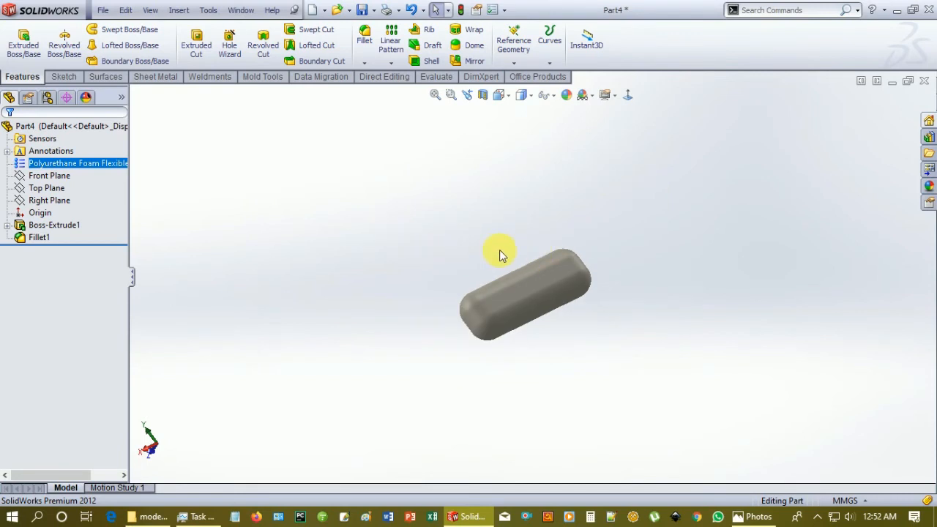
Step: Save the part as "foam 2" in the modern bed folder
key("ctrl+s")
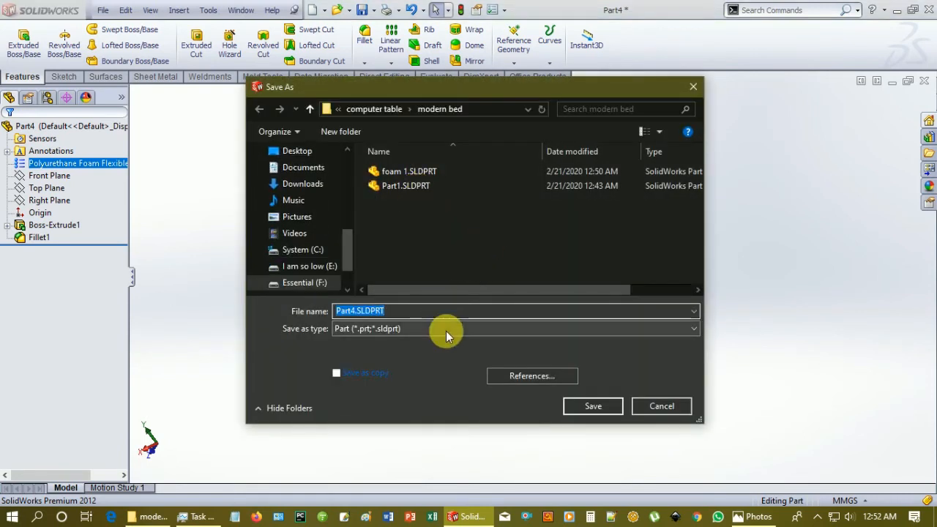
type("foam 2")
key("Return")
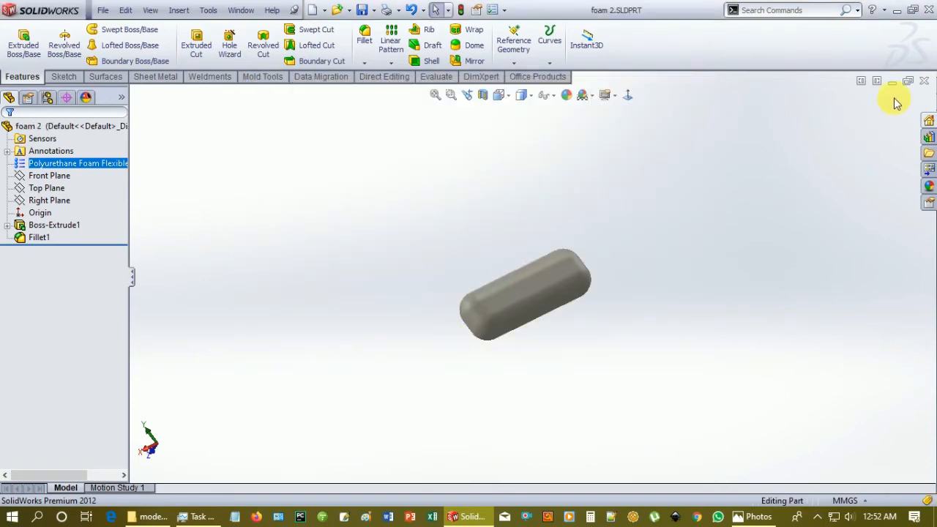
Step: Minimize the open document windows and bring the bed document Part1 back to full size
left_click(891, 81)
left_click(892, 81)
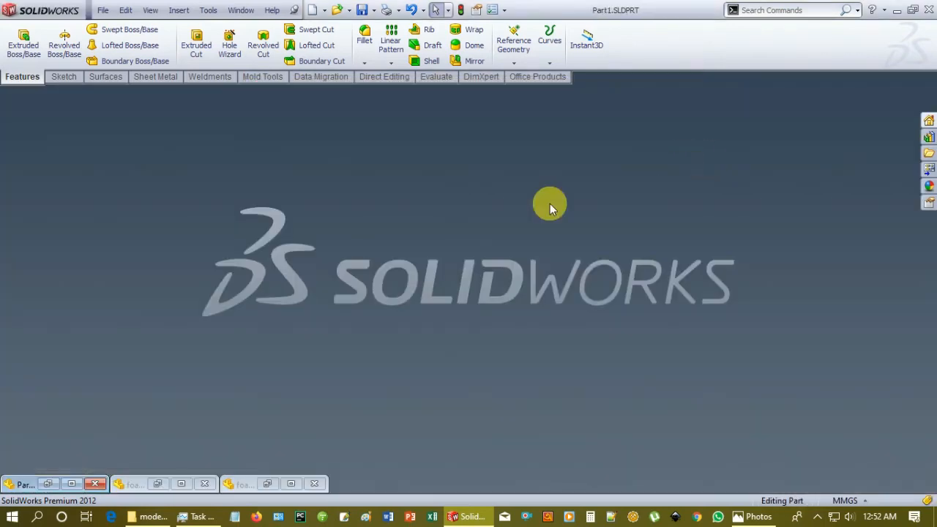
left_click(71, 484)
middle_click_drag(513, 303, 570, 323)
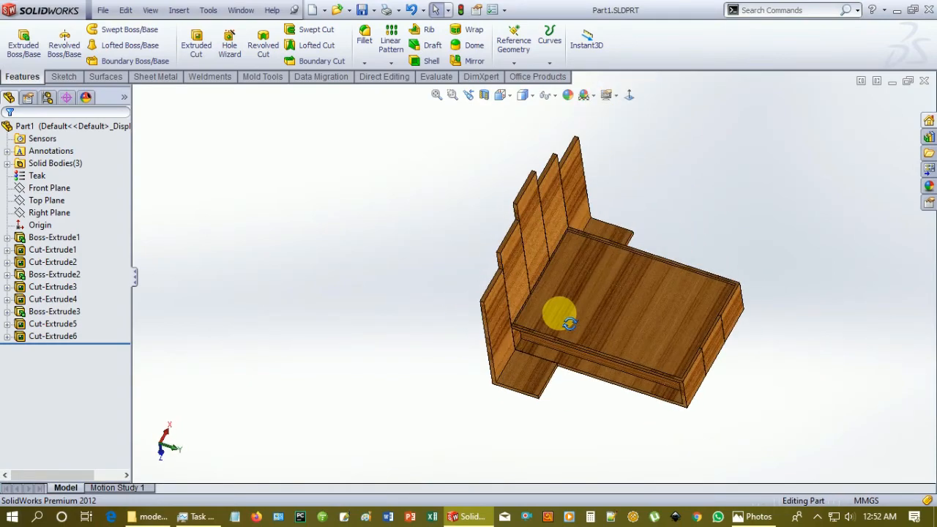
Step: Examine the small side platform next to the headboard from several angles and select its upper face
left_click(523, 373)
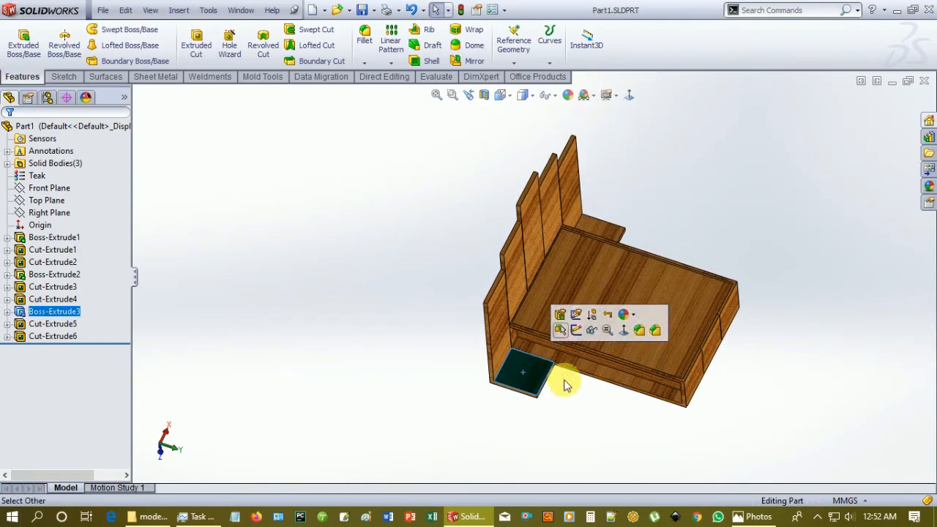
left_click(583, 413)
middle_click_drag(584, 413, 541, 384)
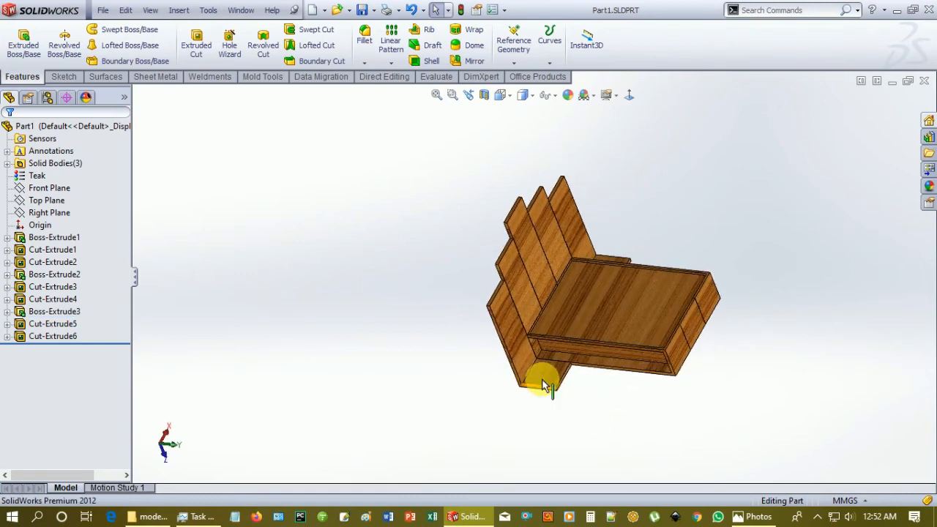
left_click(546, 371)
middle_click_drag(619, 429, 539, 391)
left_click(539, 392)
left_click(529, 357)
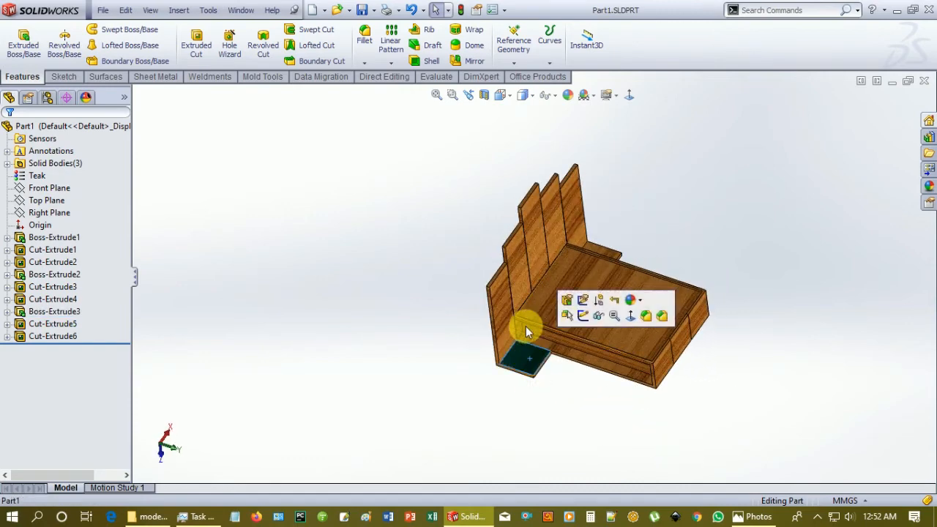
Step: Start a sketch on the side platform's upper face and convert the face's outline into sketch lines
left_click(704, 208)
left_click(535, 356)
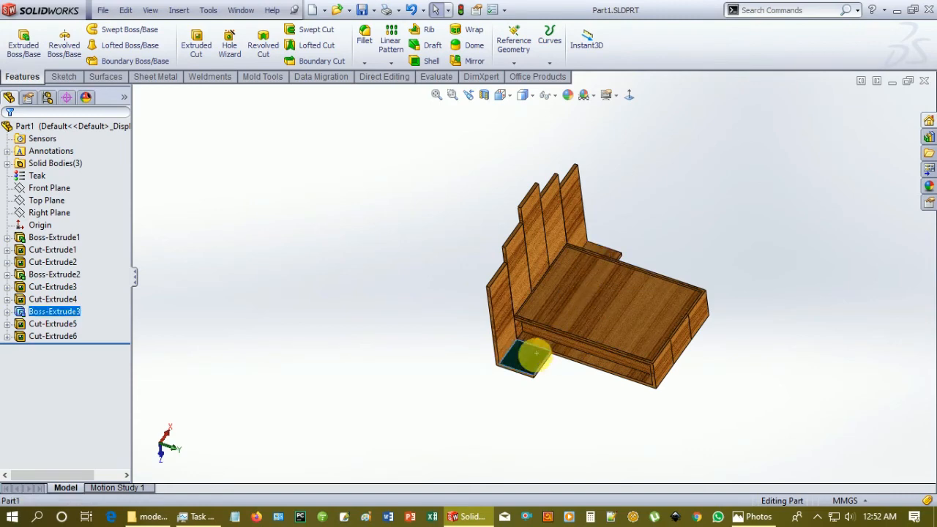
left_click(592, 310)
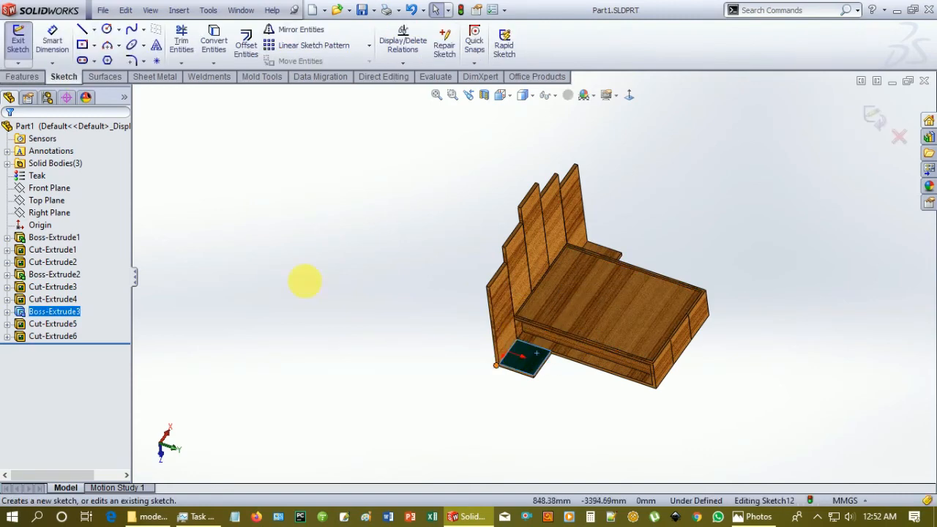
left_click(217, 37)
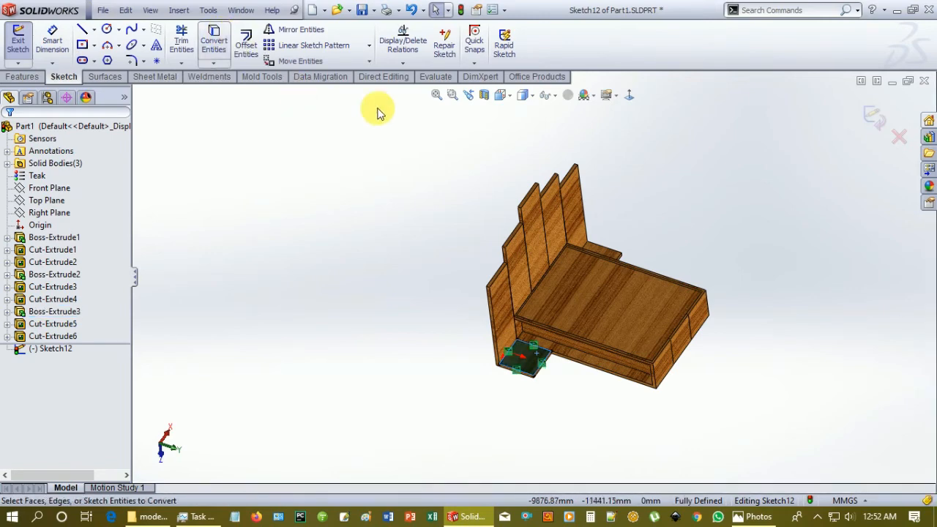
Step: Check the lengths of the platform's side and front edges with Smart Dimension, then discard the sketch
left_click(52, 40)
left_click(548, 362)
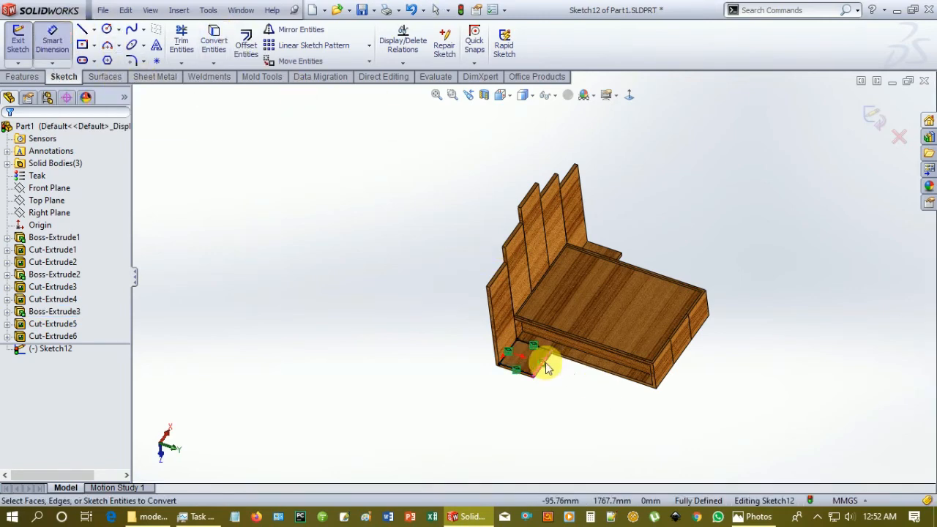
scroll(550, 357, "down", 4)
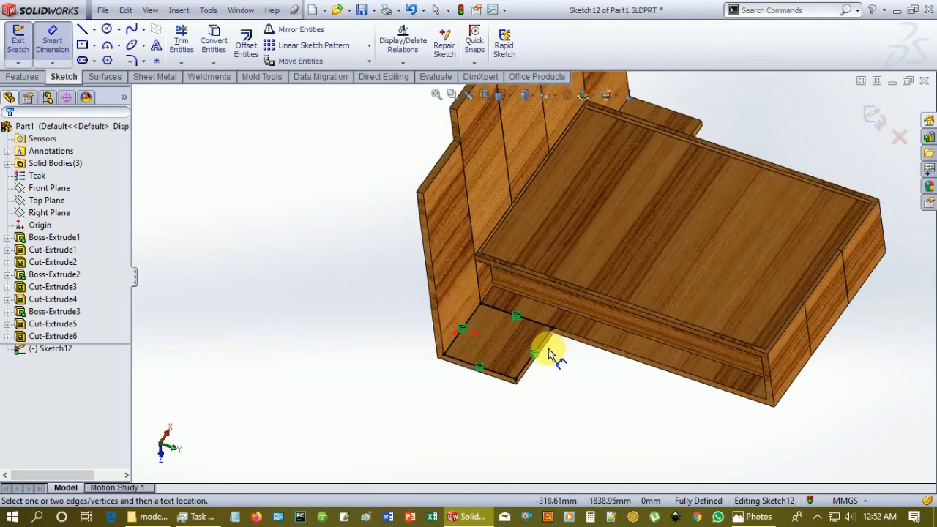
scroll(550, 358, "down", 2)
left_click(540, 337)
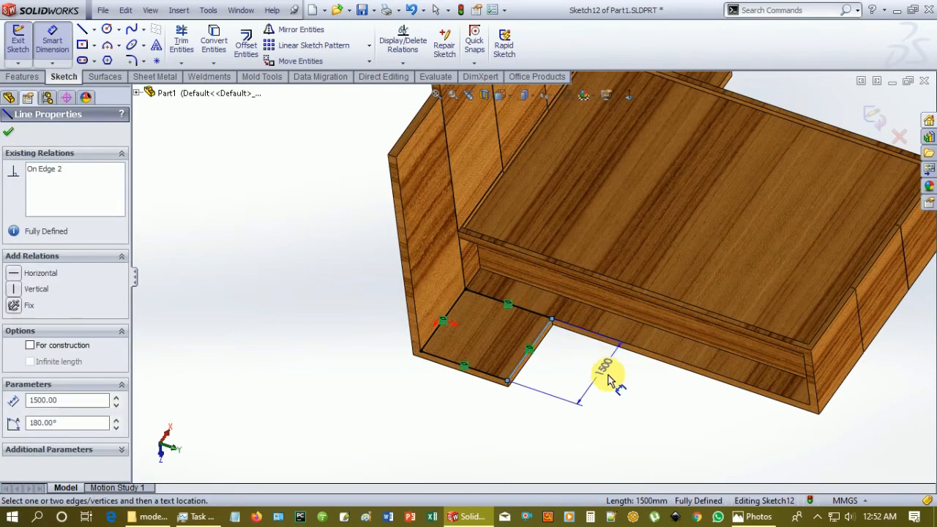
key("Escape")
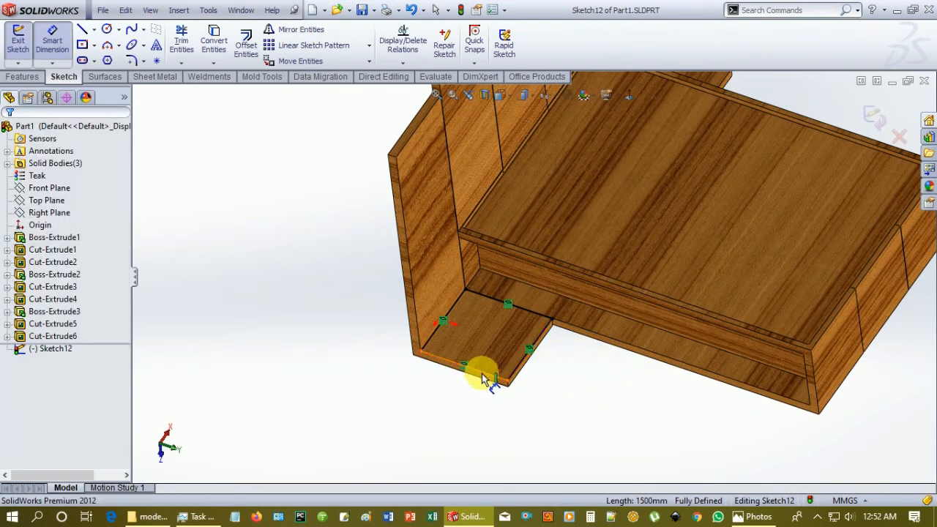
left_click(483, 379)
key("Escape")
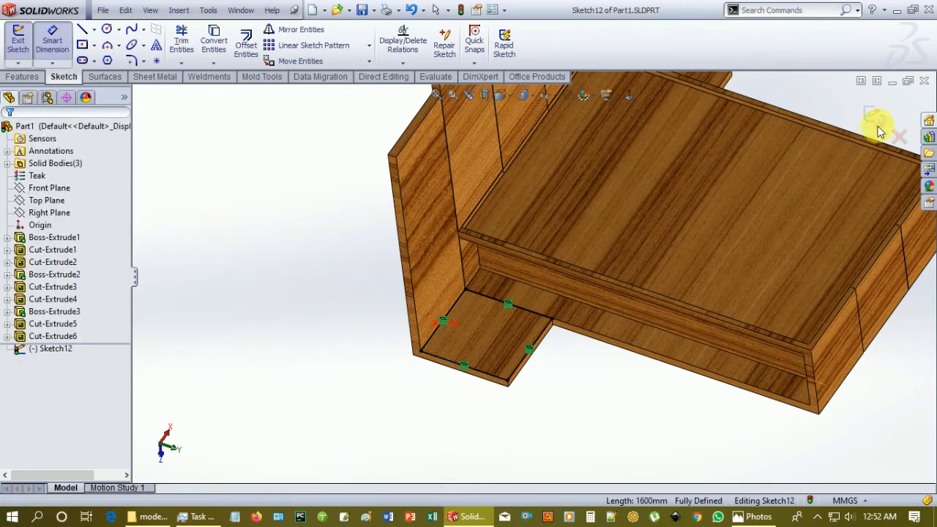
key("Escape")
left_click(898, 138)
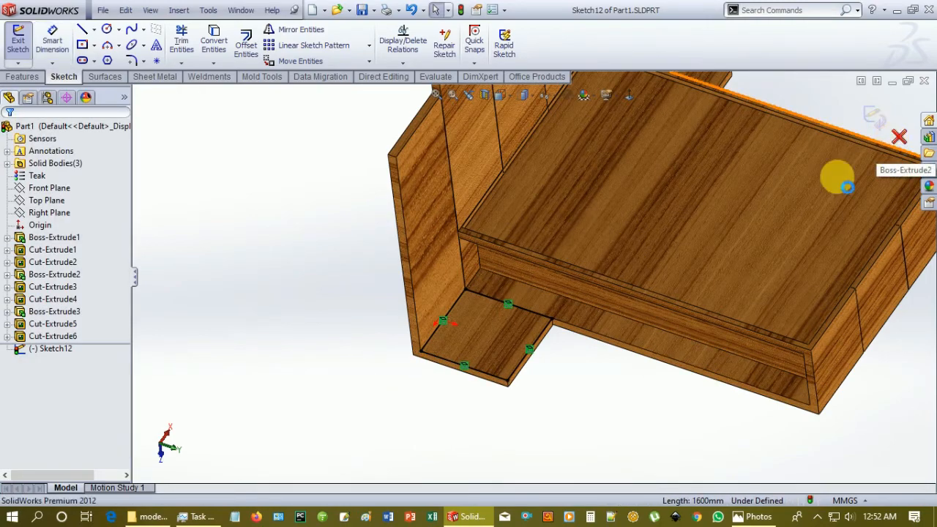
Step: Minimize the bed document and create a new part document, maximized to full size
left_click(893, 80)
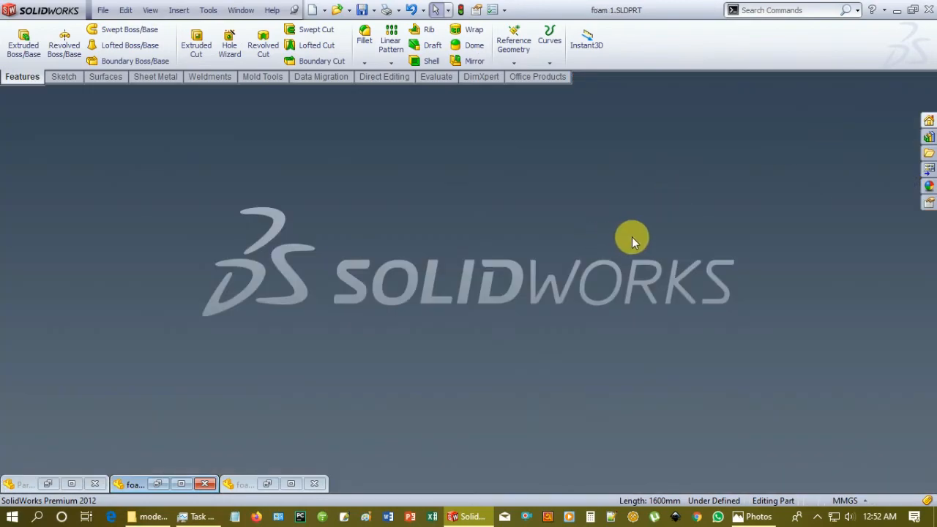
key("ctrl+n")
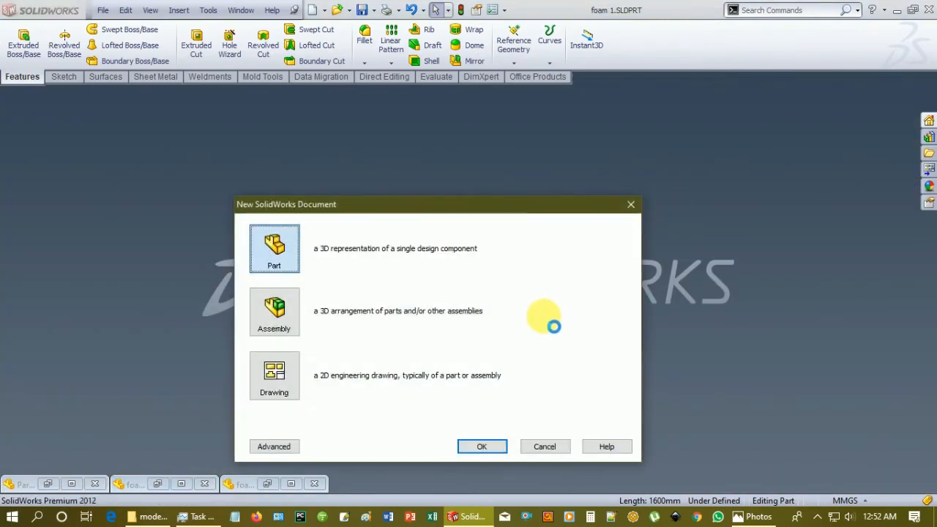
key("Return")
left_click(843, 98)
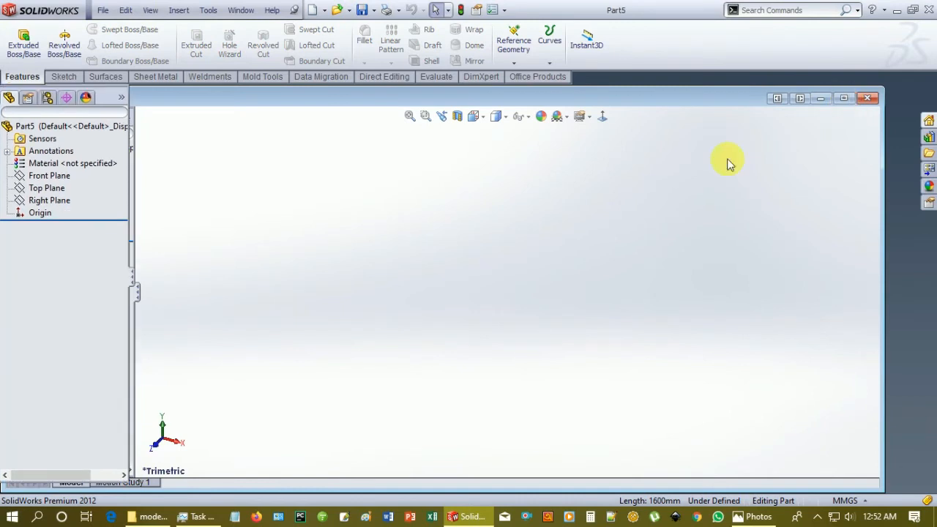
Step: Sketch a center rectangle about 228 x 183 mm on the Front Plane, centred on the origin
left_click(66, 77)
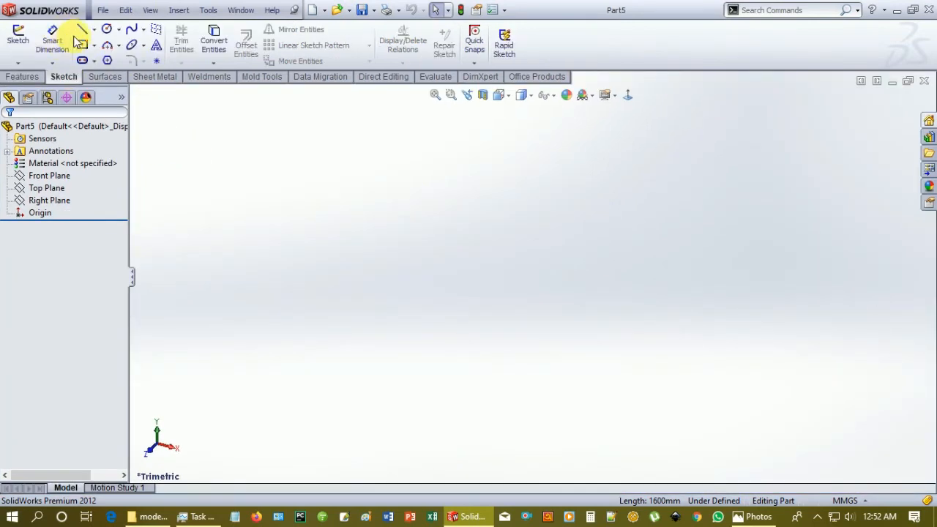
left_click(18, 40)
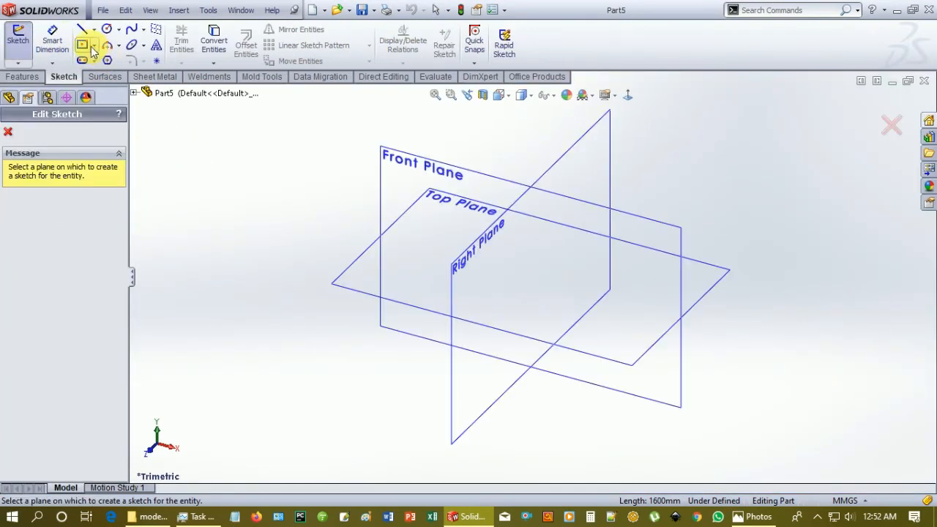
left_click(92, 47)
left_click(96, 47)
left_click(118, 73)
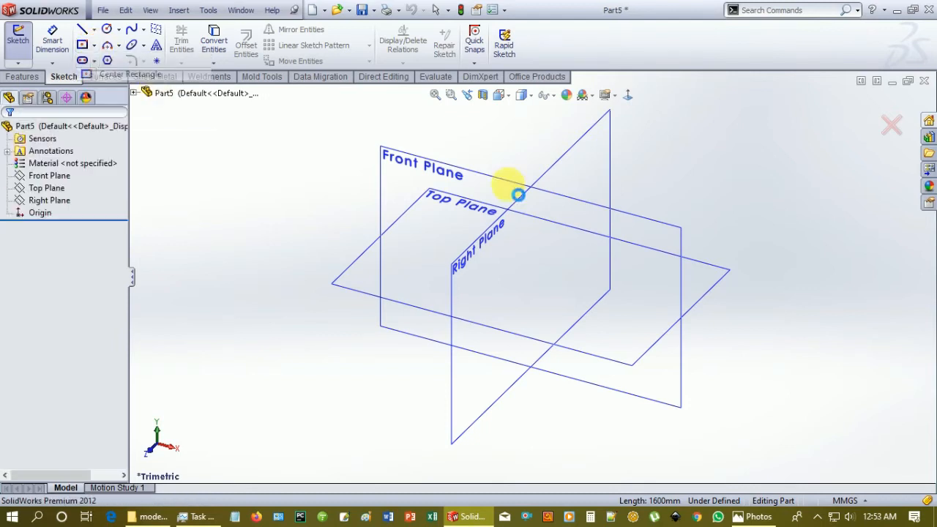
left_click(707, 262)
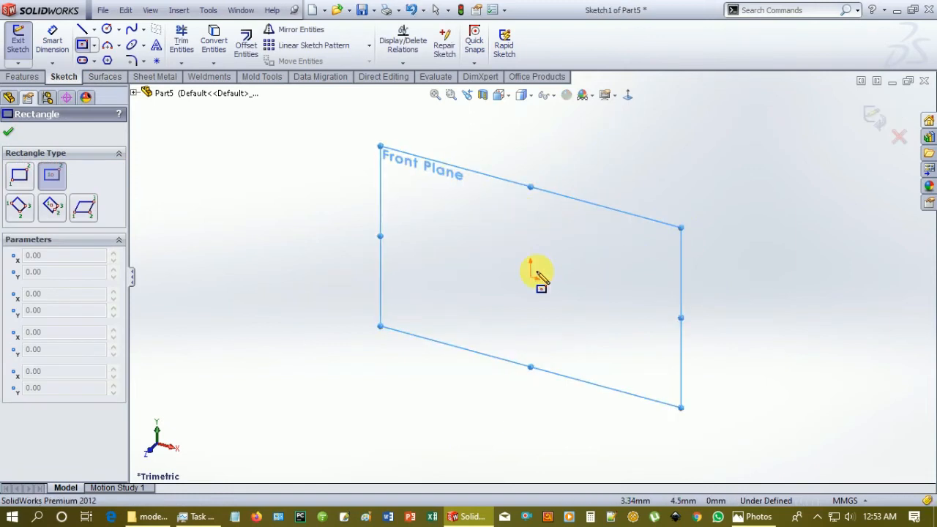
left_click(531, 276)
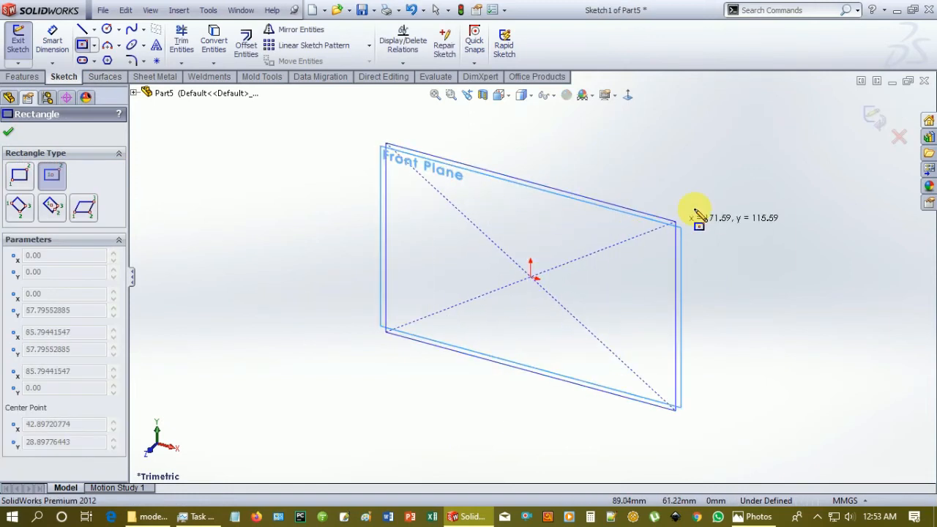
left_click(723, 179)
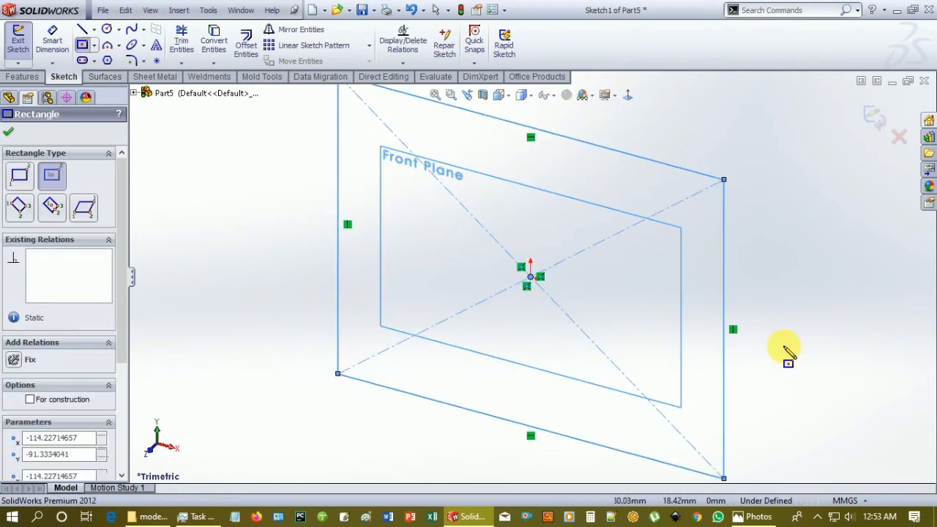
Step: Dimension the rectangle's vertical side and set its height to 1300 mm
left_click(52, 55)
left_click(337, 195)
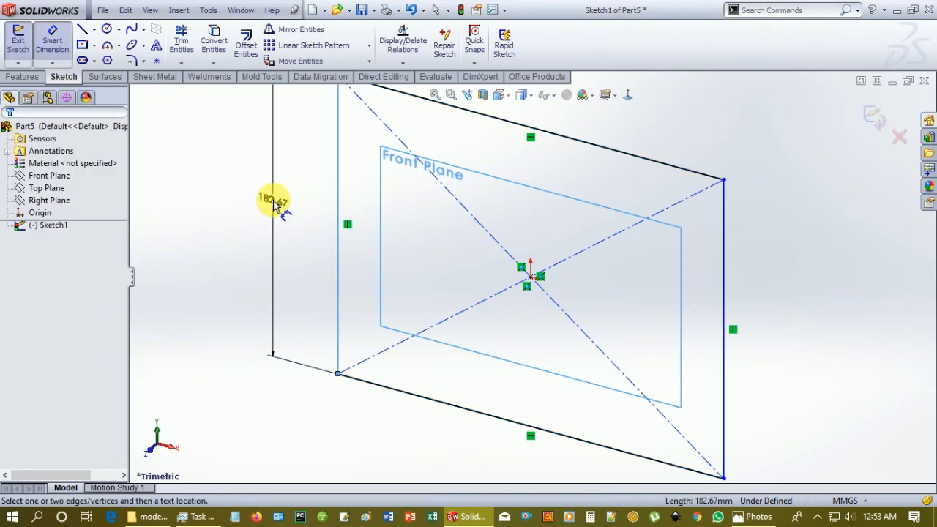
left_click(270, 241)
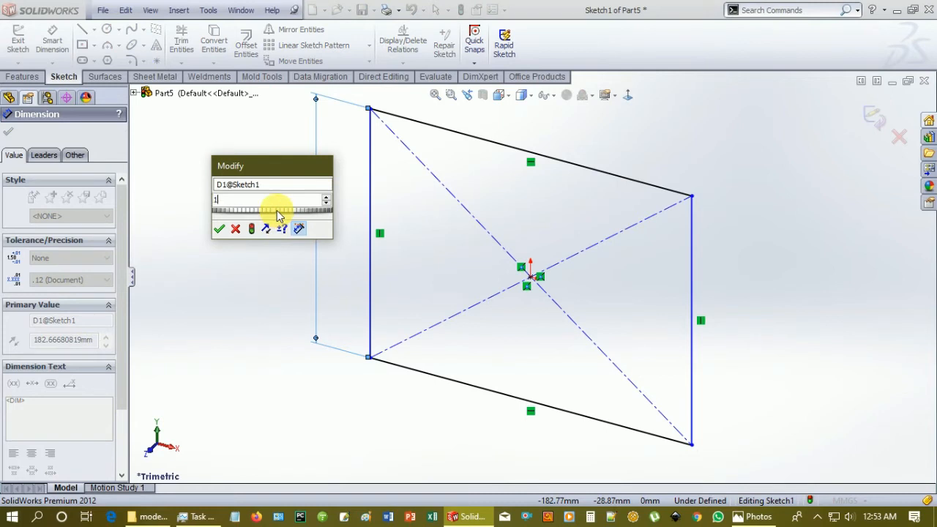
key("Return")
Step: Dimension the rectangle's upper edge and set its width to 1600 mm
scroll(375, 249, "up", 8)
scroll(498, 255, "up", 4)
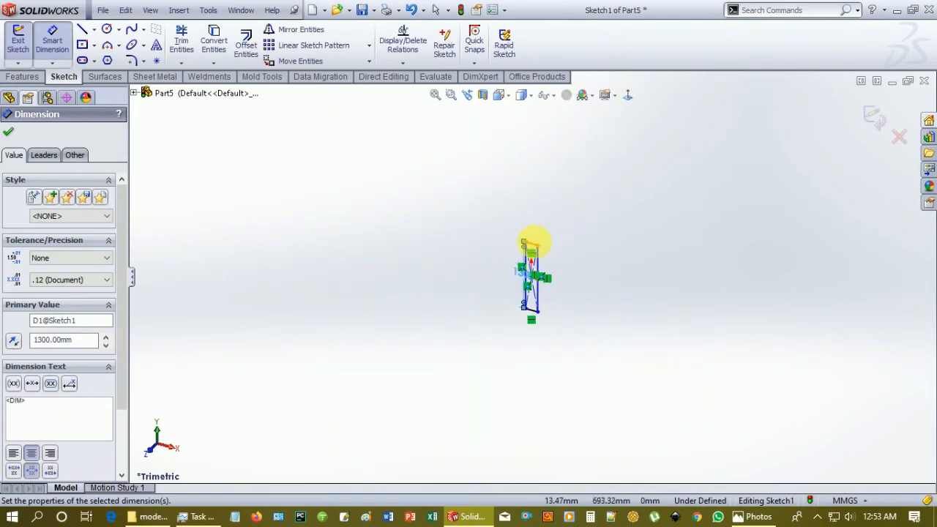
left_click(533, 244)
left_click(565, 171)
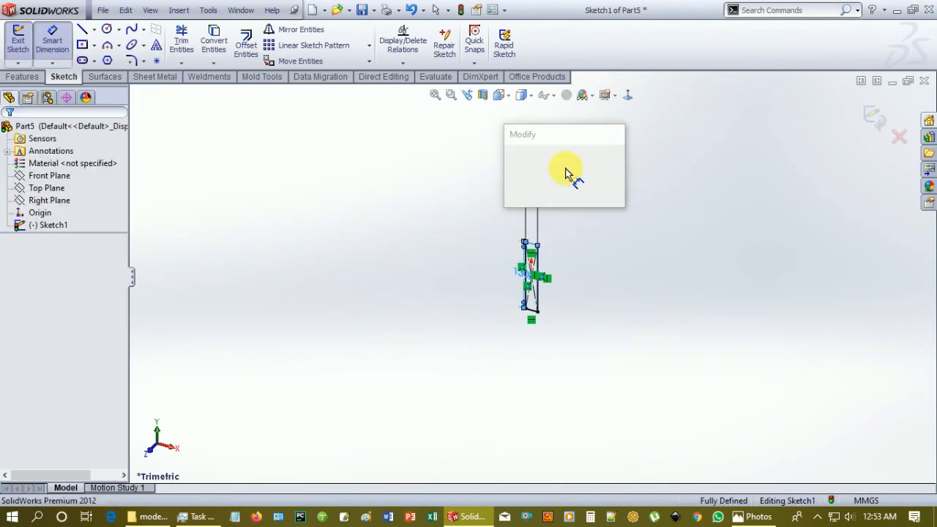
type("1600")
key("Return")
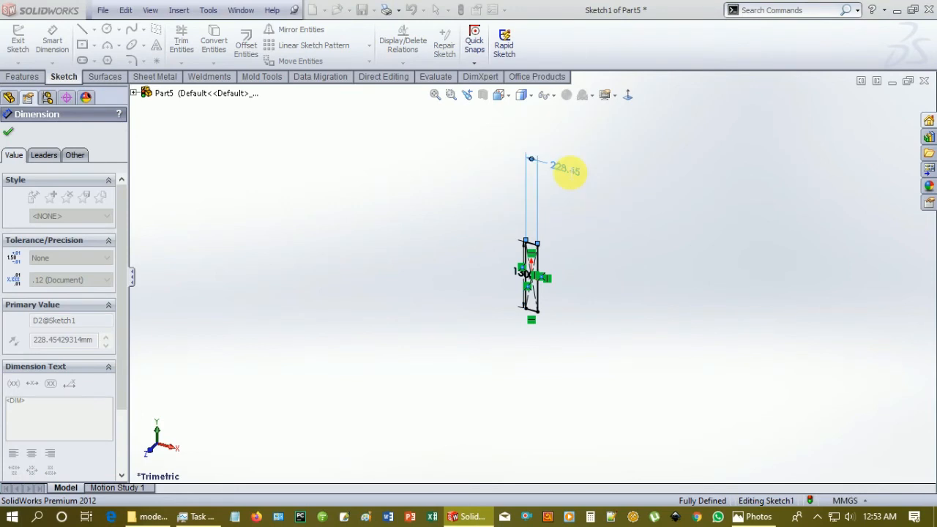
left_click(15, 134)
Step: Extrude the rectangle as a blind boss to a depth of 800 mm
left_click(23, 77)
left_click(24, 42)
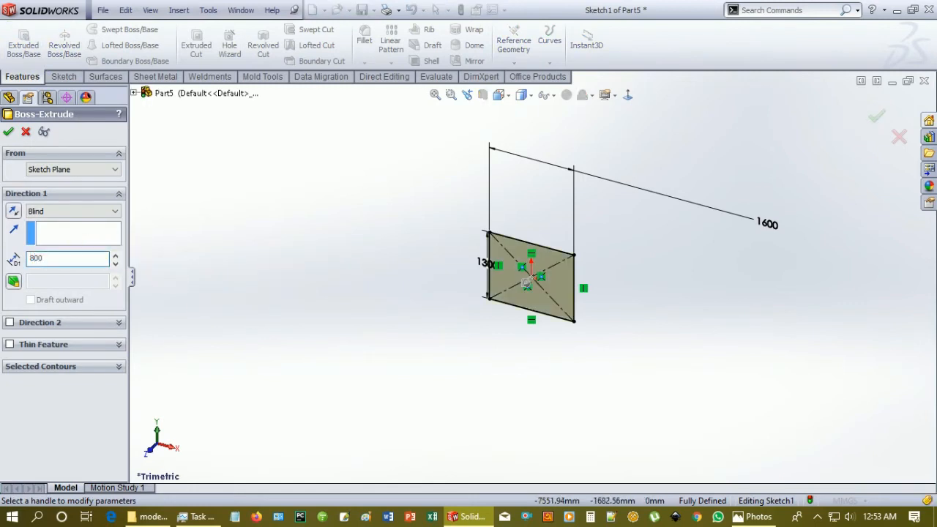
type("800")
key("Return")
left_click(8, 131)
mouse_move(456, 329)
middle_mouse_down()
mouse_move(480, 322)
mouse_move(513, 236)
mouse_move(604, 373)
mouse_move(614, 355)
middle_mouse_up()
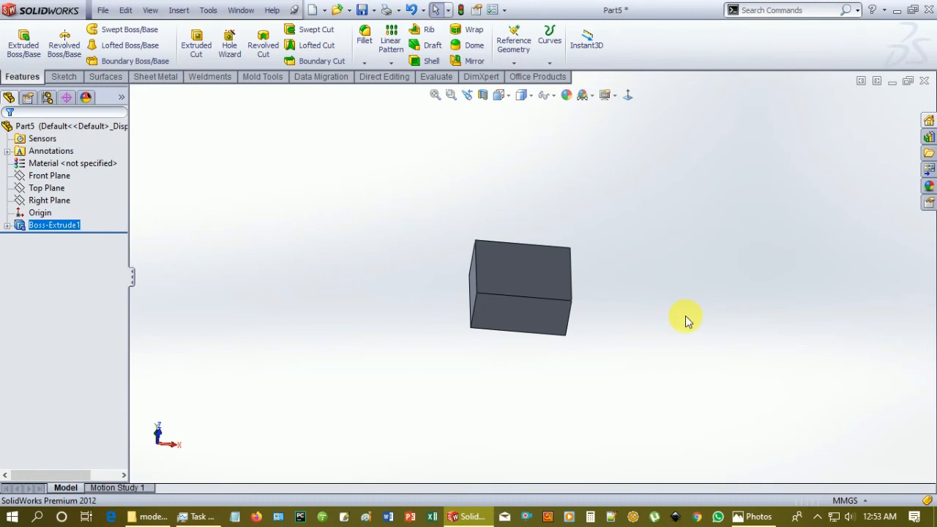
Step: Save the part as "table" in the modern bed folder
key("ctrl+n")
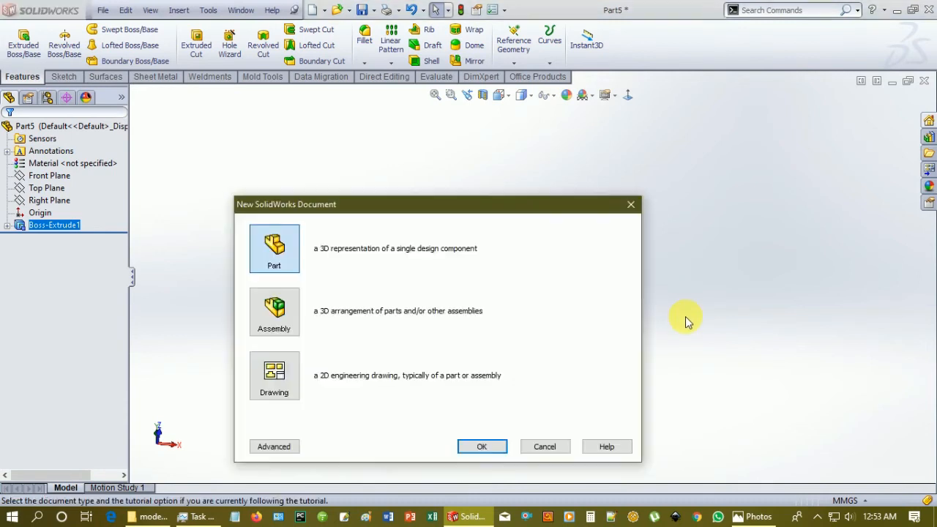
left_click(633, 204)
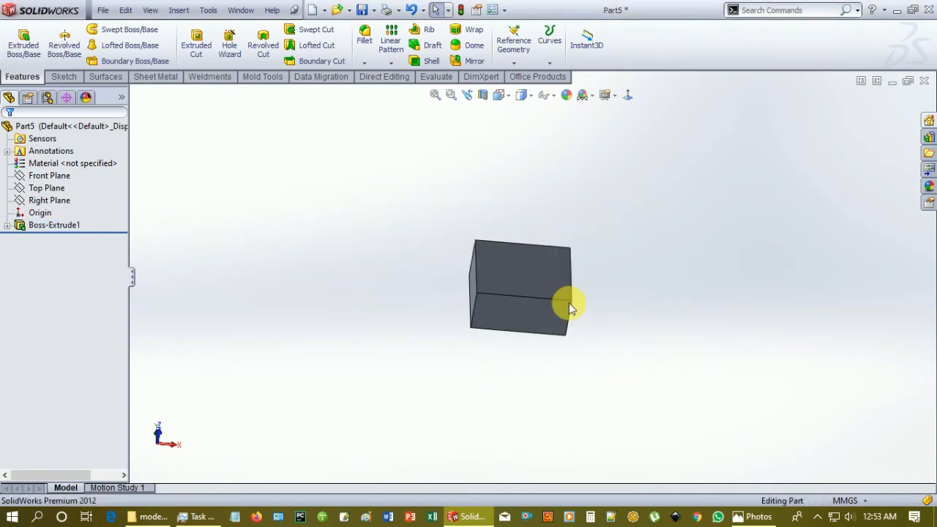
key("ctrl+s")
type("fddd")
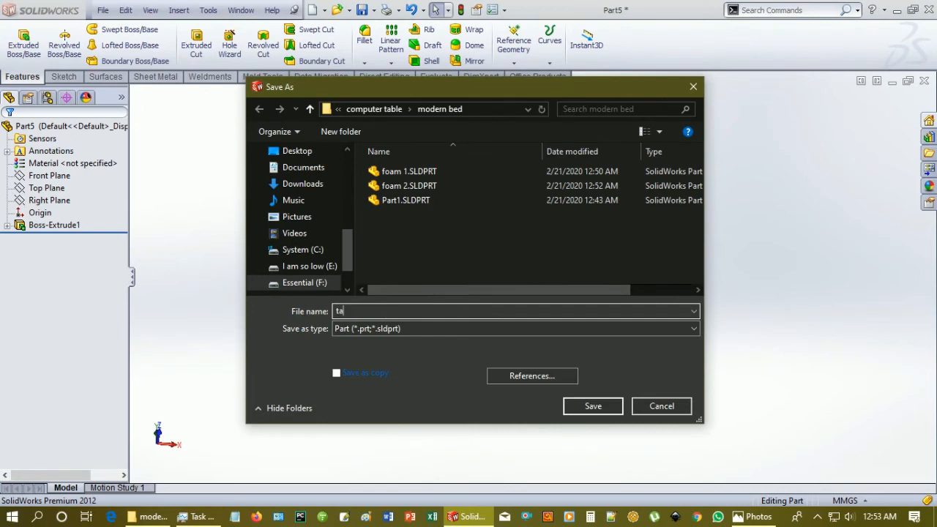
key("Escape")
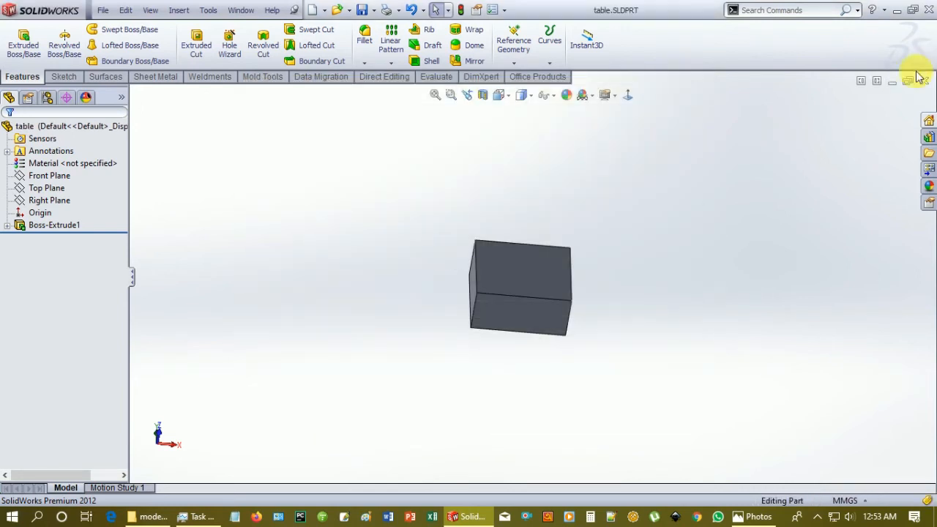
Step: Minimize the table part, create a new assembly and place the bed Part1 in it as the first component
left_click(892, 81)
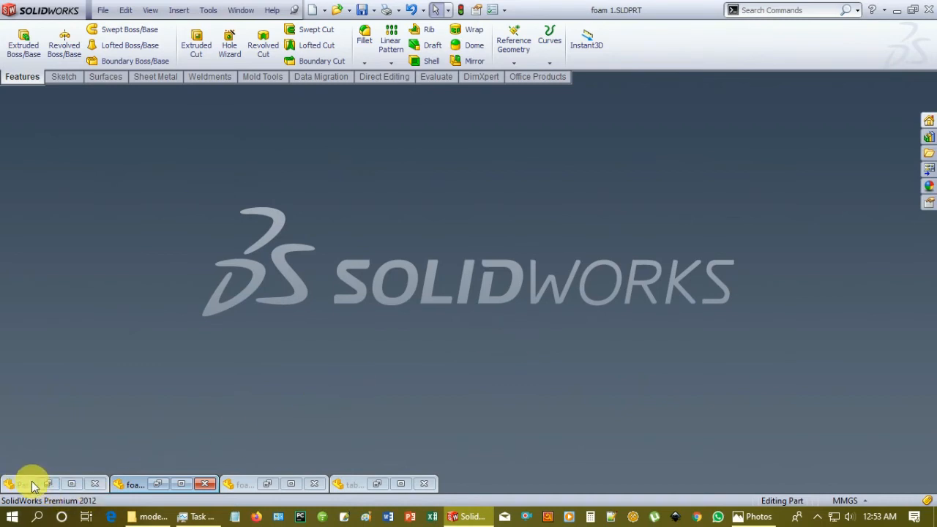
left_click(324, 10)
left_click(322, 22)
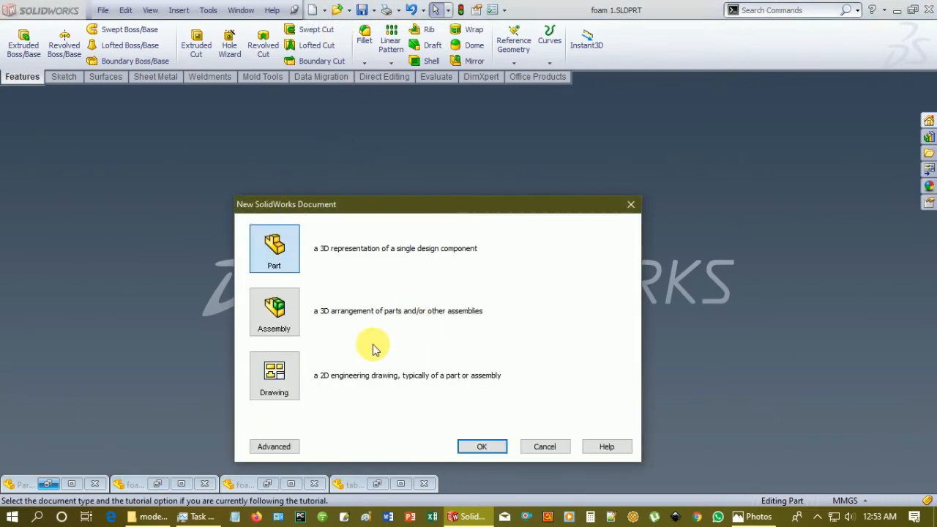
left_click(277, 313)
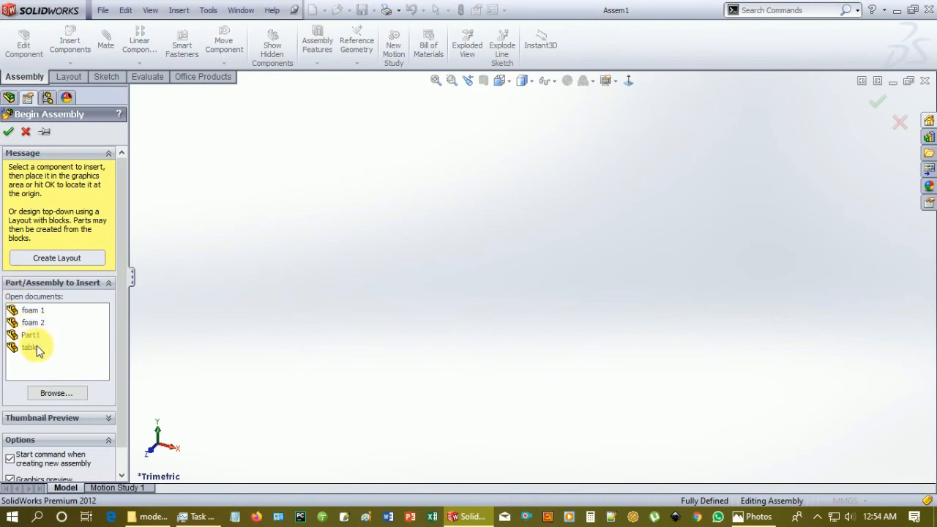
left_click(34, 335)
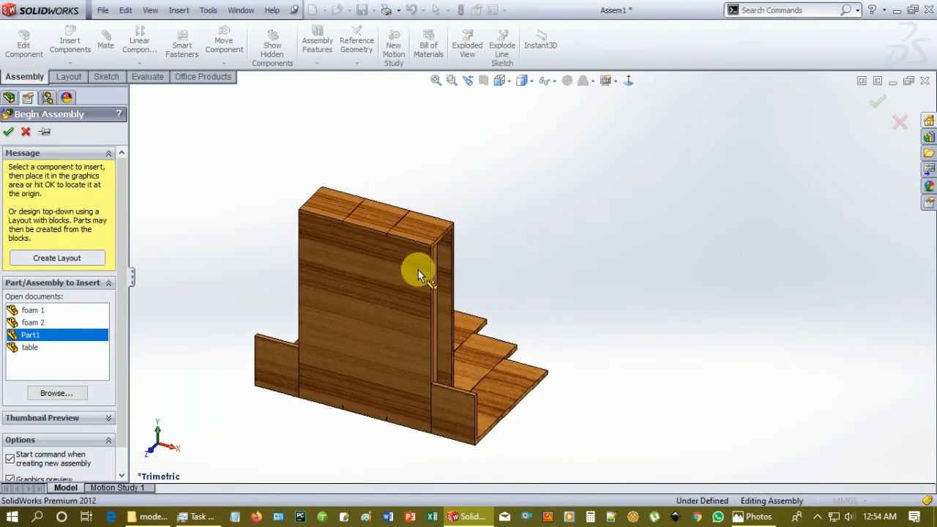
left_click(422, 257)
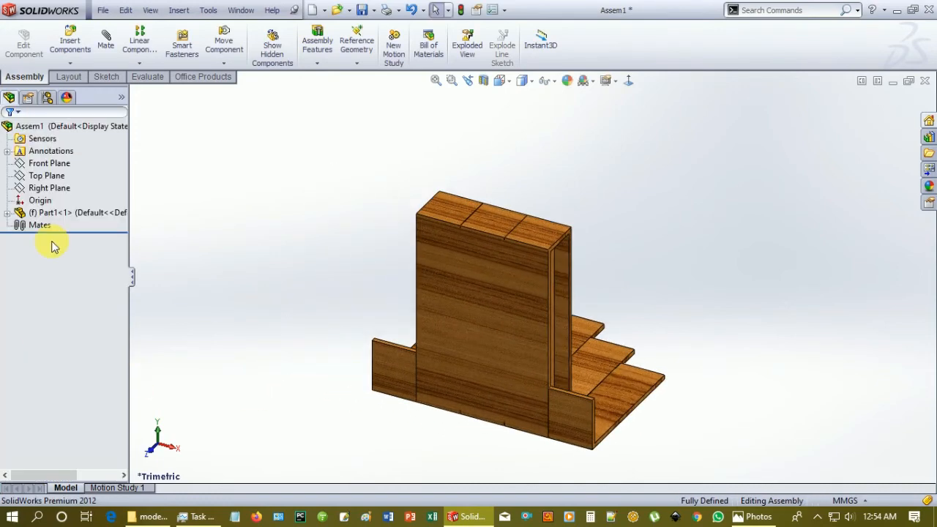
Step: Insert the foam 1 part into the assembly and place it in free space beside the bed
left_click(223, 66)
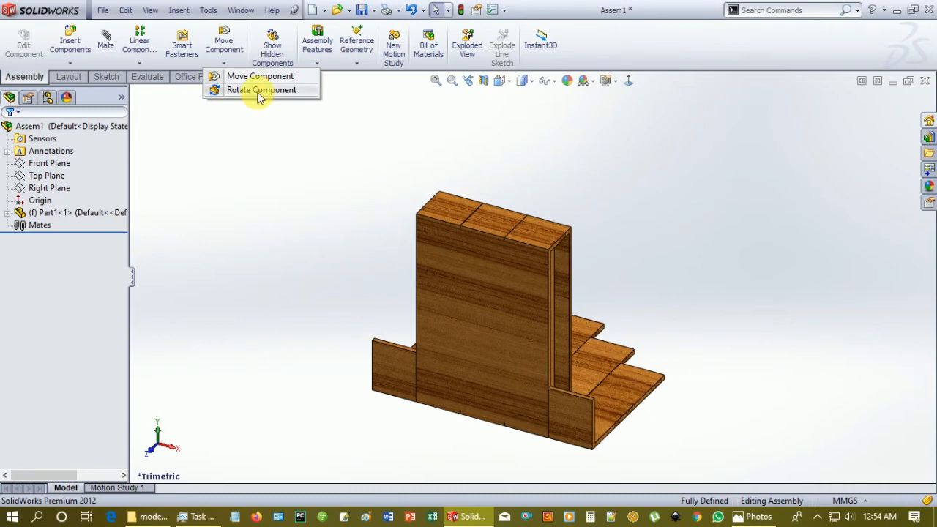
left_click(626, 82)
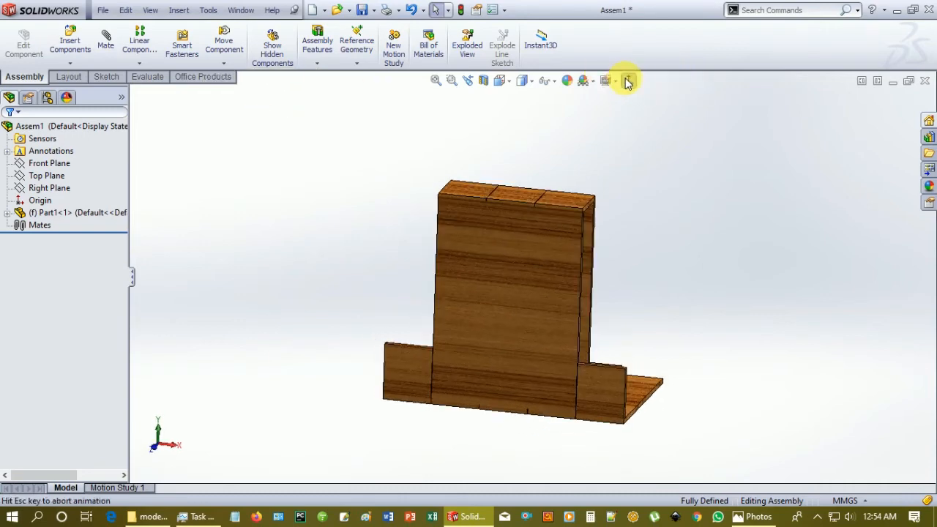
middle_click_drag(515, 324, 688, 377)
left_click(82, 67)
left_click(73, 76)
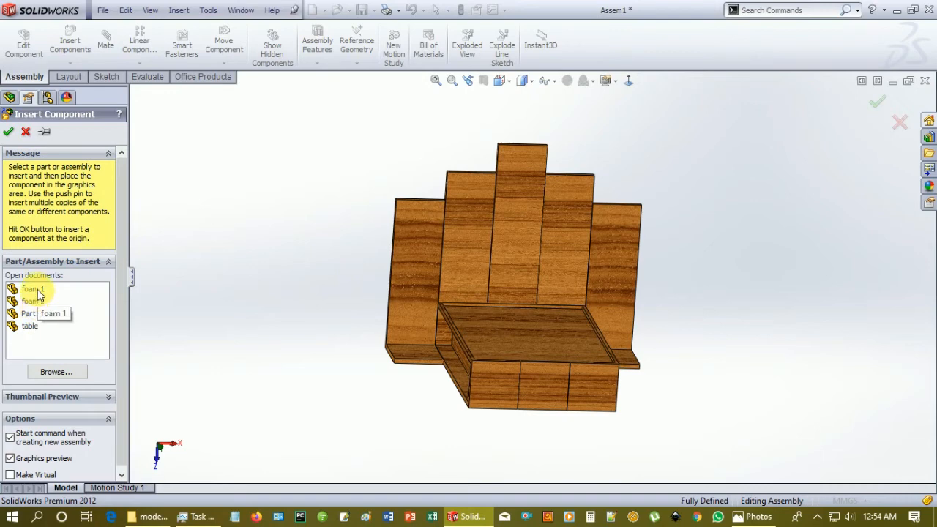
left_click(37, 291)
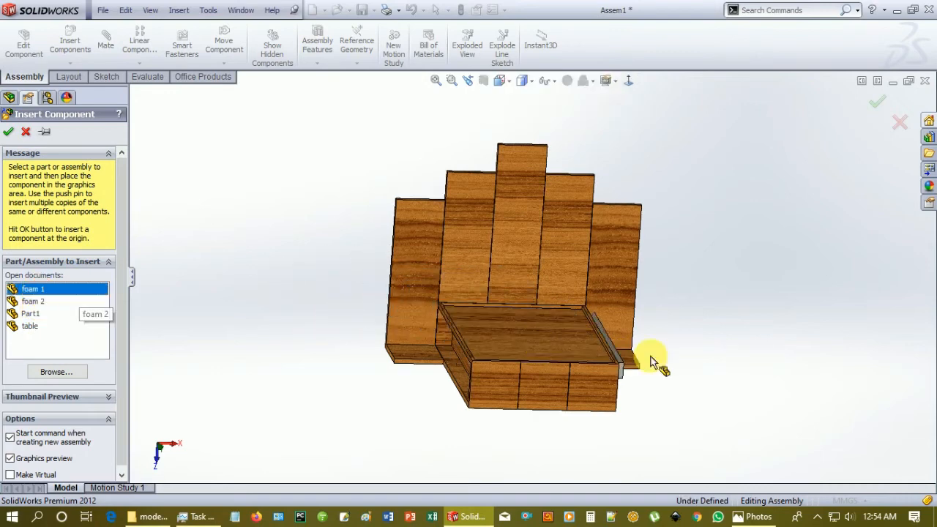
left_click(776, 337)
Step: Insert the foam 2 part and place it in free space on the side of the bed opposite foam 1
left_click(83, 64)
left_click(73, 75)
left_click(33, 301)
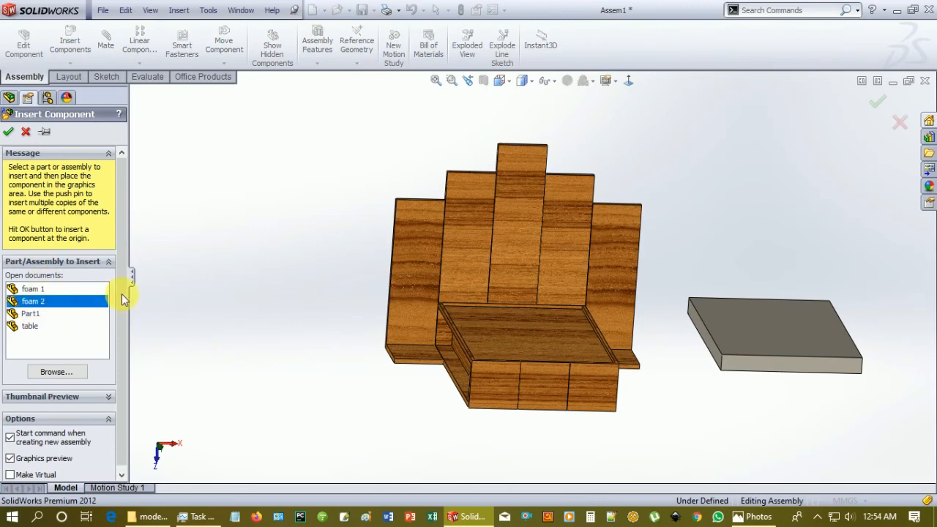
left_click(225, 269)
Step: Insert a second copy of foam 2 near the first one and dock the floating CommandManager again
left_click(70, 42)
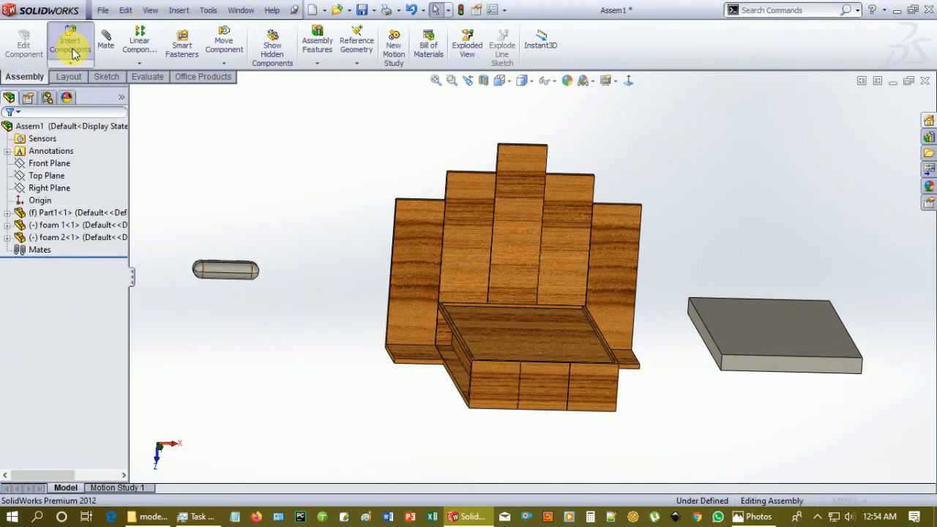
left_click(36, 230)
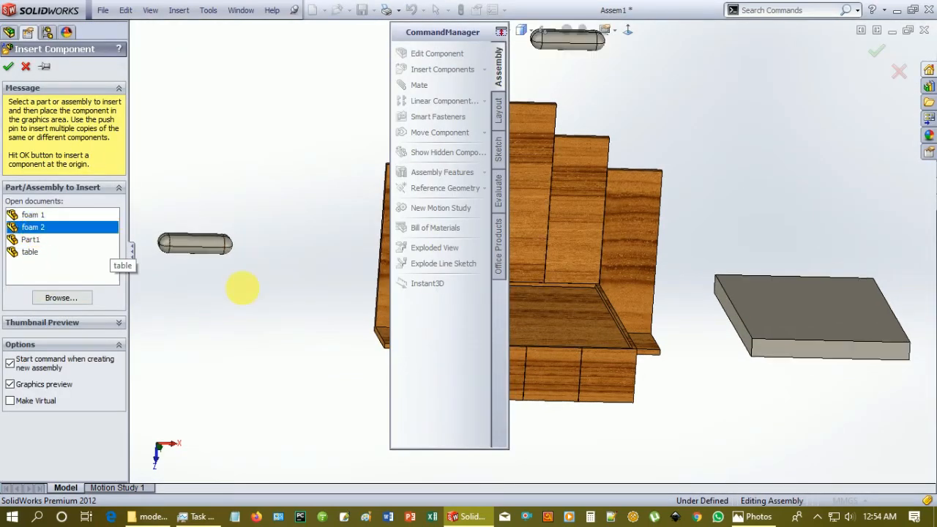
left_click(242, 291)
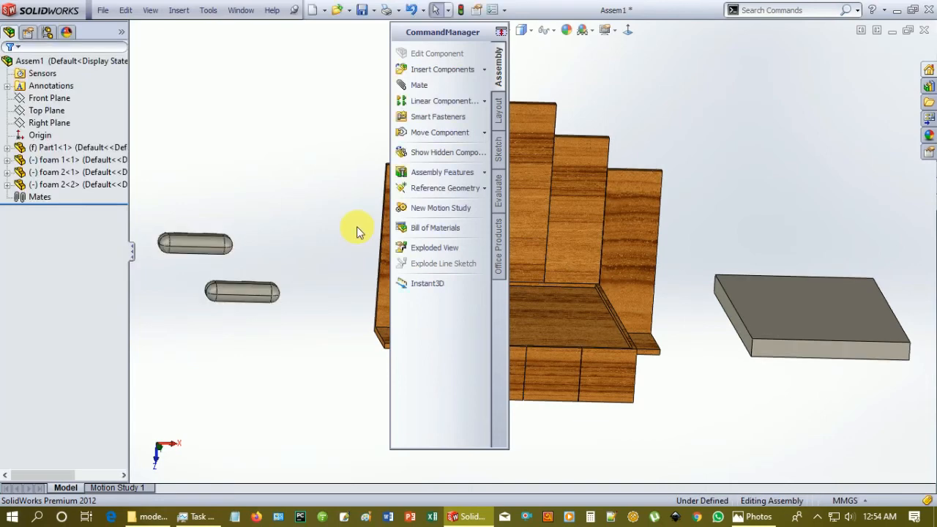
double_click(479, 35)
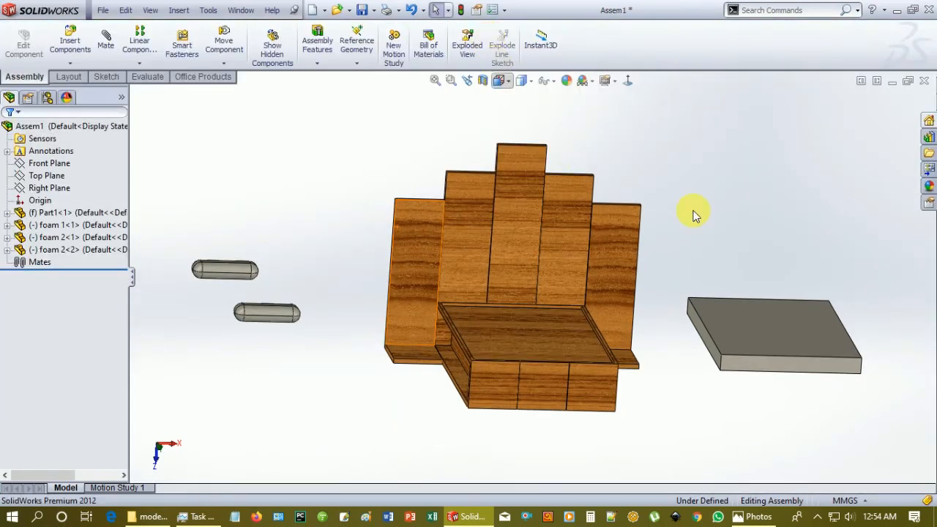
Step: Add a coincident mate between the large bottom face of foam 1 and the recessed mattress face of the bed
middle_click_drag(737, 429, 769, 322)
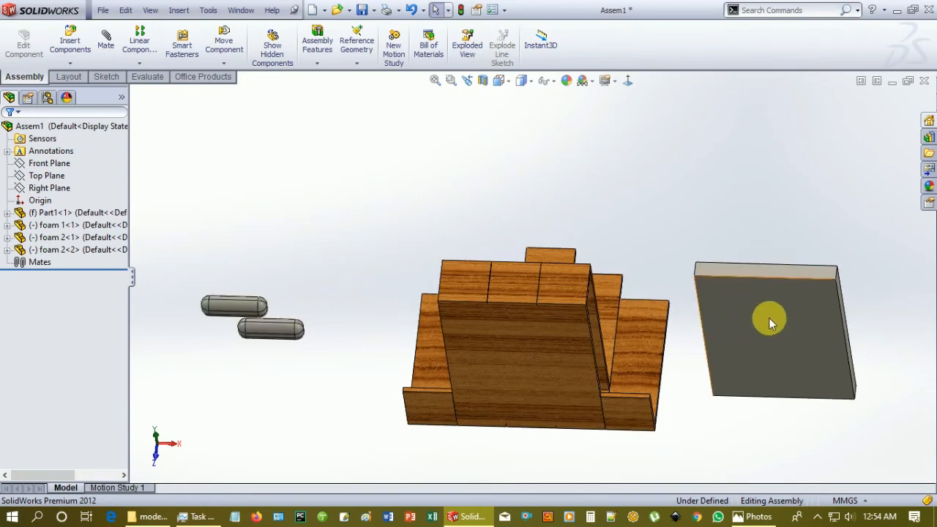
left_click(767, 312)
middle_click_drag(747, 476, 594, 301)
left_click(593, 300, "ctrl")
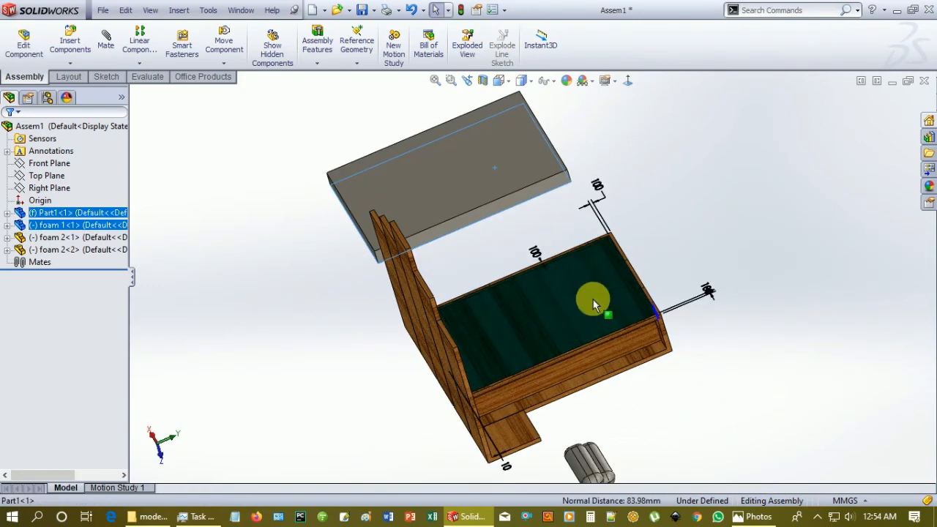
left_click(556, 293)
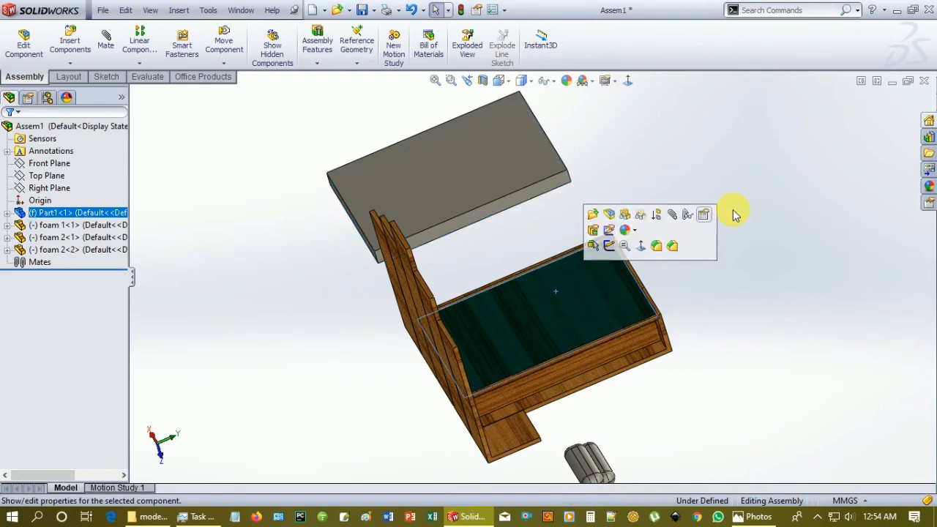
middle_click_drag(778, 213, 855, 276)
left_click(883, 274, "ctrl")
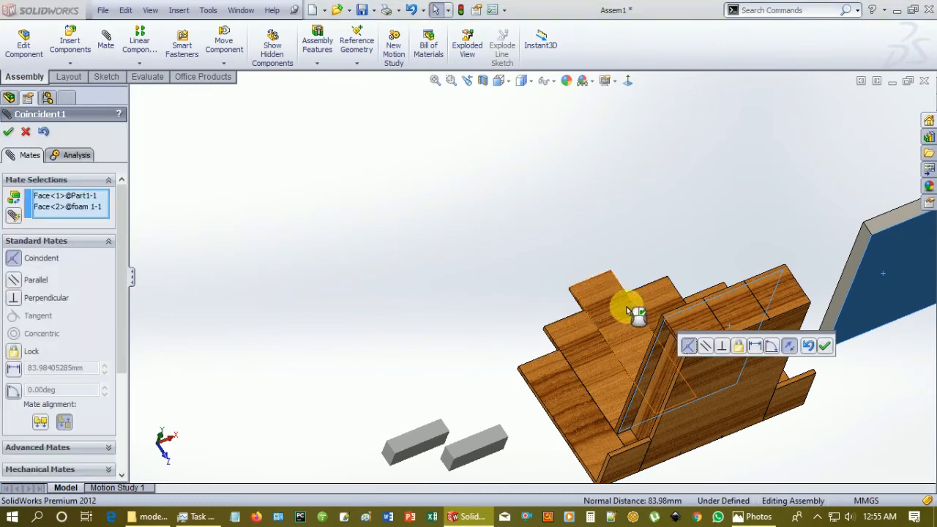
scroll(364, 255, "up", 2)
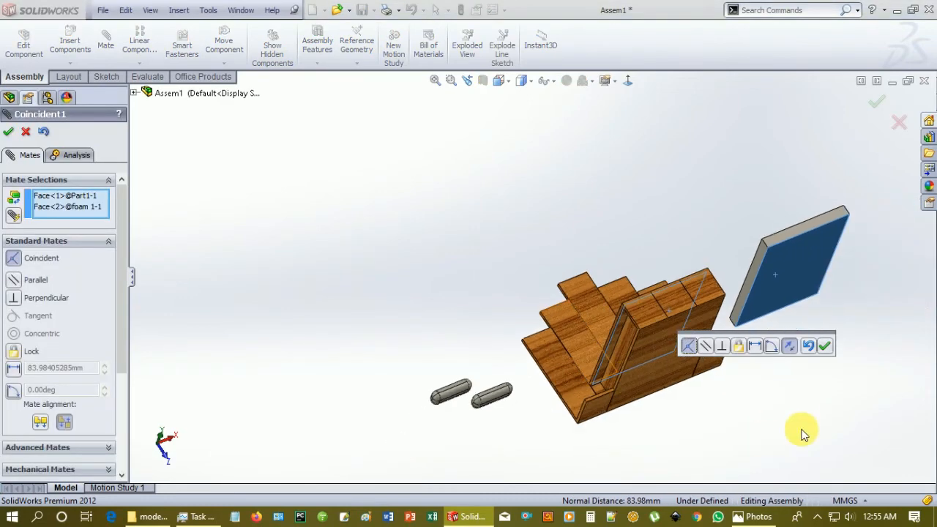
left_click(827, 344)
Step: Mate the long side face of foam 1 coincident with the side wall of the bed's mattress recess
middle_click_drag(742, 373, 750, 271)
left_click(723, 271)
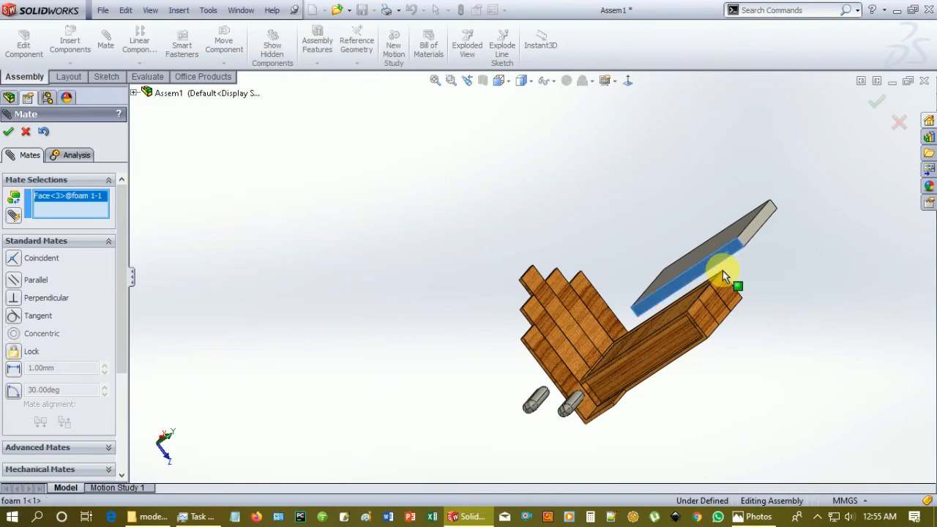
scroll(777, 314, "down", 4)
middle_click_drag(725, 322, 620, 469)
scroll(622, 212, "down", 4)
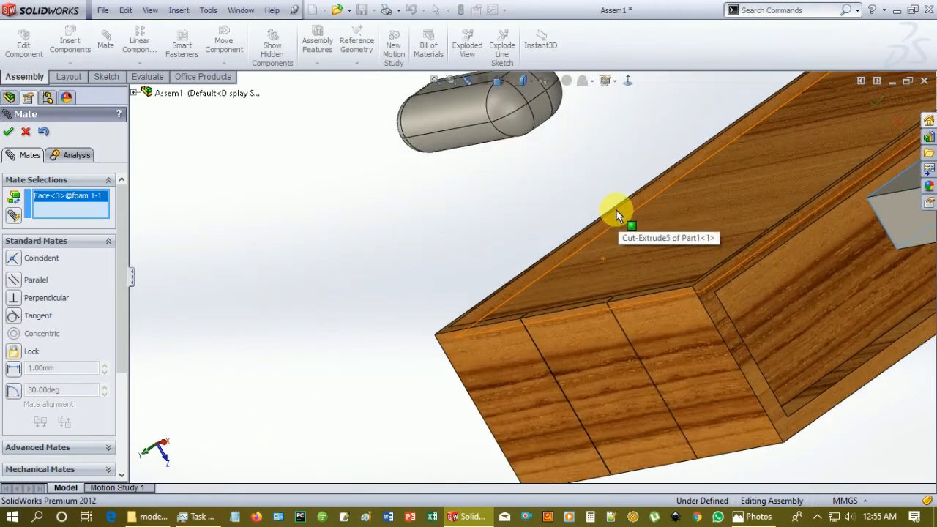
left_click(614, 218)
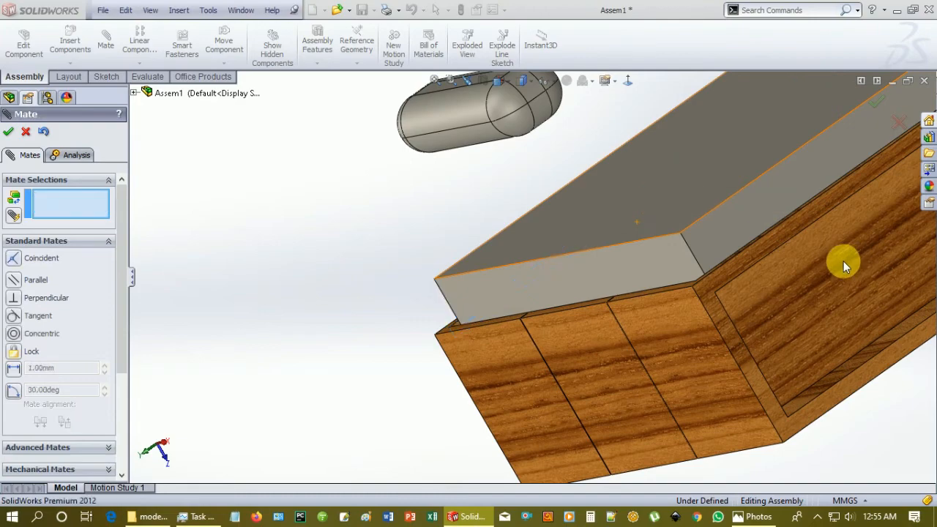
Step: Slide foam 1 along the bed and mate its foot-end face coincident with the bed frame's face at the foot end
scroll(745, 241, "up", 3)
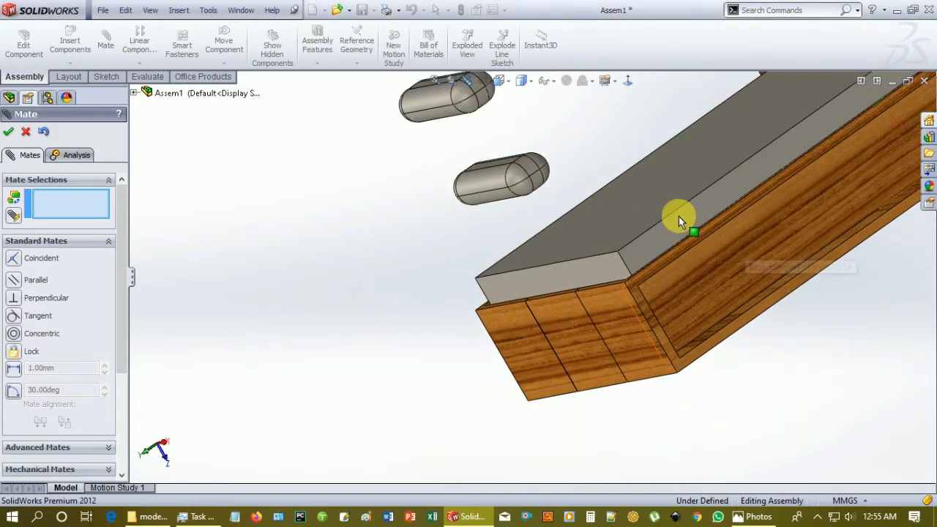
scroll(674, 218, "up", 2)
left_click_drag(670, 216, 610, 250)
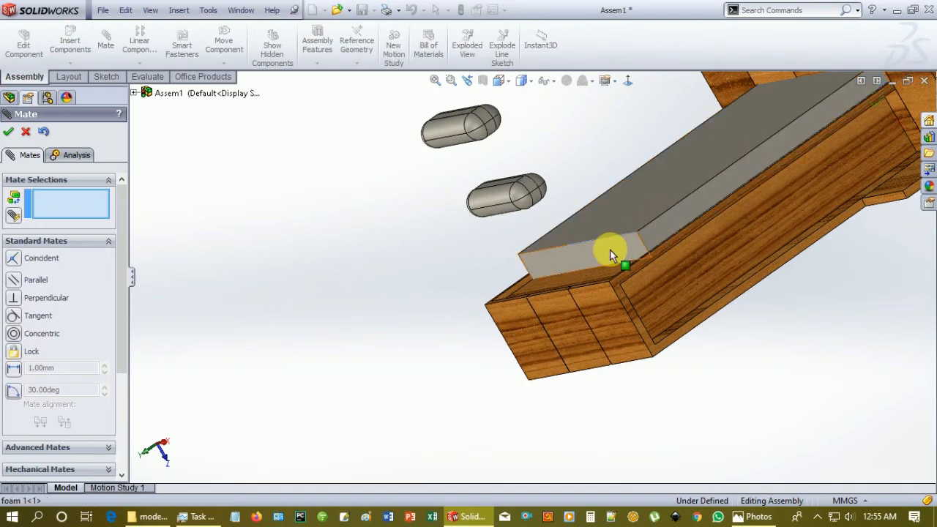
left_click(609, 249)
middle_click_drag(815, 261, 801, 412)
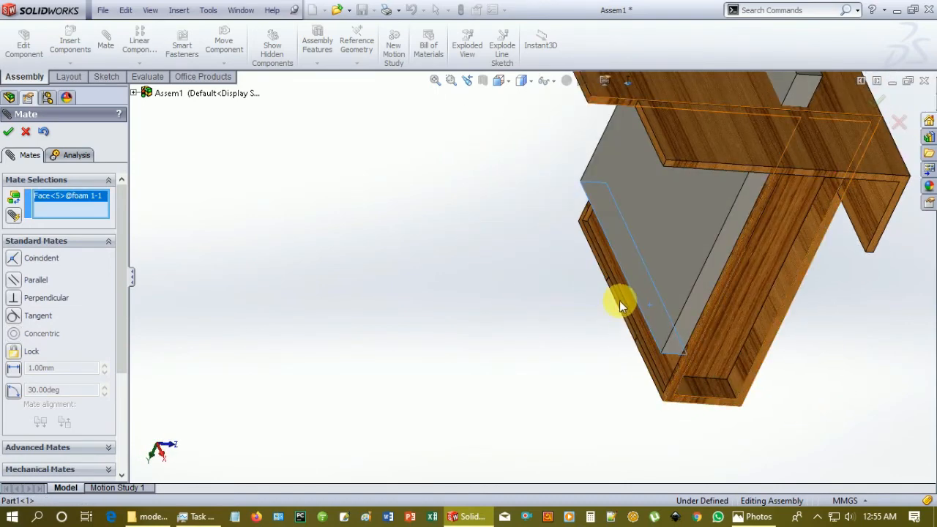
scroll(620, 304, "down", 3)
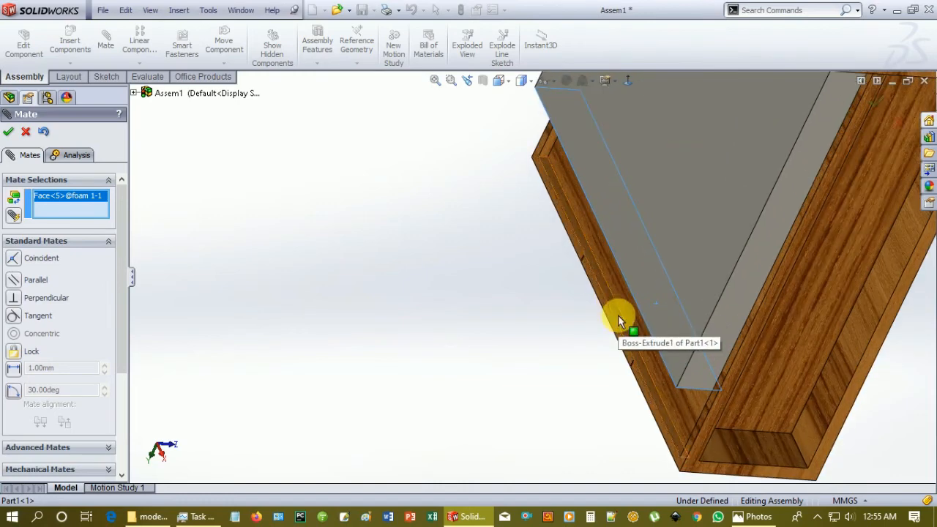
left_click(618, 316)
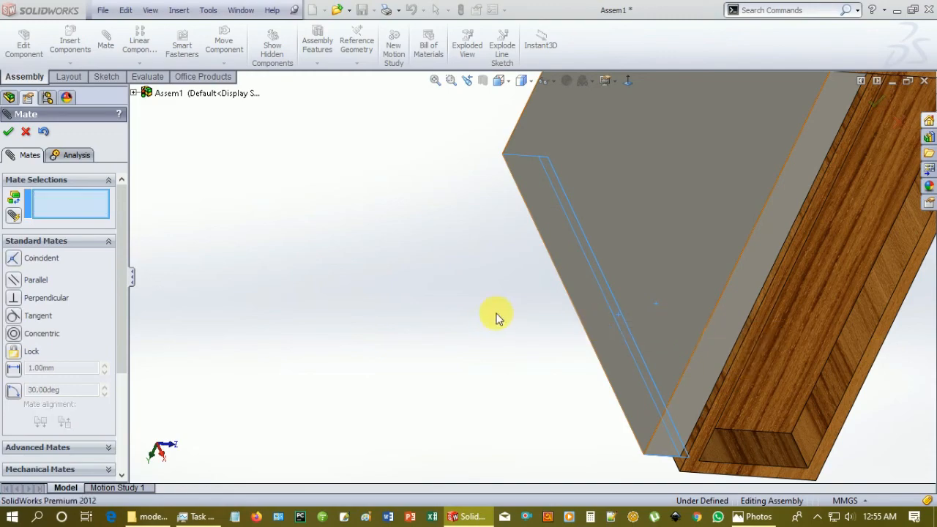
Step: Add a coincident mate between the flat face of the second foam 2 cushion and the top face of the foam 1 mattress
scroll(491, 300, "up", 5)
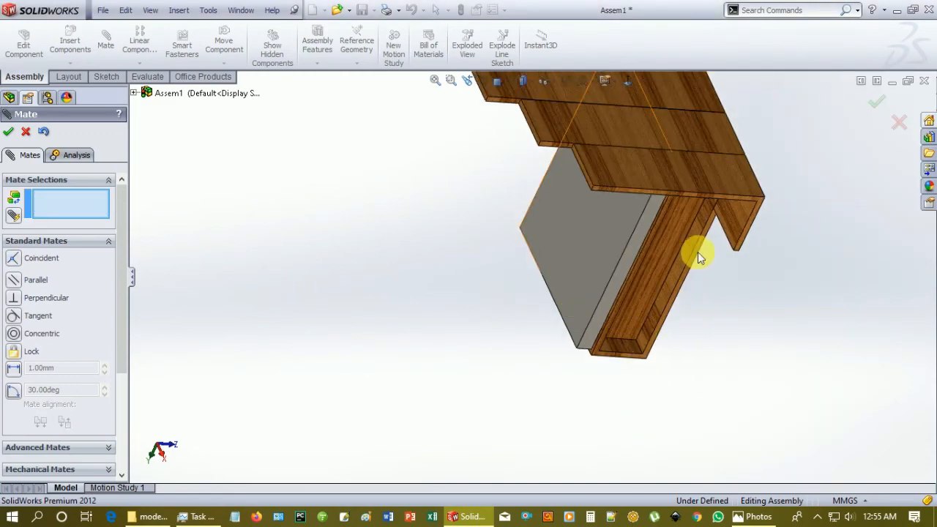
middle_click_drag(749, 182, 609, 306)
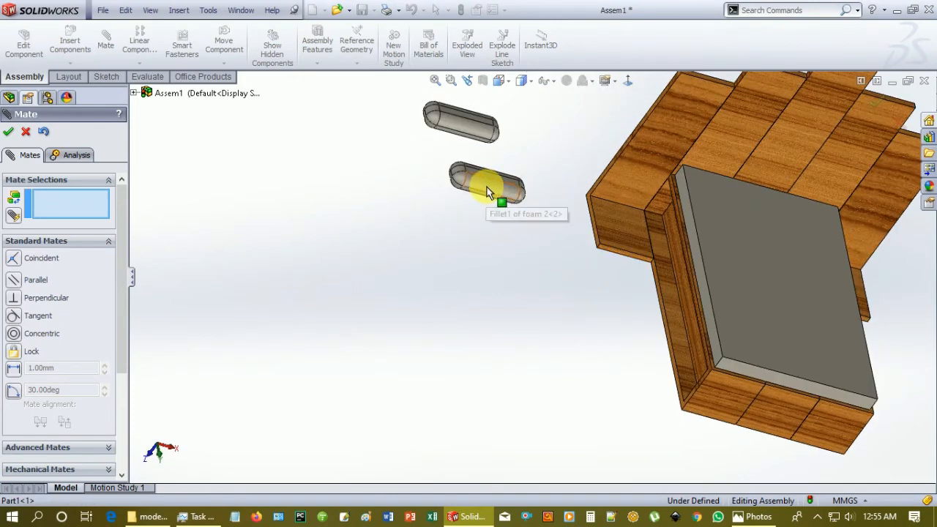
middle_click_drag(488, 238, 536, 117)
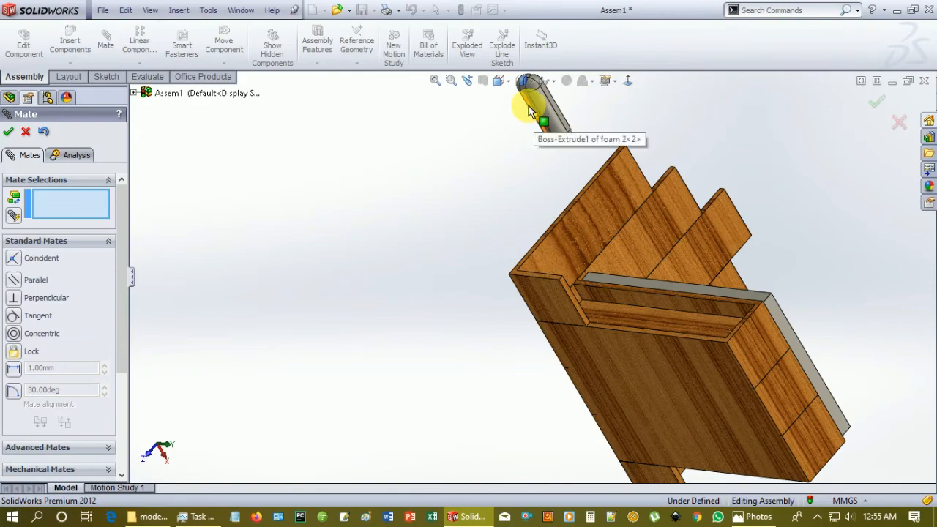
scroll(532, 110, "down", 4)
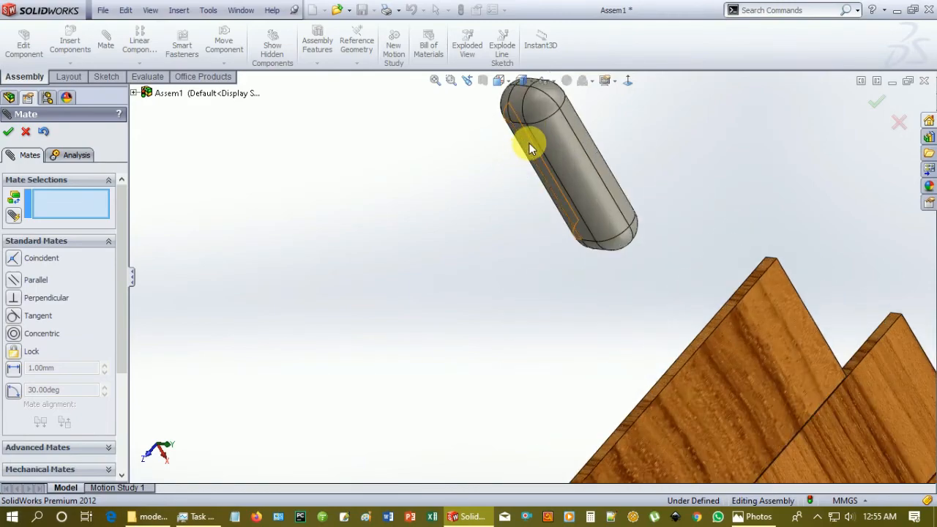
left_click(529, 144)
scroll(602, 257, "up", 4)
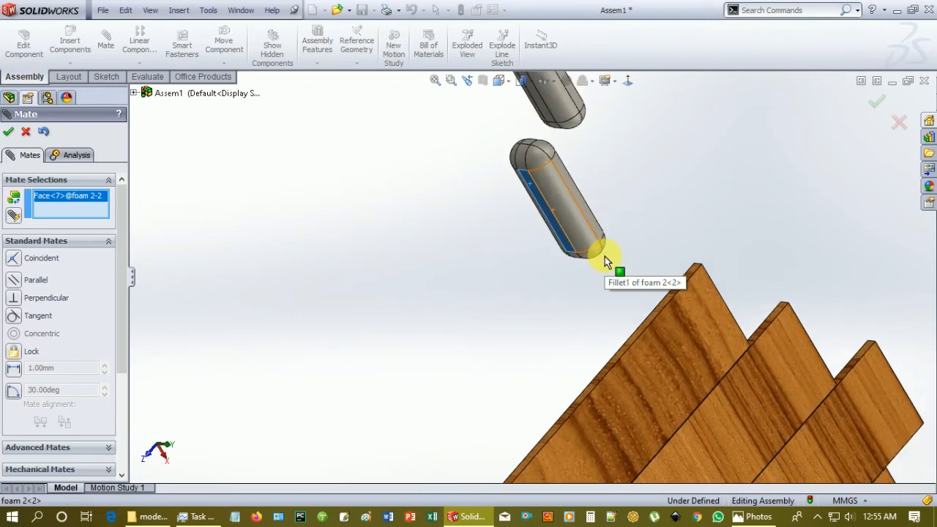
middle_click_drag(738, 294, 617, 441)
left_click(648, 415)
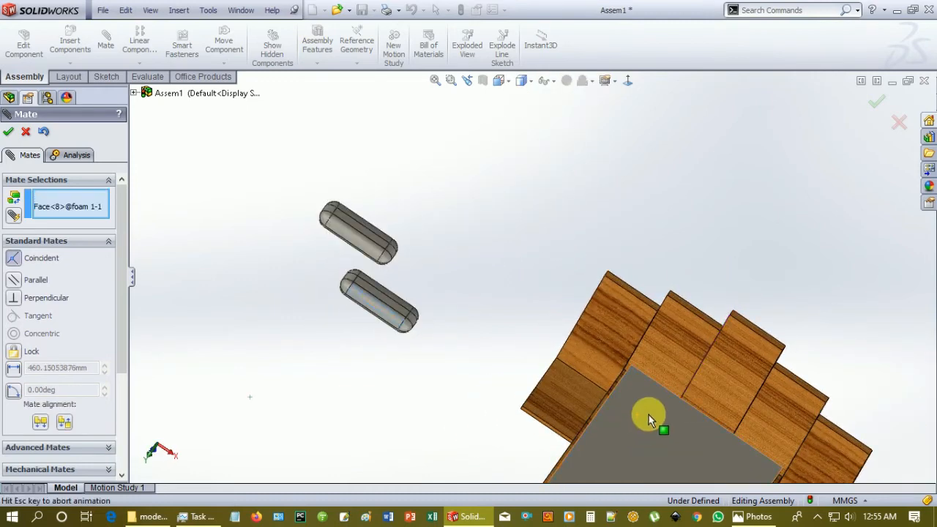
left_click(780, 425)
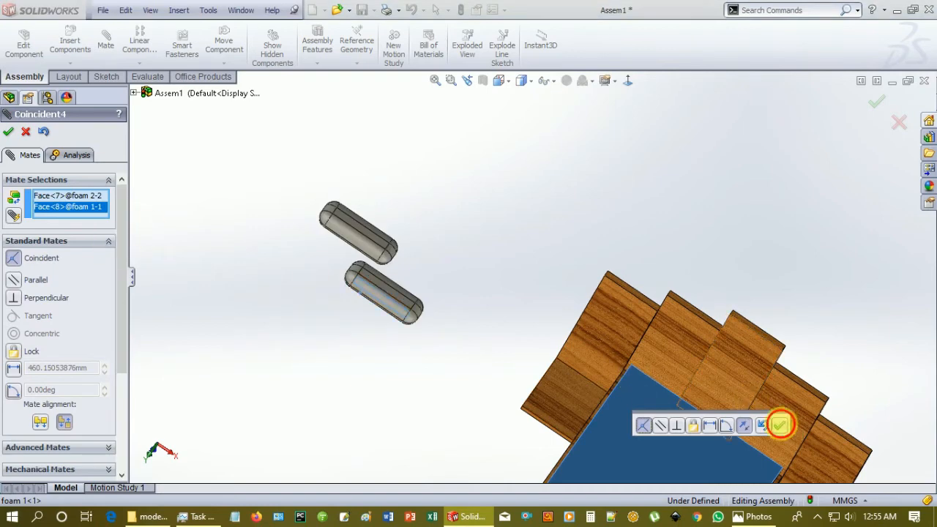
Step: Clear the selected cushion face and mate a long edge of the second foam 2 cushion coincident with a headboard panel's front face
left_click(388, 301)
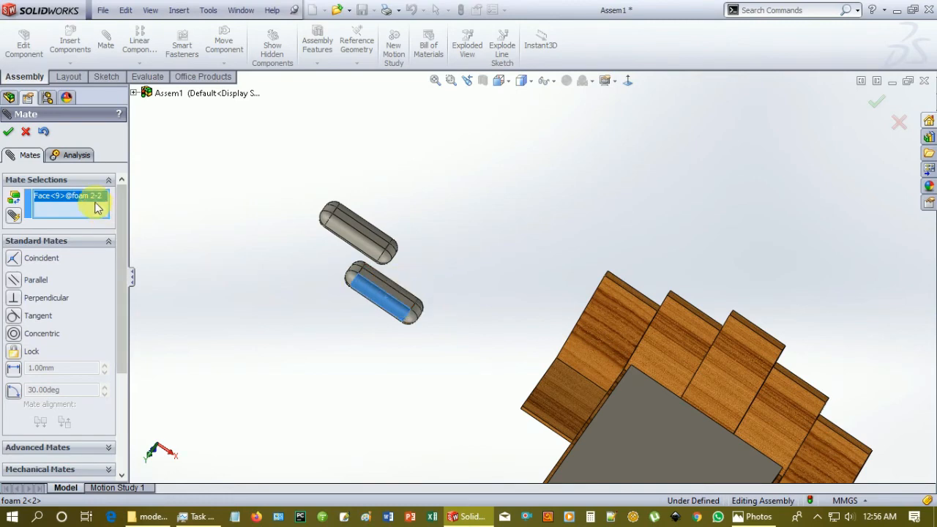
key("Delete")
middle_click_drag(507, 242, 455, 271)
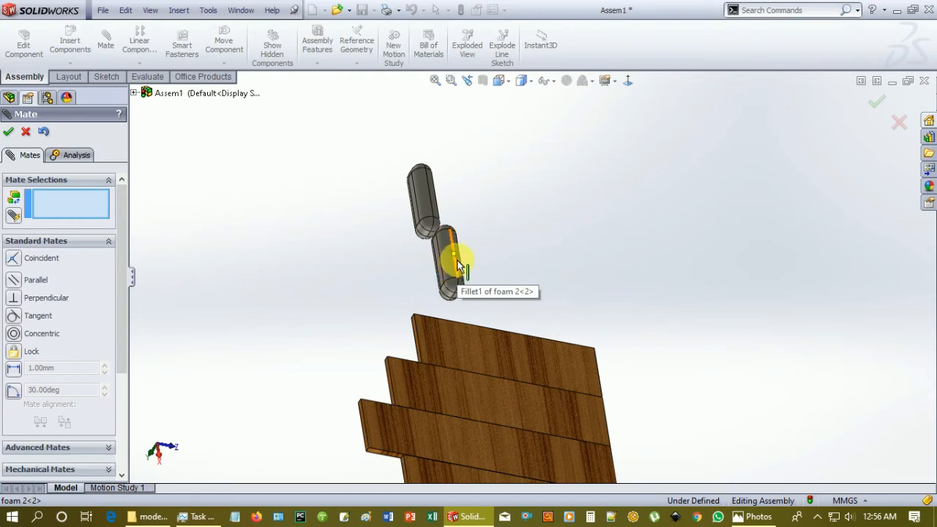
middle_click_drag(463, 256, 487, 257)
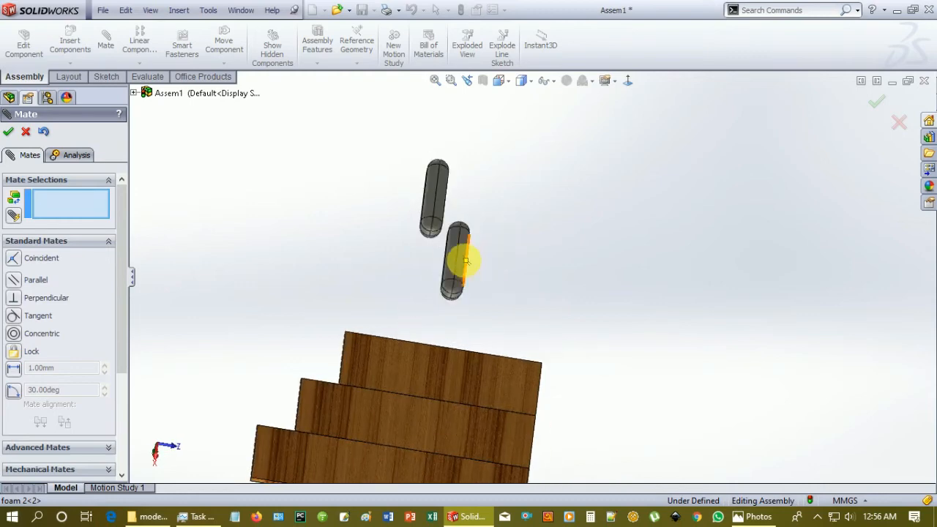
left_click(457, 261)
middle_click_drag(568, 309, 590, 299)
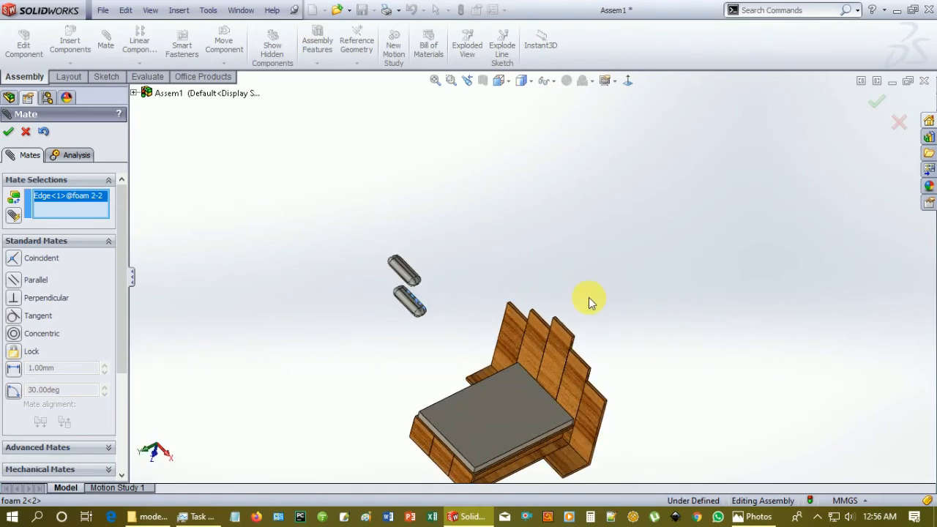
left_click(529, 362)
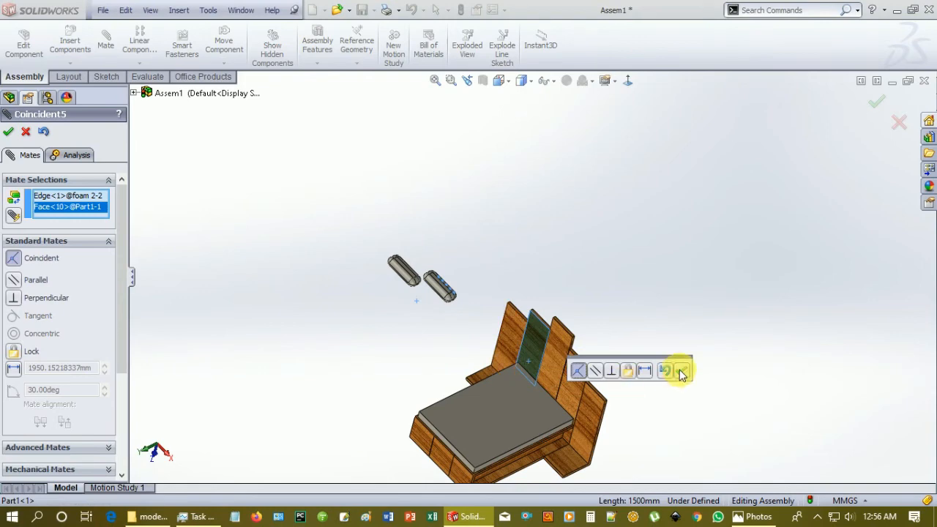
left_click(681, 371)
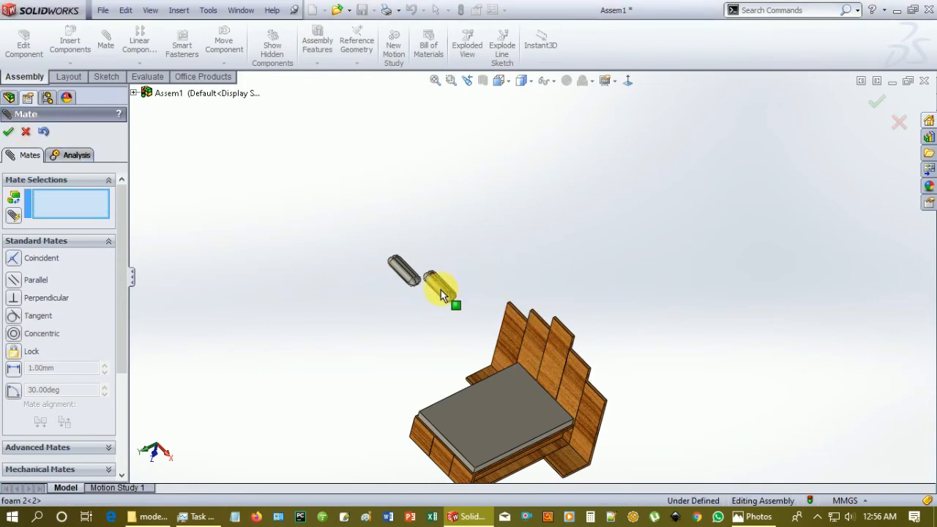
Step: Leave the Mate command and shift the second foam 2 cushion slightly toward the bed
left_click(502, 329)
left_click(26, 132)
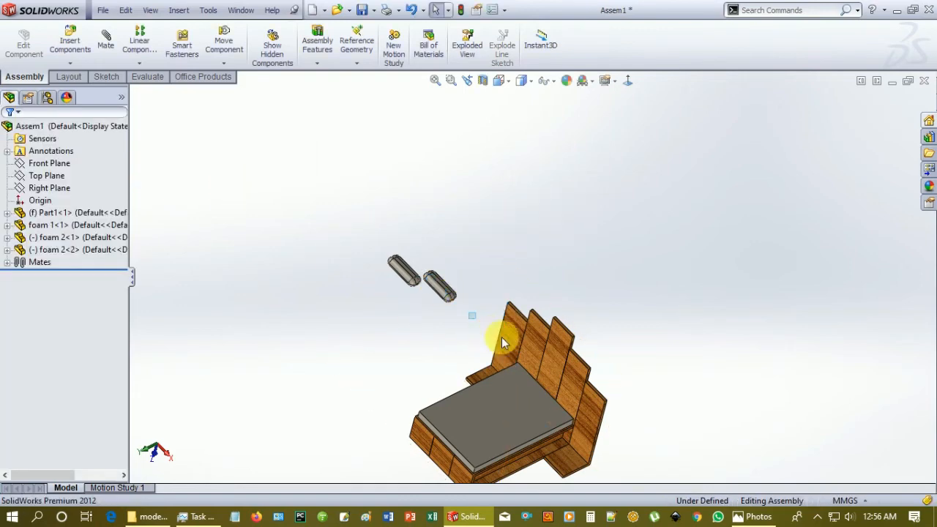
left_click(447, 298)
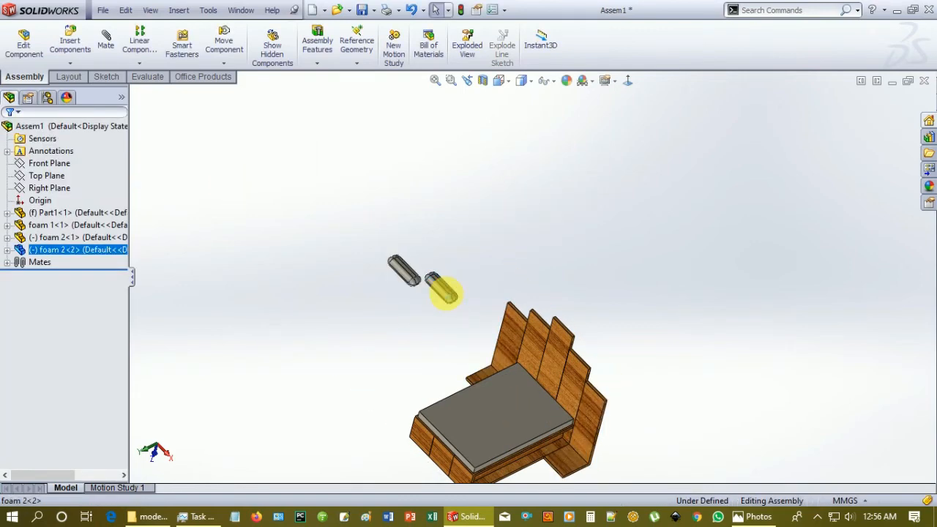
left_click_drag(441, 290, 455, 302)
left_click(485, 282)
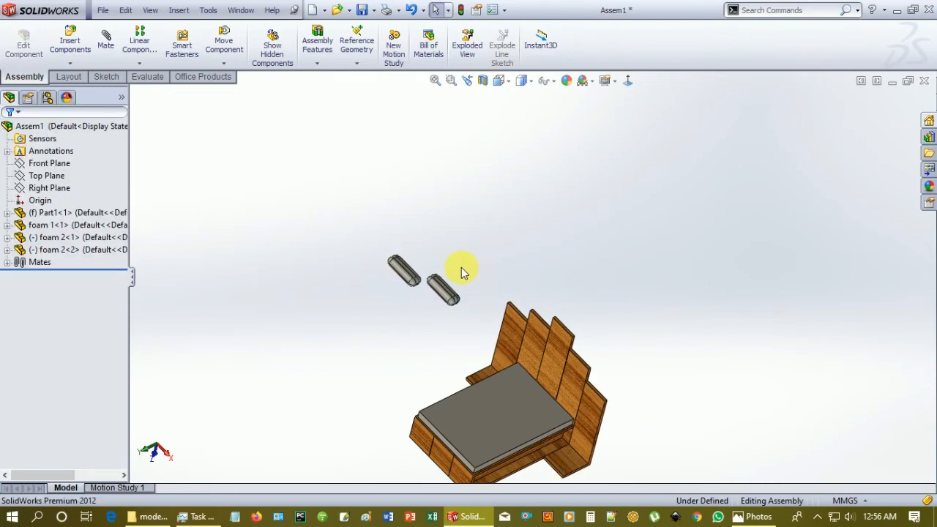
scroll(462, 286, "down", 3)
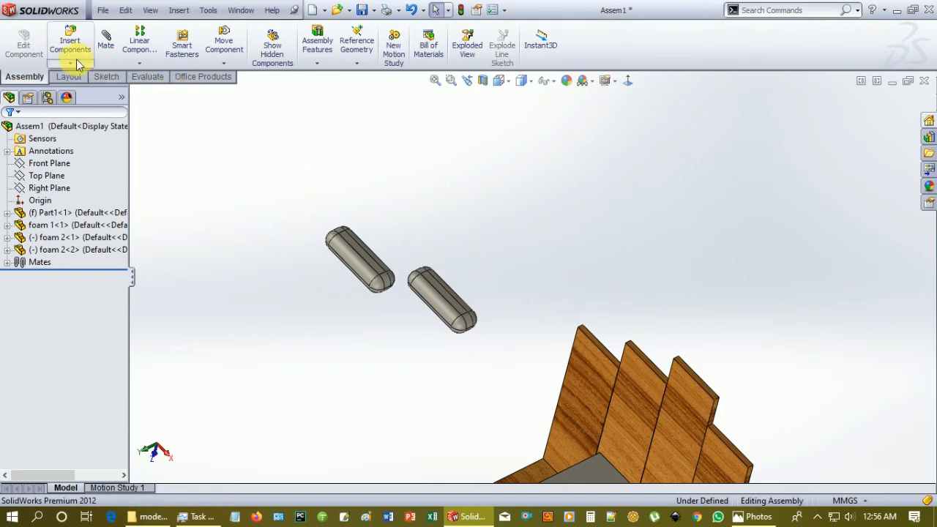
left_click(430, 300)
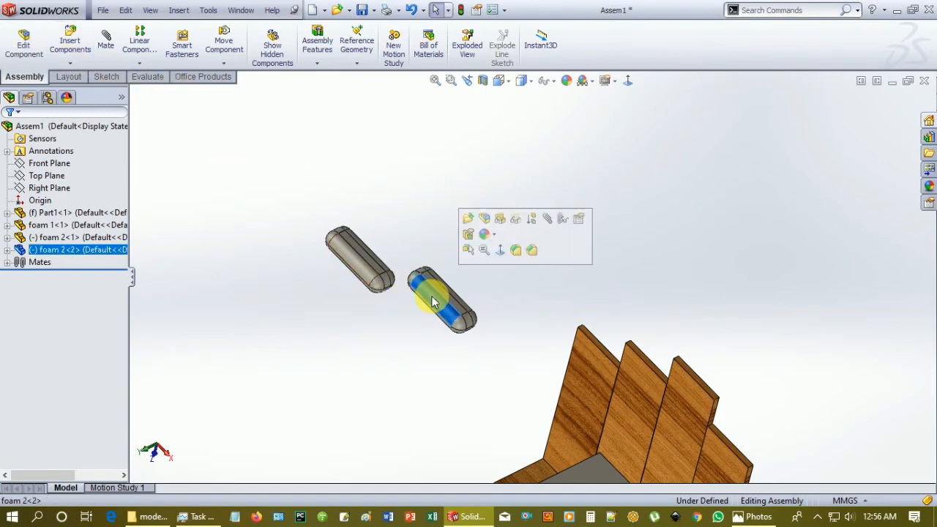
right_click(441, 308)
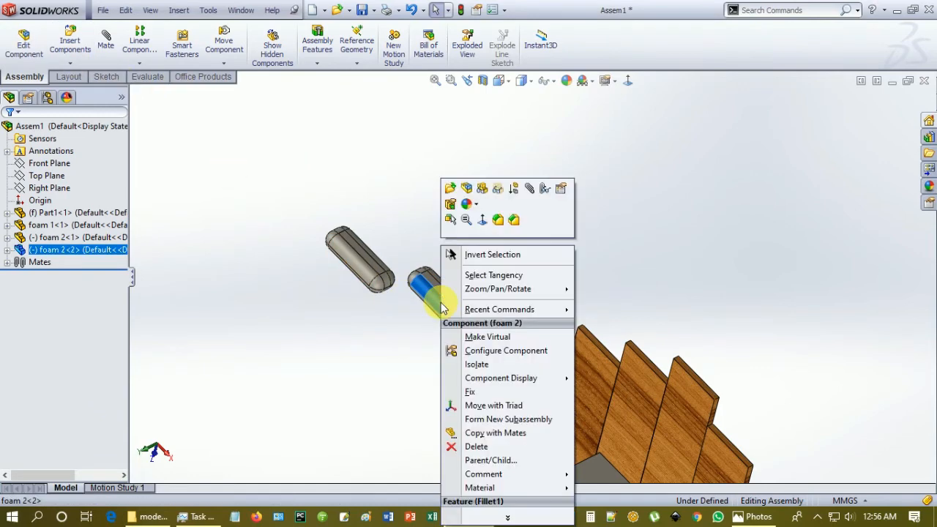
left_click(353, 355)
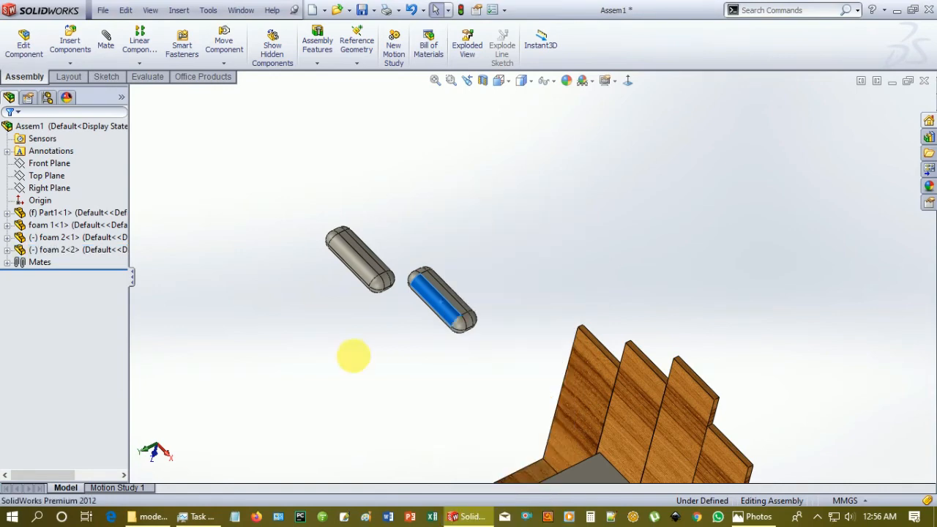
Step: Delete the two coincident mates that tie the second foam 2 cushion to the headboard panel and the foam 1 mattress
left_click(9, 262)
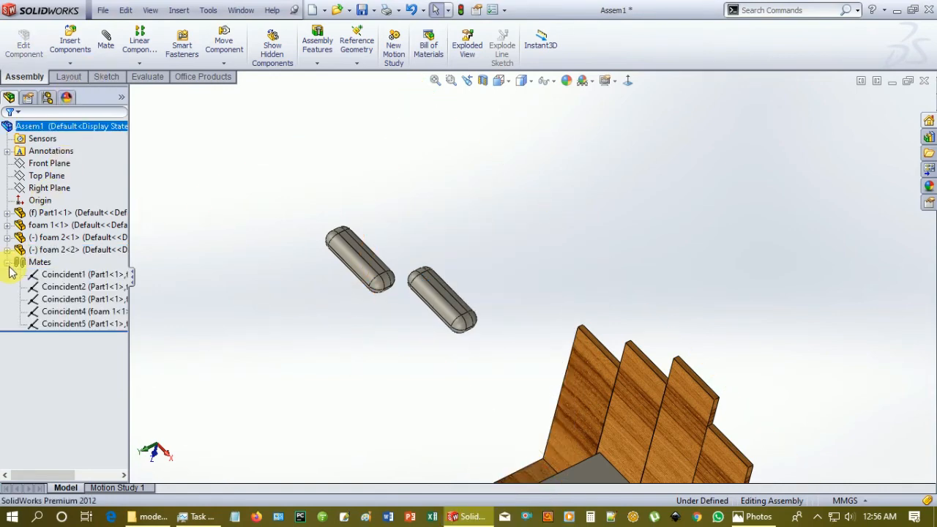
left_click(76, 324)
key("Delete")
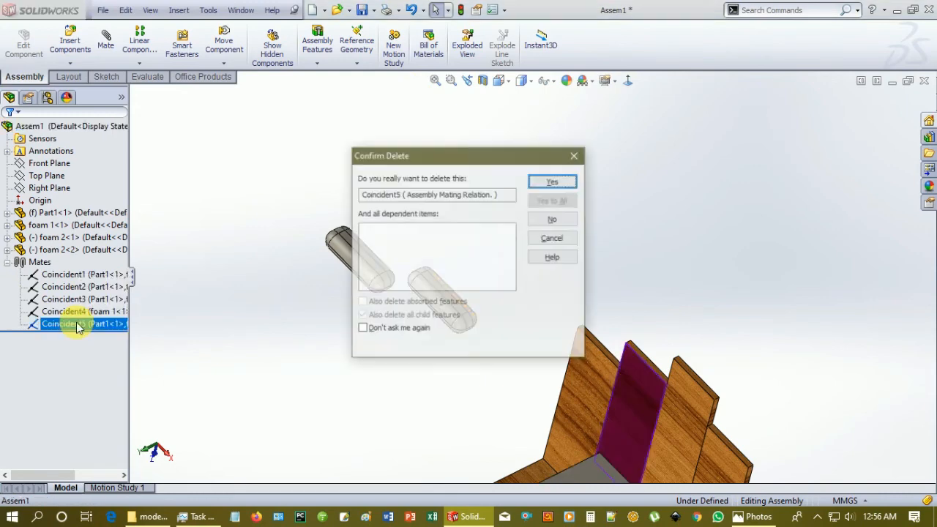
key("Return")
left_click_drag(435, 300, 460, 322)
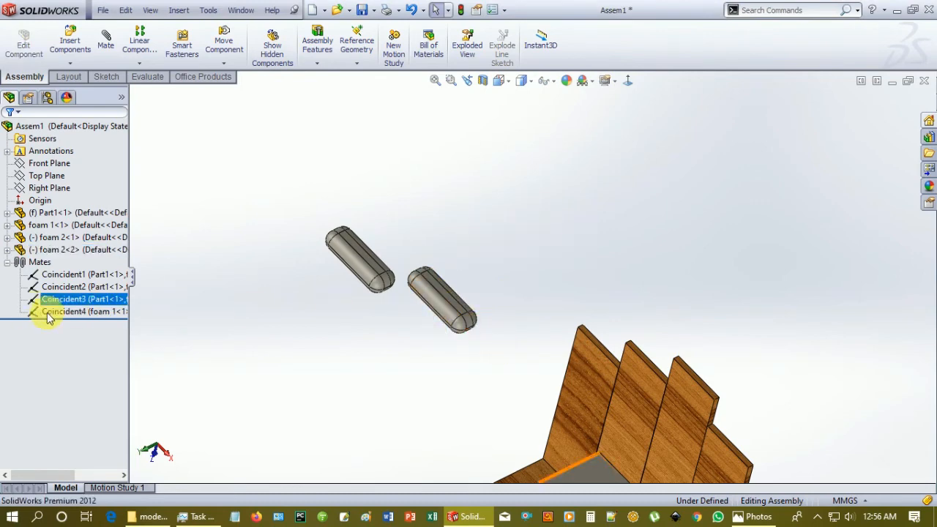
left_click(68, 313)
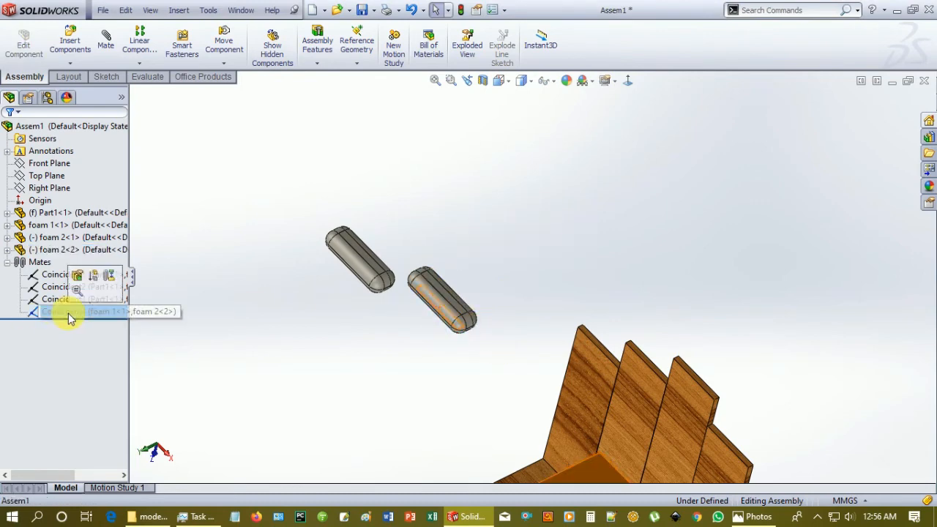
key("Delete")
key("Return")
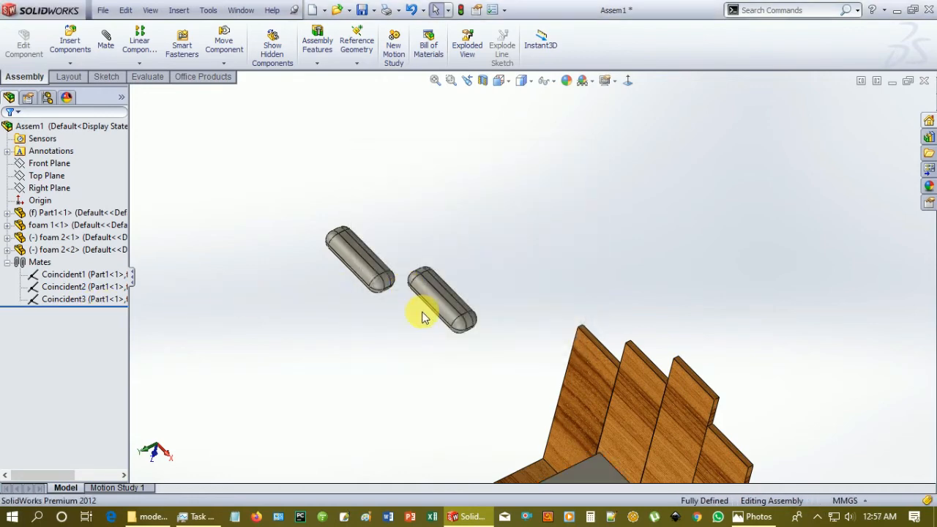
Step: Move the second foam 2 cushion freely down to the head end of the bed
left_click(434, 307)
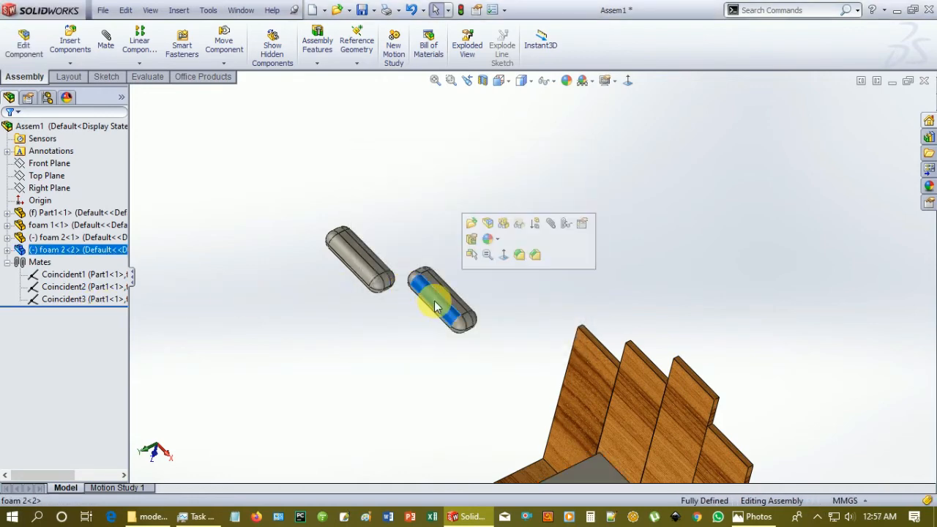
left_click(495, 284)
scroll(512, 296, "down", 3)
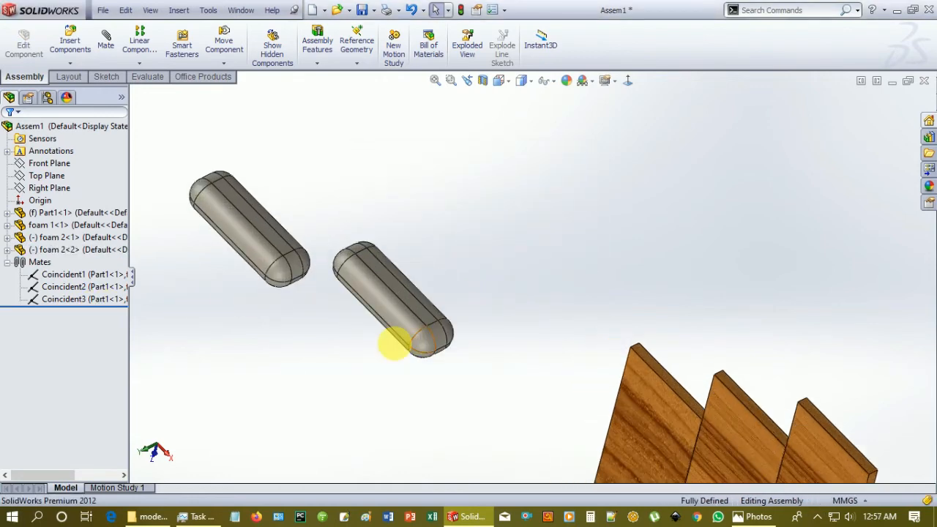
left_click(397, 317)
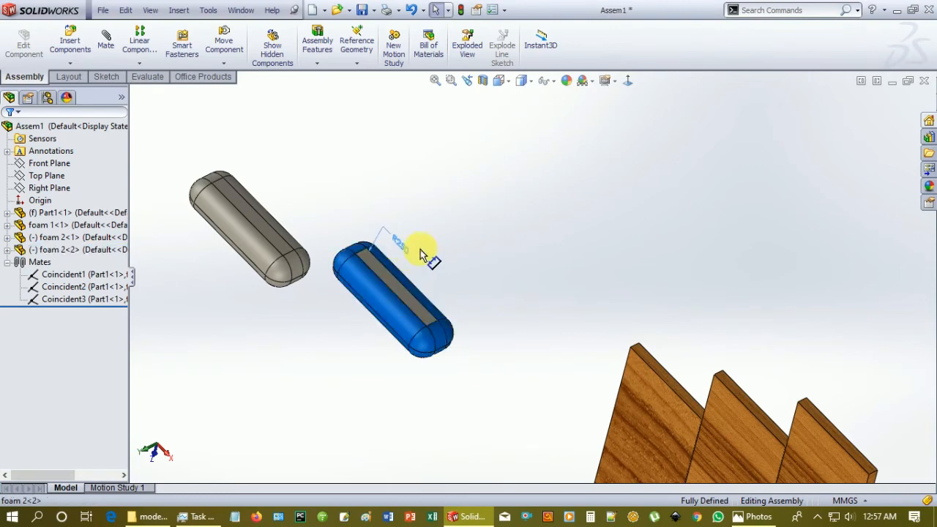
left_click(389, 249)
left_click(410, 249)
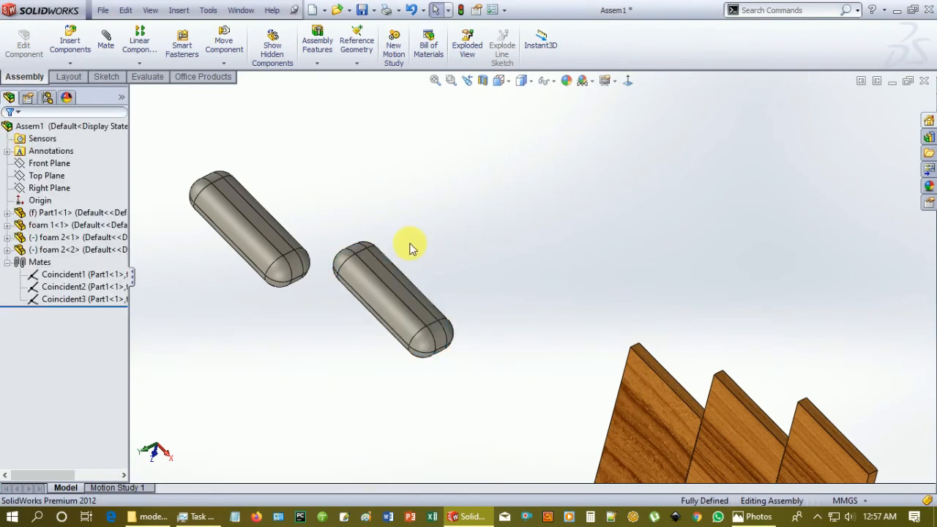
left_click(399, 293)
left_click_drag(423, 304, 501, 326)
left_click(487, 315)
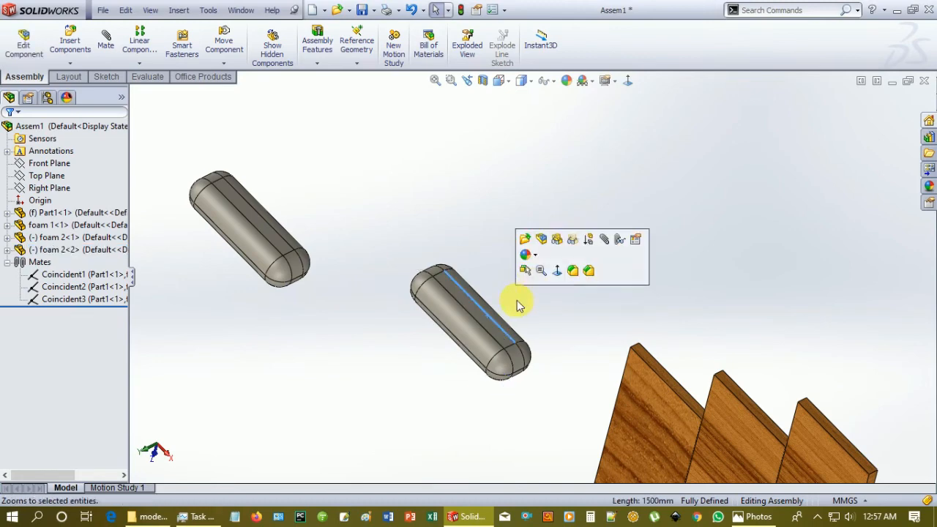
scroll(539, 322, "up", 5)
left_click_drag(507, 297, 588, 430)
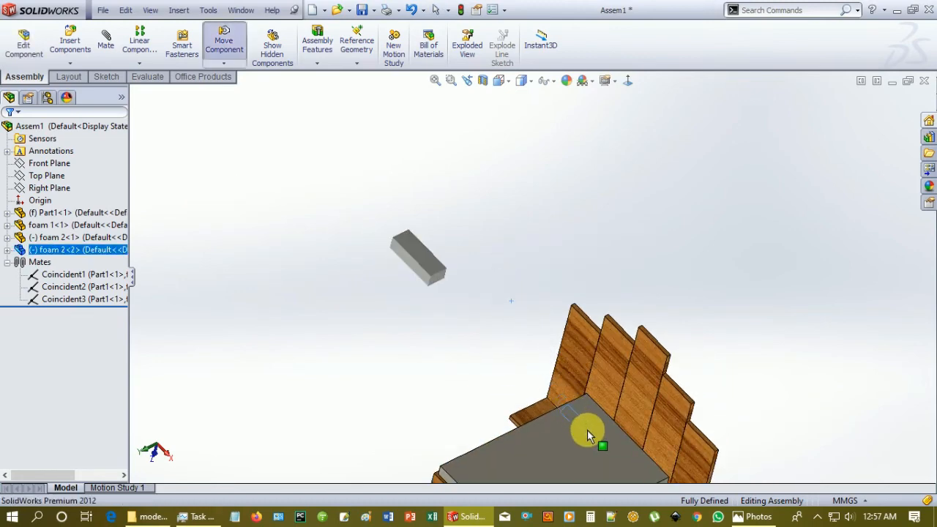
left_click(487, 381)
Step: Try to mate the flat face of the second foam 2 cushion with the top face of the foam 1 mattress
middle_click_drag(703, 278, 824, 357)
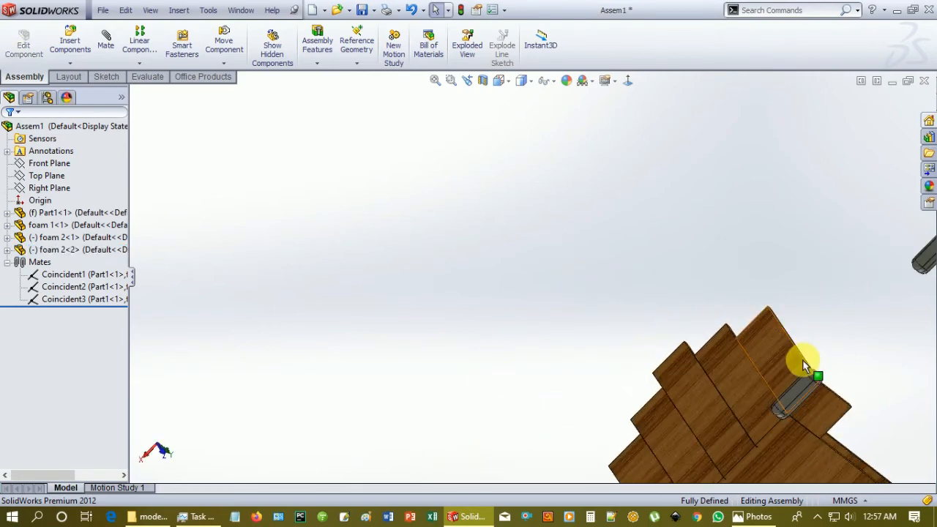
scroll(800, 380, "down", 6)
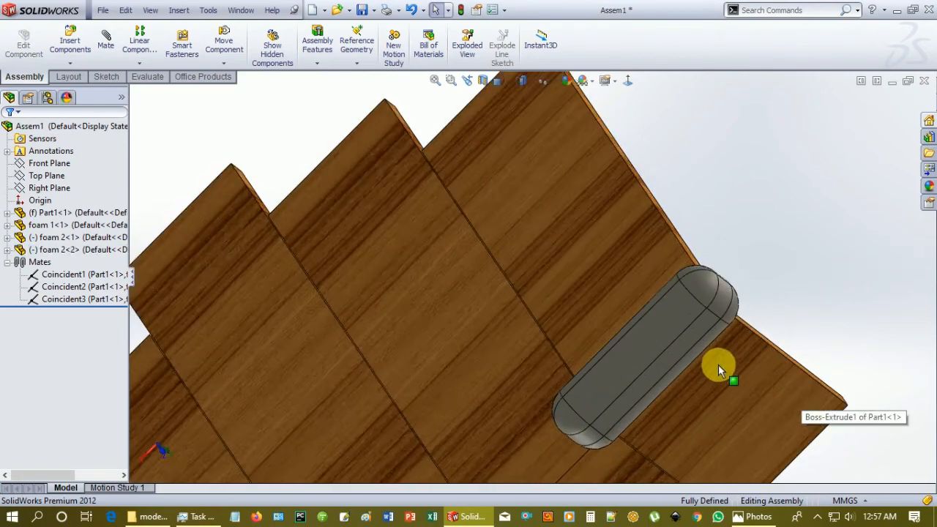
scroll(676, 325, "down", 2)
left_click(674, 320)
scroll(847, 205, "up", 3)
middle_click_drag(822, 256, 711, 320)
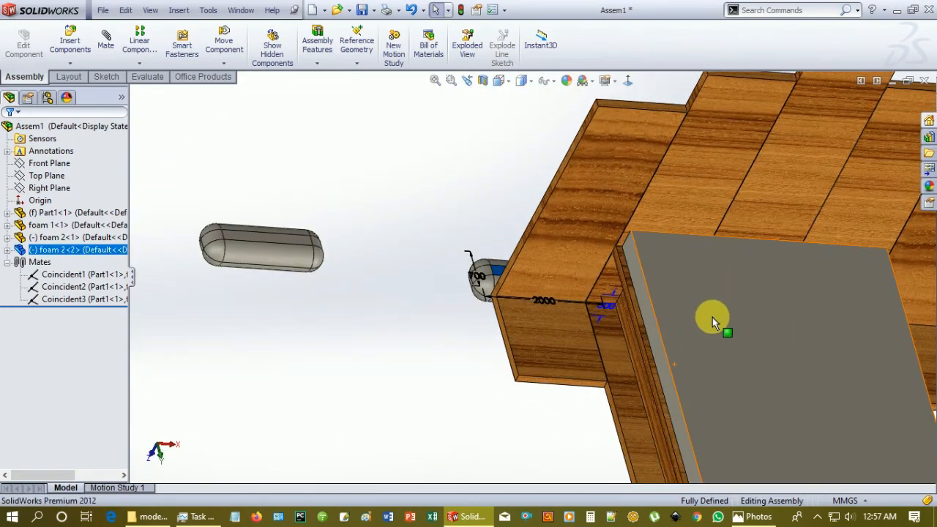
left_click(712, 317, "ctrl")
left_click(827, 242)
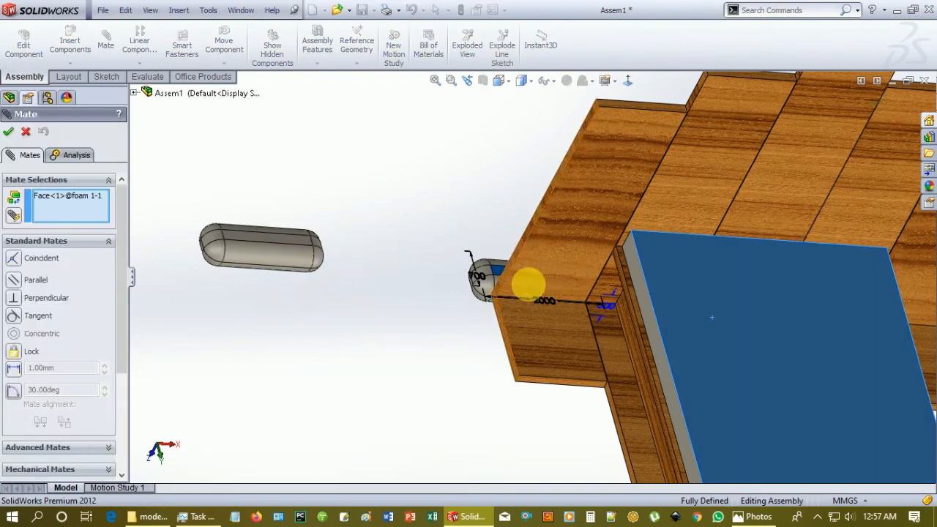
middle_click_drag(429, 314, 313, 322)
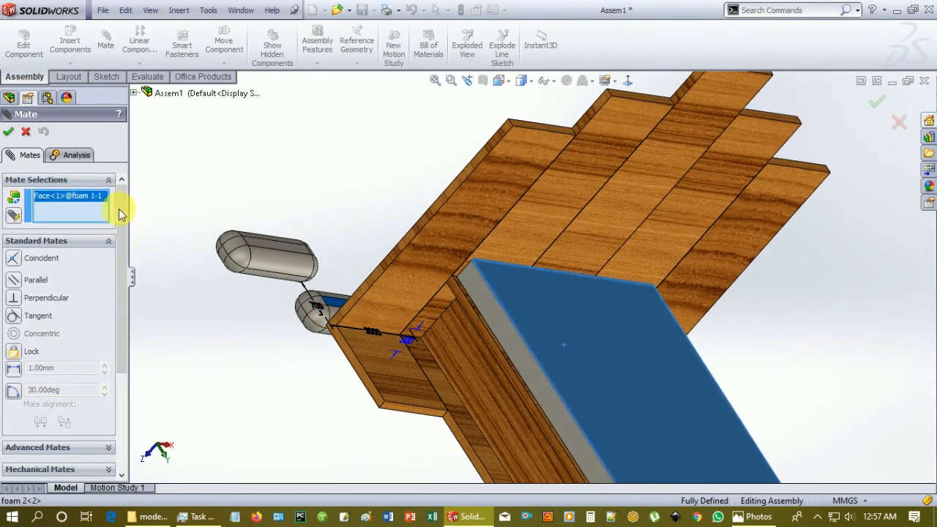
key("Delete")
Step: Add a coincident mate between a flat face of the first foam 2 cushion and the top face of the foam 1 mattress
middle_click_drag(211, 305, 284, 250)
middle_click_drag(392, 155, 346, 167)
left_click(360, 167)
middle_click_drag(469, 222, 290, 433)
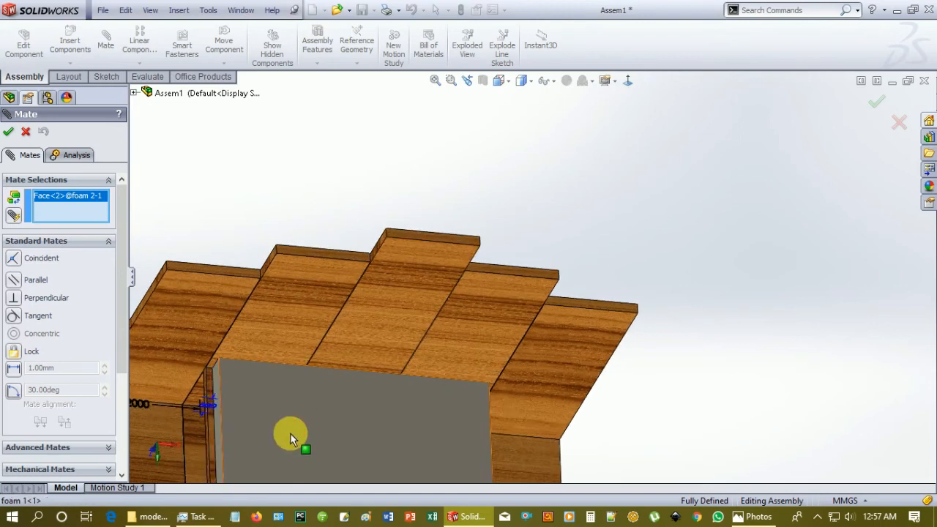
left_click(290, 433)
scroll(302, 421, "up", 5)
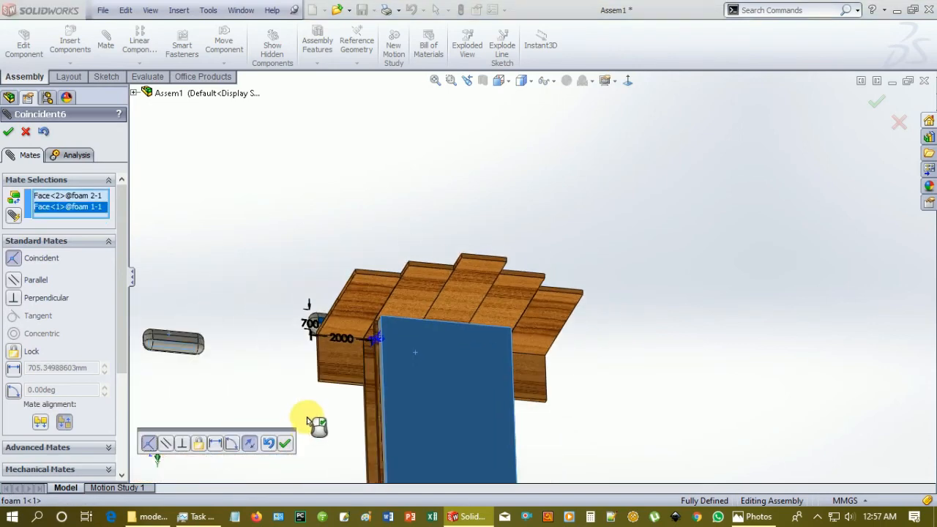
left_click(284, 444)
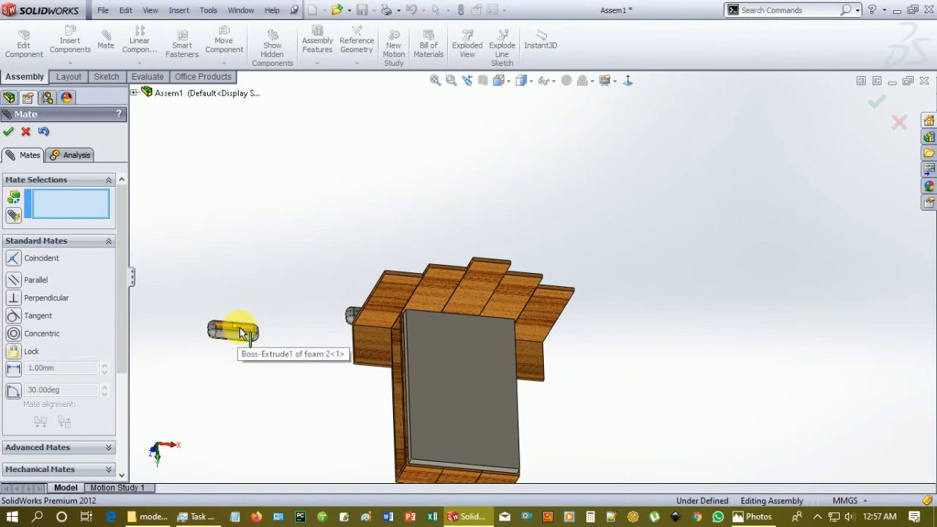
Step: Clear the selected long face and mate the end face of the first foam 2 cushion coincident with the long top edge of foam 1
scroll(242, 333, "down", 5)
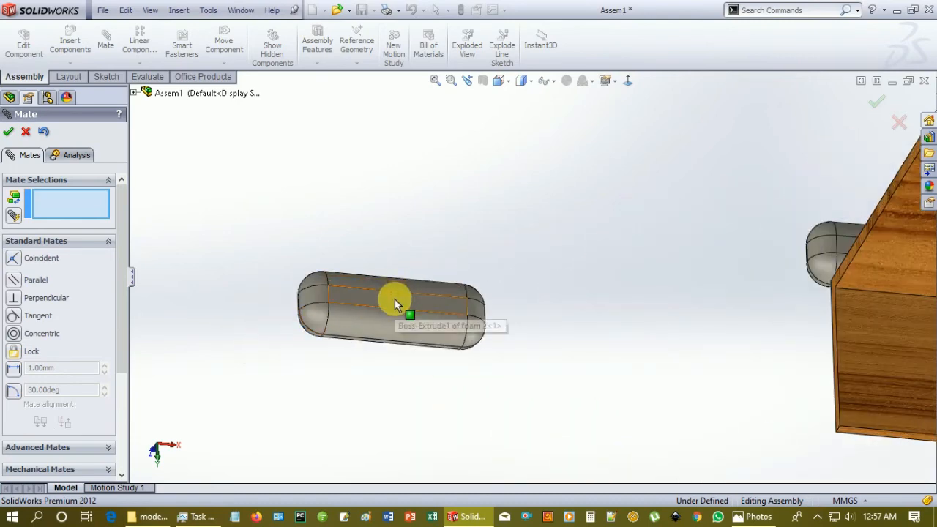
left_click(438, 309)
left_click_drag(549, 327, 549, 337)
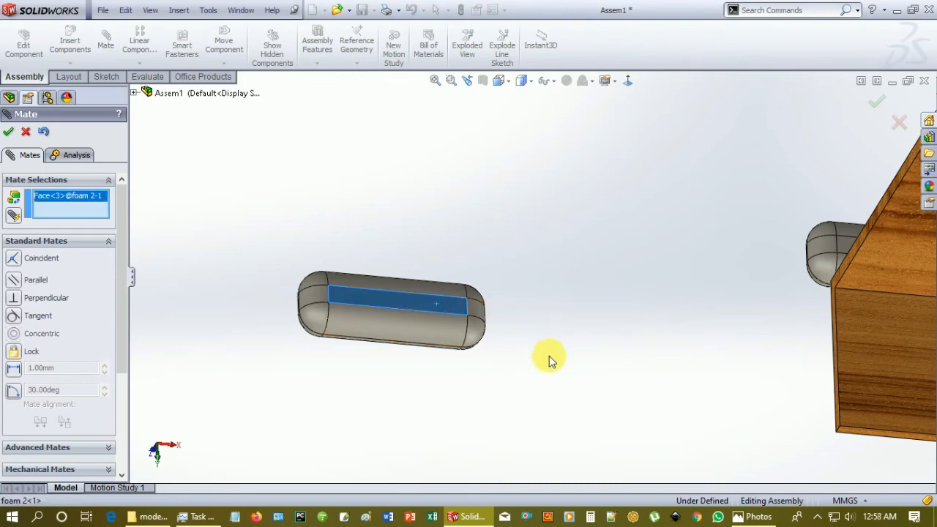
scroll(506, 362, "up", 3)
middle_click_drag(412, 343, 481, 306)
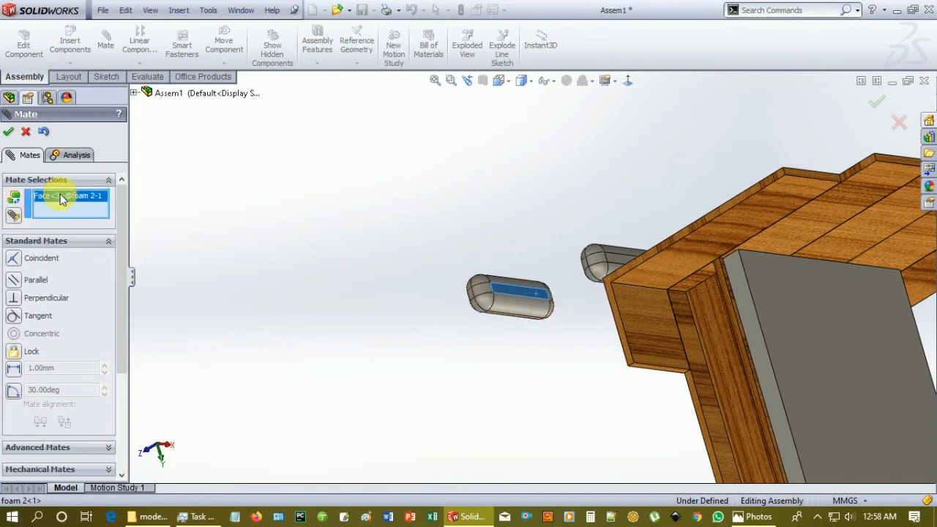
key("Delete")
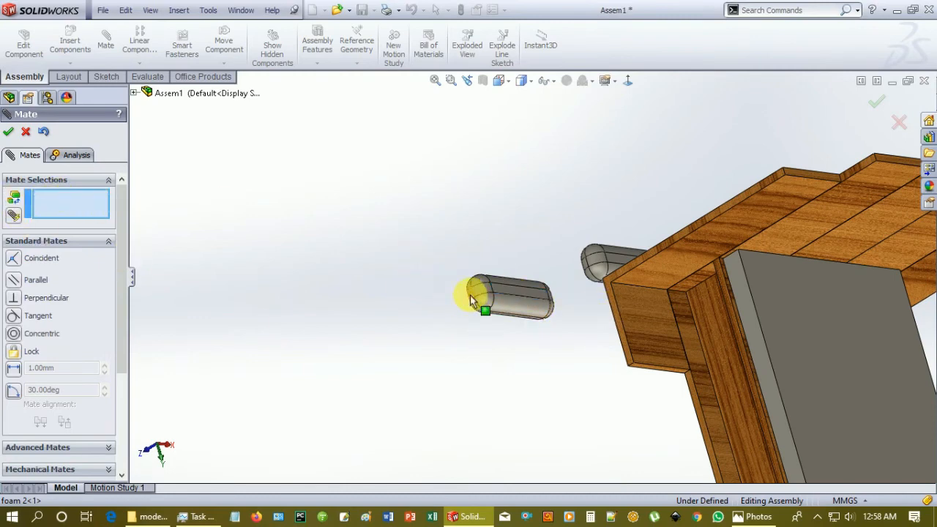
left_click(747, 278)
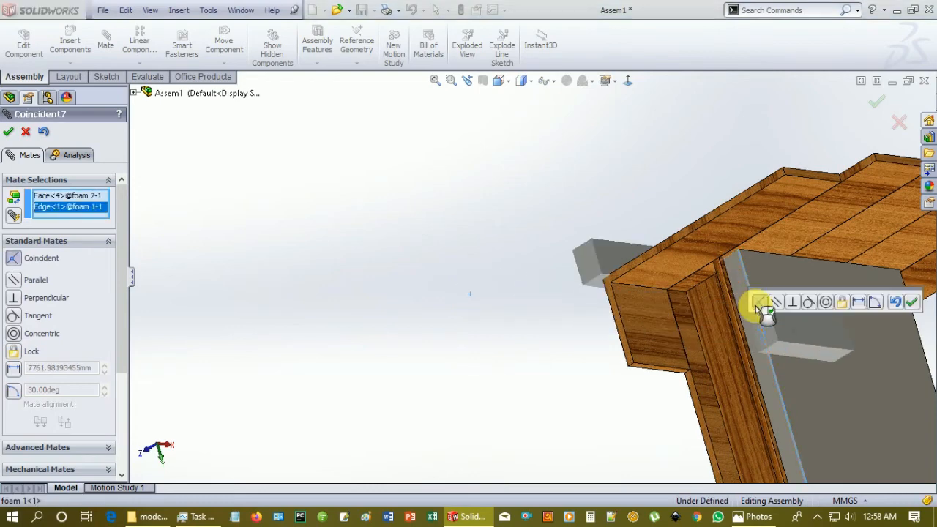
left_click(912, 303)
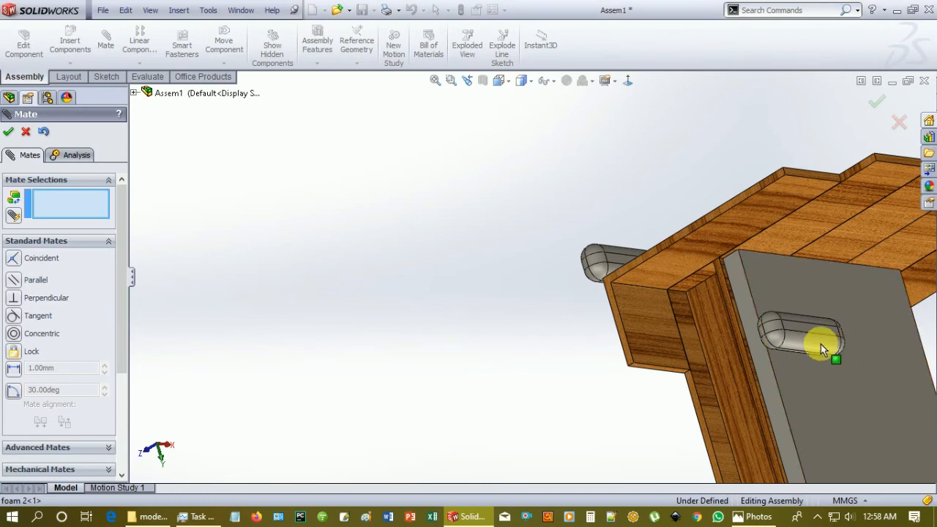
left_click(807, 323)
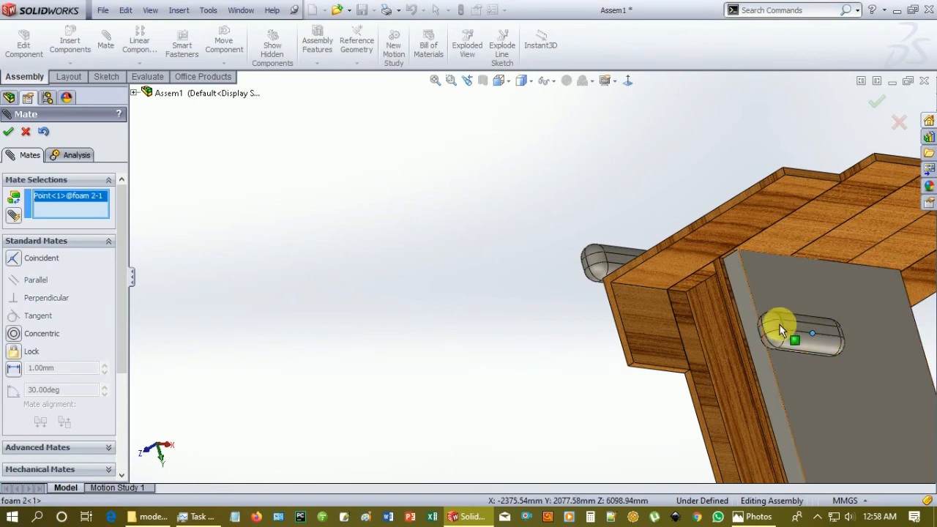
left_click(792, 314)
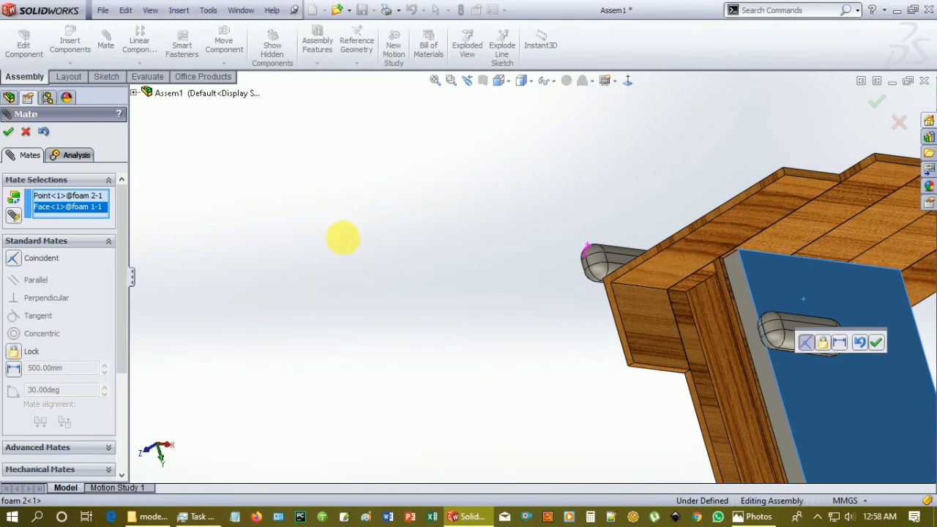
left_click(87, 197)
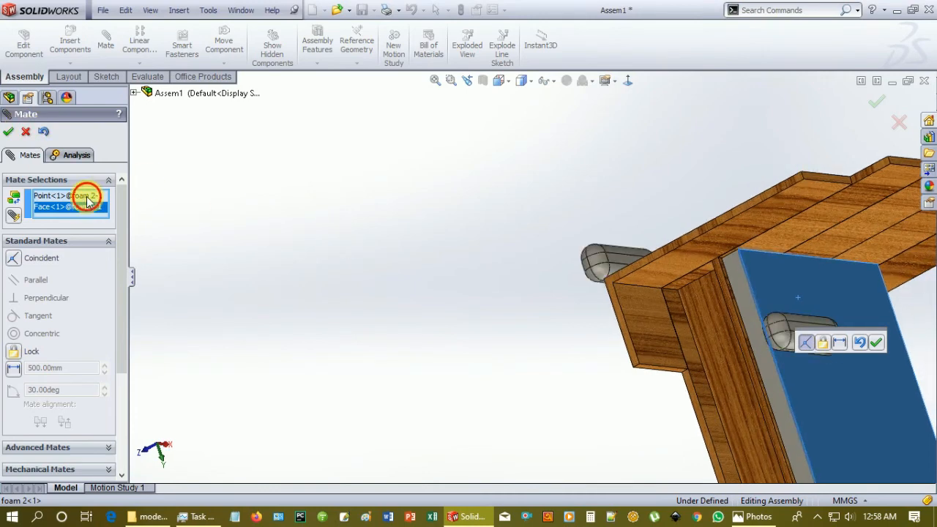
key("Delete")
key("Delete")
Step: Add a coincident mate between the long edge of the first foam 2 cushion and the front face of the bed's headboard
middle_click_drag(503, 303, 521, 357)
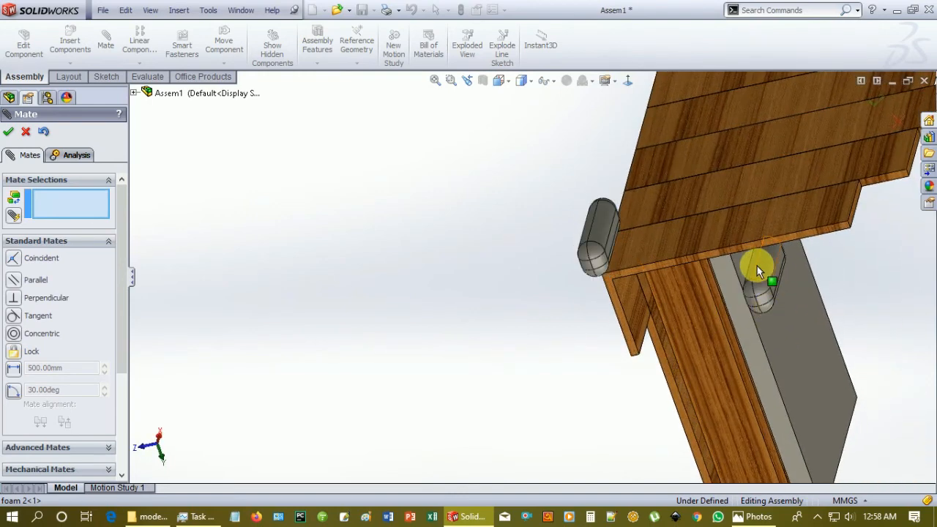
left_click(756, 267)
scroll(619, 344, "up", 3)
middle_click_drag(613, 360, 549, 267)
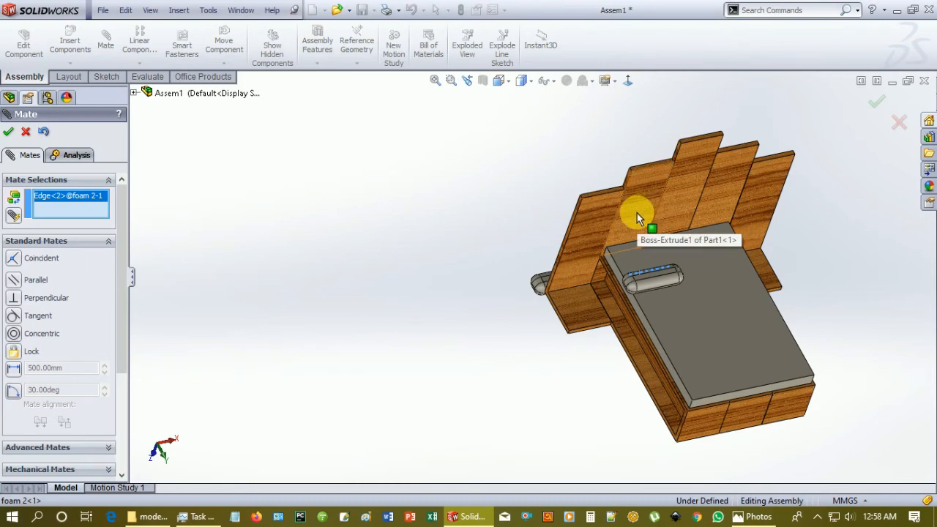
left_click(637, 213)
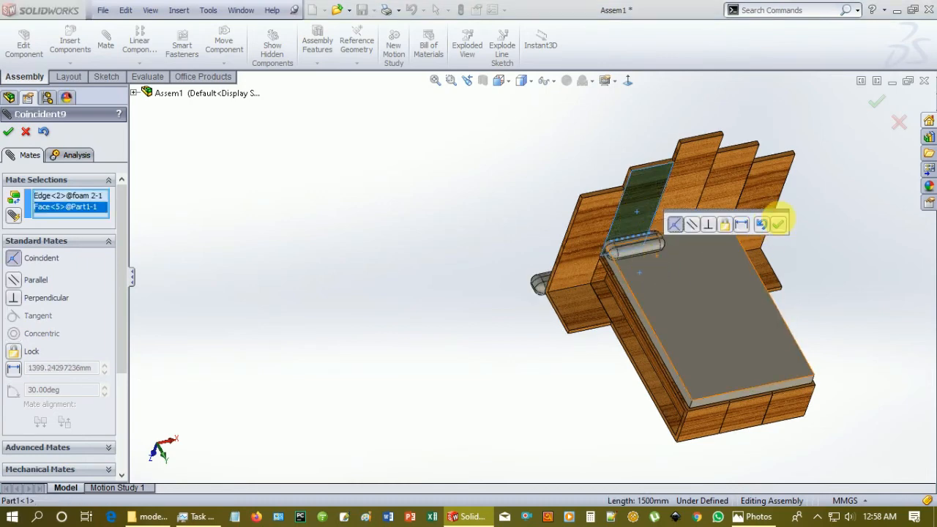
left_click(778, 224)
Step: Add a coincident mate between a long edge of the second foam 2 cushion and the front face of the headboard
middle_click_drag(473, 309, 588, 294)
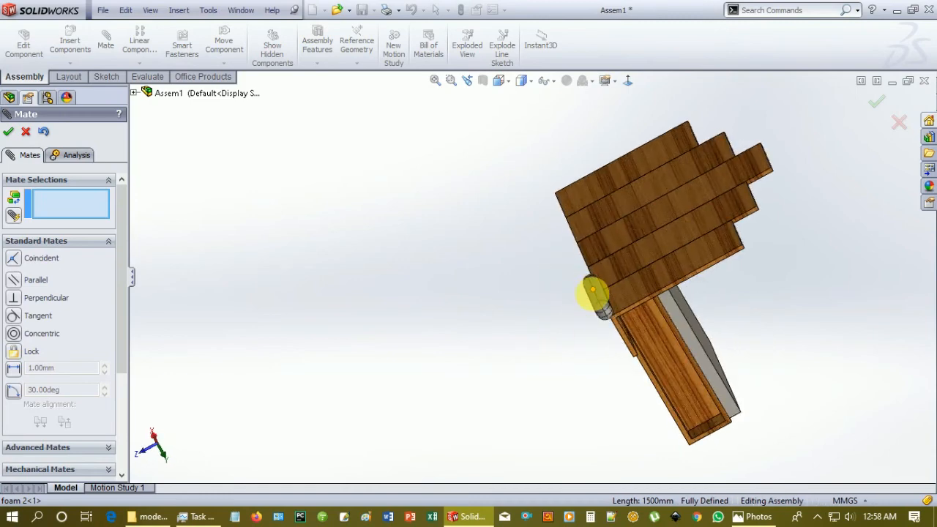
left_click(597, 299)
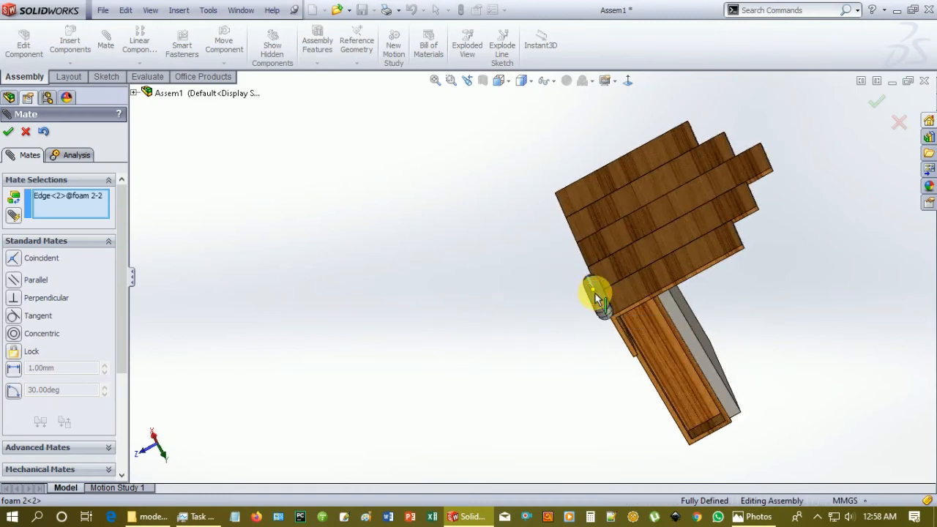
middle_click_drag(627, 355, 628, 355)
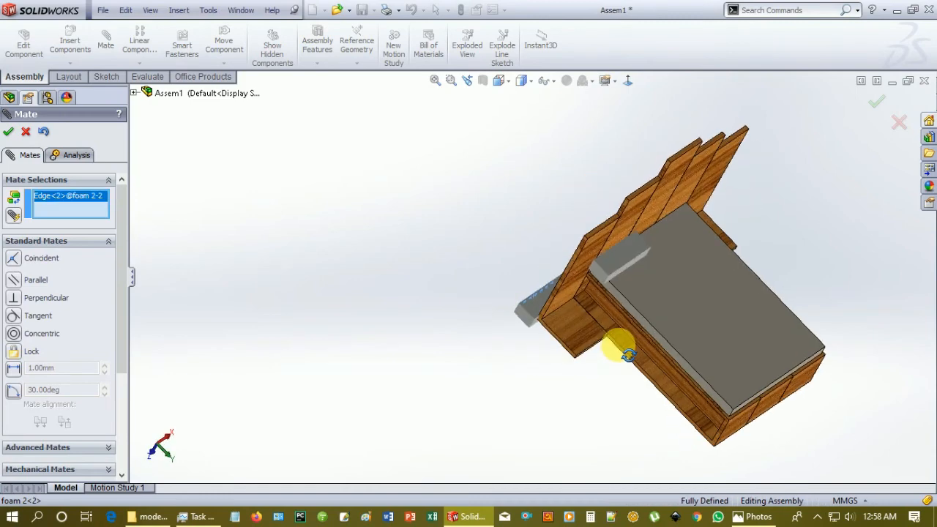
left_click(681, 198)
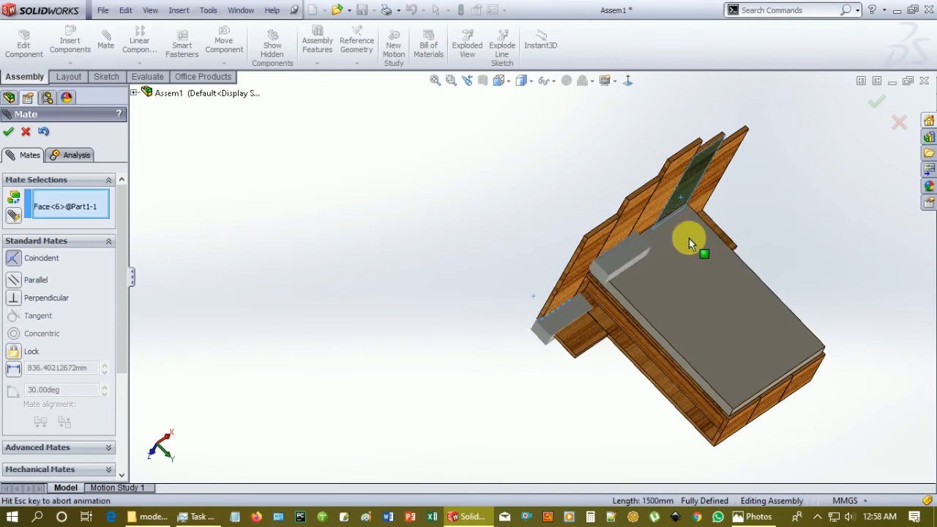
left_click(809, 221)
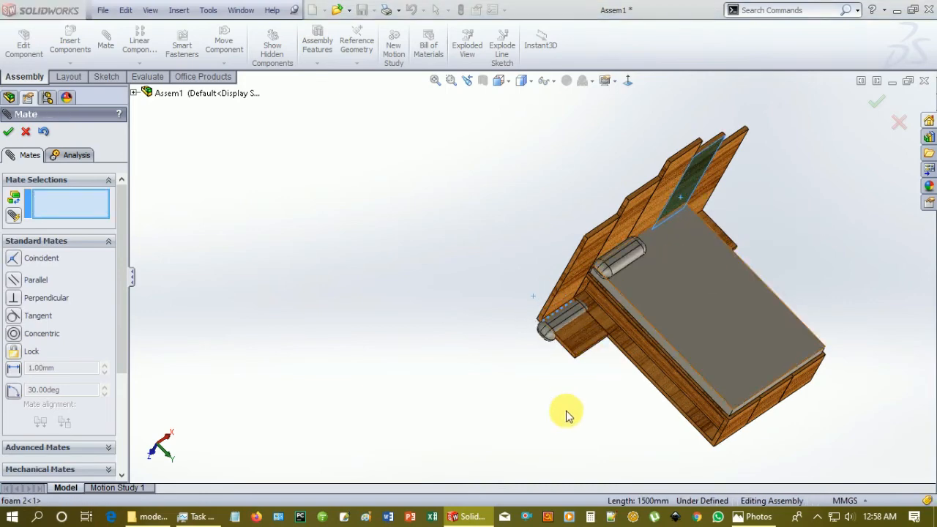
Step: Add a coincident mate between a flat face of the second foam 2 cushion and the top face of the foam 1 mattress
middle_click_drag(628, 318, 637, 301)
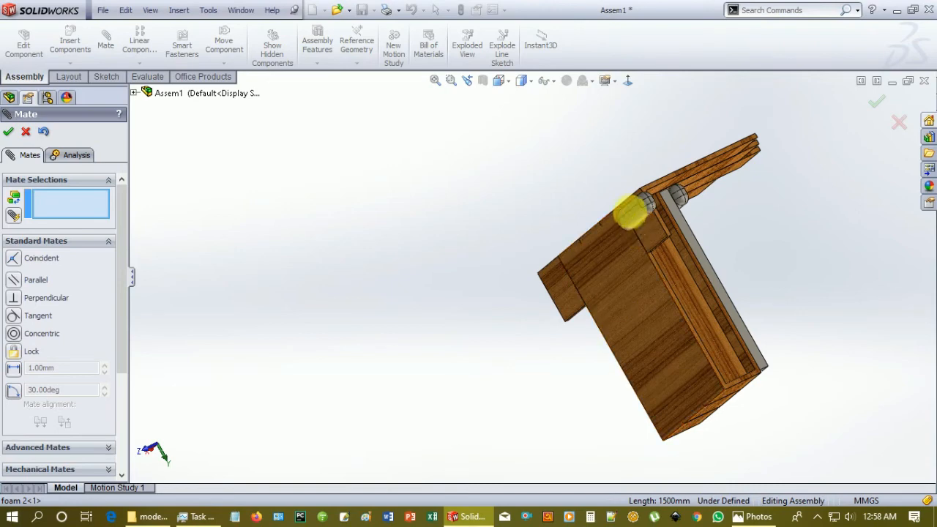
scroll(633, 214, "down", 2)
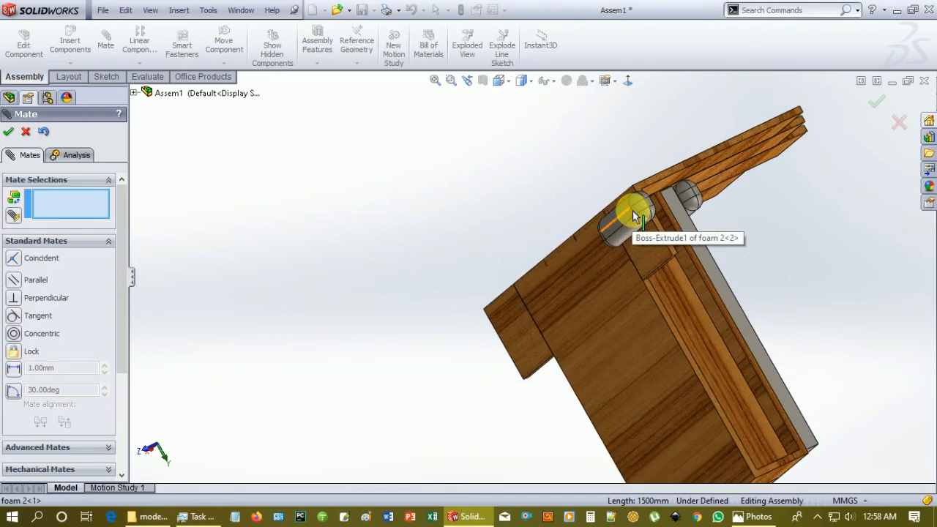
scroll(633, 214, "down", 3)
left_click(598, 235)
middle_click_drag(597, 235, 685, 343)
left_click(715, 341)
left_click(710, 341)
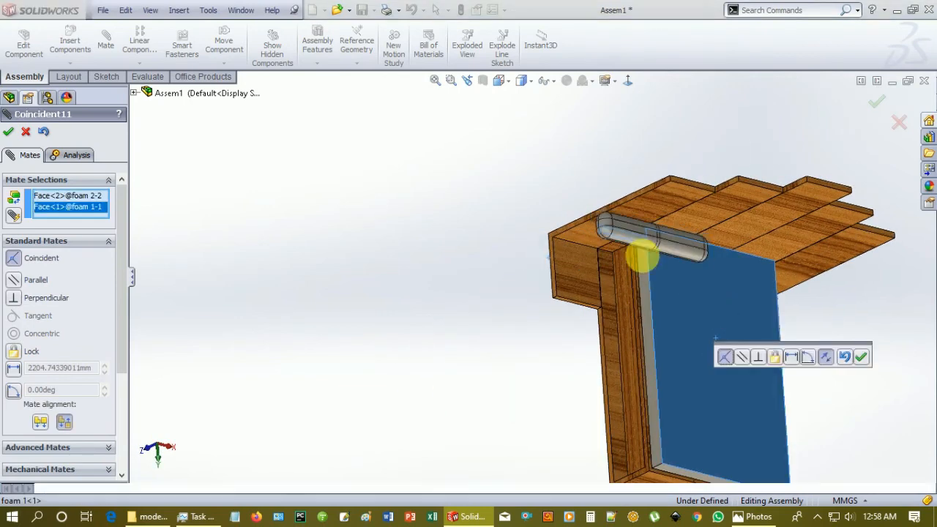
key("Return")
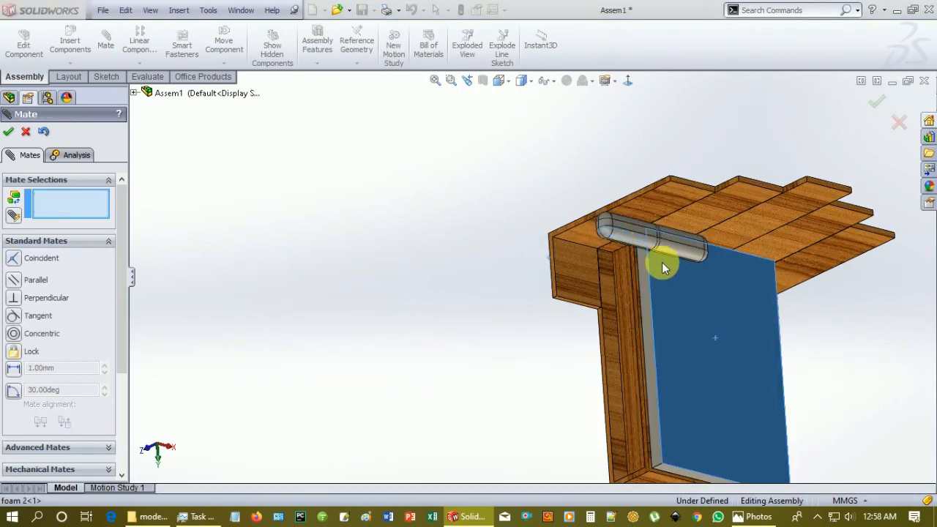
left_click(575, 219)
left_click(55, 196)
key("Delete")
left_click(68, 198)
key("Delete")
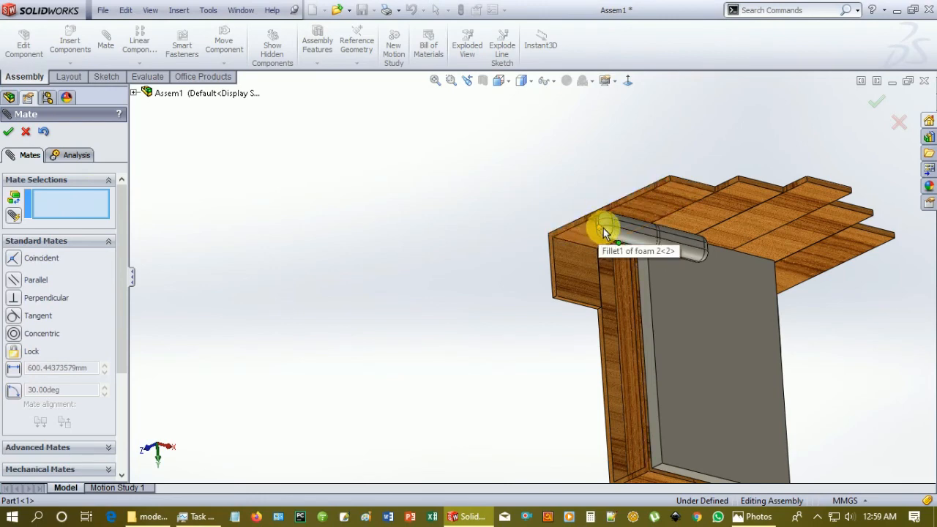
left_click(629, 236)
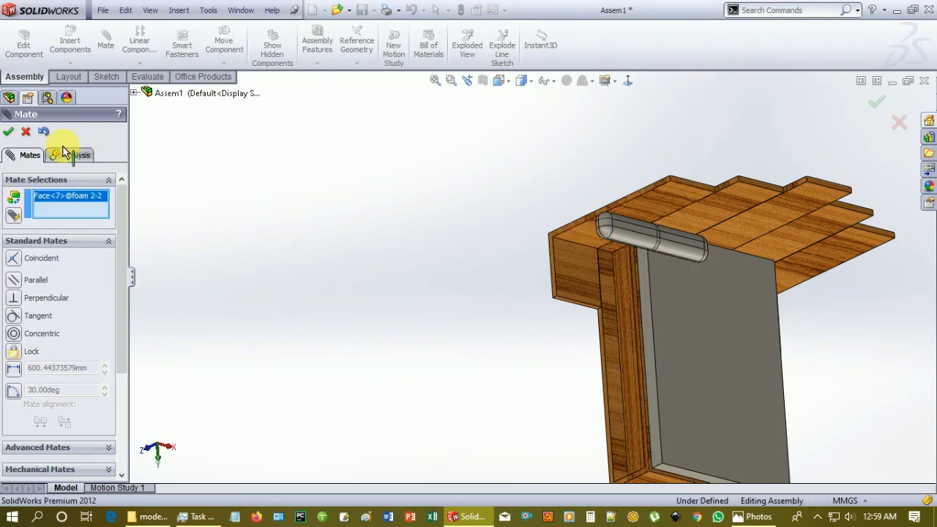
left_click(25, 134)
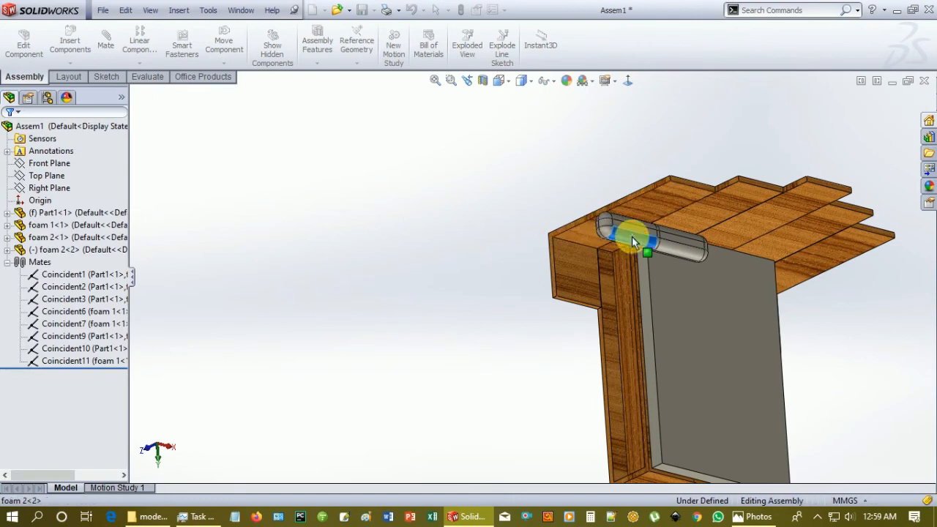
Step: Move the second foam 2 cushion along the headboard, away from the first cushion and out beyond the side of the bed
left_click(624, 231)
left_click(627, 226)
left_click(612, 229)
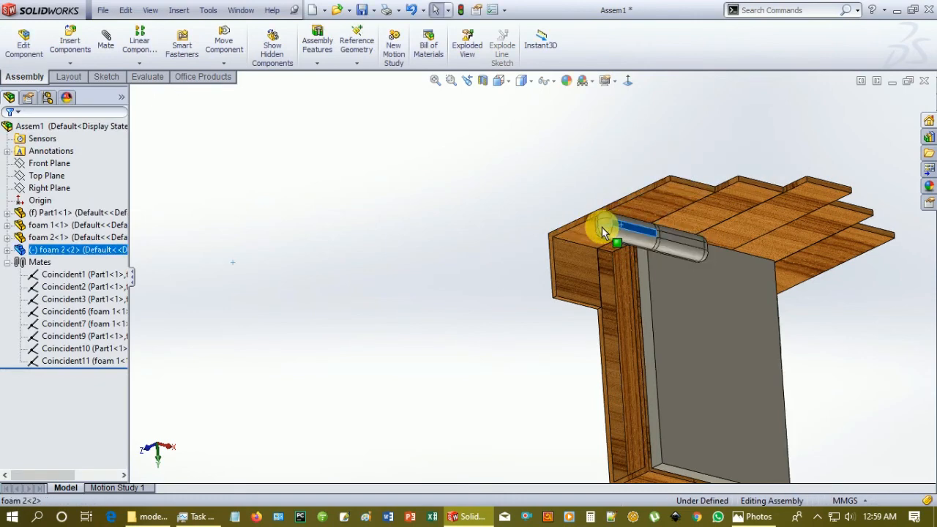
left_click(600, 229)
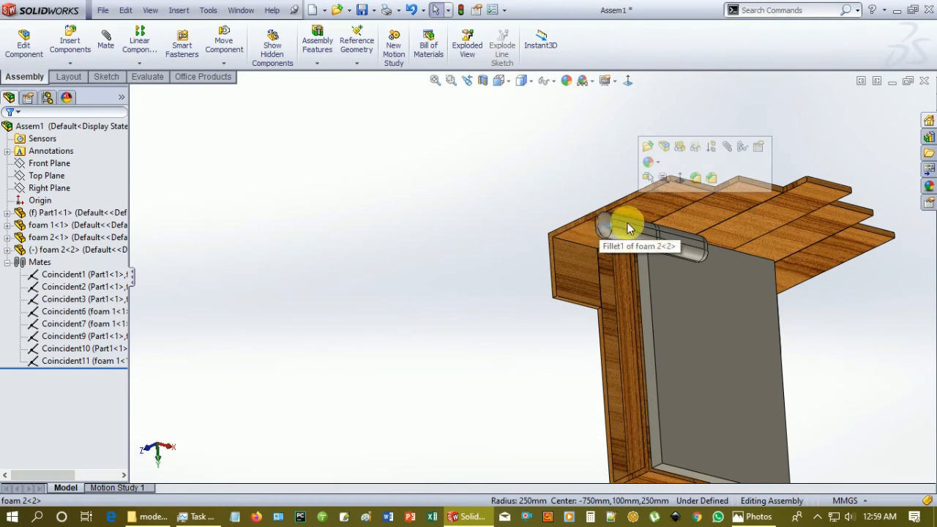
scroll(644, 220, "down", 3)
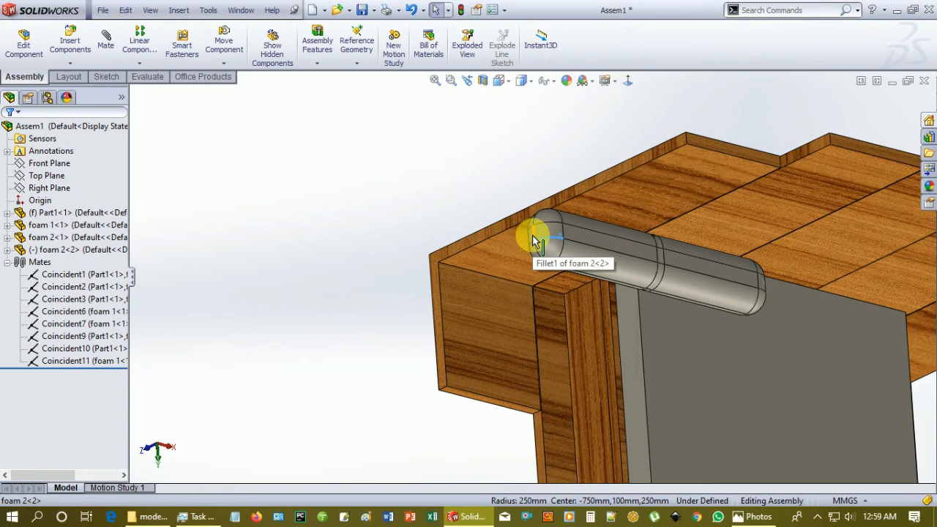
left_click(601, 254)
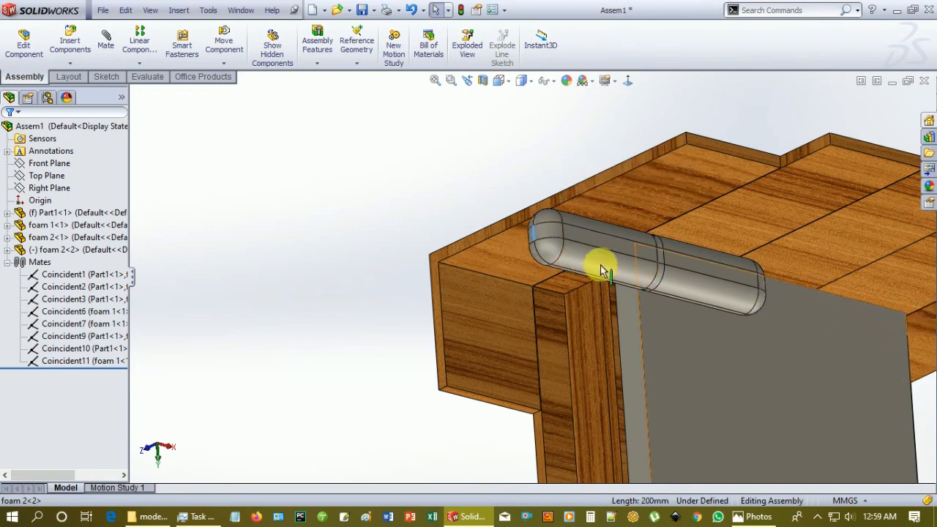
left_click(603, 260)
left_click(545, 250)
left_click_drag(590, 236, 481, 219)
middle_click_drag(429, 282, 326, 257)
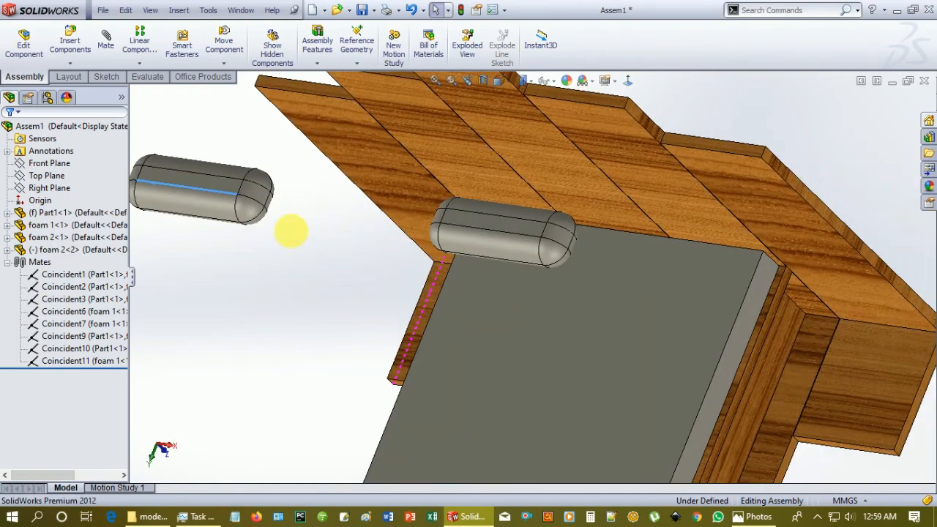
Step: Try to mate the short end edge of the second foam 2 cushion with the long top edge of the foam 1 mattress
scroll(293, 209, "down", 2)
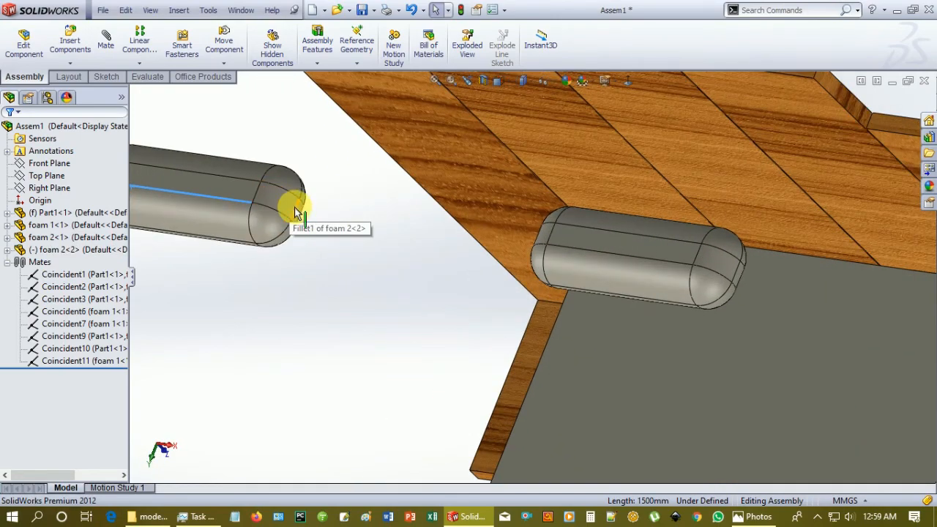
left_click(298, 209)
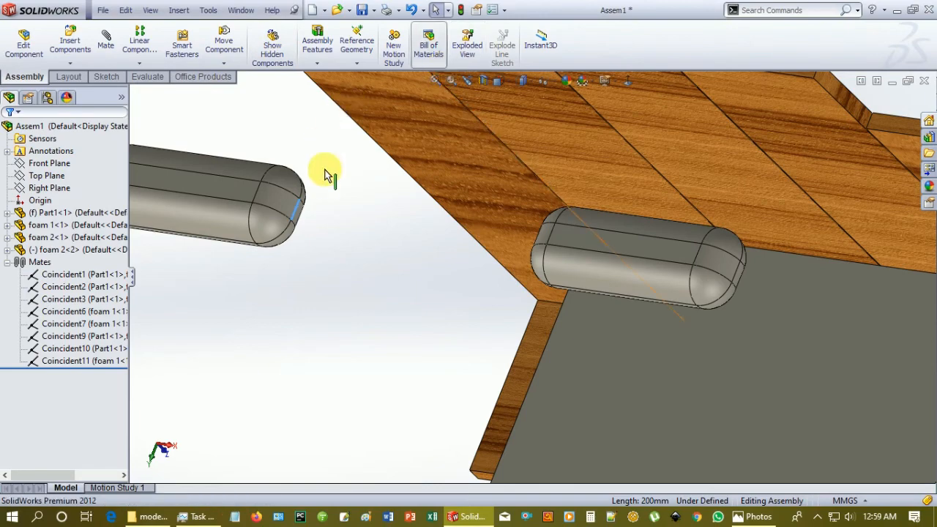
scroll(609, 303, "up", 1)
scroll(609, 302, "up", 1)
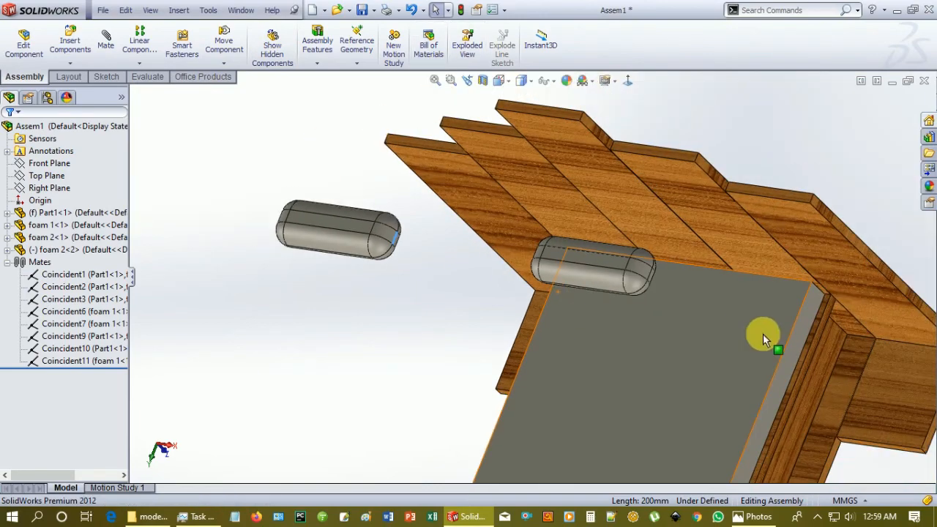
left_click(803, 312)
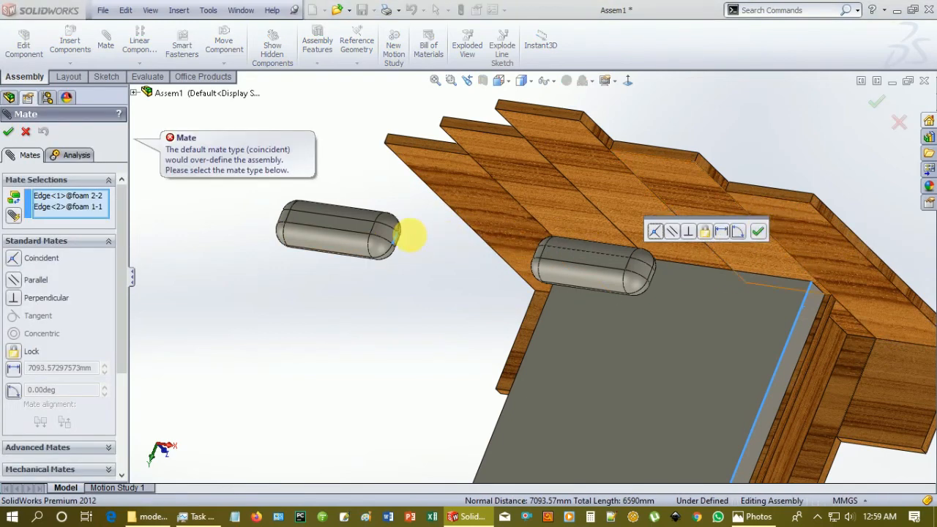
left_click(93, 206)
key("Delete")
key("Delete")
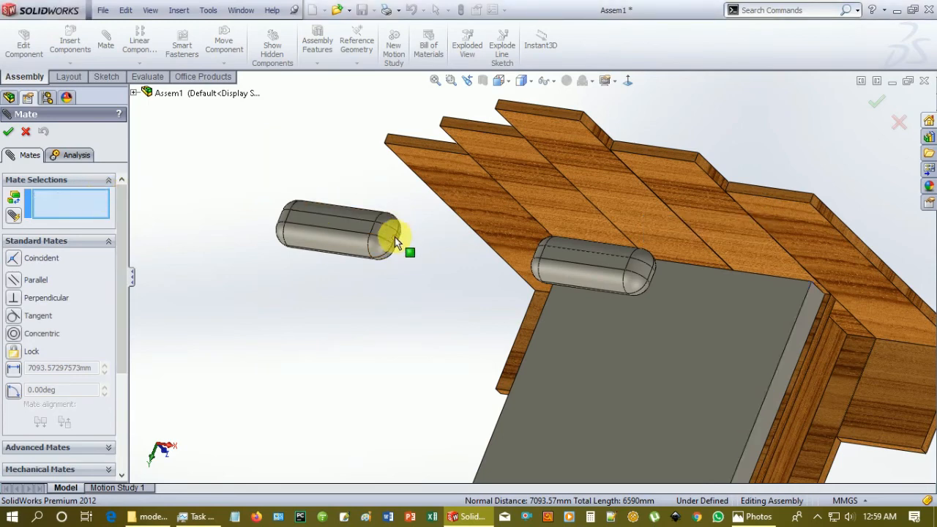
Step: Retry a coincident mate between the same cushion end edge and mattress edge, and clear both selections
left_click(396, 244)
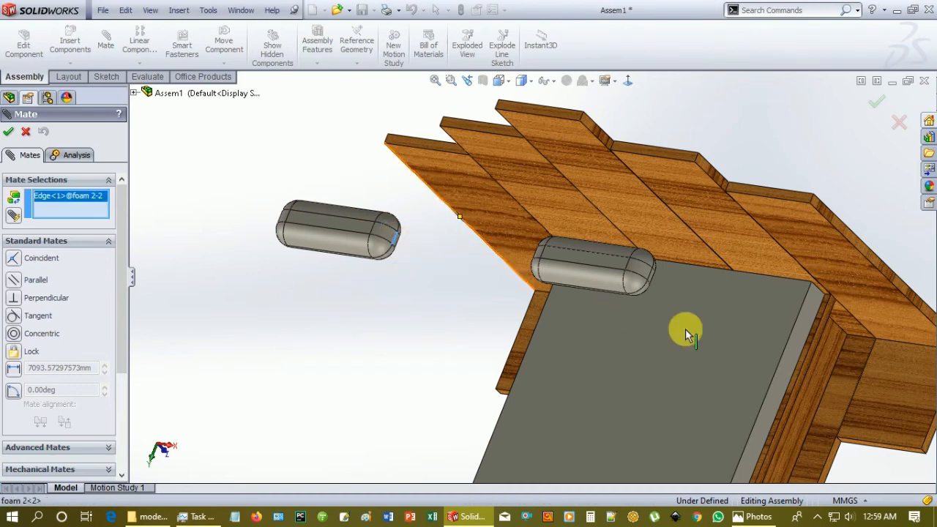
left_click(794, 323)
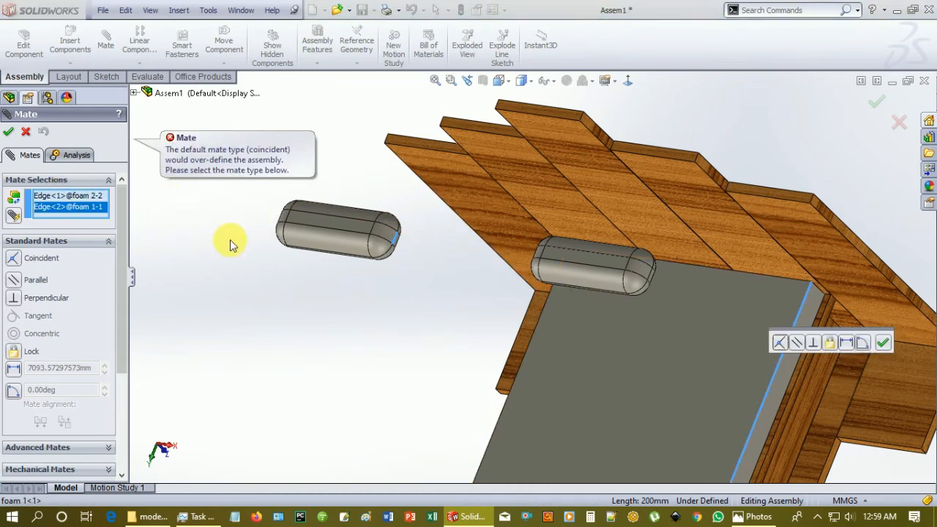
left_click(882, 342)
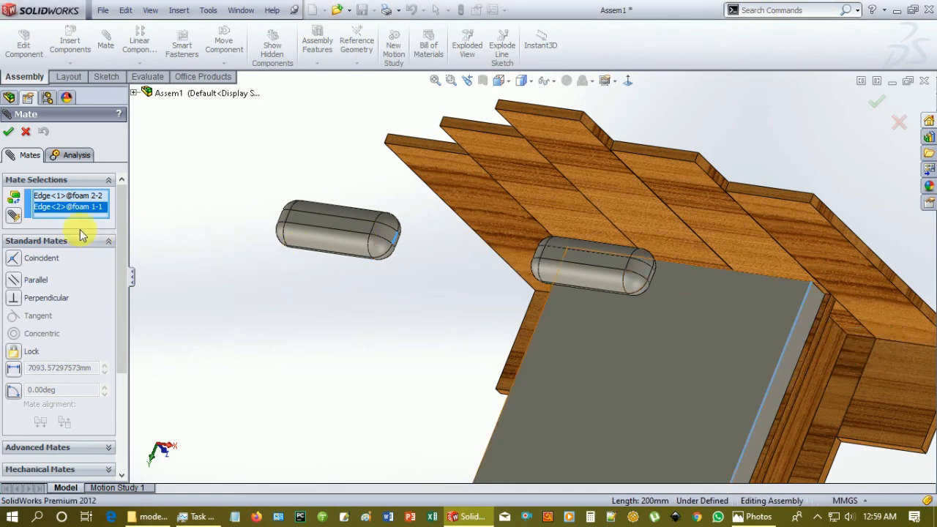
left_click(93, 199)
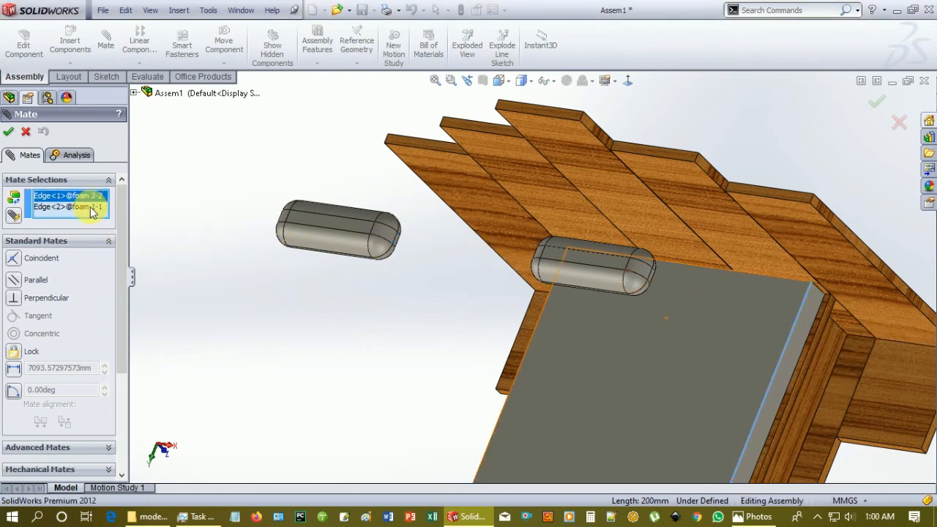
key("Delete")
left_click(97, 200)
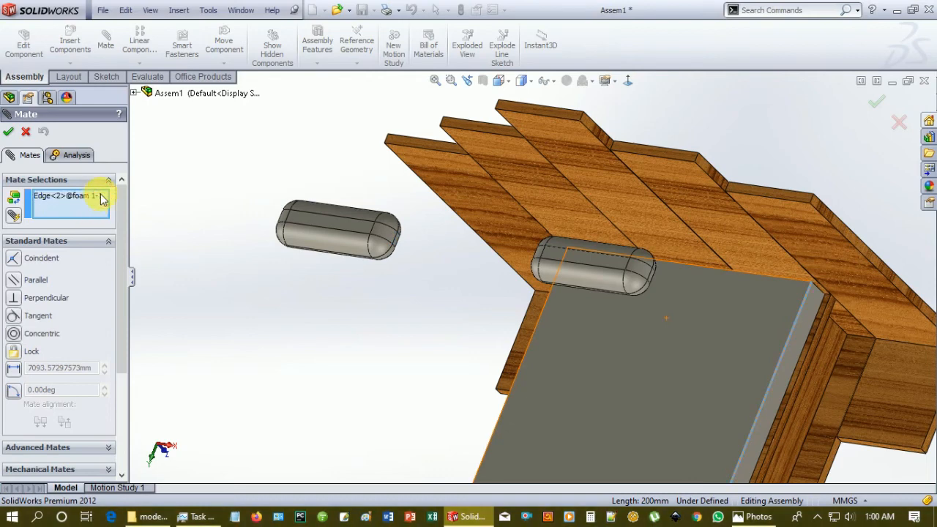
left_click(99, 199)
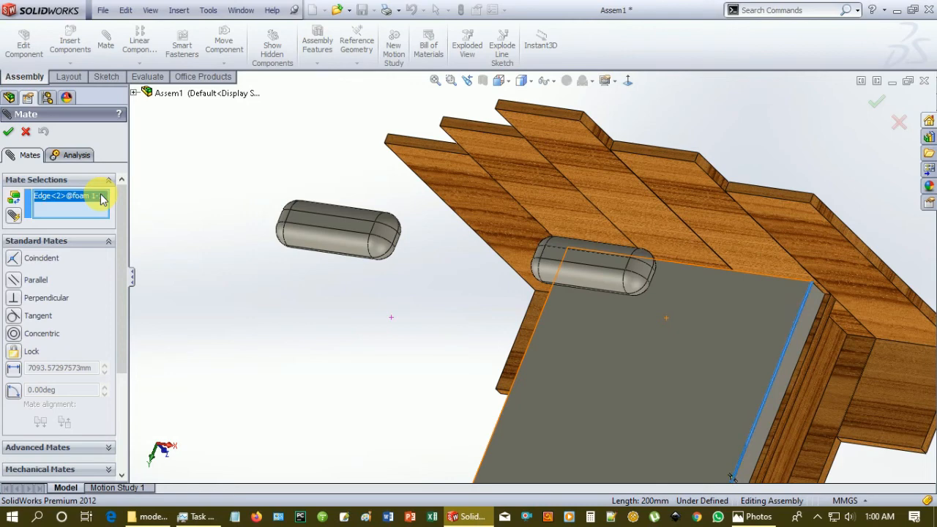
key("Delete")
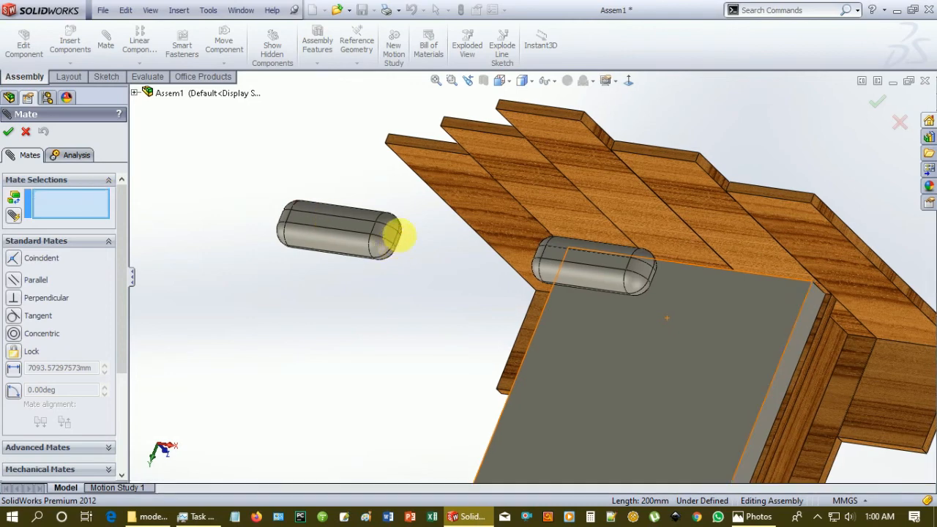
Step: Add a coincident mate between the second foam 2 cushion's end face and the foam 1 mattress's long side face, then finish mating
scroll(398, 243, "down", 1)
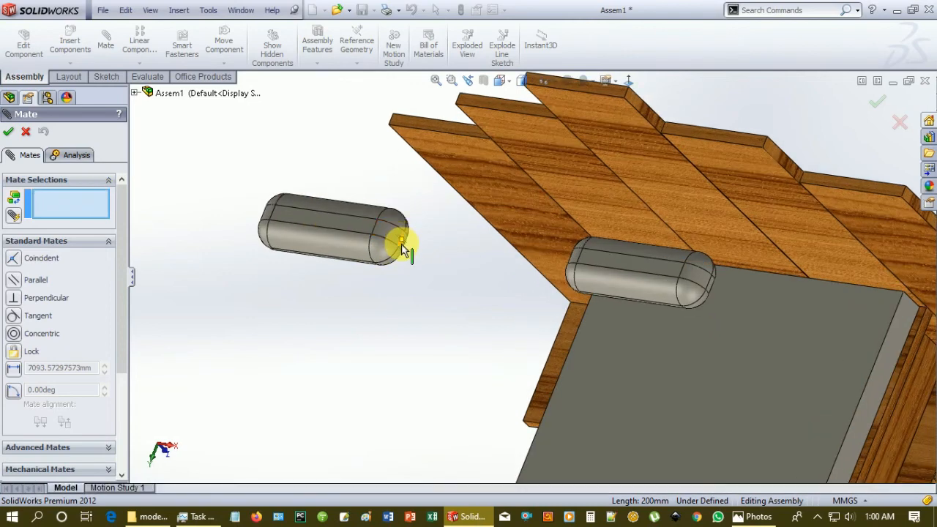
left_click(404, 248)
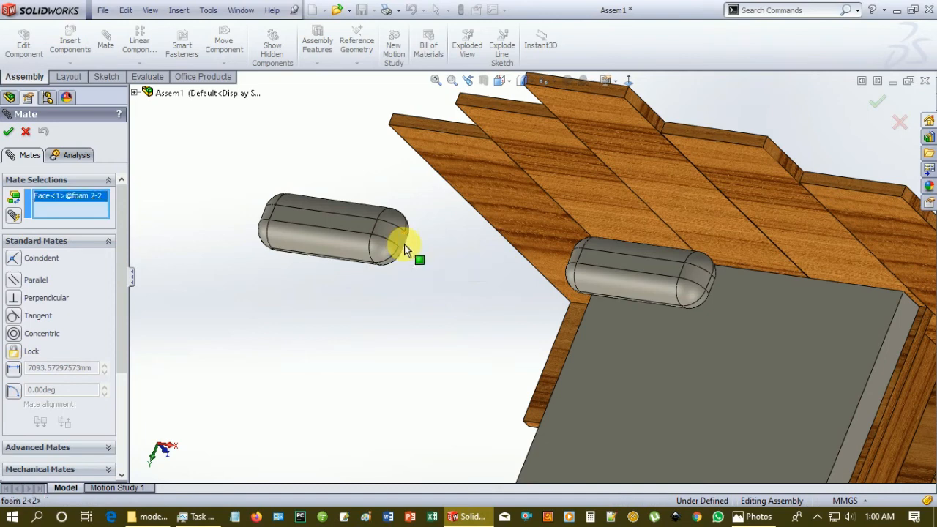
left_click(882, 349)
left_click(921, 372)
left_click(921, 372)
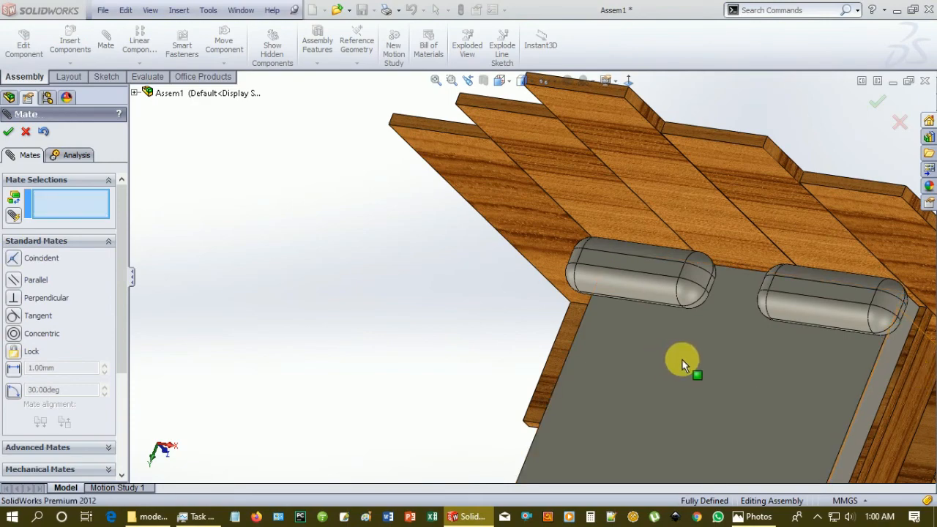
scroll(684, 361, "up", 5)
scroll(692, 364, "up", 3)
middle_click_drag(738, 389, 667, 364)
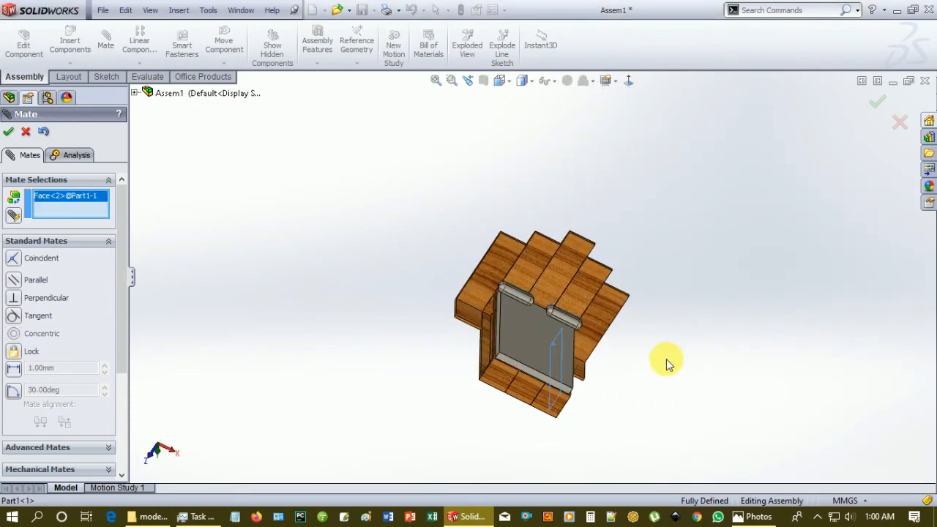
left_click(26, 132)
middle_click_drag(376, 370, 346, 369)
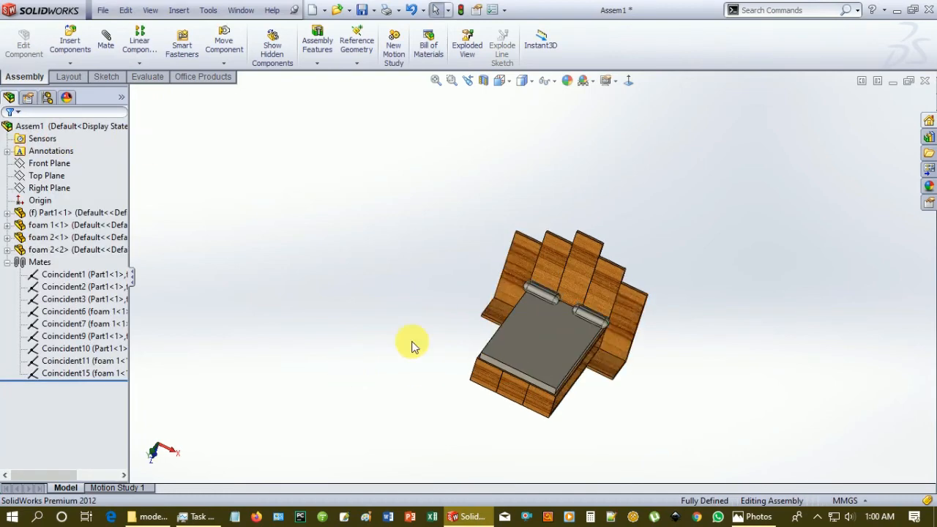
Step: Change the assembly's display style to Shaded without edges
left_click(529, 81)
left_click(524, 115)
middle_click_drag(692, 258, 590, 293)
Step: Switch to the Part1 bed and apply the organic wood appearance polished ash 2d to it
left_click(895, 82)
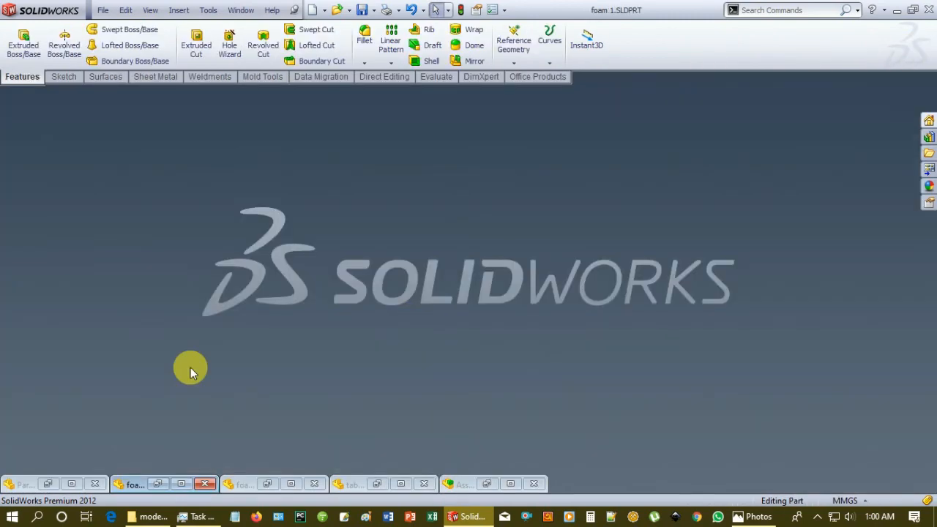
double_click(62, 479)
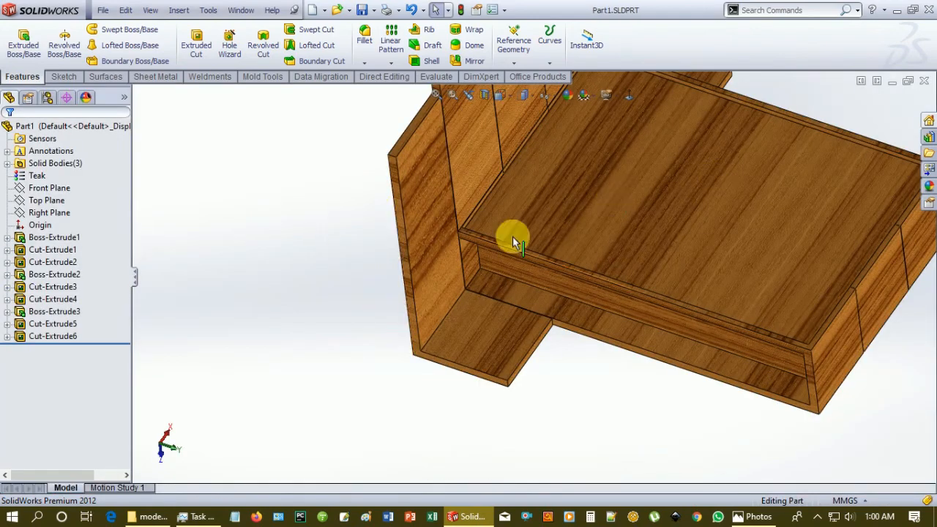
scroll(695, 199, "up", 3)
left_click(929, 187)
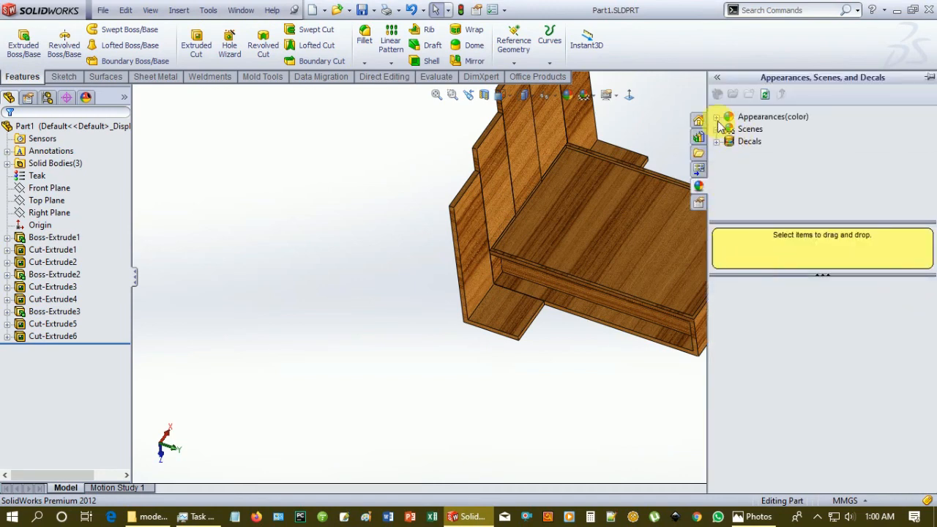
left_click(718, 121)
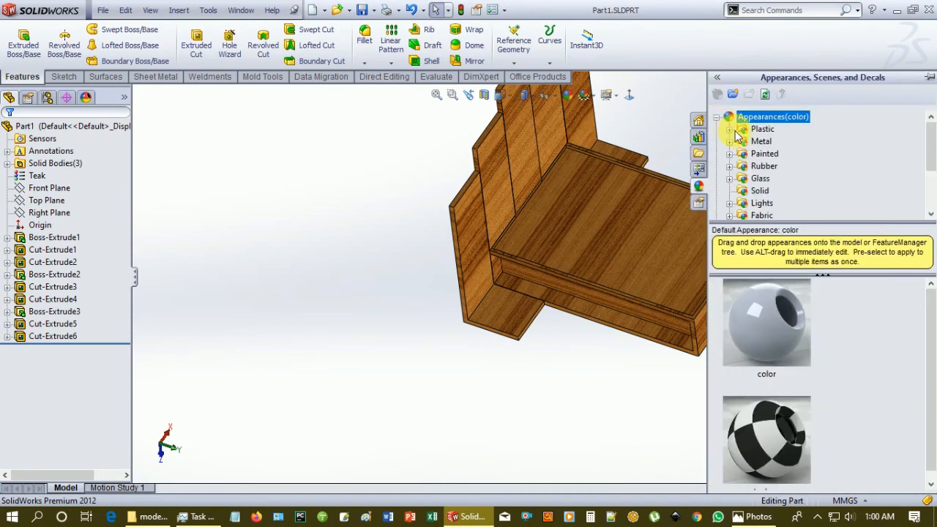
scroll(751, 197, "down", 2)
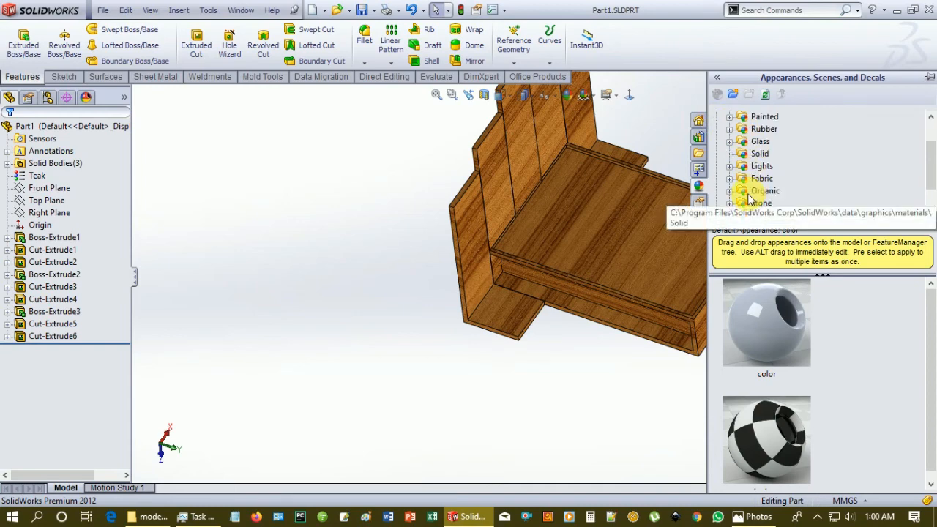
scroll(757, 179, "up", 2)
scroll(754, 183, "down", 1)
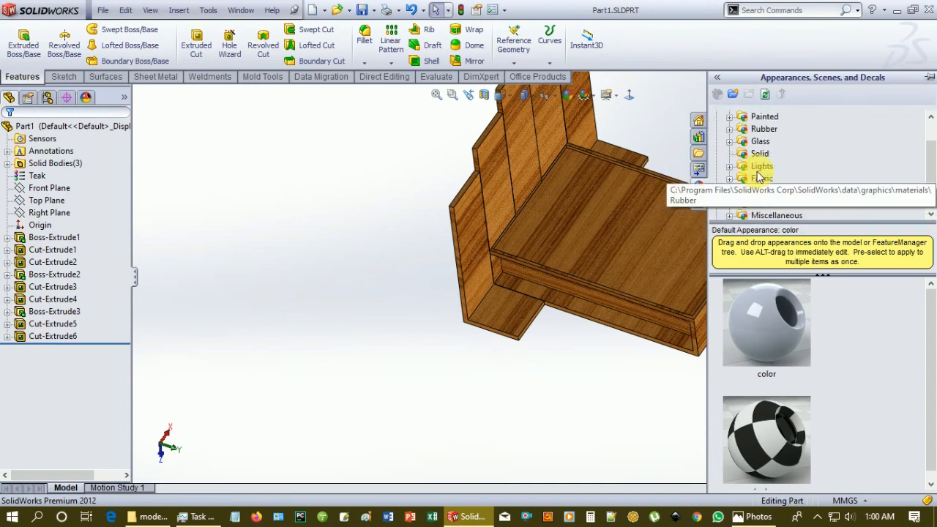
left_click(729, 191)
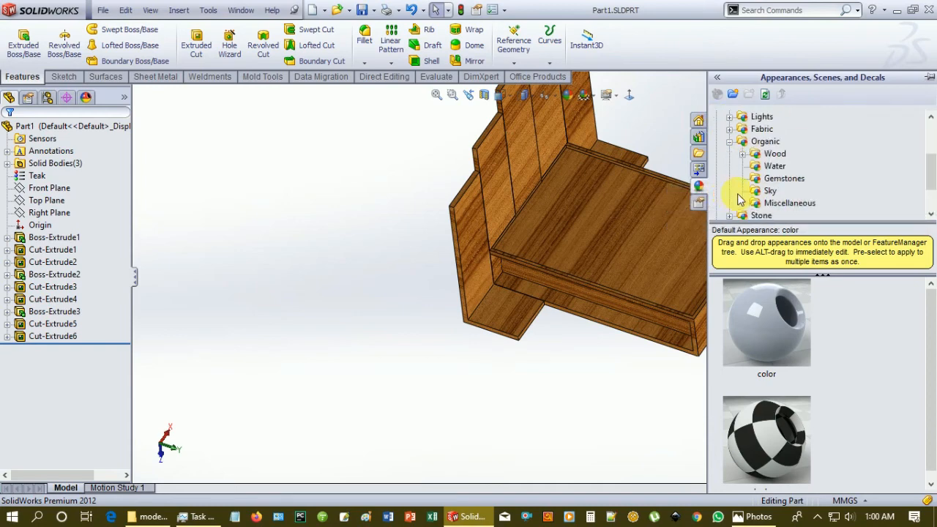
left_click(741, 156)
left_click_drag(779, 330, 742, 256)
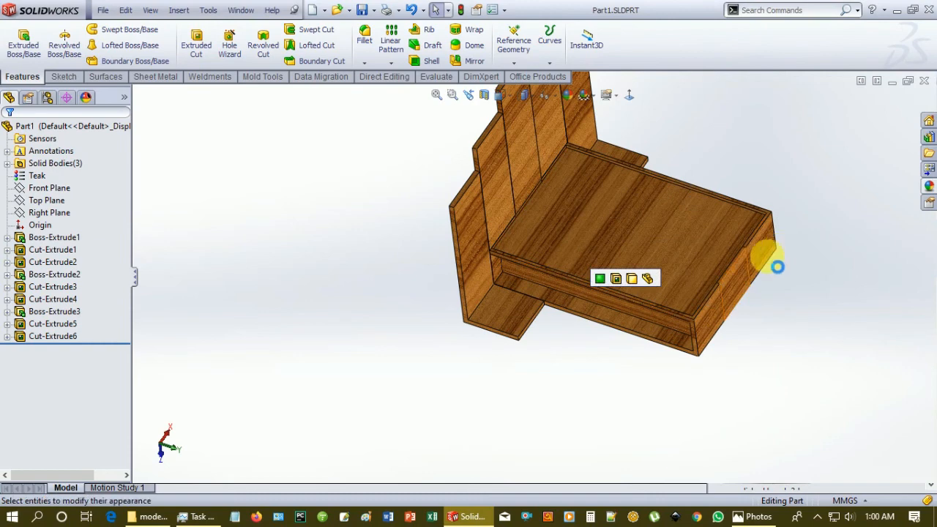
middle_click_drag(745, 334, 843, 230)
Step: Replace the bed's wood appearance with polished birch 2d
left_click(929, 186)
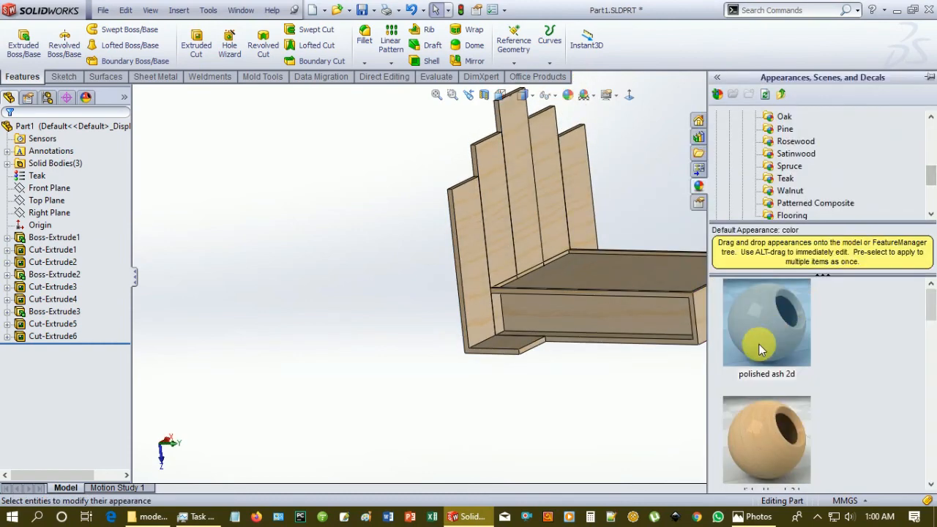
left_click_drag(782, 428, 689, 331)
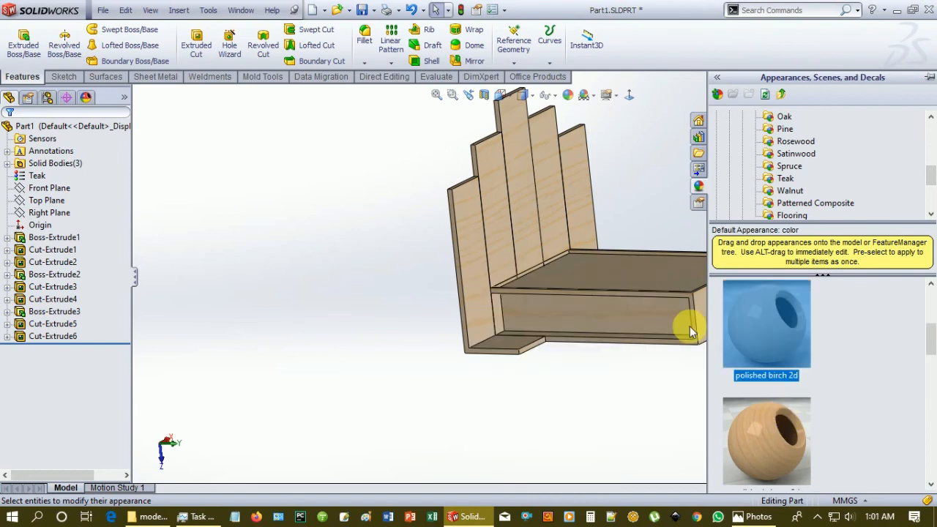
left_click(650, 294)
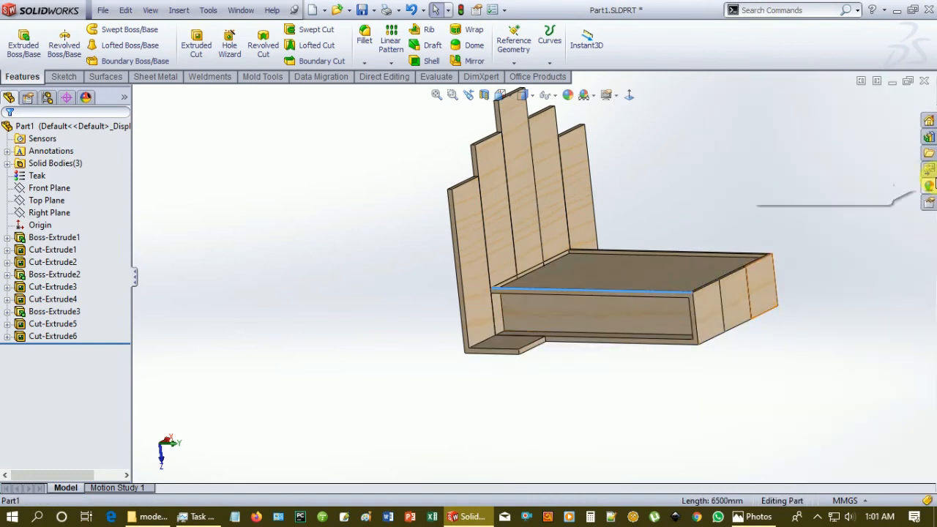
left_click(929, 186)
left_click_drag(789, 329, 723, 308)
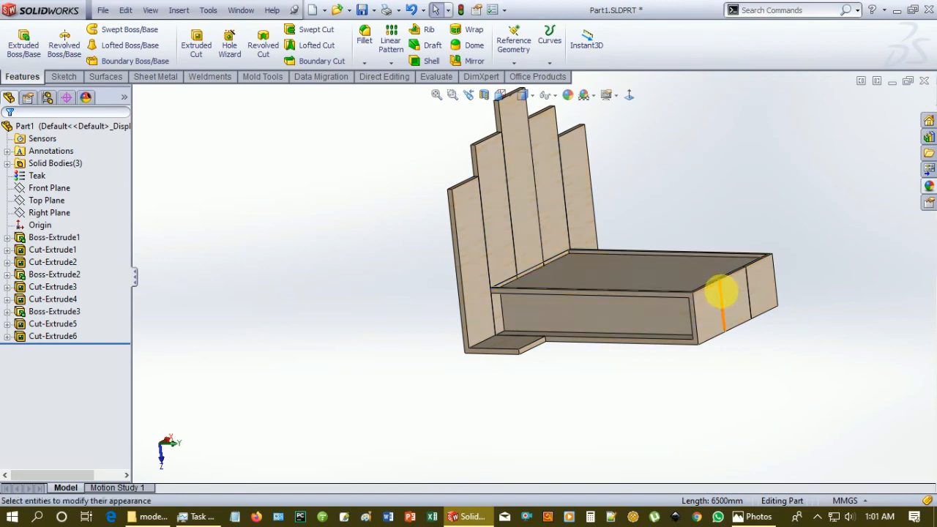
middle_click_drag(634, 385, 582, 378)
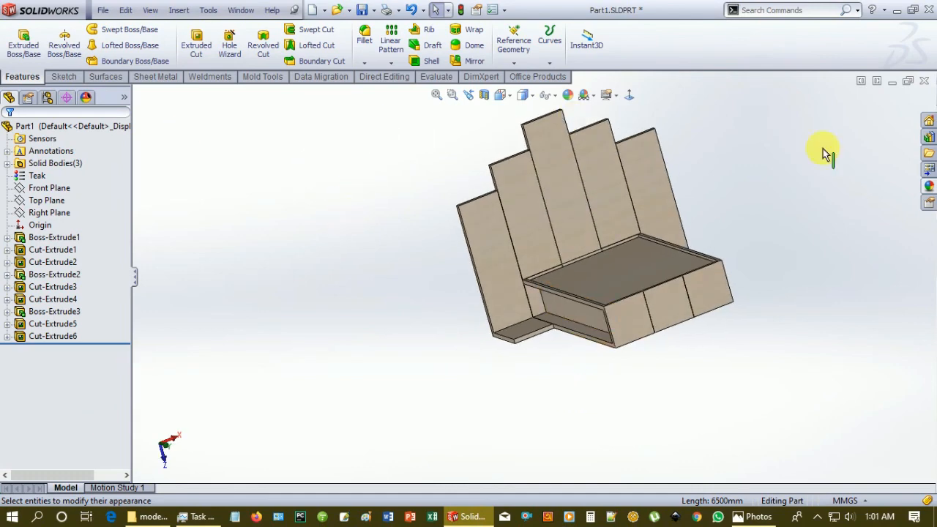
Step: Return to the Assem1 assembly and compare the bed with the reference photo in the Photos app
left_click(892, 80)
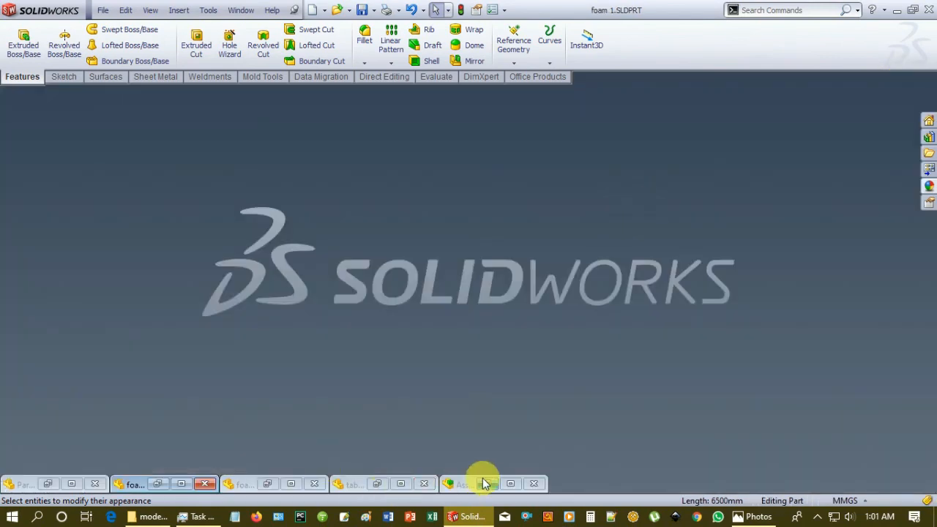
left_click(489, 485)
middle_click_drag(659, 378, 592, 341)
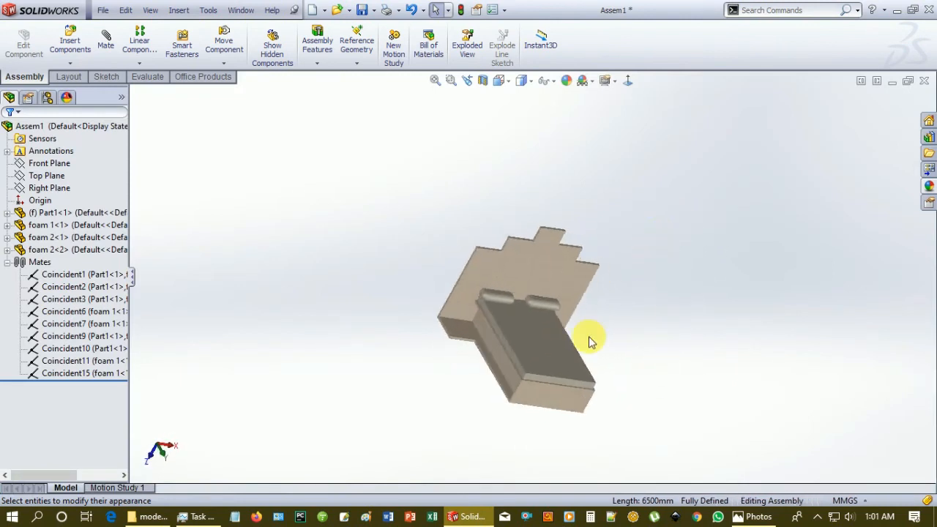
mouse_move(754, 512)
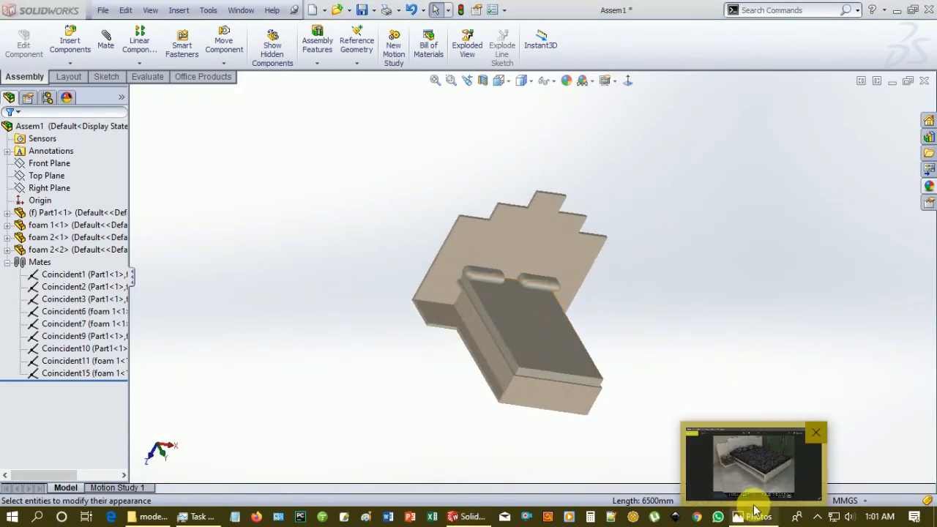
left_click(756, 481)
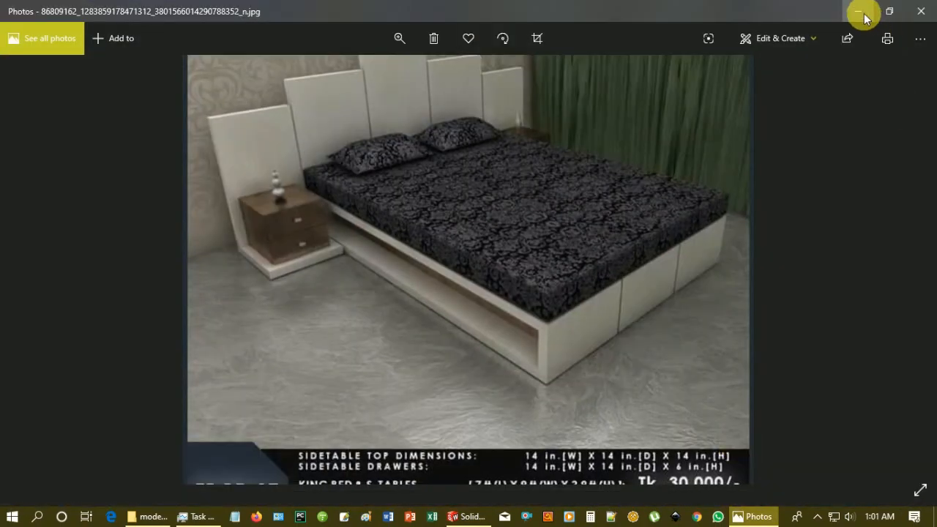
left_click(860, 12)
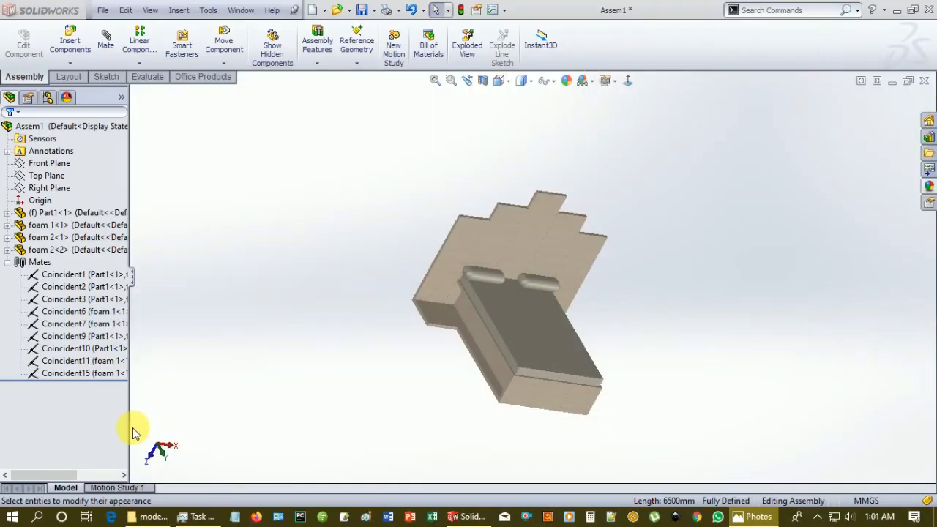
Step: Switch to the foam 1 mattress part and color it dark grey, RGB 64, 64, 64, from the standard swatches
left_click(892, 81)
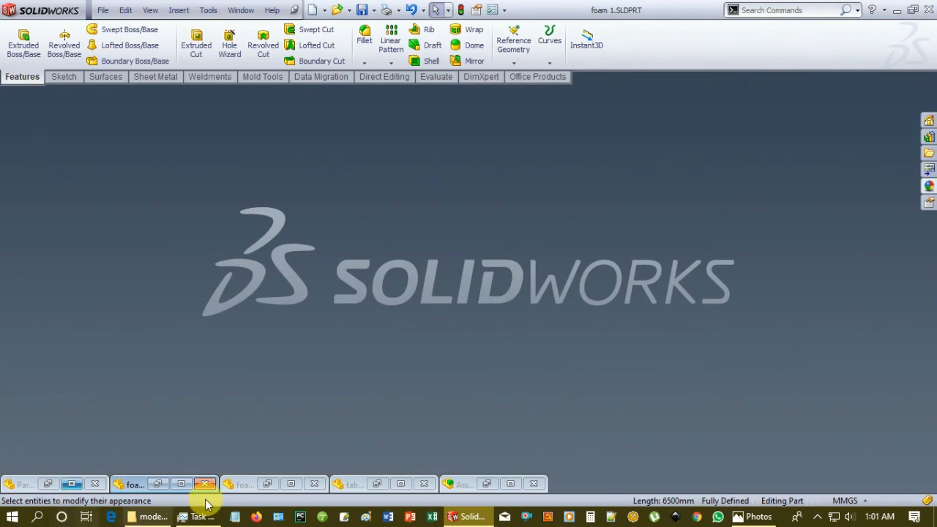
left_click(158, 484)
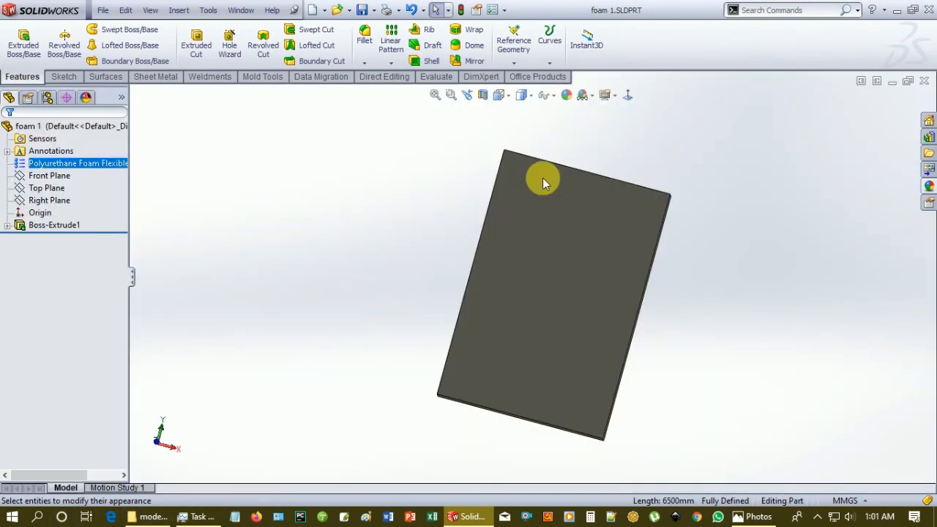
middle_click_drag(575, 289, 579, 199)
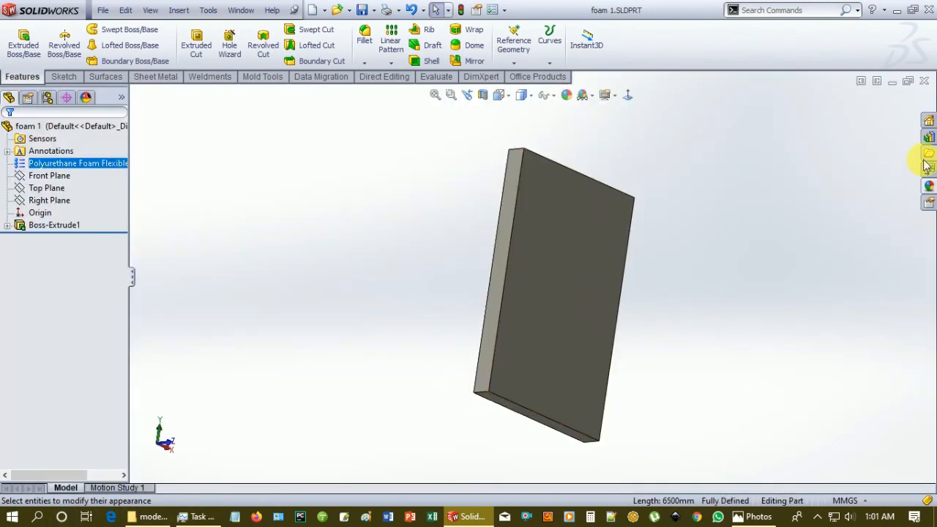
left_click(929, 185)
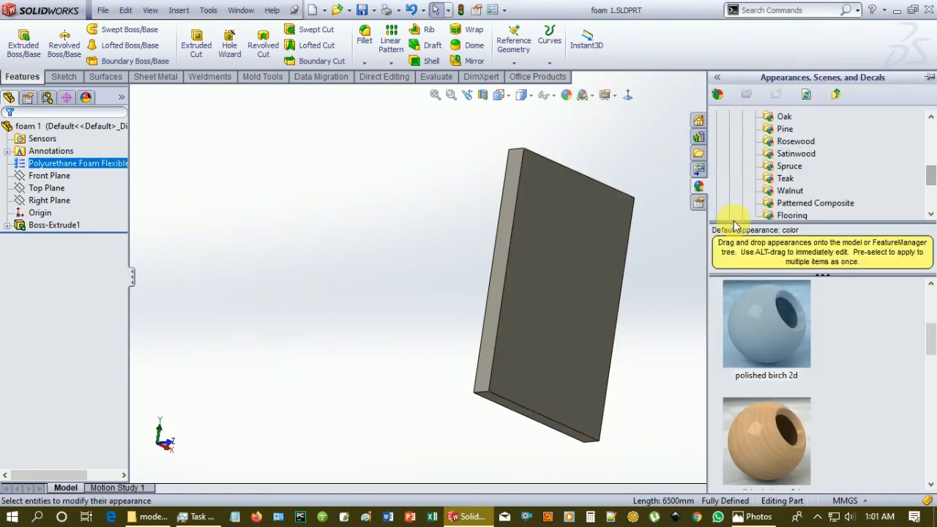
left_click(568, 97)
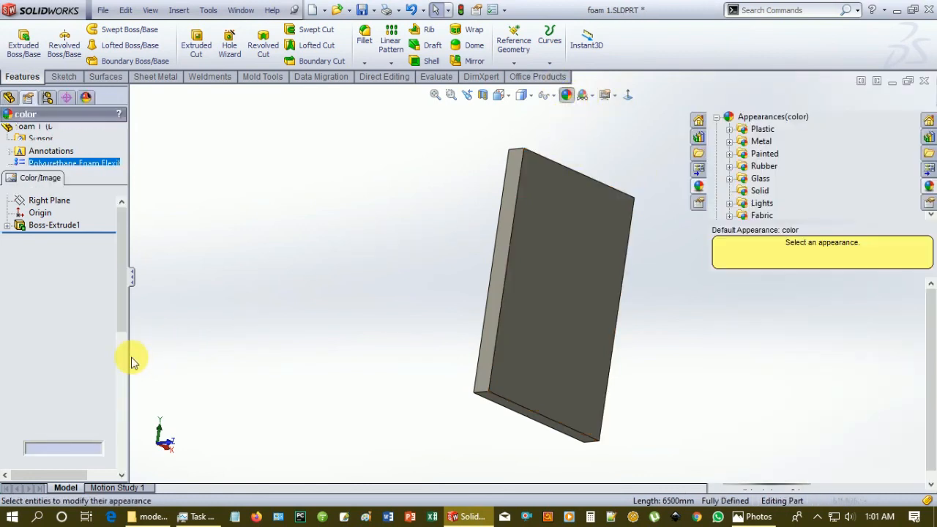
scroll(56, 409, "down", 2)
left_click(98, 329)
left_click(96, 320)
left_click(95, 327)
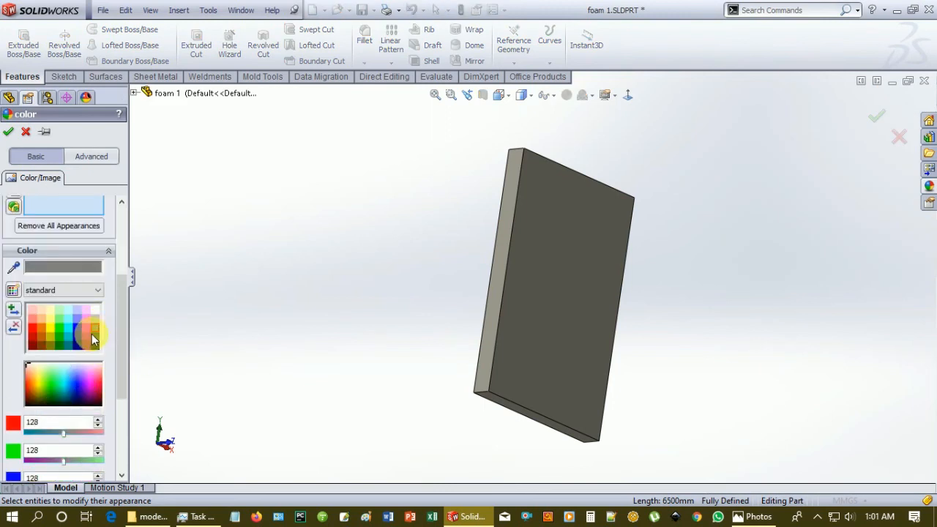
left_click(95, 336)
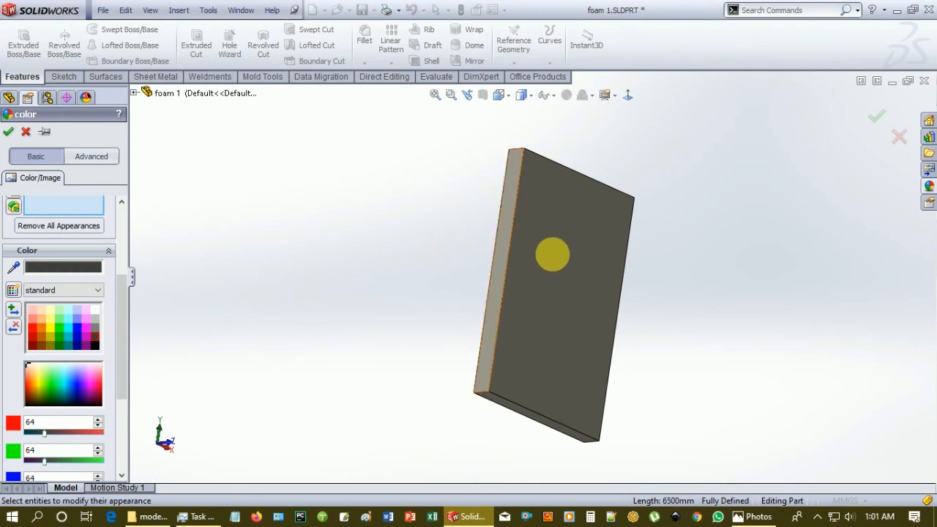
key("ctrl+a")
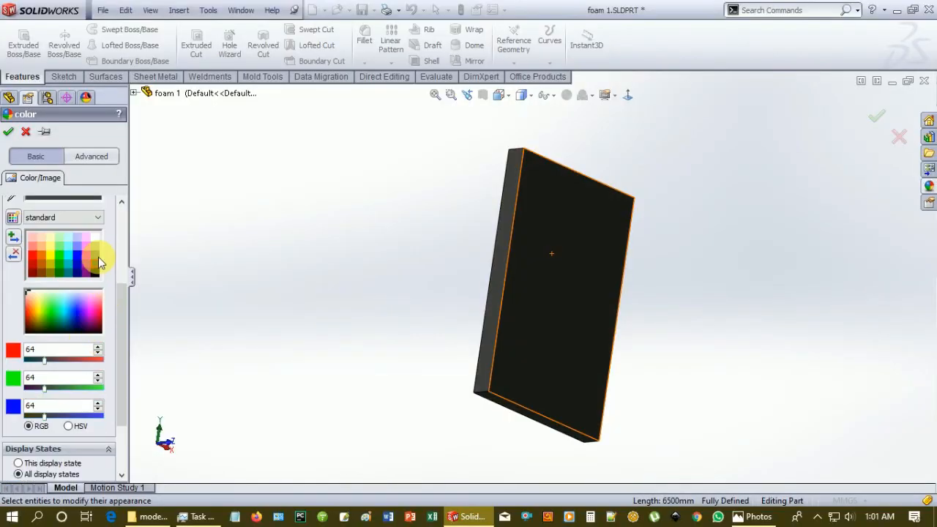
Step: Lighten the foam 1 mattress color to the grey swatch RGB 192, 192, 192, accept it and return to the assembly
left_click(97, 256)
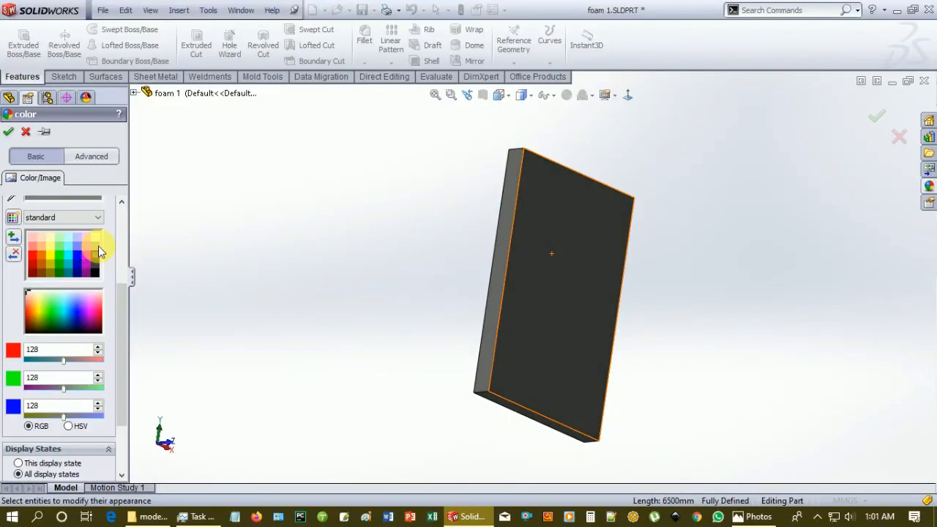
left_click(95, 246)
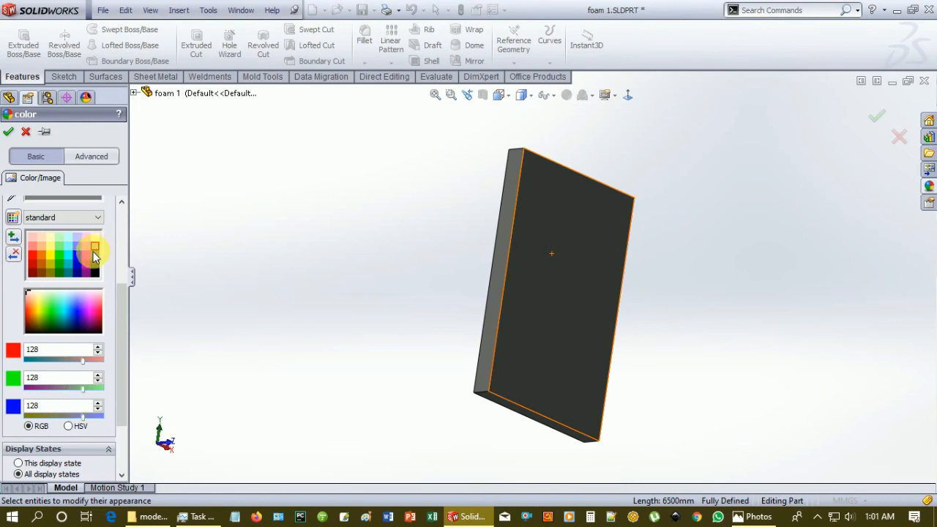
left_click(10, 133)
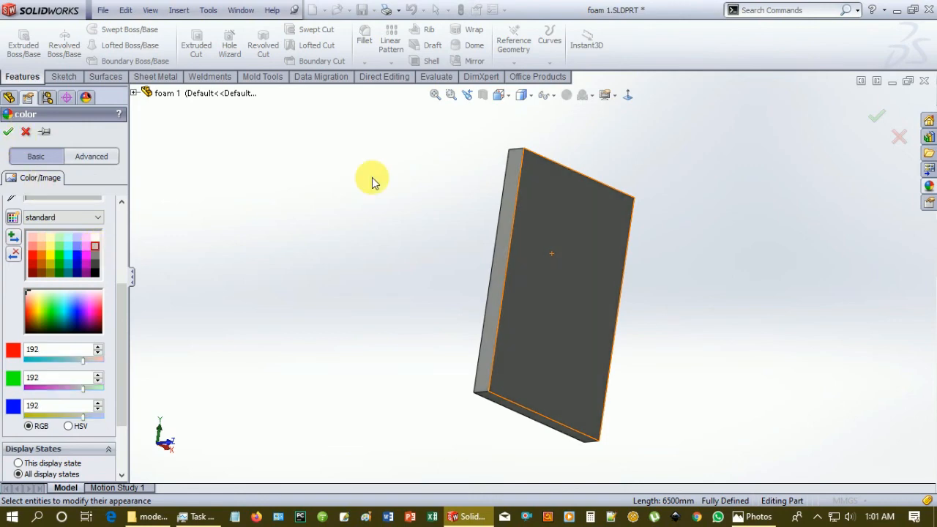
left_click(892, 83)
left_click(484, 483)
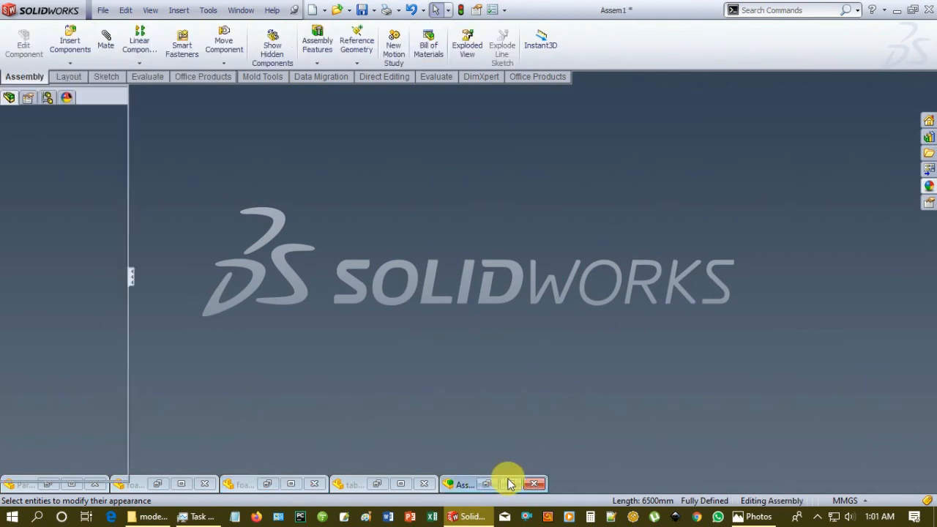
Step: Enable the PhotoView 360 add-in for the bed assembly
middle_click_drag(439, 401, 526, 352)
scroll(526, 352, "down", 5)
middle_click_drag(366, 418, 402, 368)
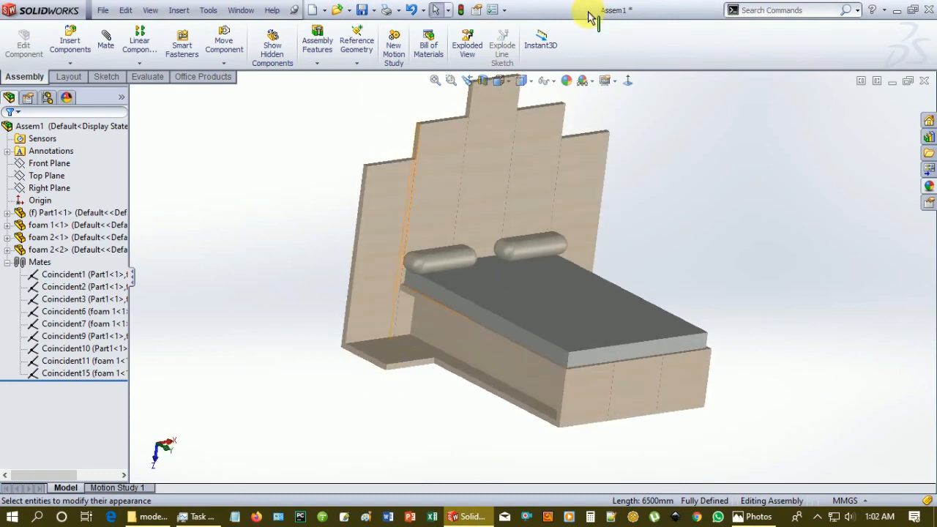
left_click(205, 77)
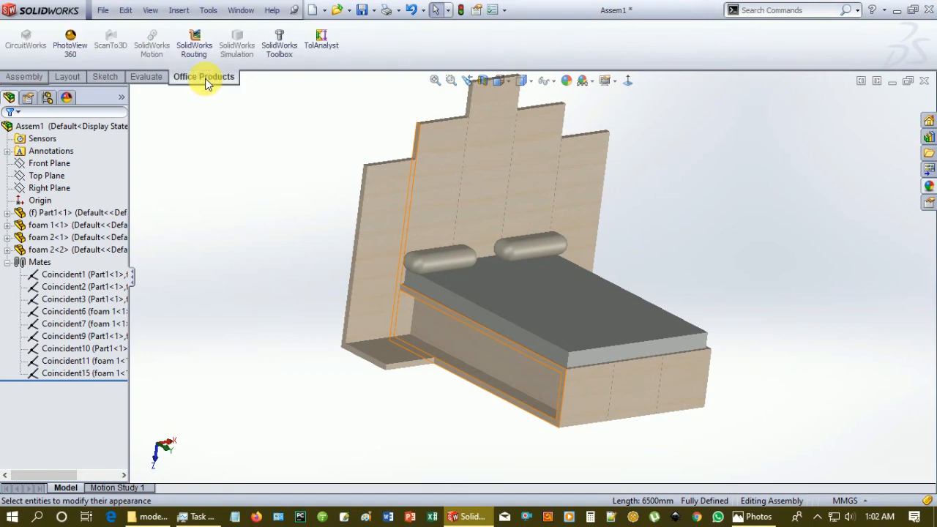
left_click(79, 50)
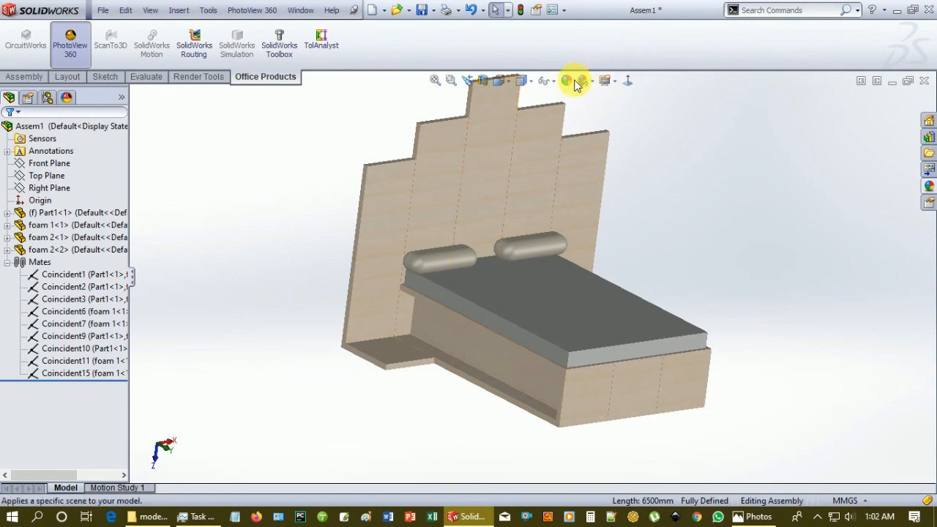
Step: Start a PhotoView 360 final render of the bed assembly from an angled view
middle_click_drag(632, 263, 599, 235)
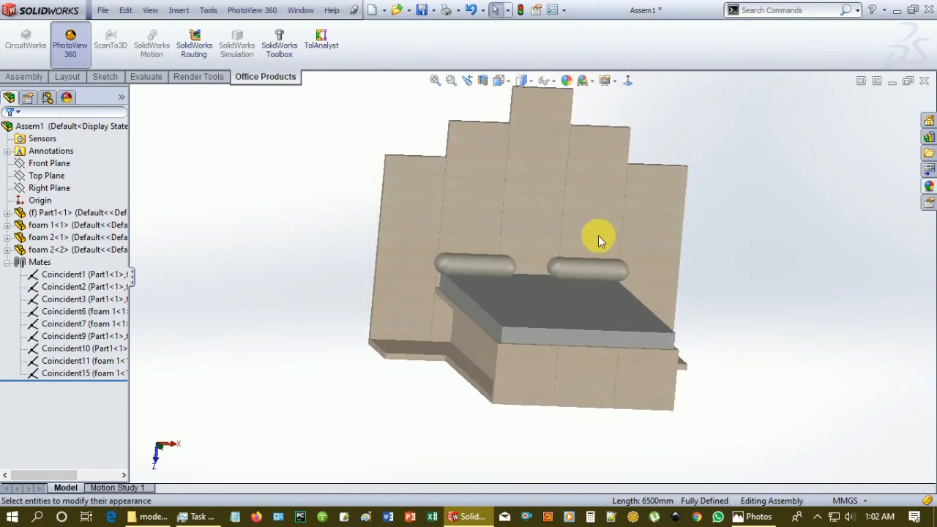
scroll(578, 235, "up", 1)
middle_click_drag(485, 278, 501, 255)
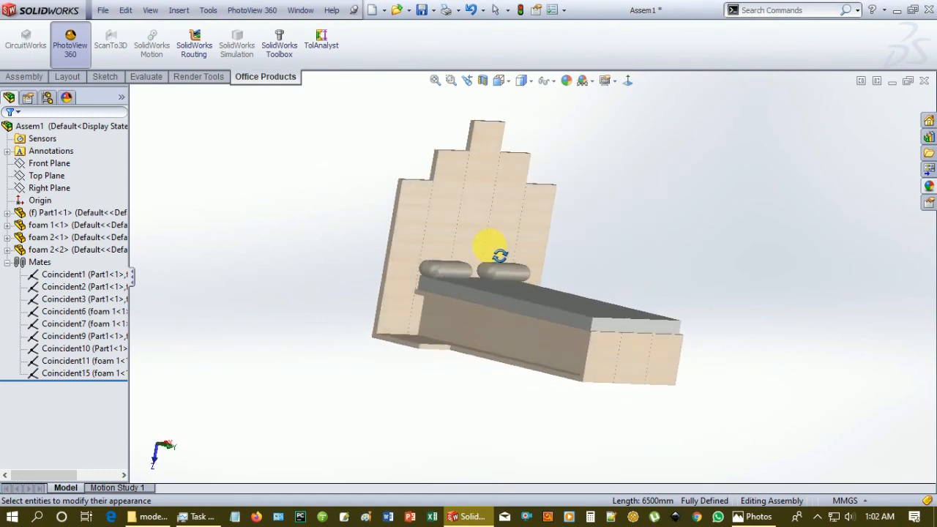
left_click(209, 77)
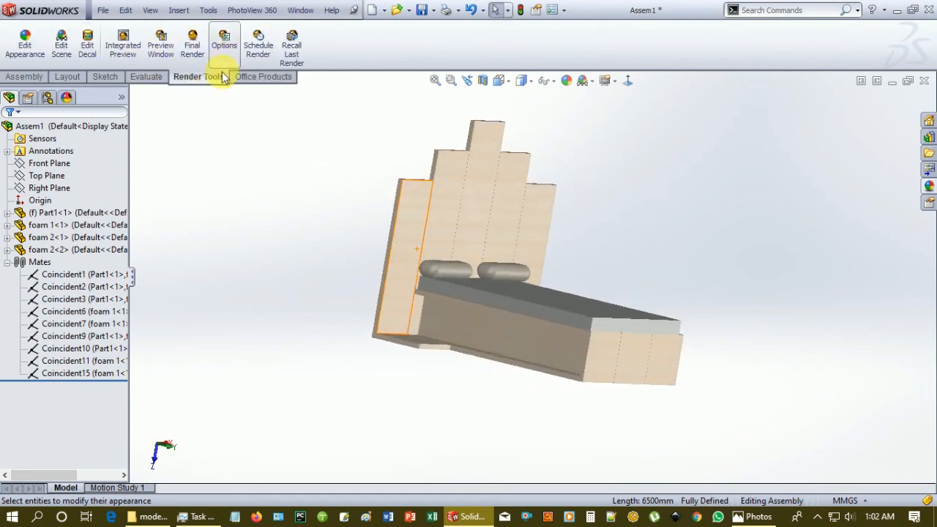
left_click(191, 46)
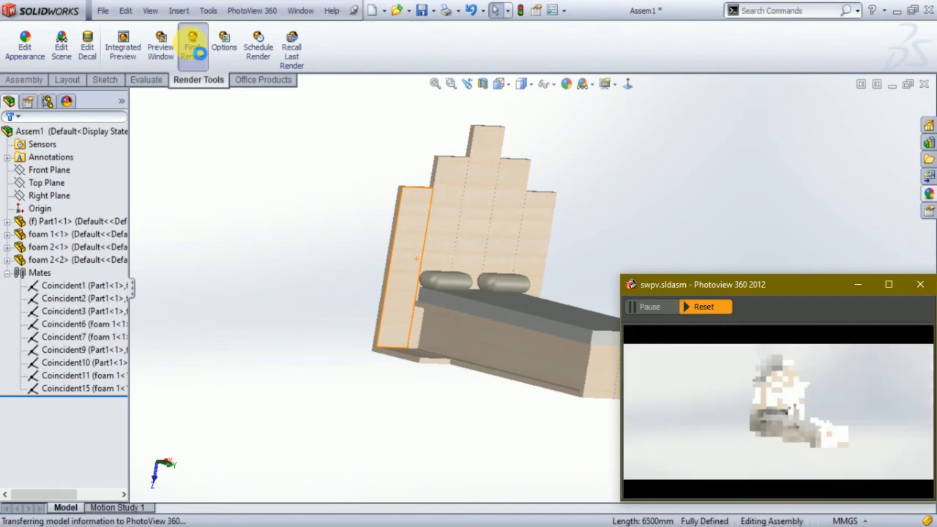
left_click(193, 45)
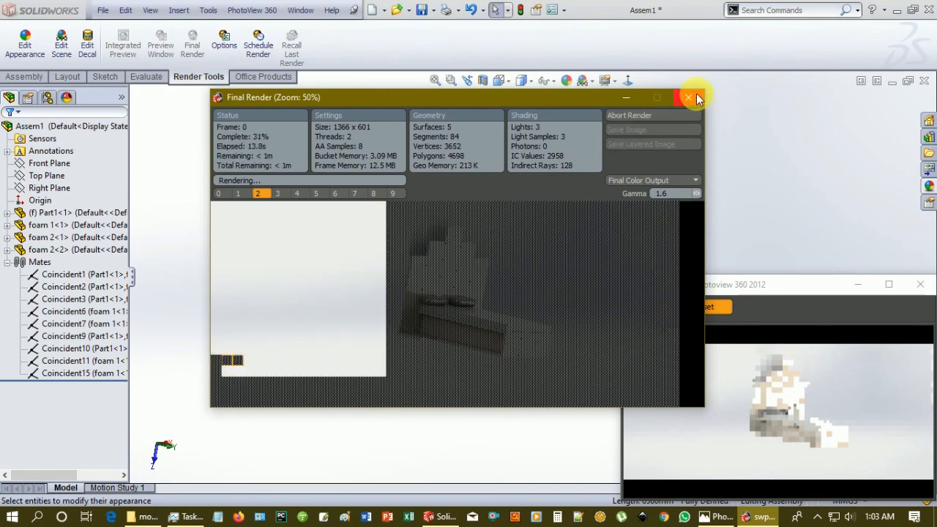
Step: Set the final render's gamma to 1.1 and close the render window
left_click(685, 195)
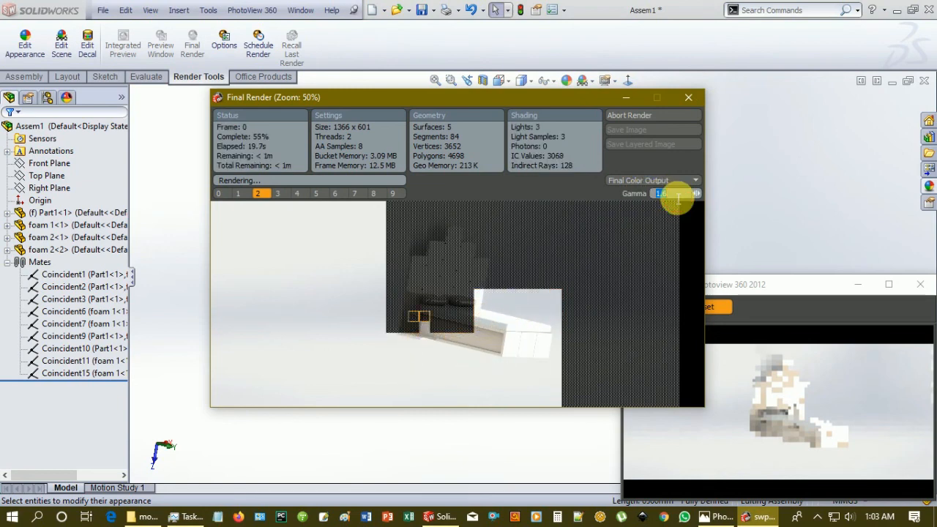
type("1.")
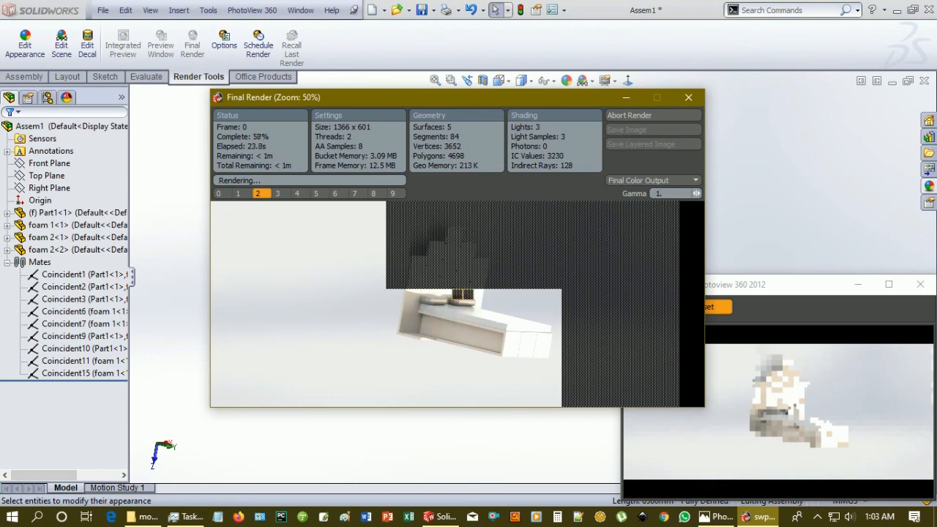
type("1")
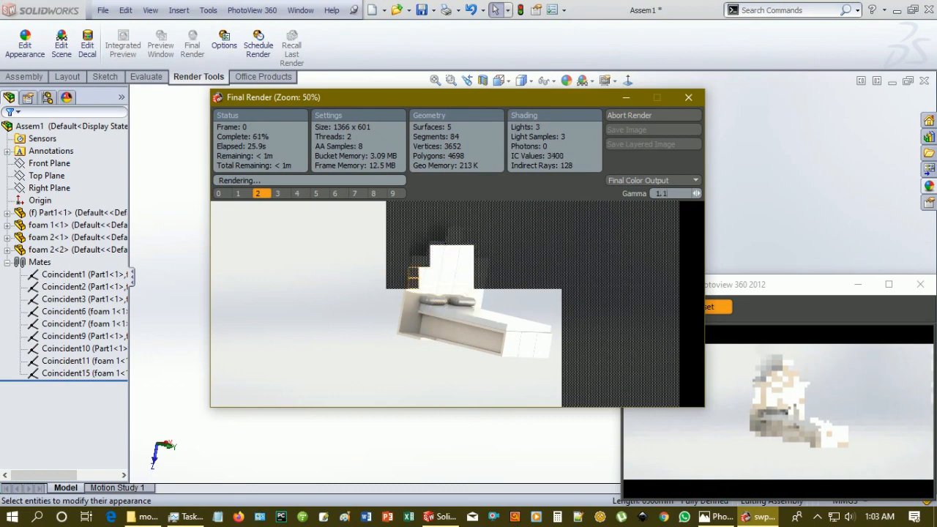
key("Return")
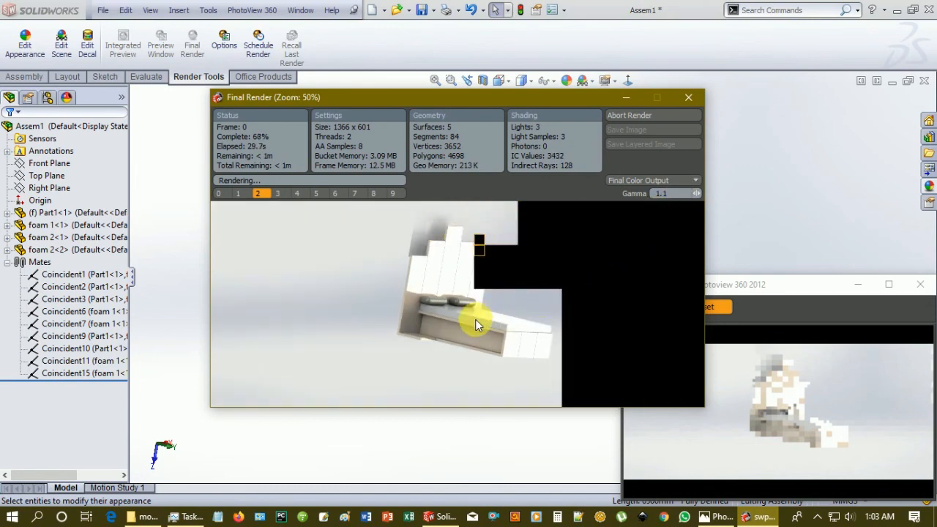
left_click(692, 98)
Step: Examine the bed from several angles and compare the model with its PhotoView 360 preview
middle_click(593, 236)
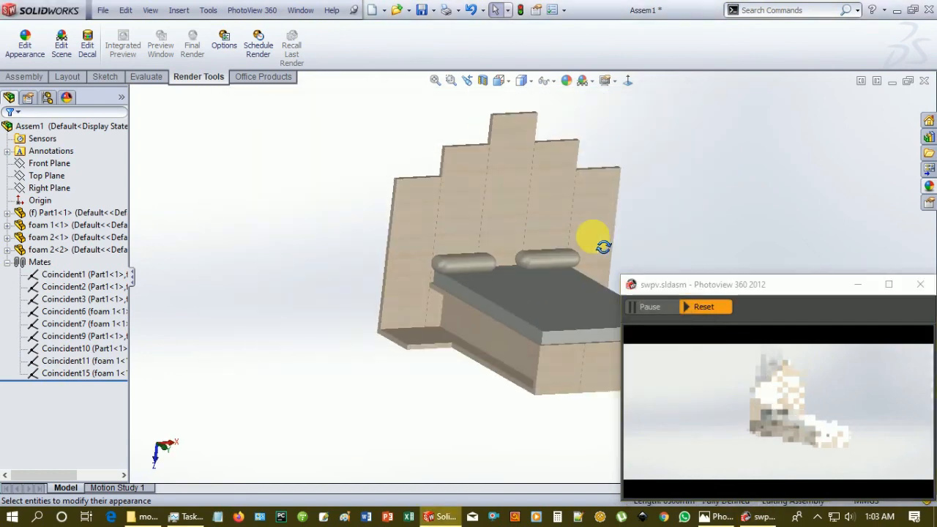
scroll(545, 258, "up", 1)
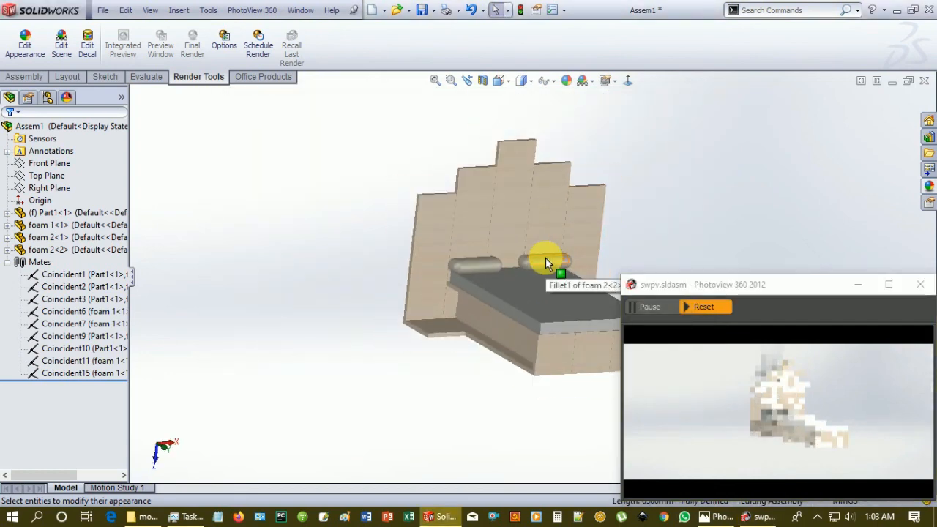
scroll(546, 258, "down", 1)
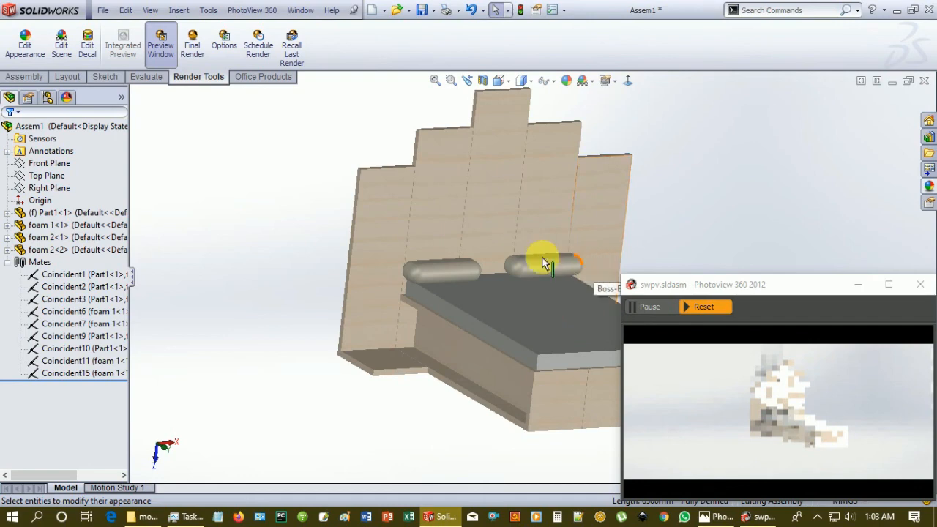
scroll(542, 259, "down", 1)
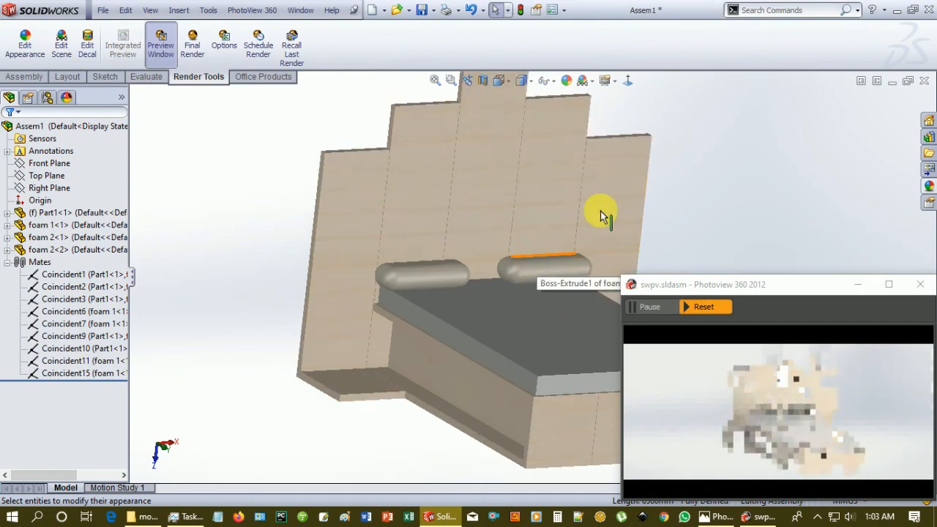
middle_click_drag(658, 202, 703, 194)
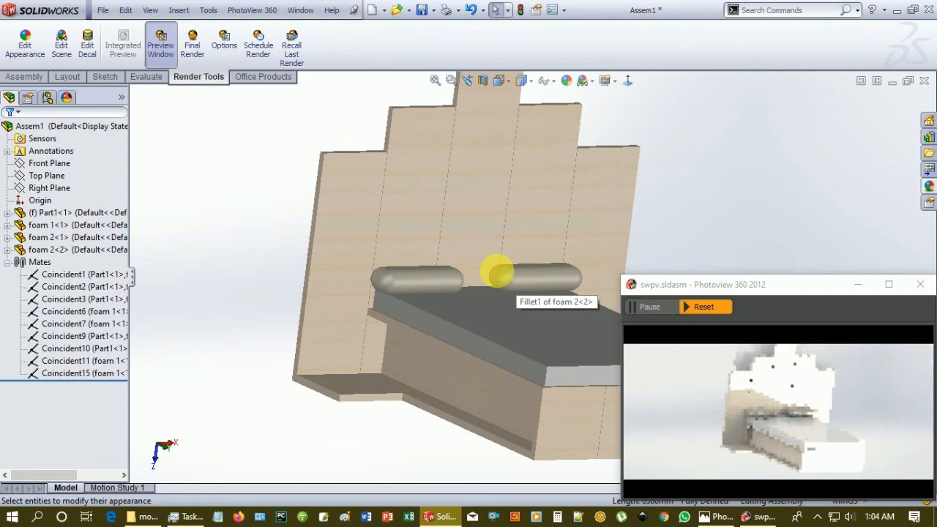
middle_click_drag(682, 203, 683, 183)
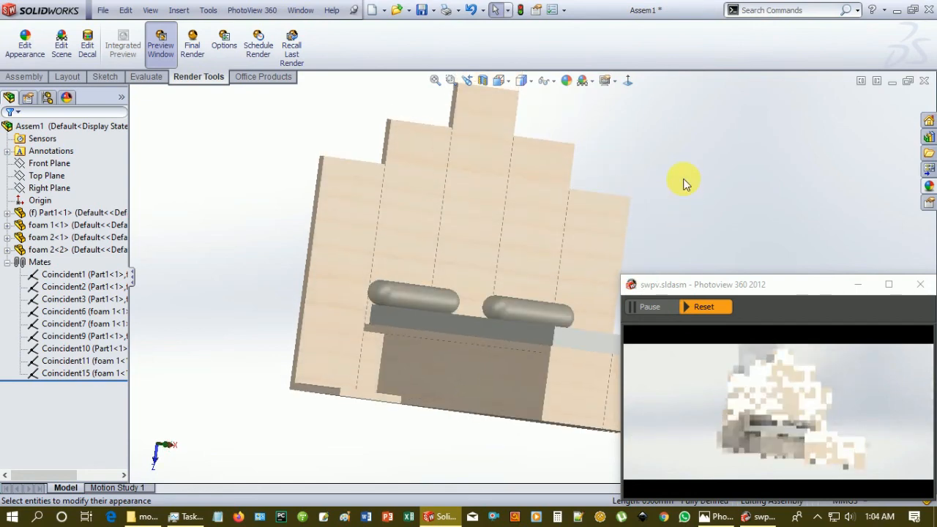